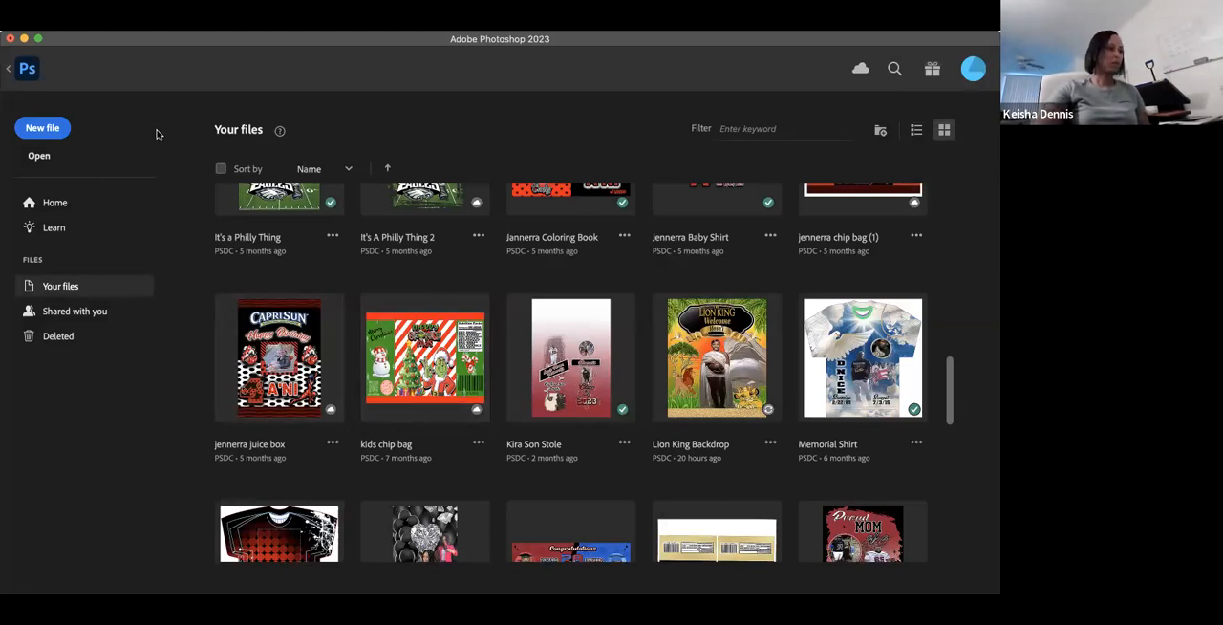
- Create a new portrait document from the recent 13 x 19 in preset at 300 ppi with a transparent background
{"action": "left_click", "coordinate": [43, 134]}
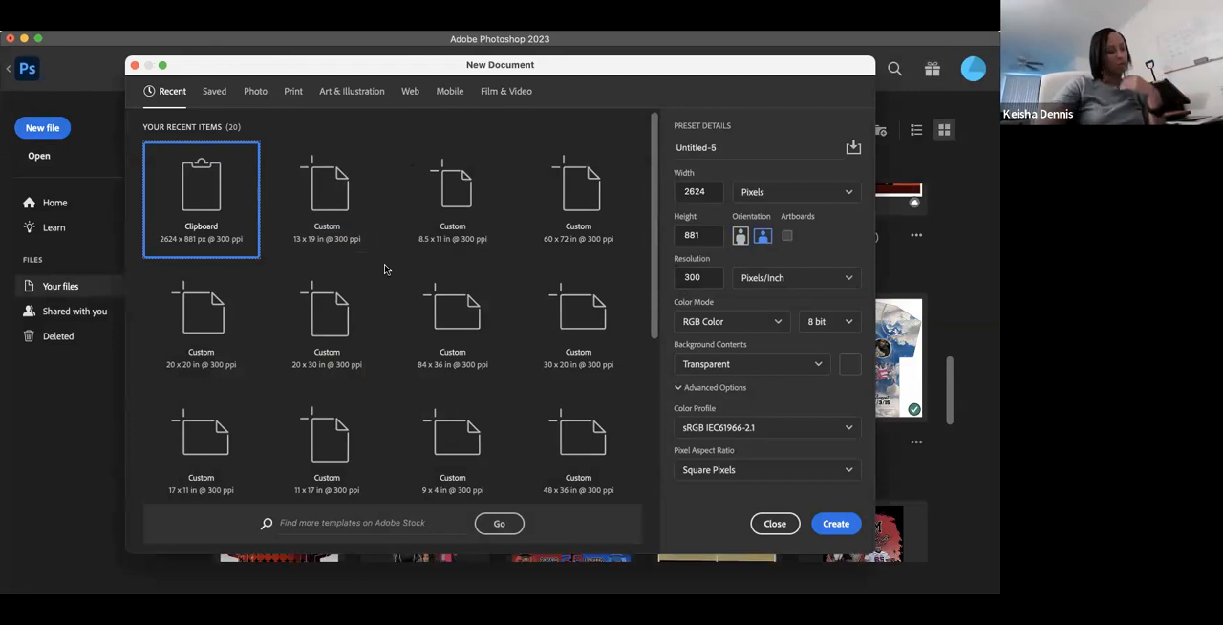
{"action": "left_click", "coordinate": [328, 183]}
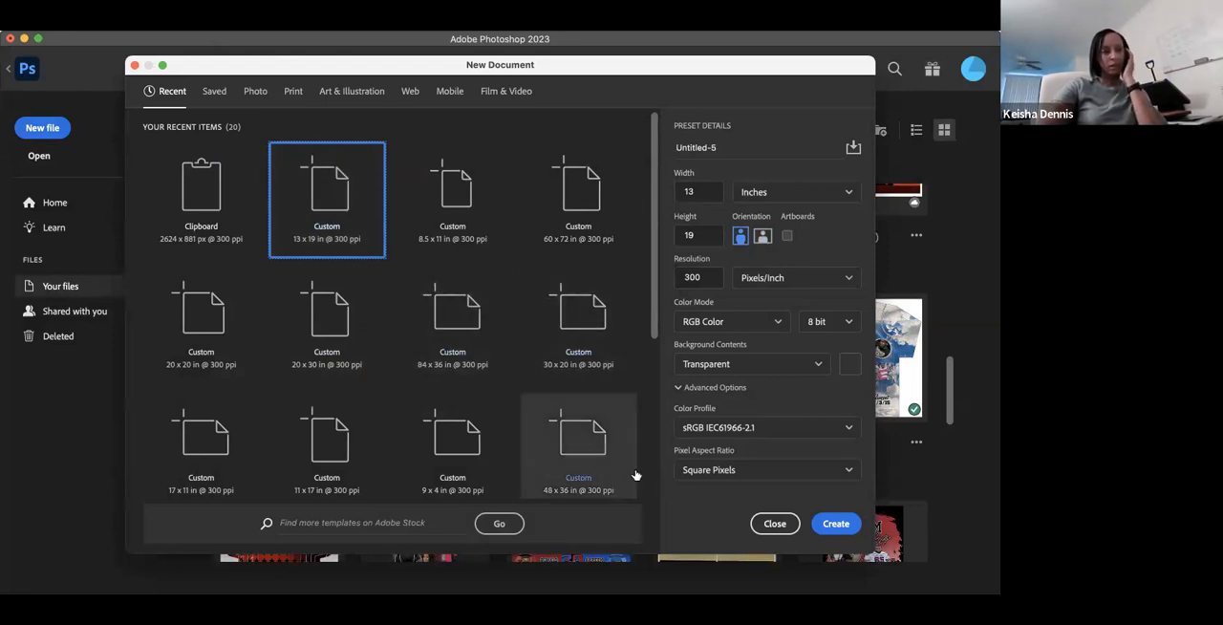
{"action": "left_click", "coordinate": [836, 524]}
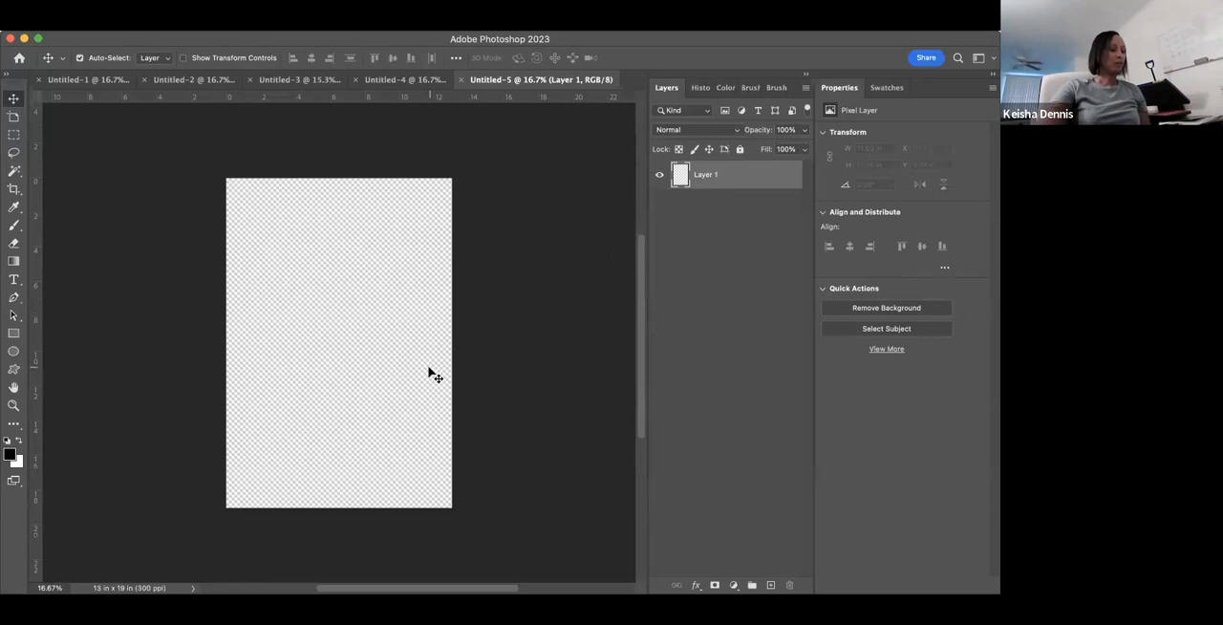
{"action": "scroll", "coordinate": [430, 373], "scroll_direction": "up", "scroll_amount": 2}
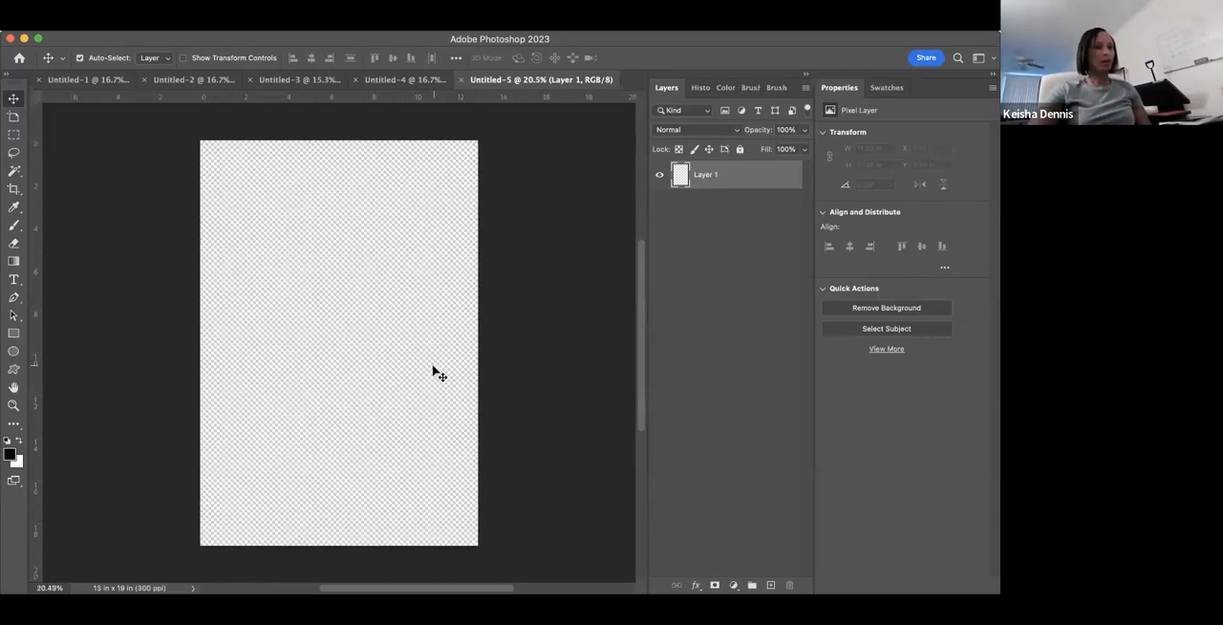
- Create another 13 x 19 inch, 300 ppi document with transparent background contents and close it, returning to the first blank document
{"action": "left_click", "coordinate": [19, 59]}
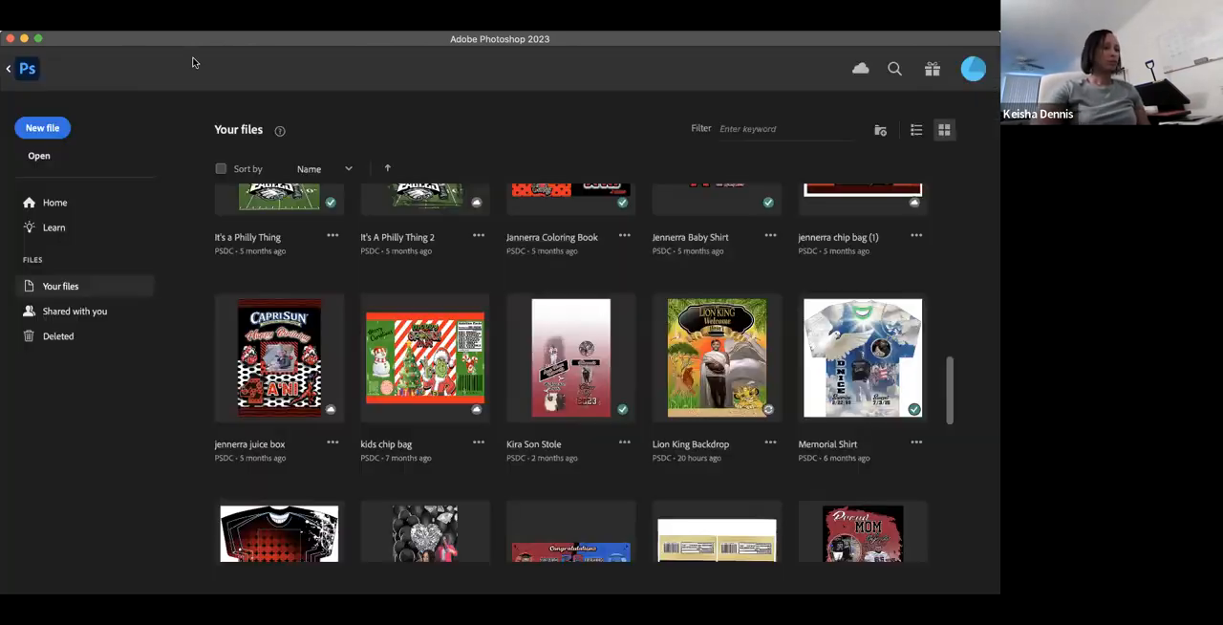
{"action": "left_click", "coordinate": [50, 131]}
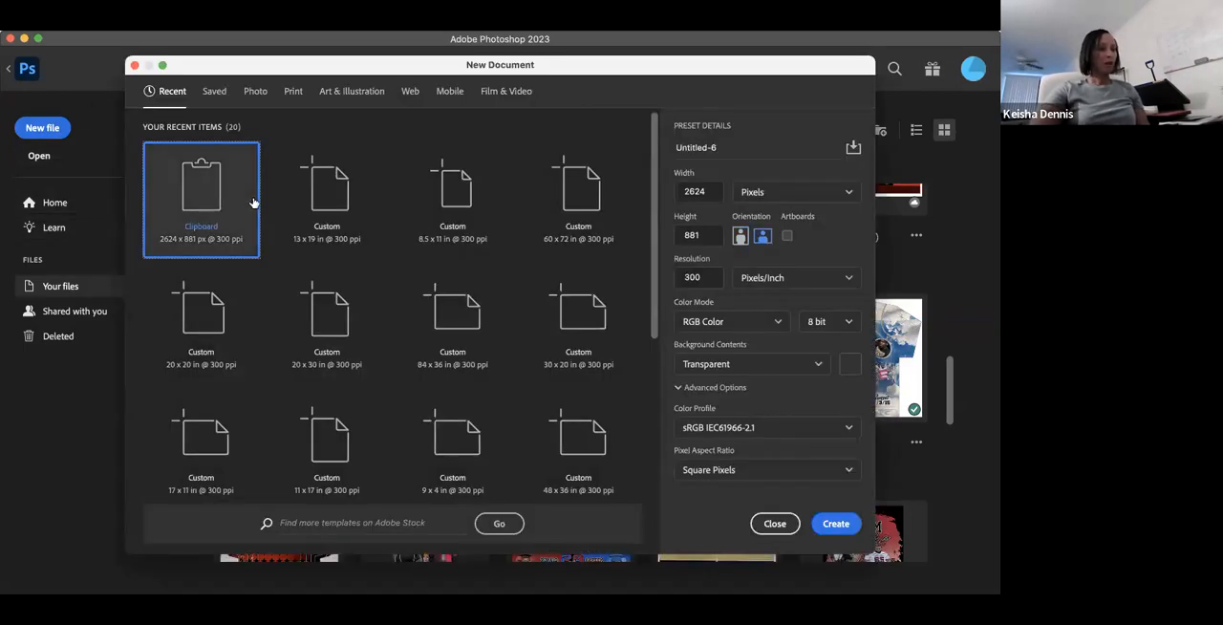
{"action": "left_click", "coordinate": [330, 196]}
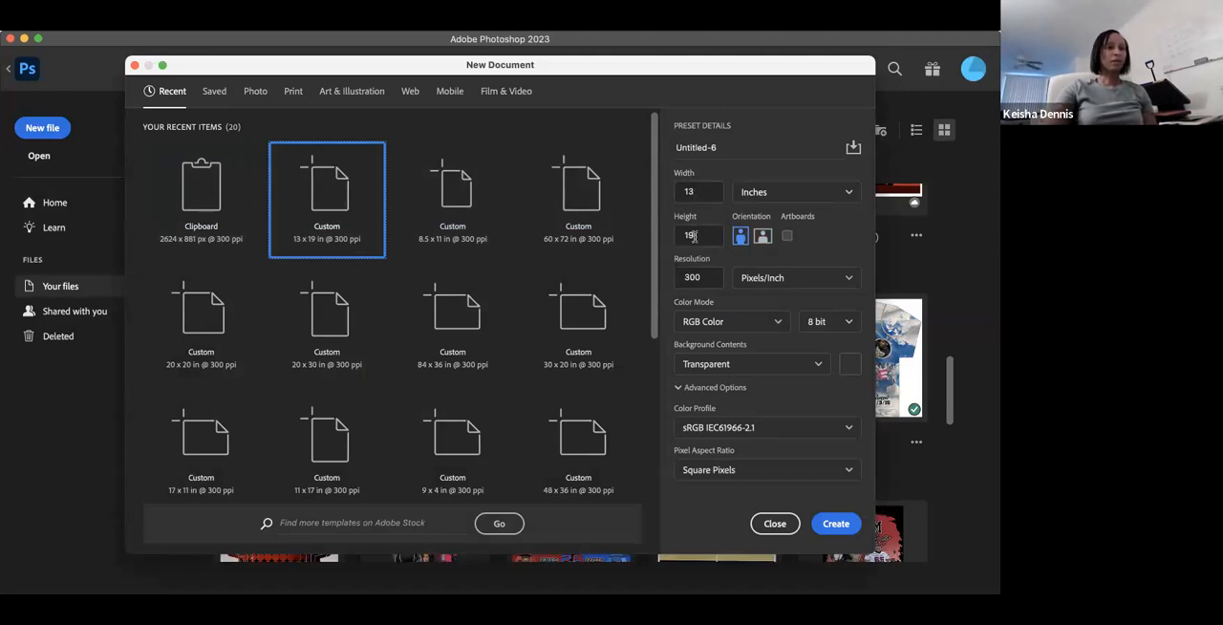
{"action": "left_click", "coordinate": [847, 196]}
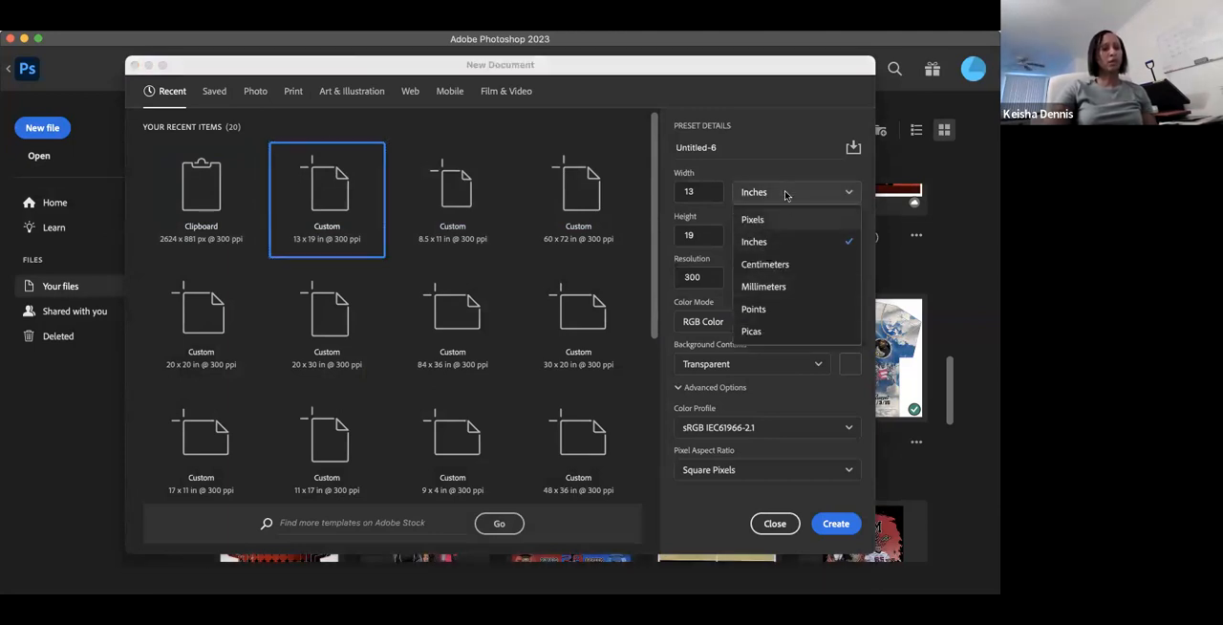
{"action": "left_click", "coordinate": [761, 245]}
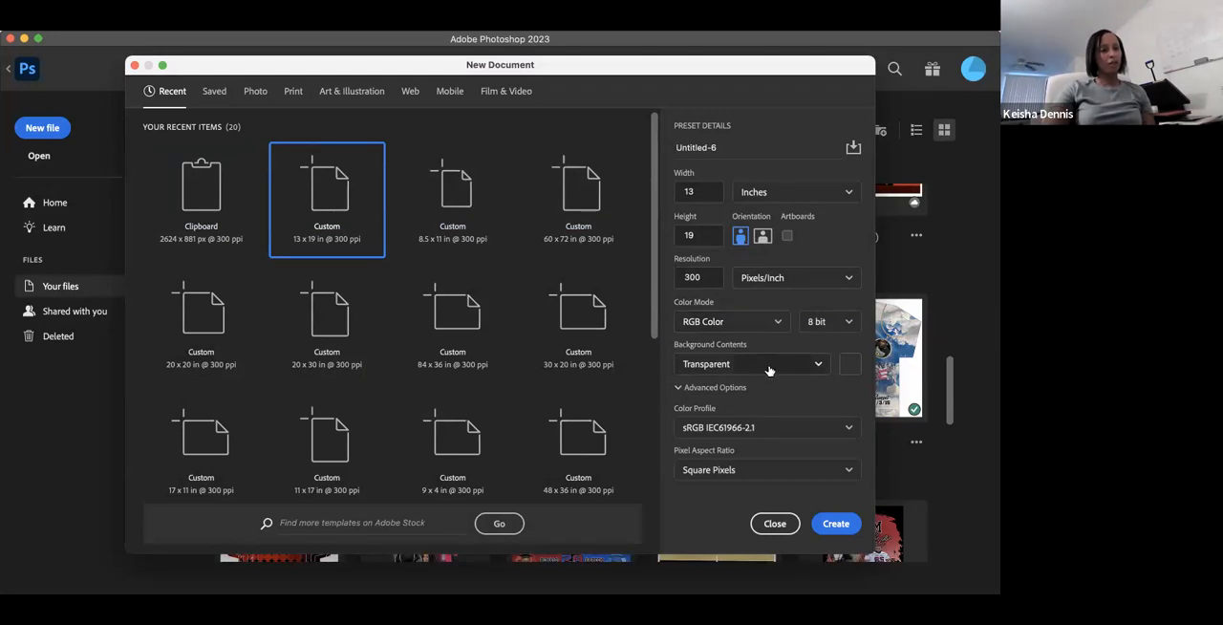
{"action": "left_click", "coordinate": [815, 364]}
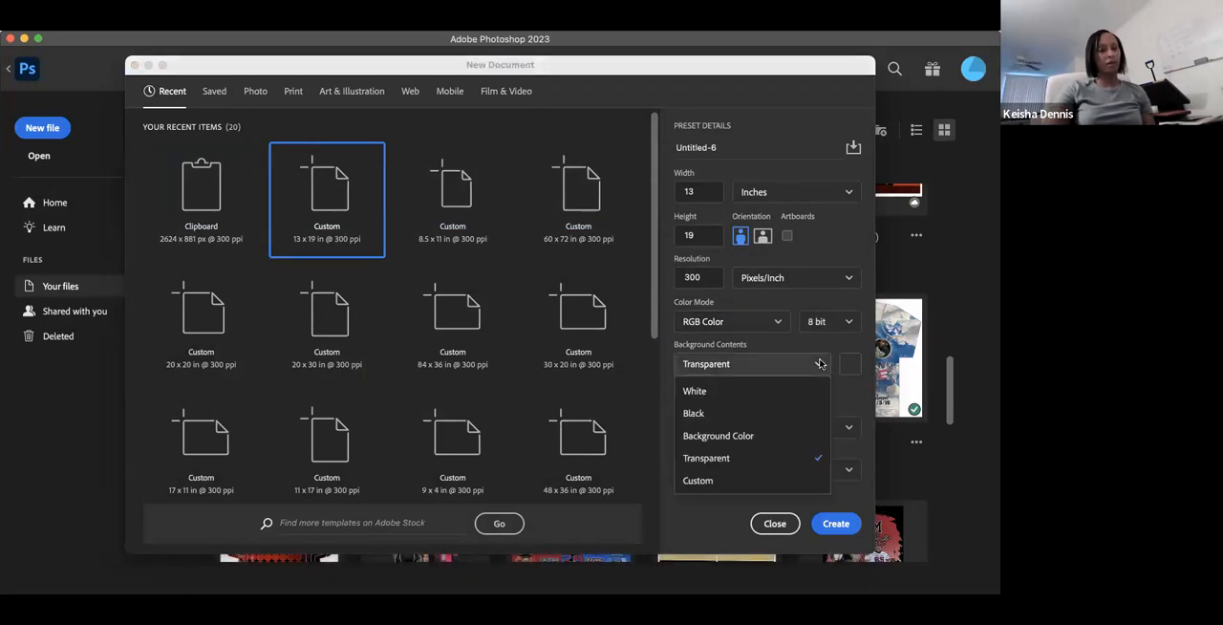
{"action": "left_click", "coordinate": [726, 459]}
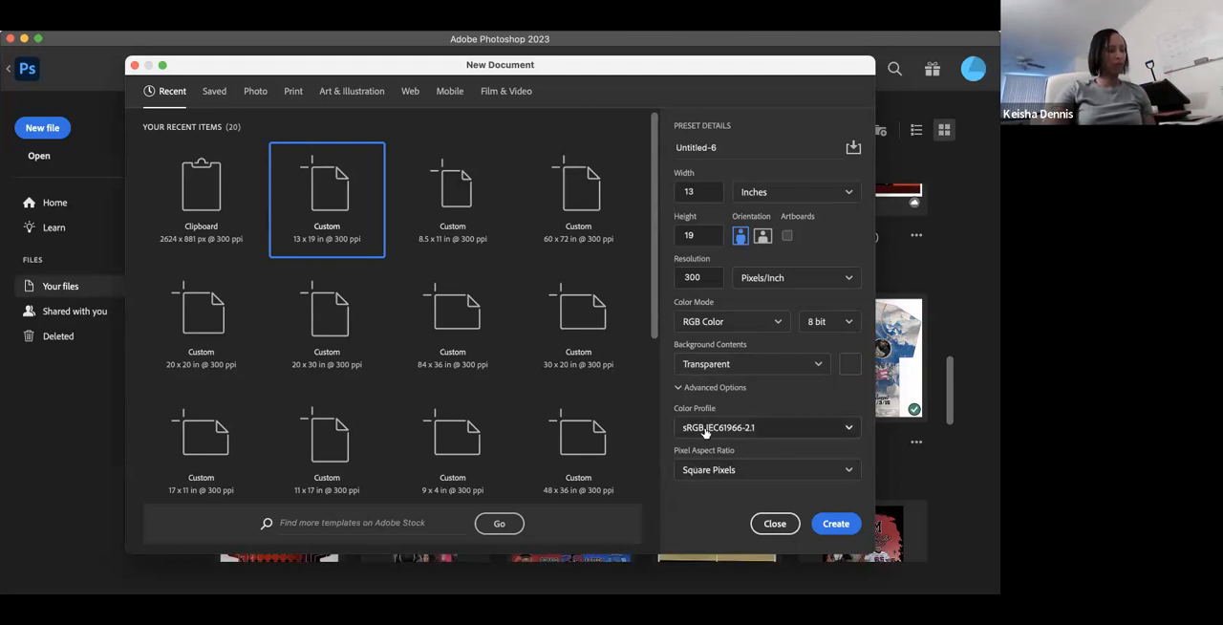
{"action": "left_click", "coordinate": [835, 524]}
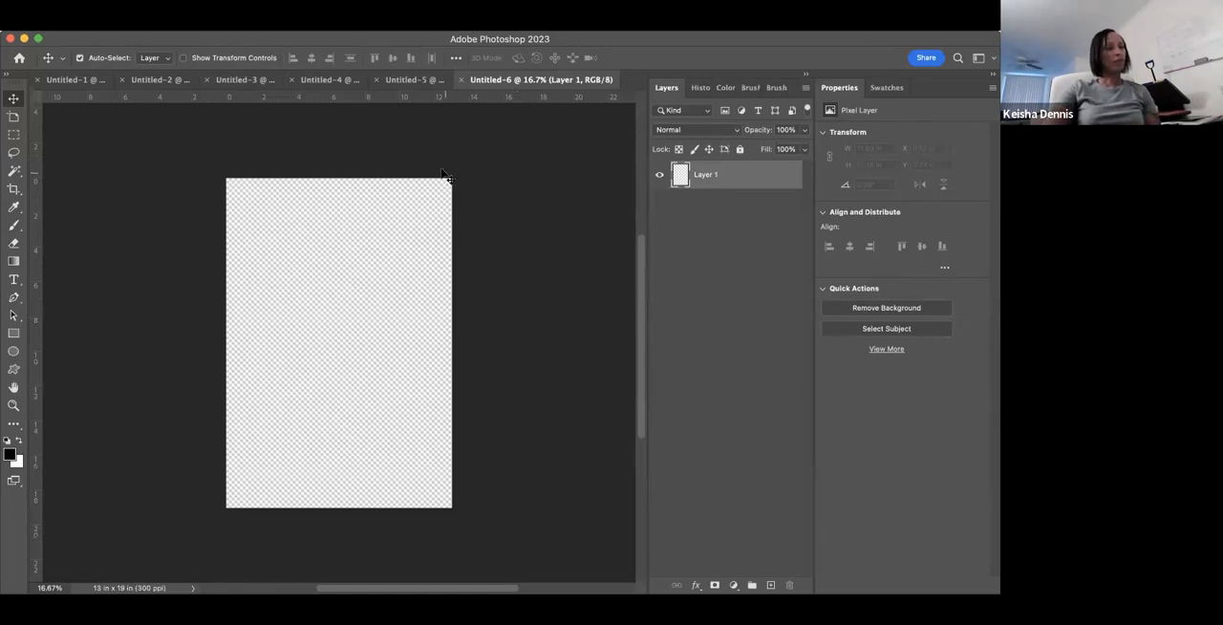
{"action": "left_click", "coordinate": [423, 81]}
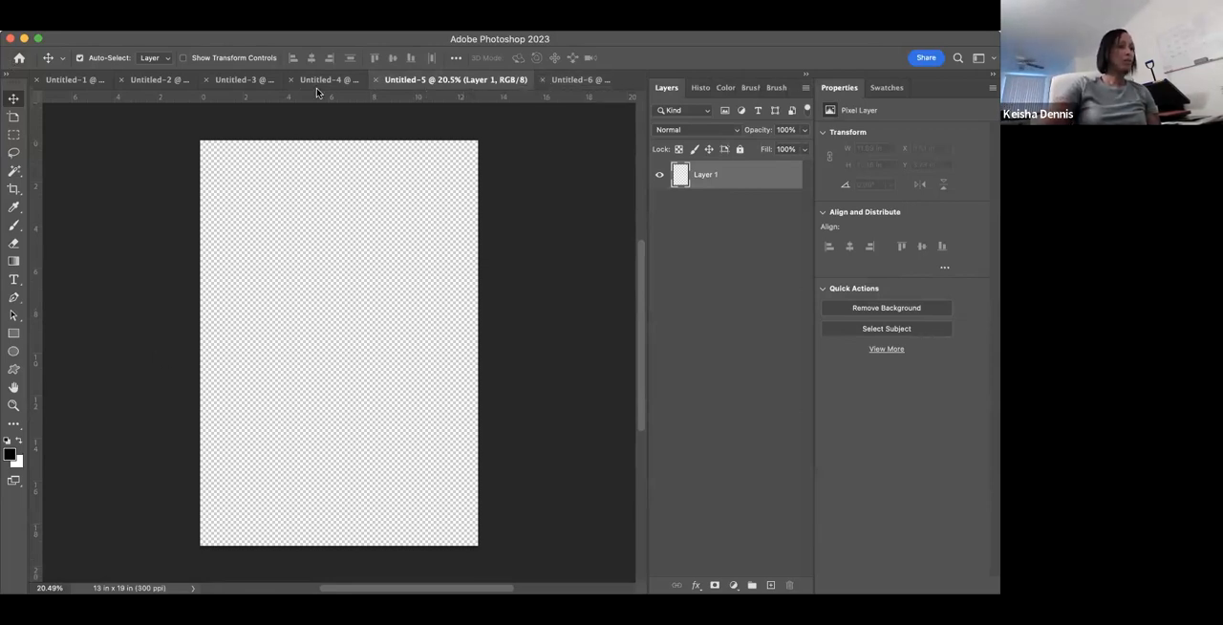
{"action": "left_click", "coordinate": [542, 79]}
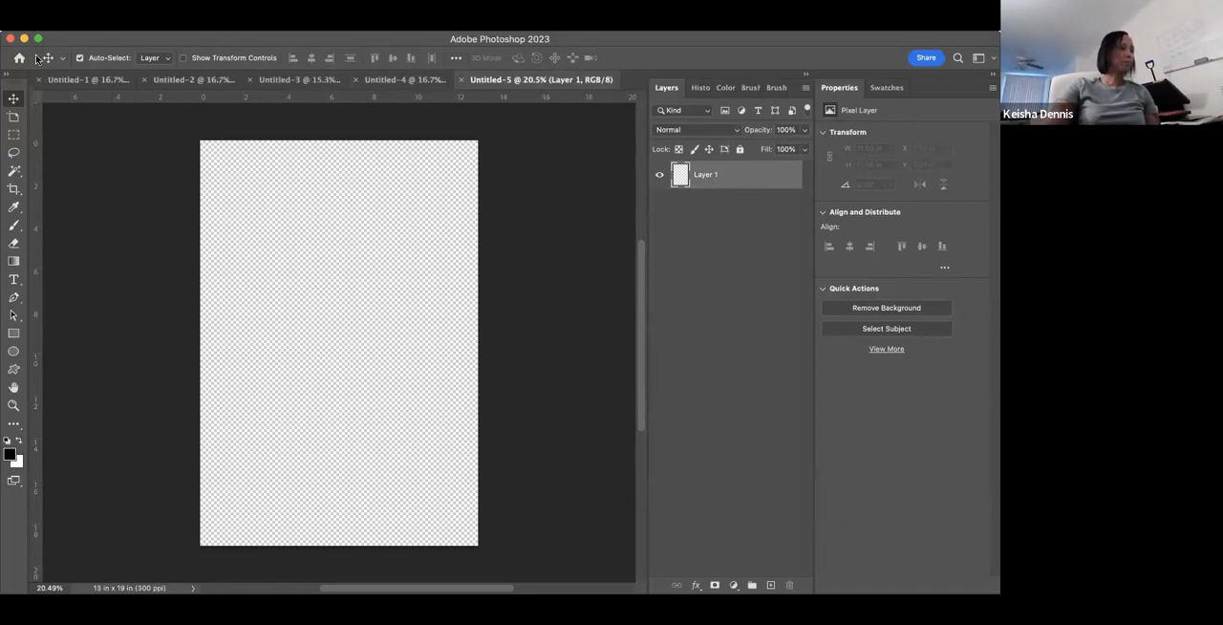
- Look through the Downloads folder for an image to place embedded in the blank document, leaving without placing a file
{"action": "left_click", "coordinate": [87, 36]}
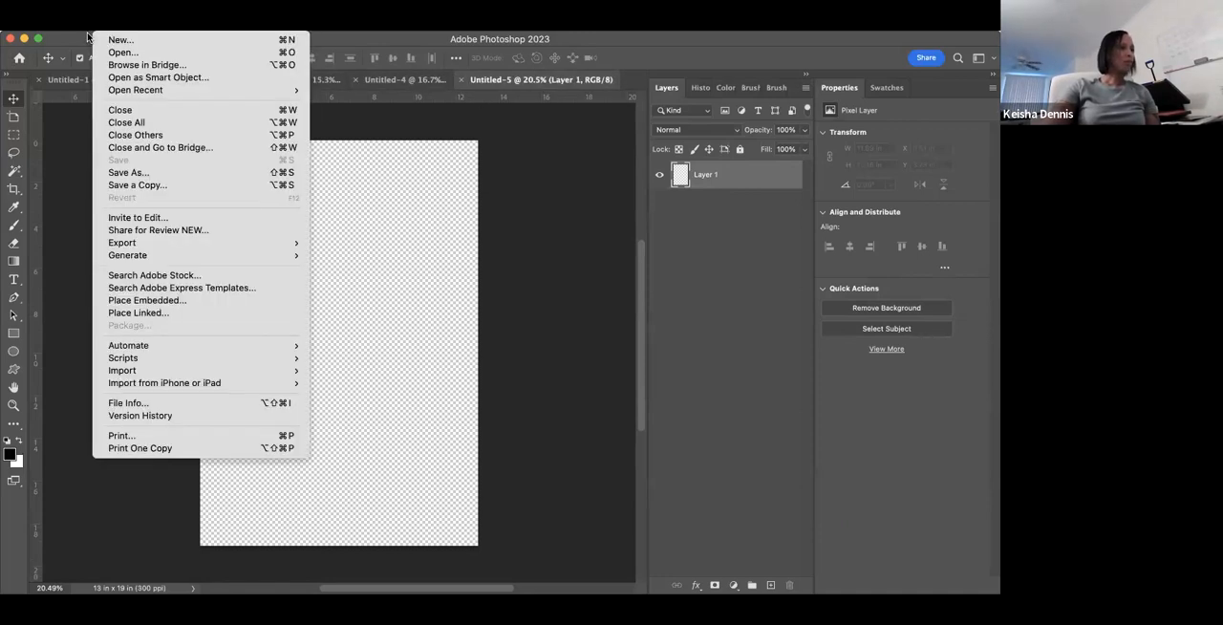
{"action": "left_click", "coordinate": [76, 183]}
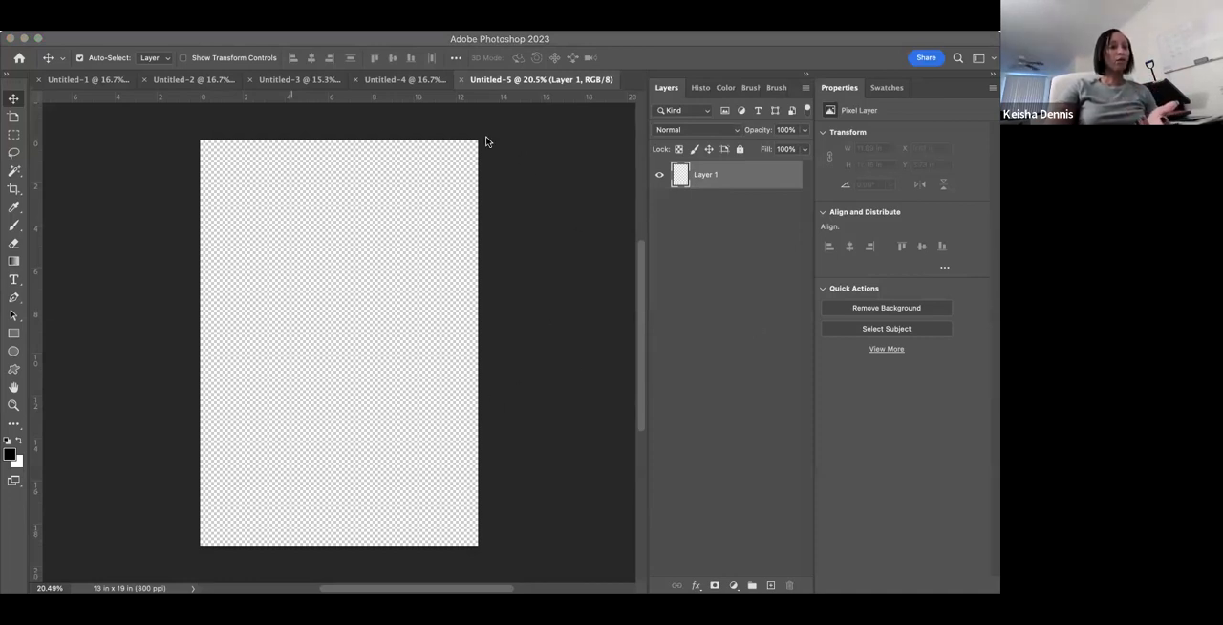
{"action": "left_click", "coordinate": [451, 135]}
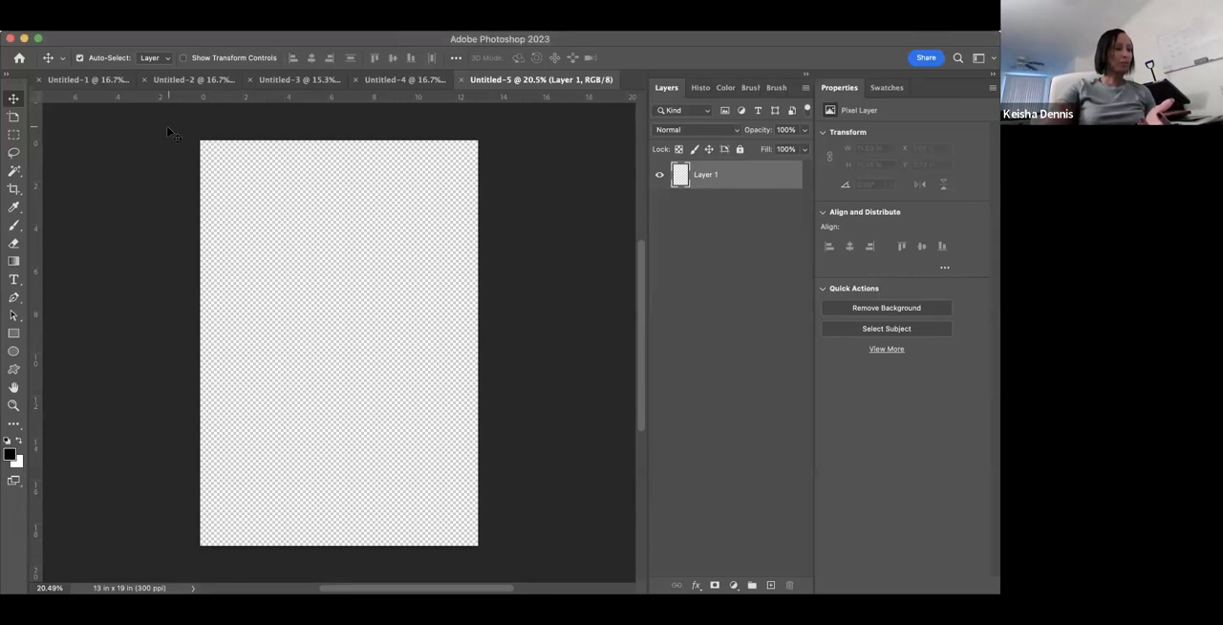
{"action": "left_click", "coordinate": [96, 45]}
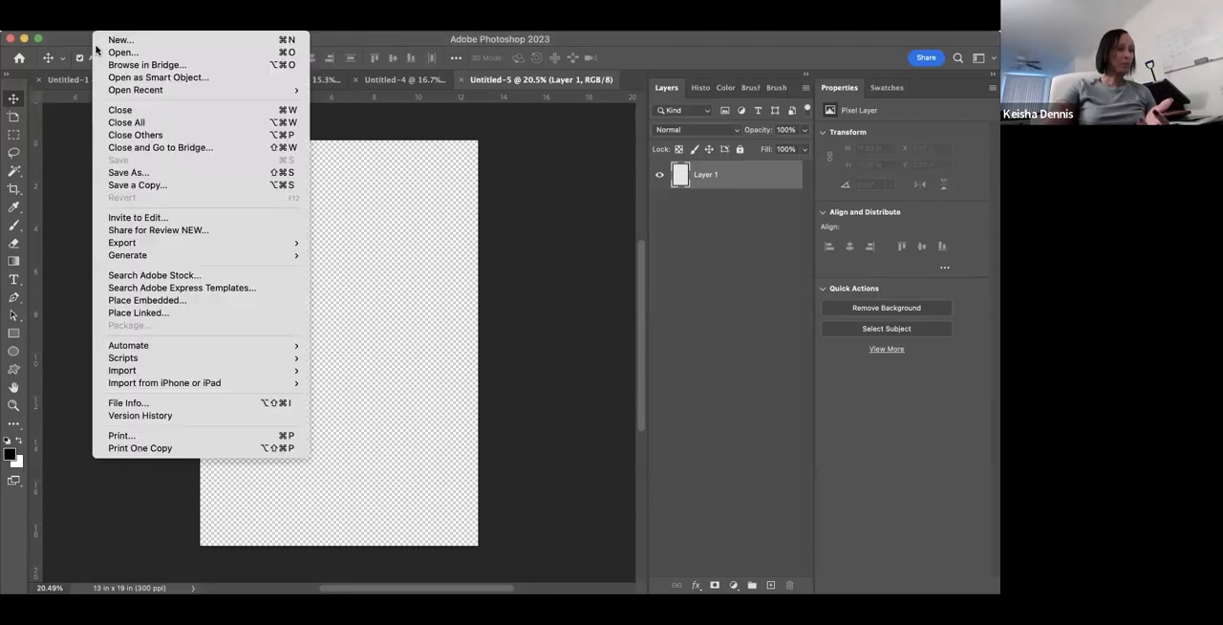
{"action": "left_click", "coordinate": [122, 304]}
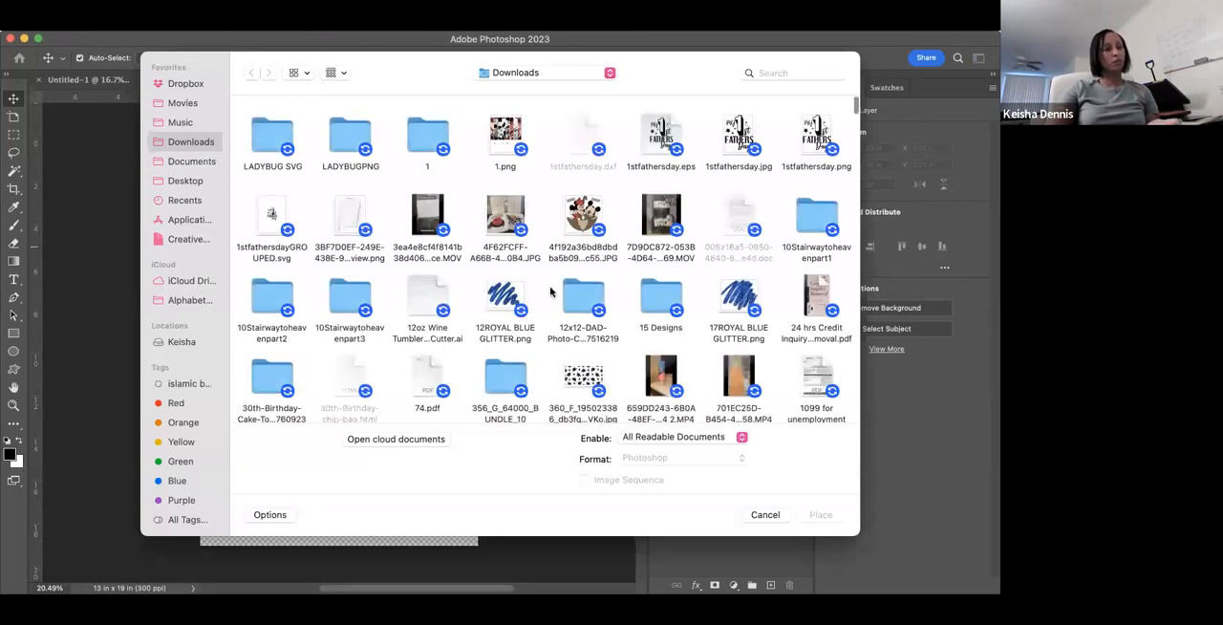
{"action": "scroll", "coordinate": [697, 283], "scroll_direction": "down", "scroll_amount": 10}
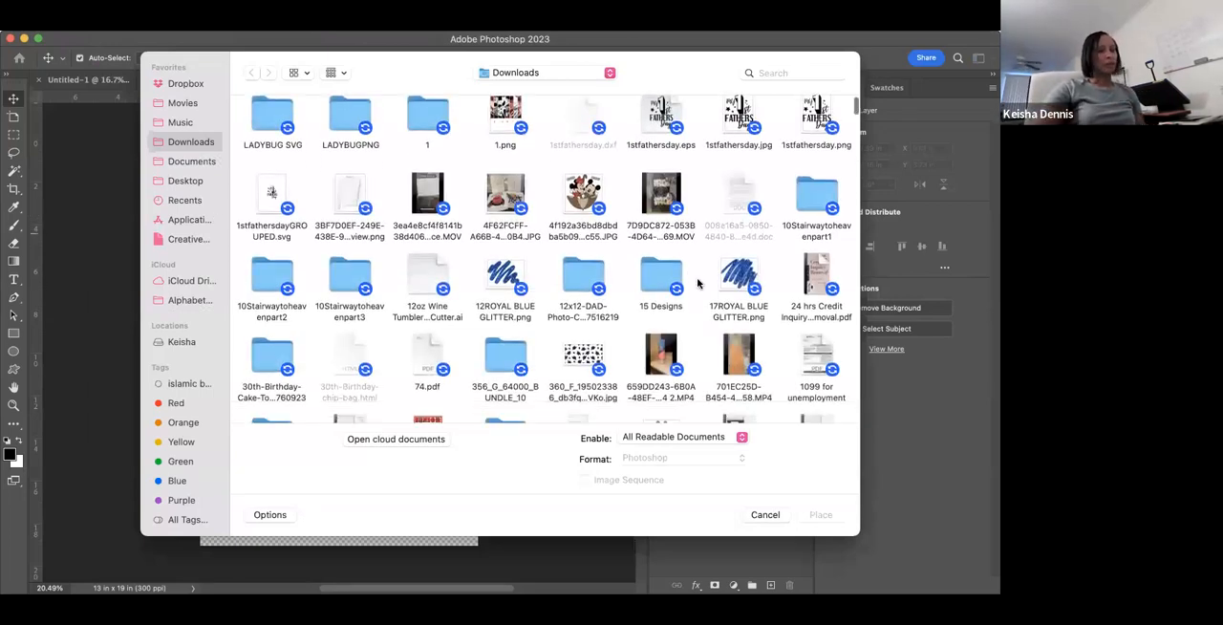
{"action": "scroll", "coordinate": [698, 283], "scroll_direction": "down", "scroll_amount": 10}
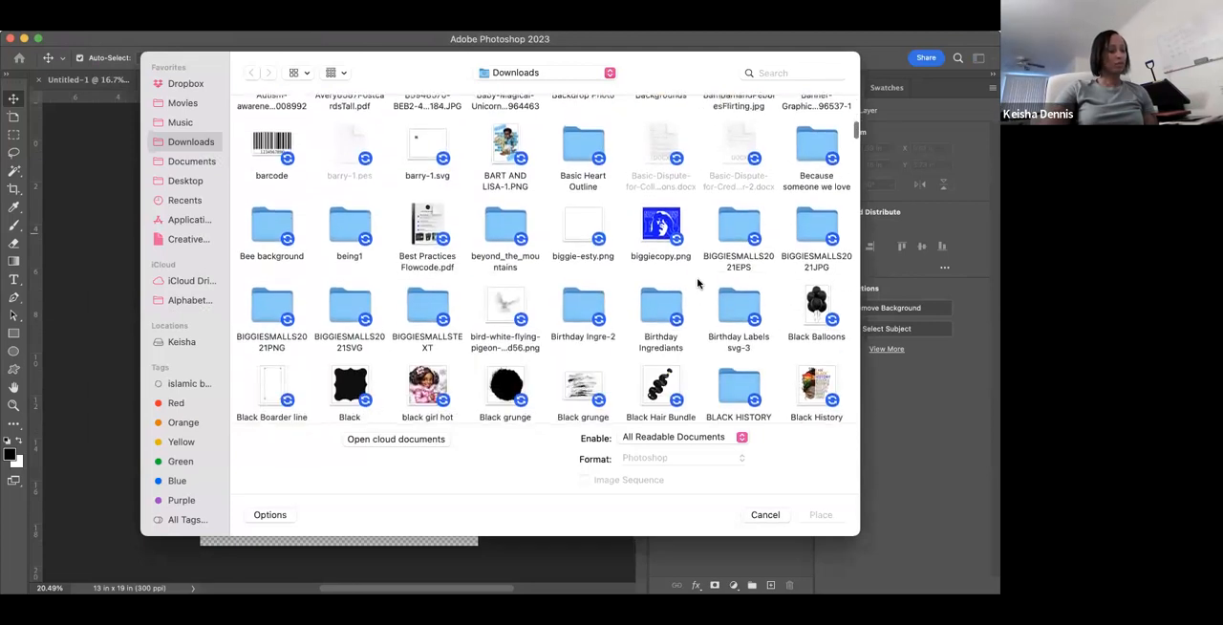
{"action": "scroll", "coordinate": [697, 282], "scroll_direction": "down", "scroll_amount": 10}
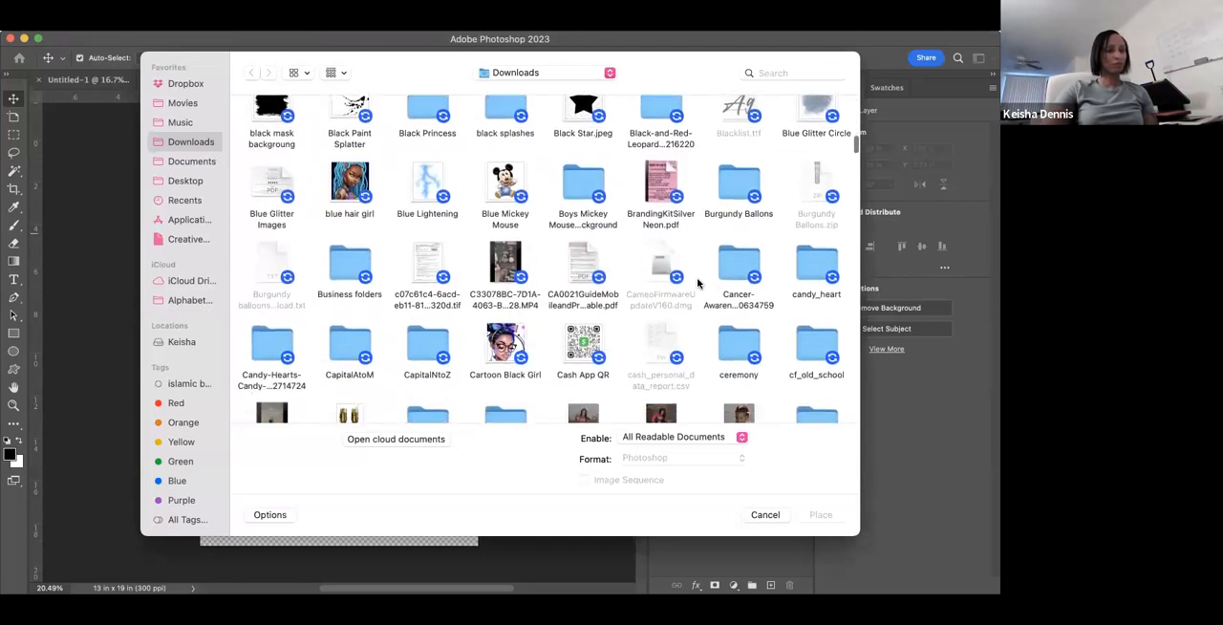
{"action": "scroll", "coordinate": [697, 283], "scroll_direction": "down", "scroll_amount": 10}
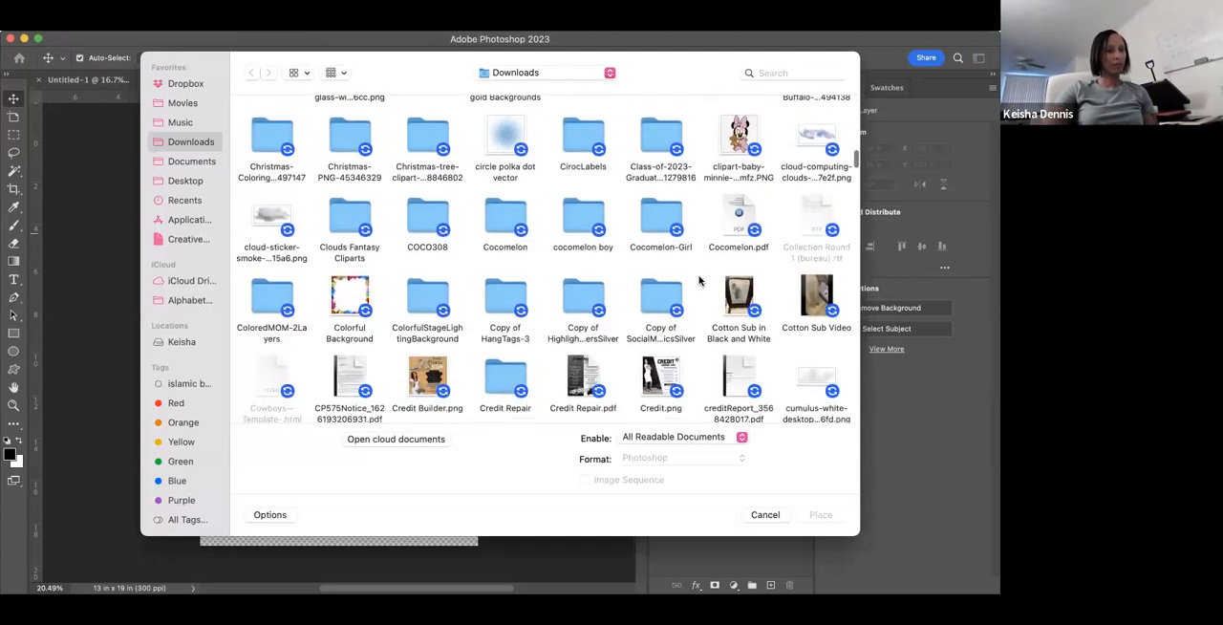
{"action": "scroll", "coordinate": [698, 281], "scroll_direction": "down", "scroll_amount": 10}
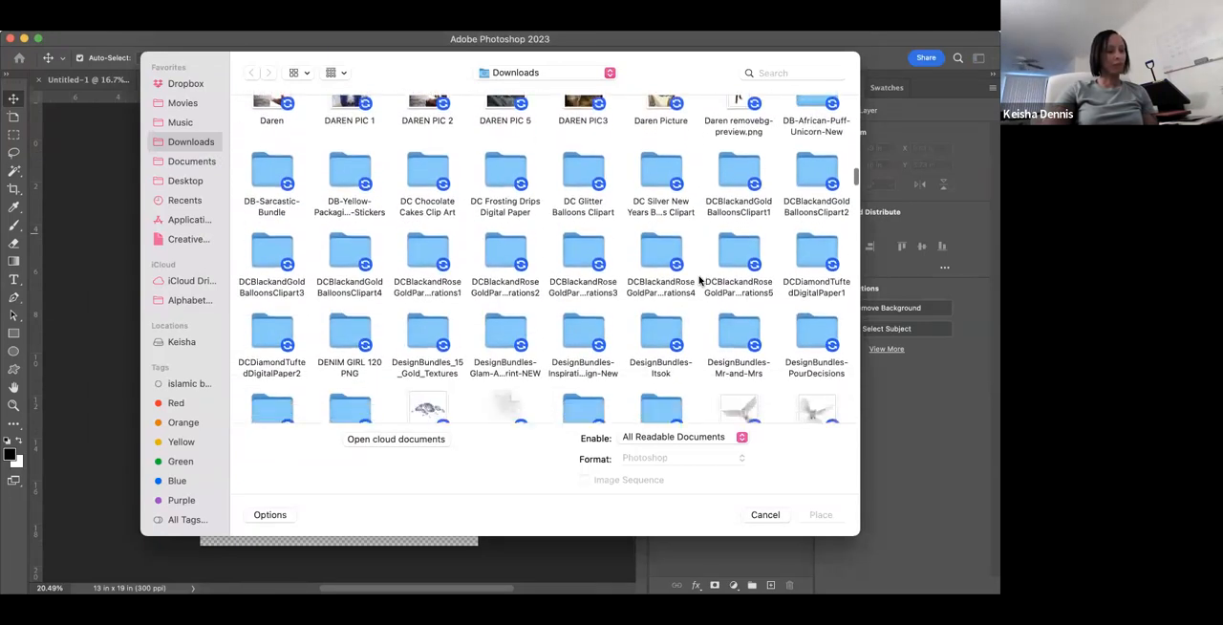
{"action": "scroll", "coordinate": [698, 280], "scroll_direction": "down", "scroll_amount": 10}
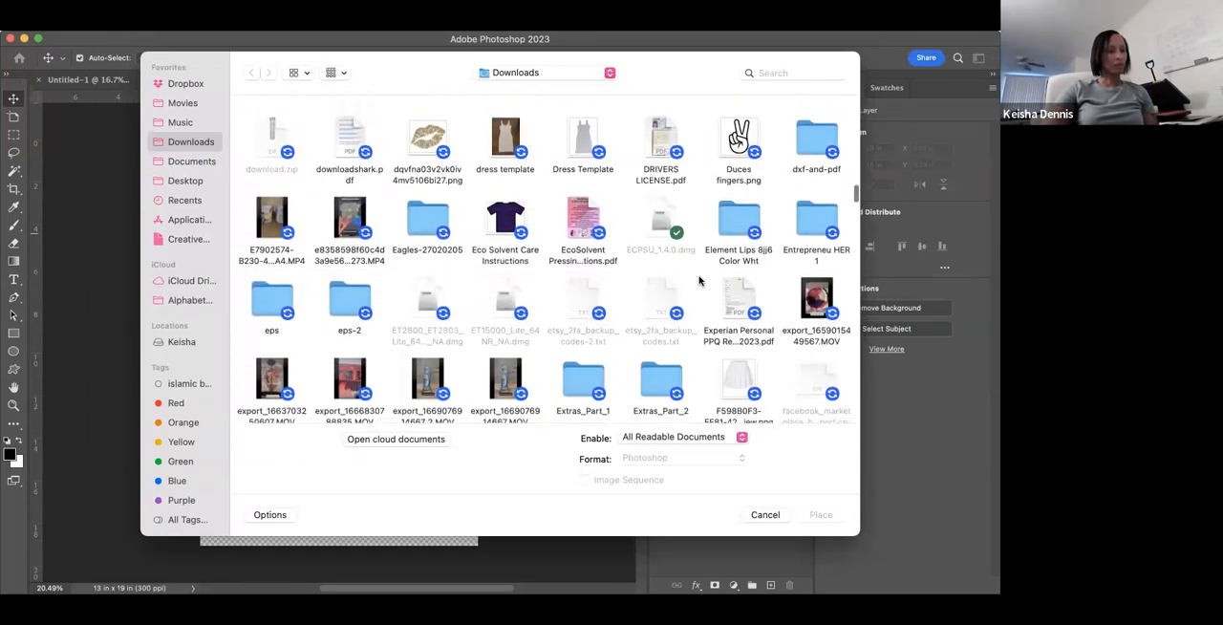
{"action": "scroll", "coordinate": [698, 280], "scroll_direction": "down", "scroll_amount": 10}
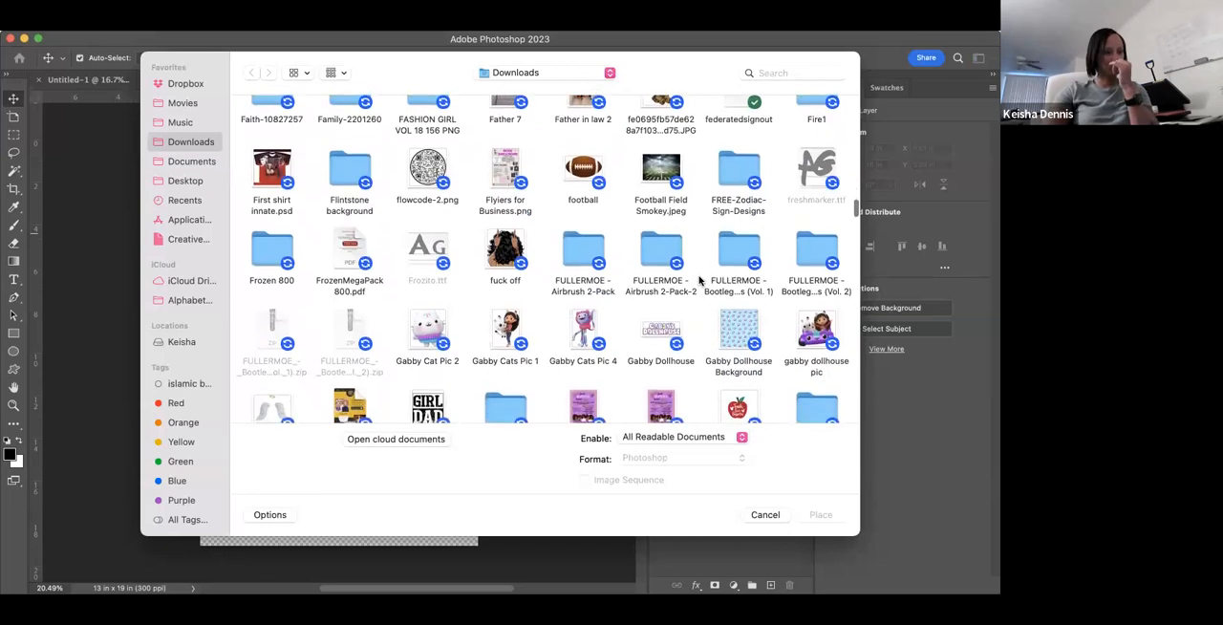
{"action": "scroll", "coordinate": [698, 279], "scroll_direction": "down", "scroll_amount": 10}
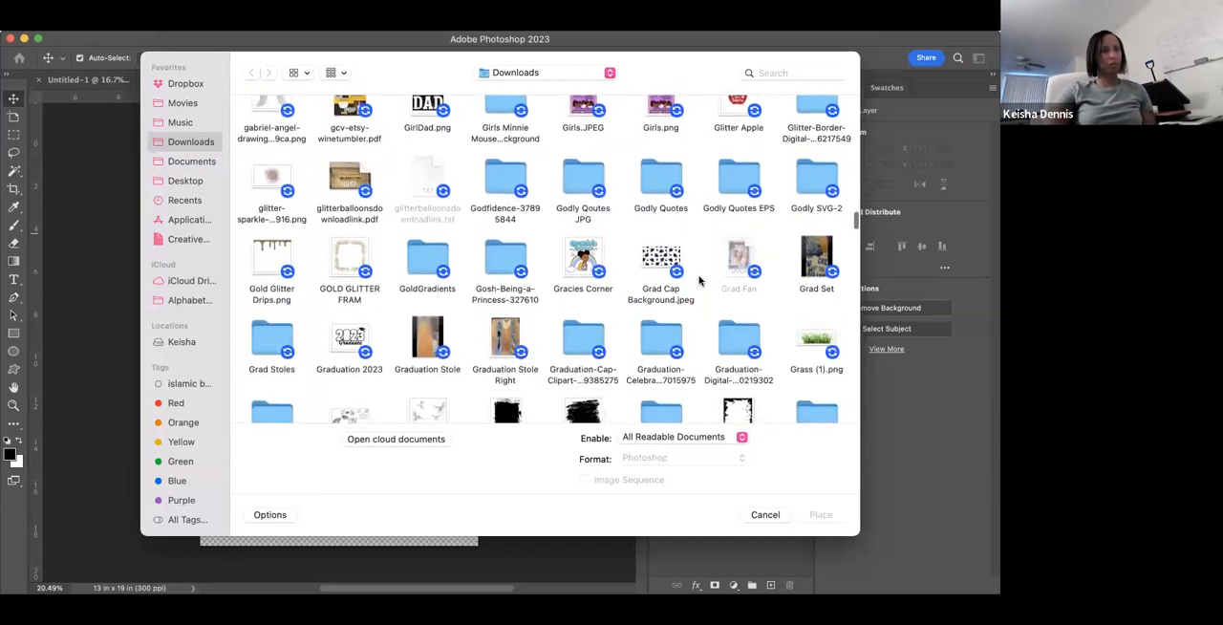
{"action": "scroll", "coordinate": [698, 280], "scroll_direction": "down", "scroll_amount": 10}
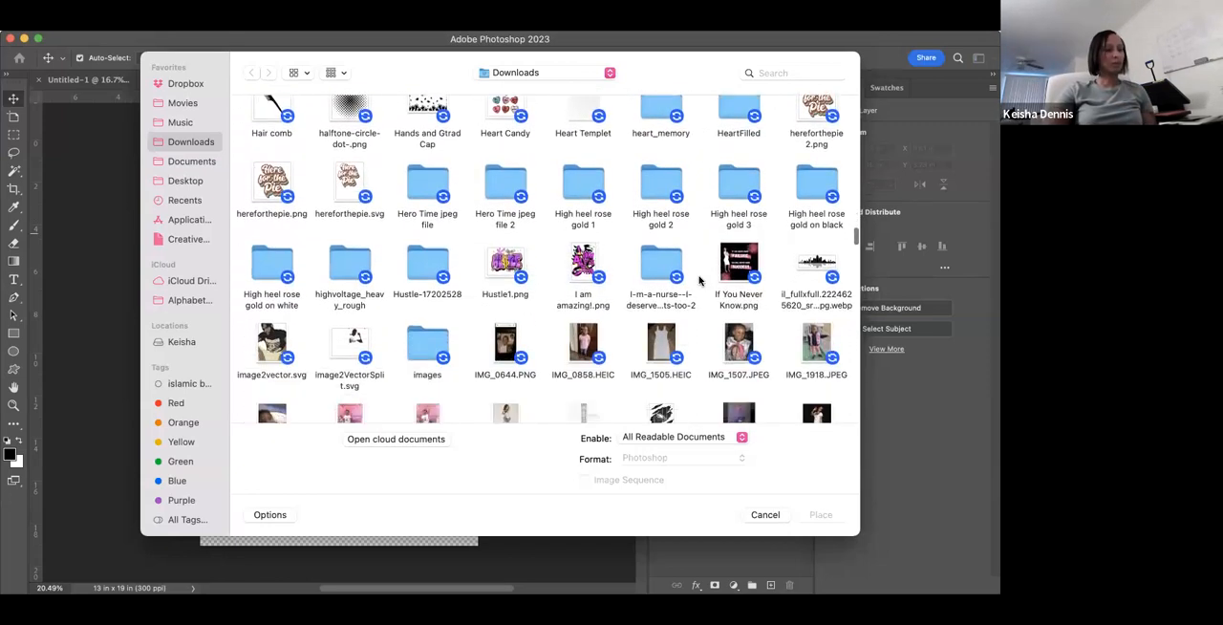
{"action": "scroll", "coordinate": [698, 280], "scroll_direction": "down", "scroll_amount": 10}
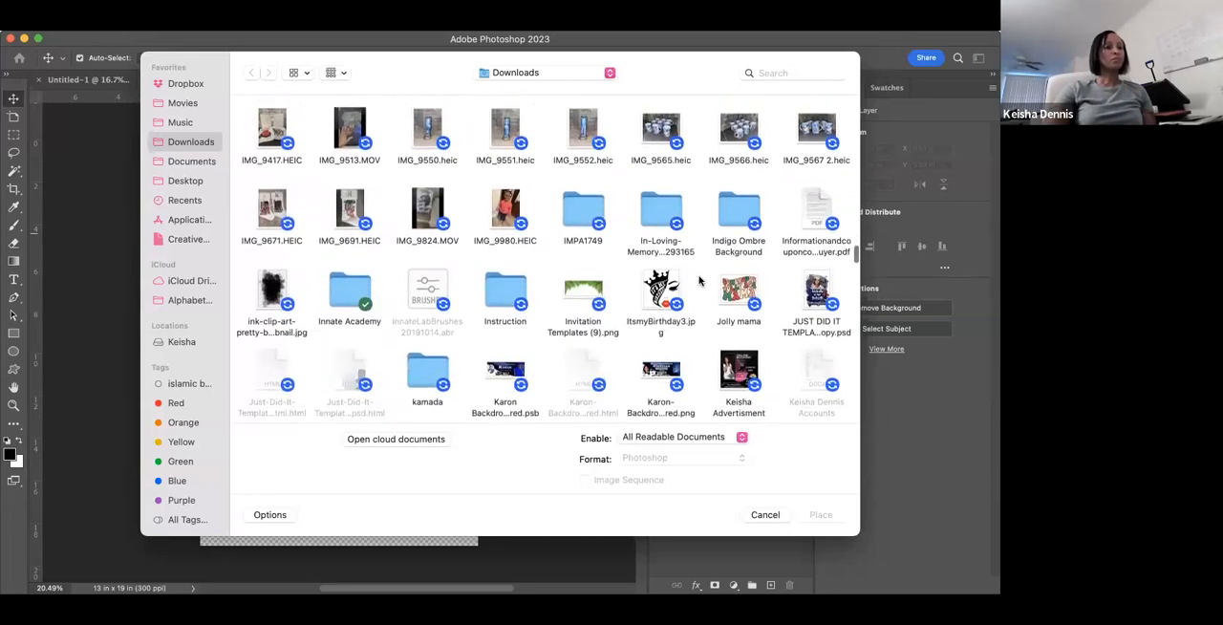
{"action": "scroll", "coordinate": [698, 280], "scroll_direction": "down", "scroll_amount": 8}
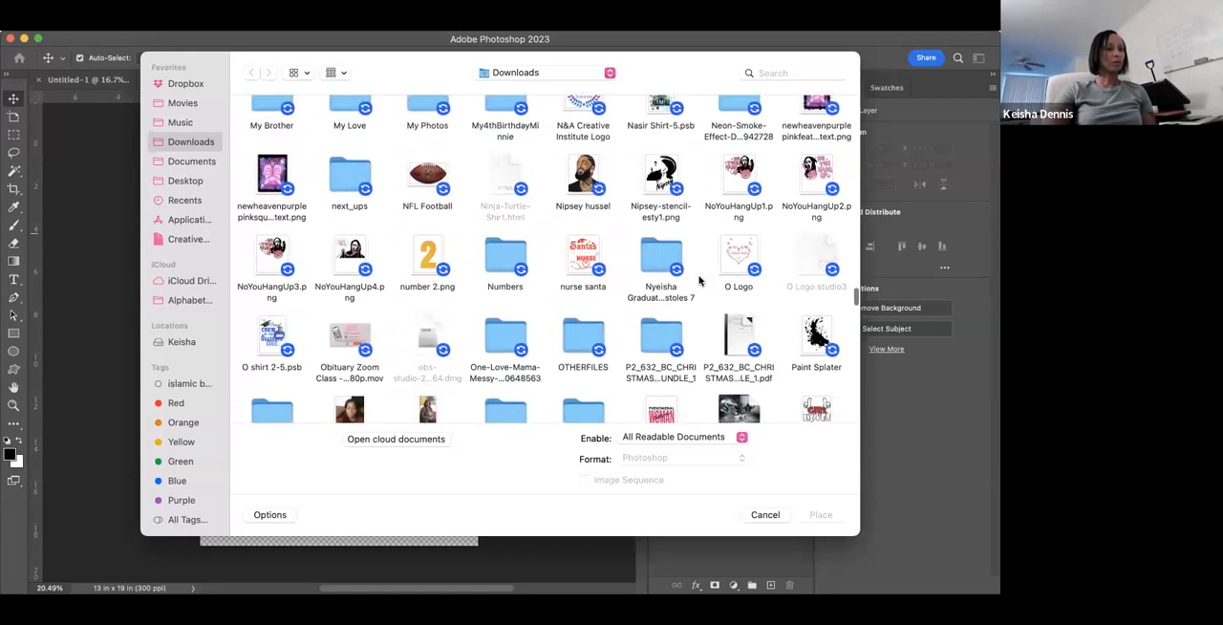
{"action": "left_click", "coordinate": [766, 514]}
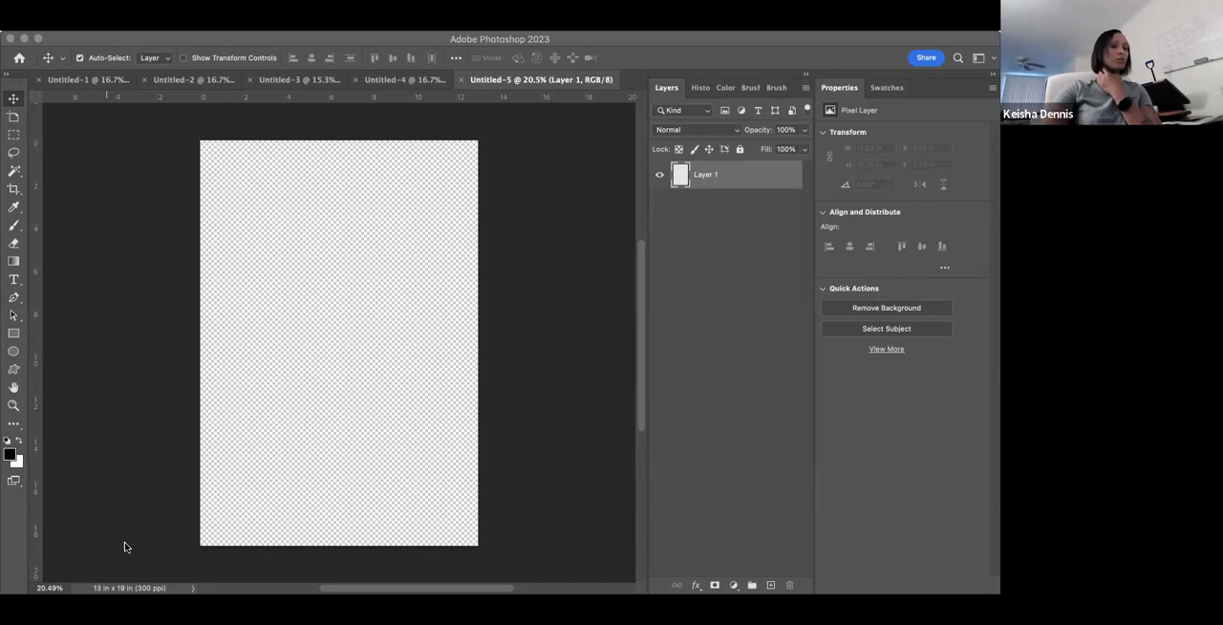
- Switch to Safari and search Google Images for "Heaven background png"
{"action": "left_click", "coordinate": [803, 610]}
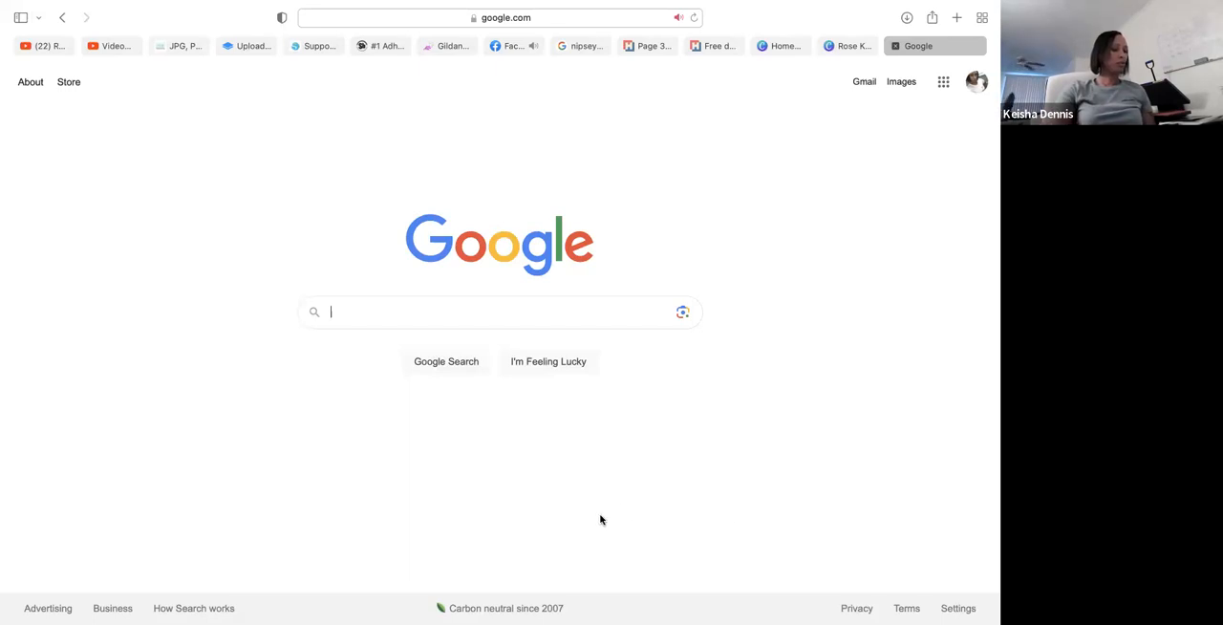
{"action": "left_click", "coordinate": [339, 313]}
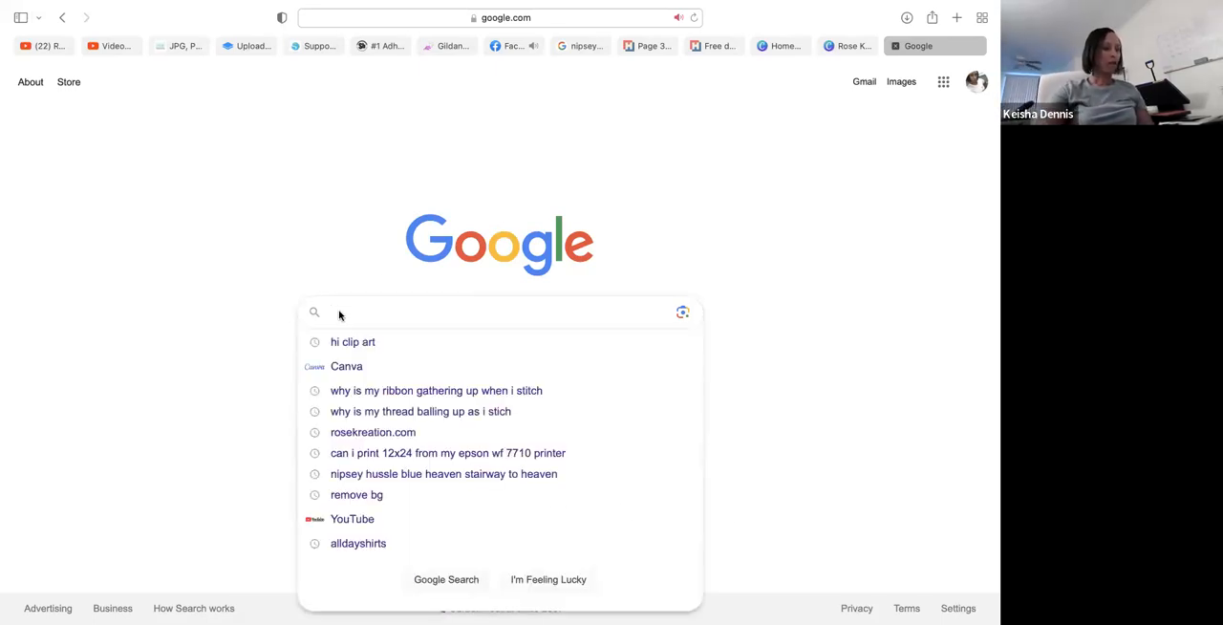
{"action": "type", "text": "He"}
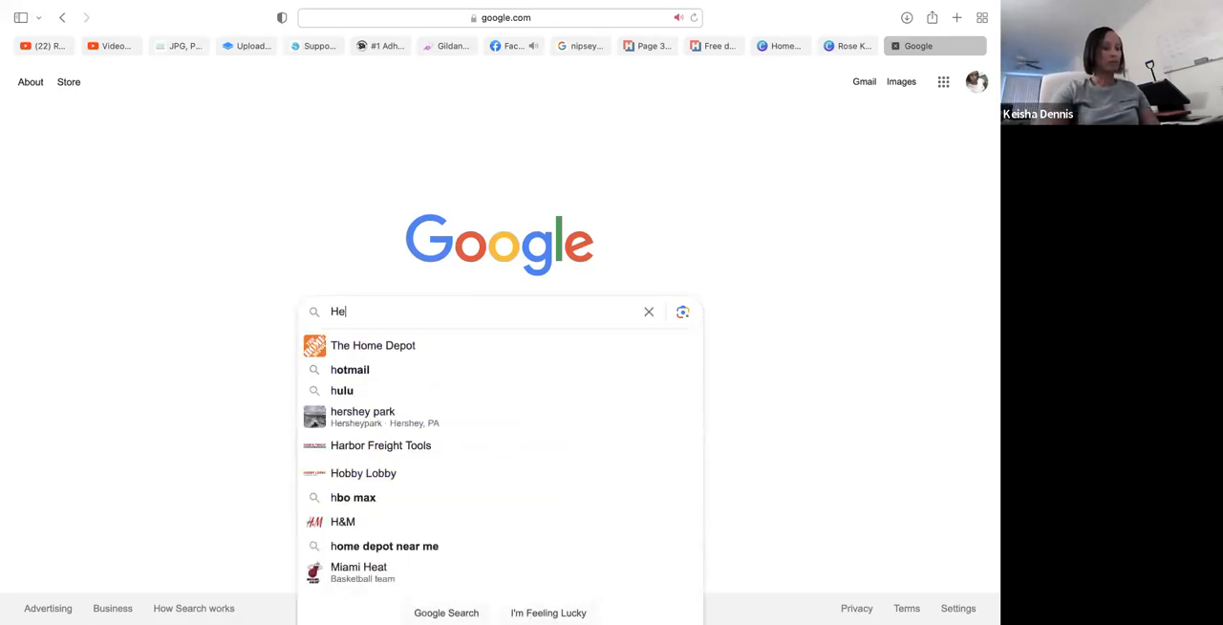
{"action": "type", "text": "aven "}
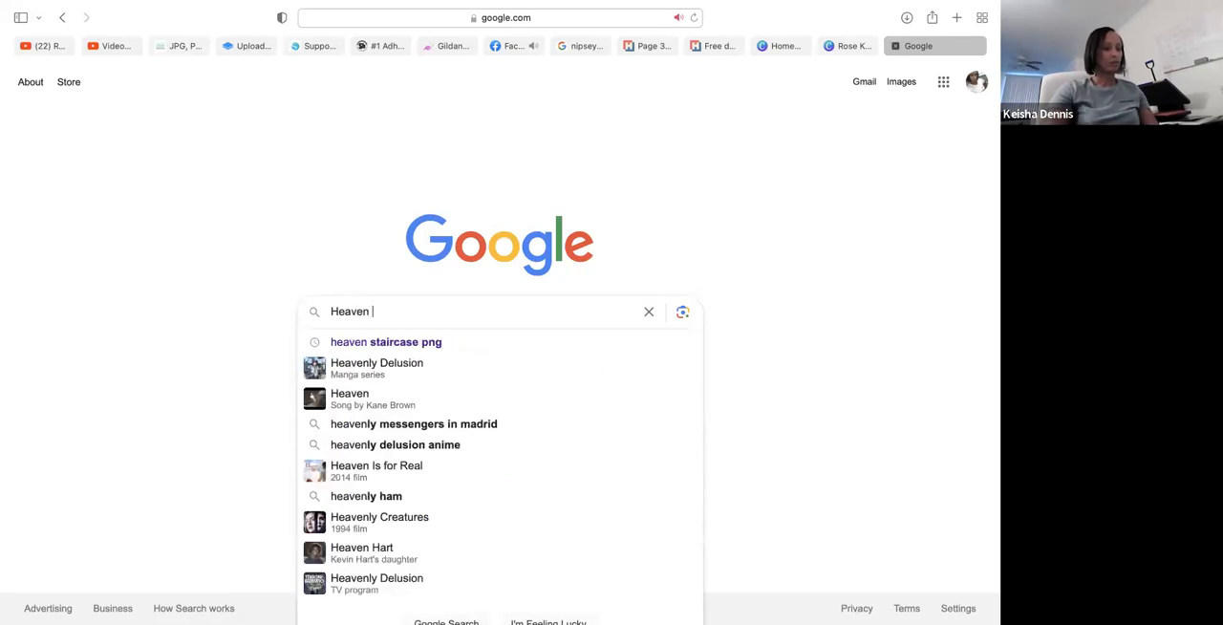
{"action": "type", "text": "bac"}
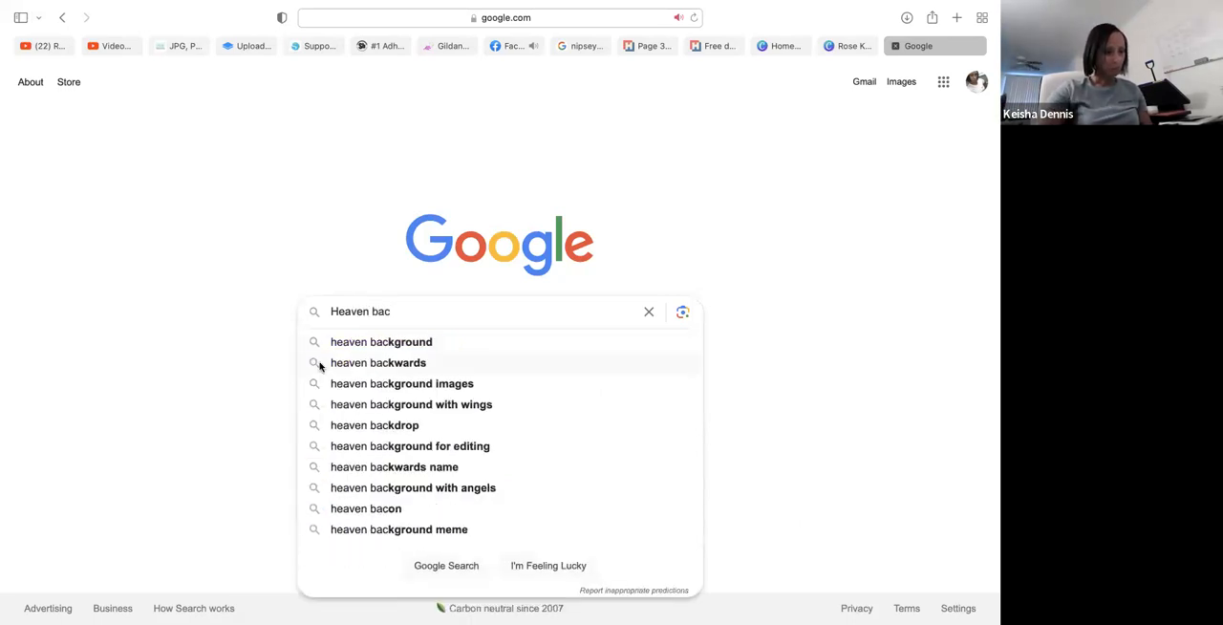
{"action": "left_click", "coordinate": [374, 341]}
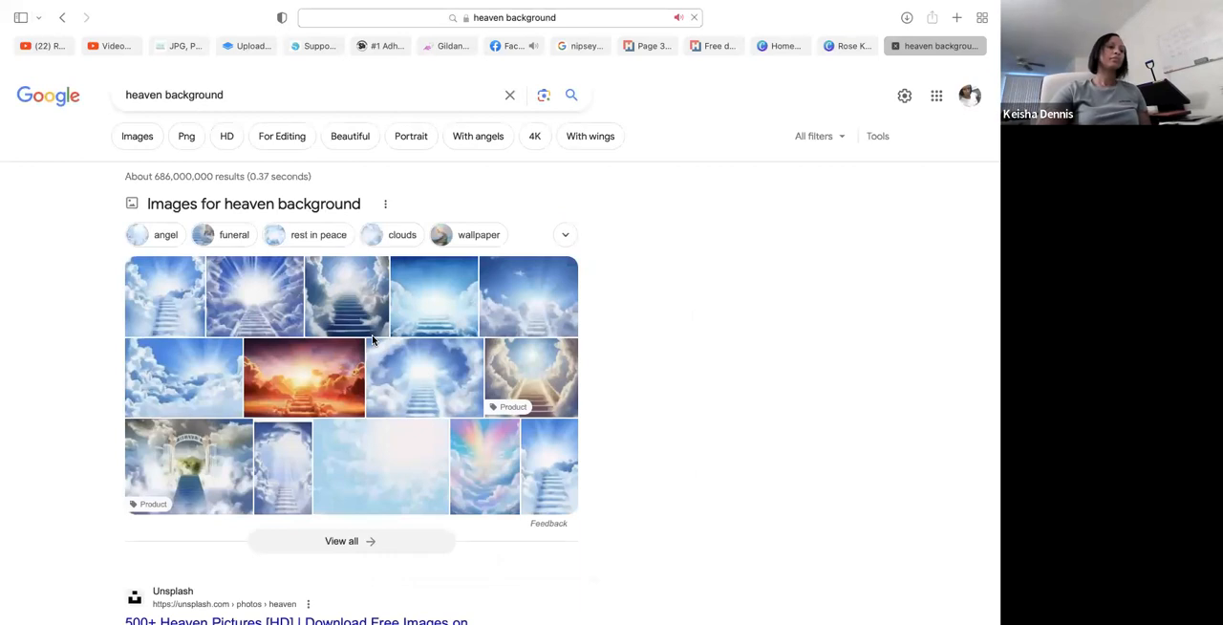
{"action": "left_click", "coordinate": [185, 138]}
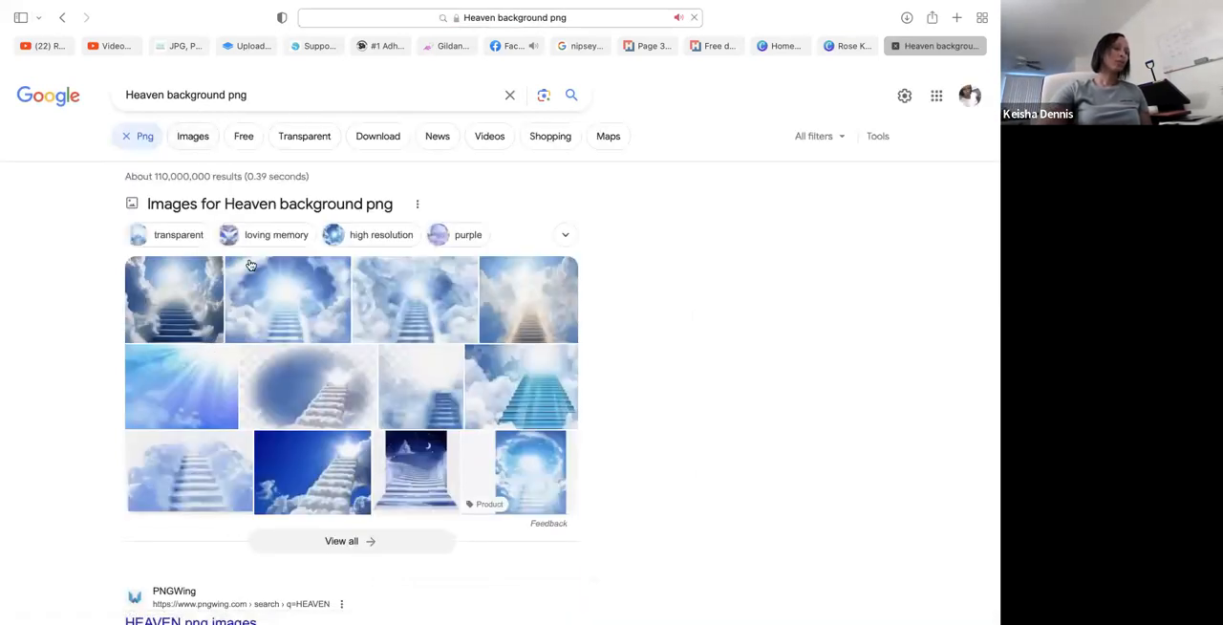
{"action": "left_click", "coordinate": [193, 136]}
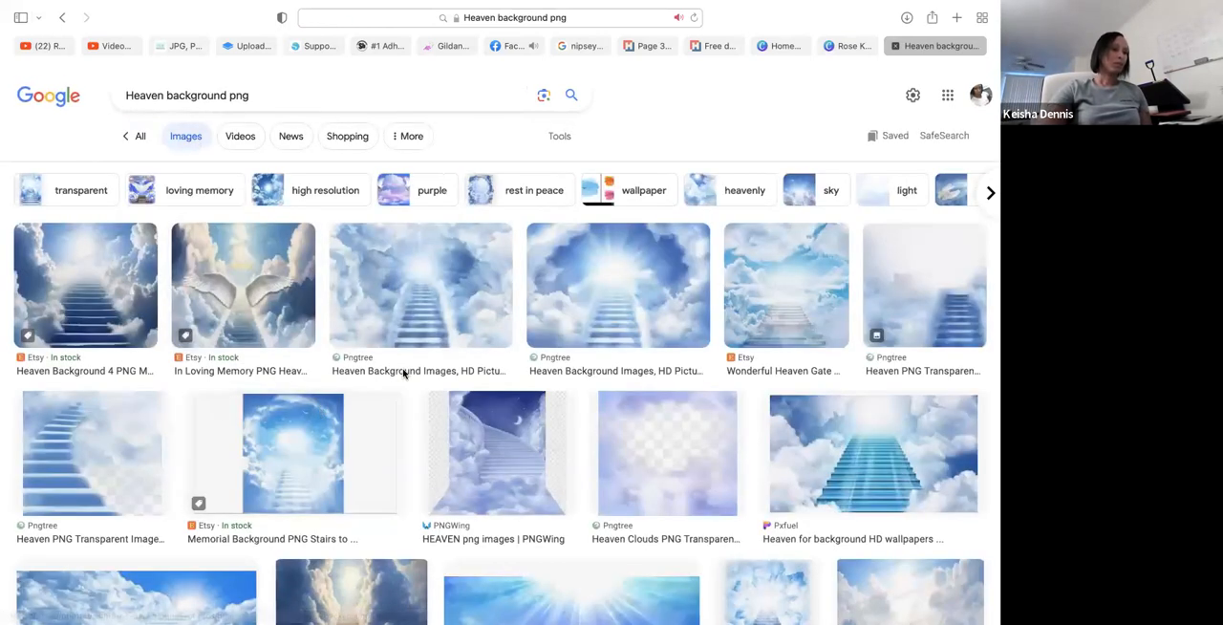
- Examine the heaven background image results for a picture suitable for the design
{"action": "scroll", "coordinate": [405, 378], "scroll_direction": "down", "scroll_amount": 3}
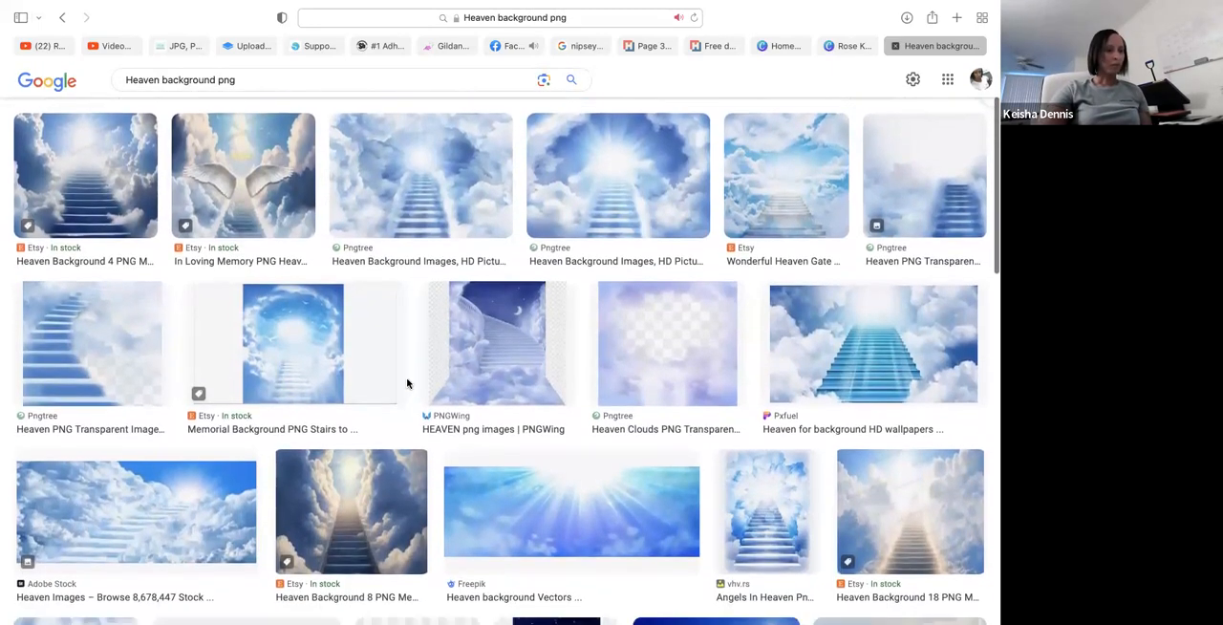
{"action": "scroll", "coordinate": [407, 383], "scroll_direction": "down", "scroll_amount": 6}
{"action": "scroll", "coordinate": [407, 383], "scroll_direction": "down", "scroll_amount": 10}
{"action": "scroll", "coordinate": [407, 383], "scroll_direction": "down", "scroll_amount": 11}
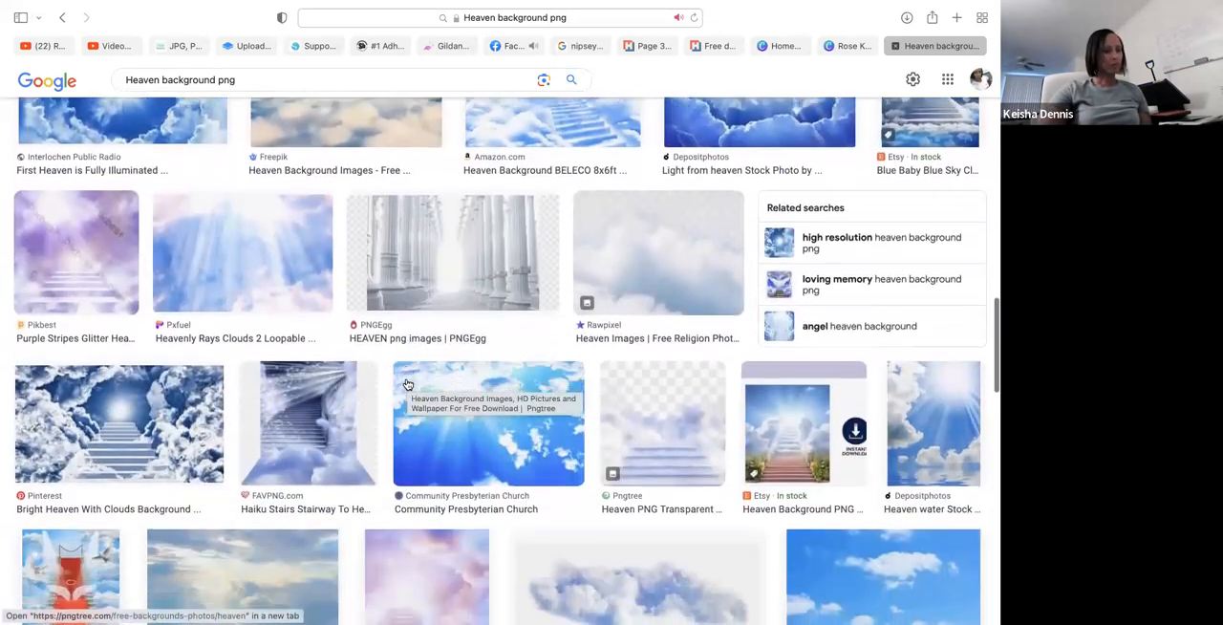
{"action": "scroll", "coordinate": [407, 383], "scroll_direction": "down", "scroll_amount": 10}
{"action": "scroll", "coordinate": [407, 384], "scroll_direction": "down", "scroll_amount": 11}
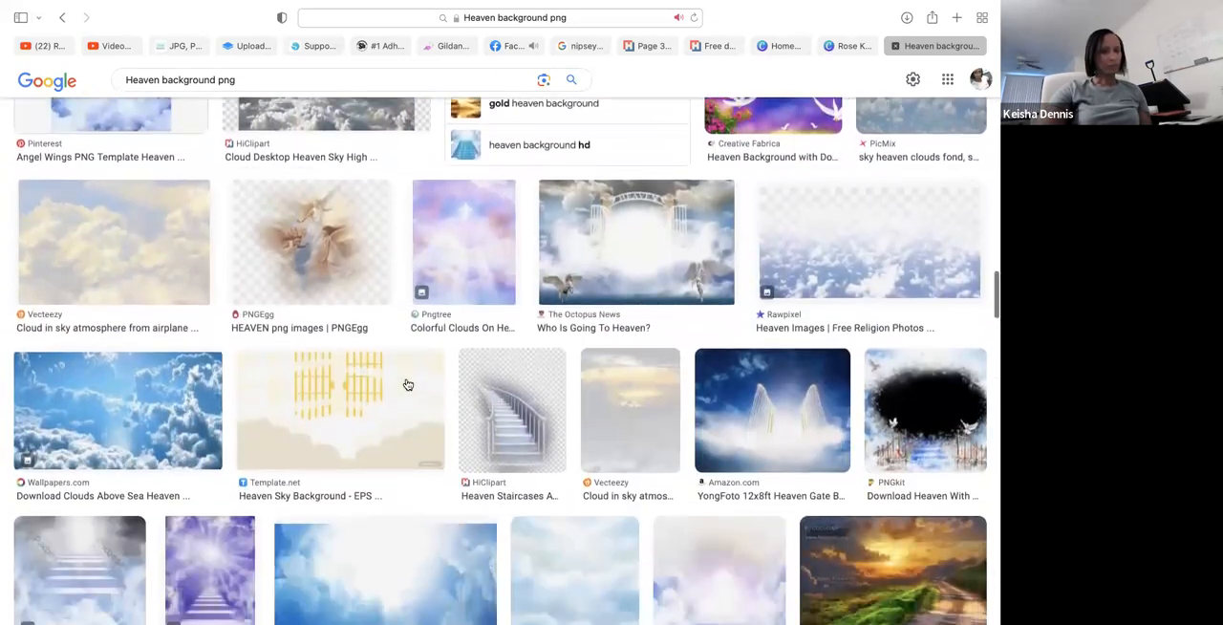
{"action": "scroll", "coordinate": [407, 384], "scroll_direction": "down", "scroll_amount": 9}
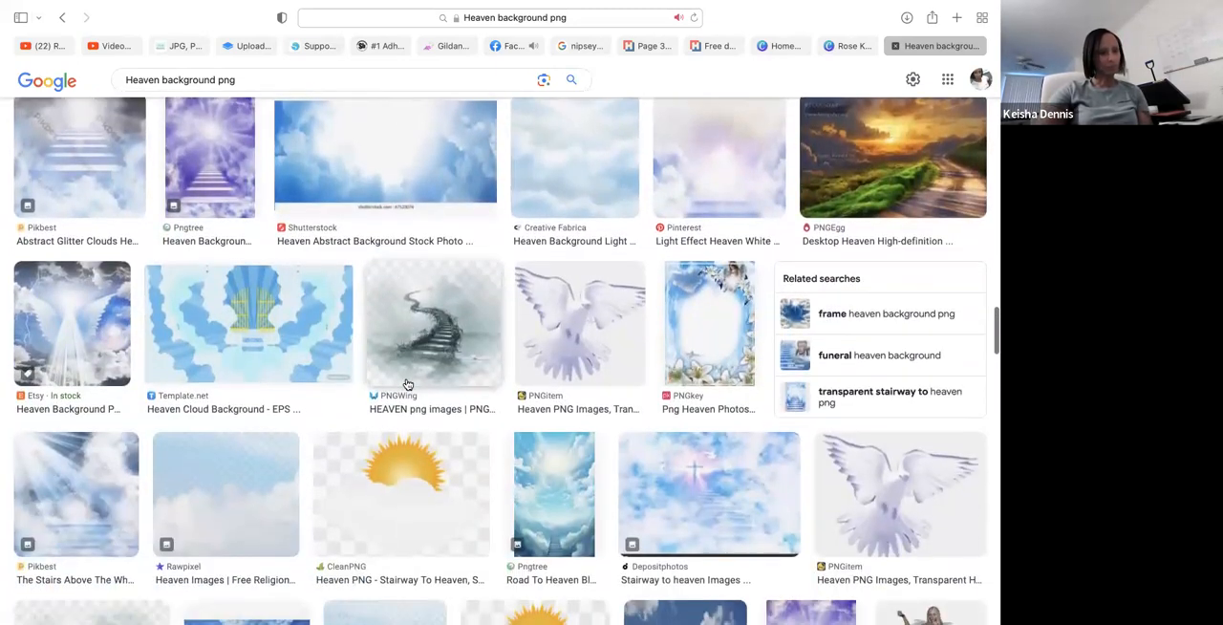
{"action": "scroll", "coordinate": [407, 384], "scroll_direction": "down", "scroll_amount": 3}
{"action": "scroll", "coordinate": [407, 384], "scroll_direction": "up", "scroll_amount": 1}
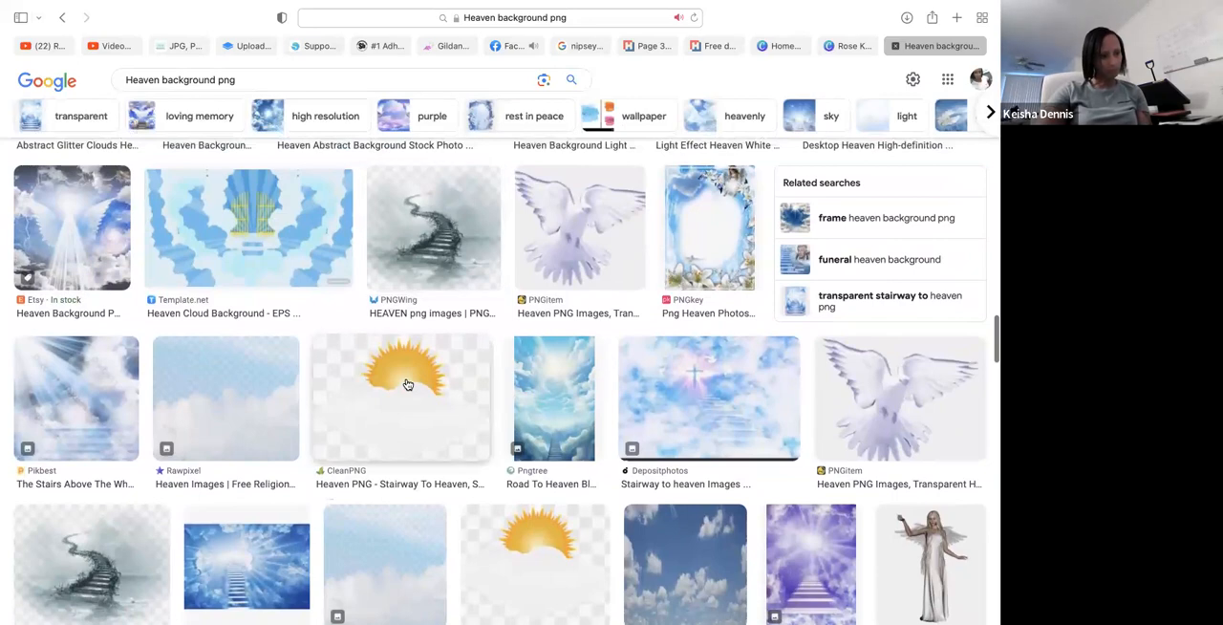
{"action": "scroll", "coordinate": [407, 384], "scroll_direction": "down", "scroll_amount": 5}
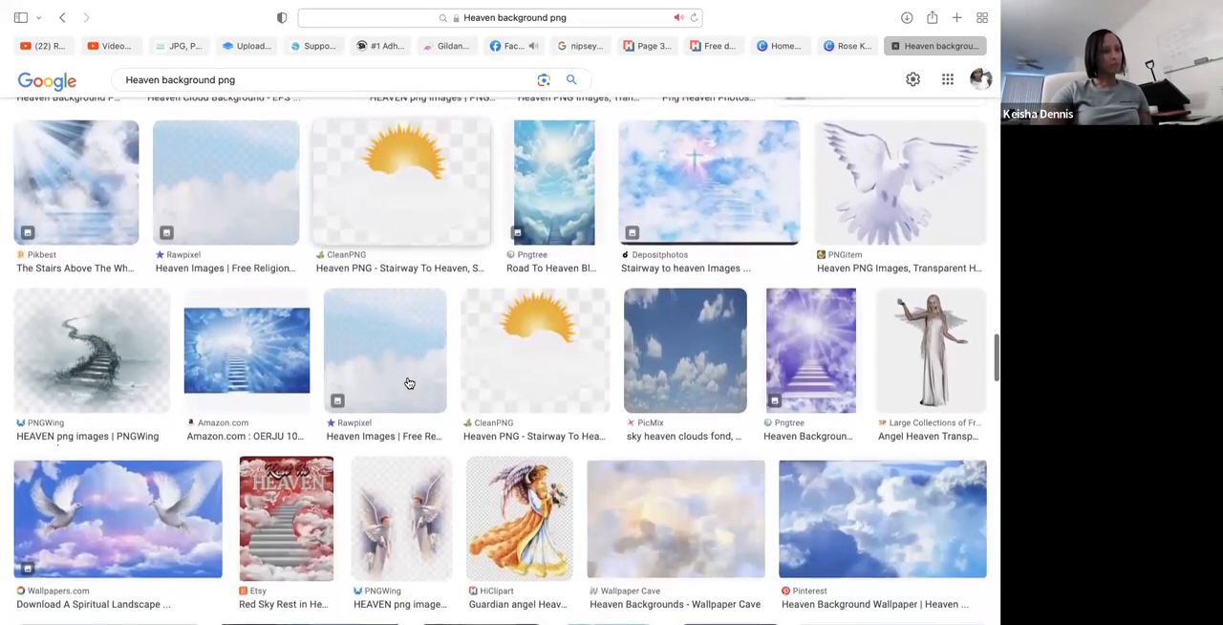
{"action": "scroll", "coordinate": [409, 383], "scroll_direction": "down", "scroll_amount": 9}
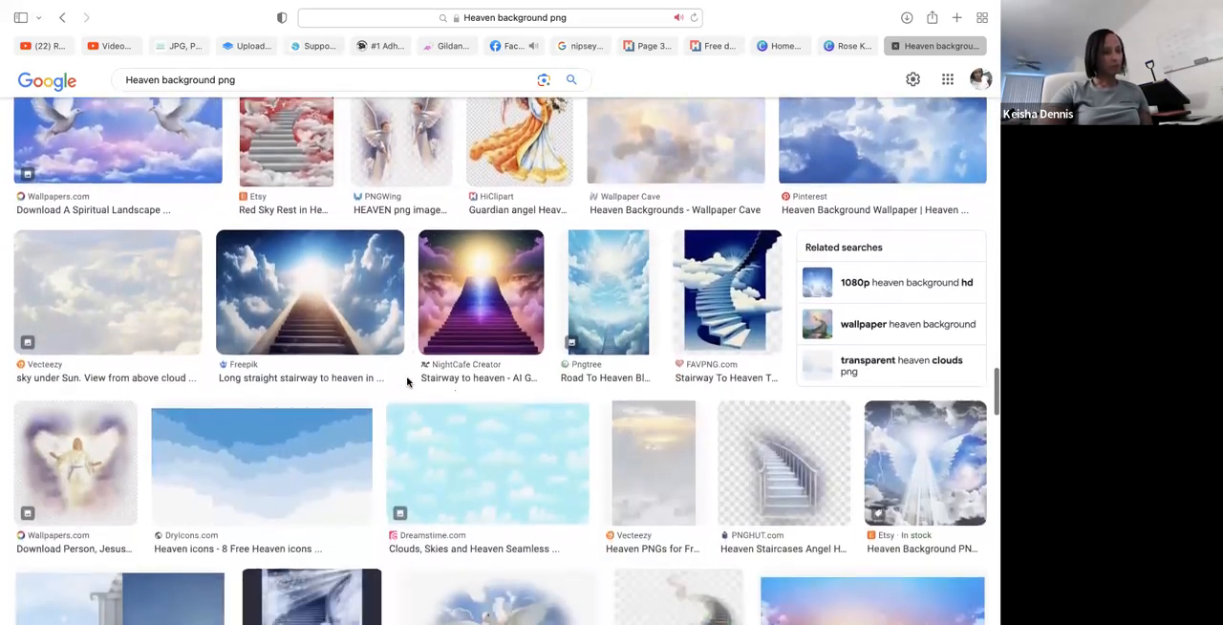
{"action": "scroll", "coordinate": [407, 382], "scroll_direction": "down", "scroll_amount": 9}
{"action": "scroll", "coordinate": [407, 382], "scroll_direction": "down", "scroll_amount": 9}
{"action": "scroll", "coordinate": [409, 383], "scroll_direction": "up", "scroll_amount": 10}
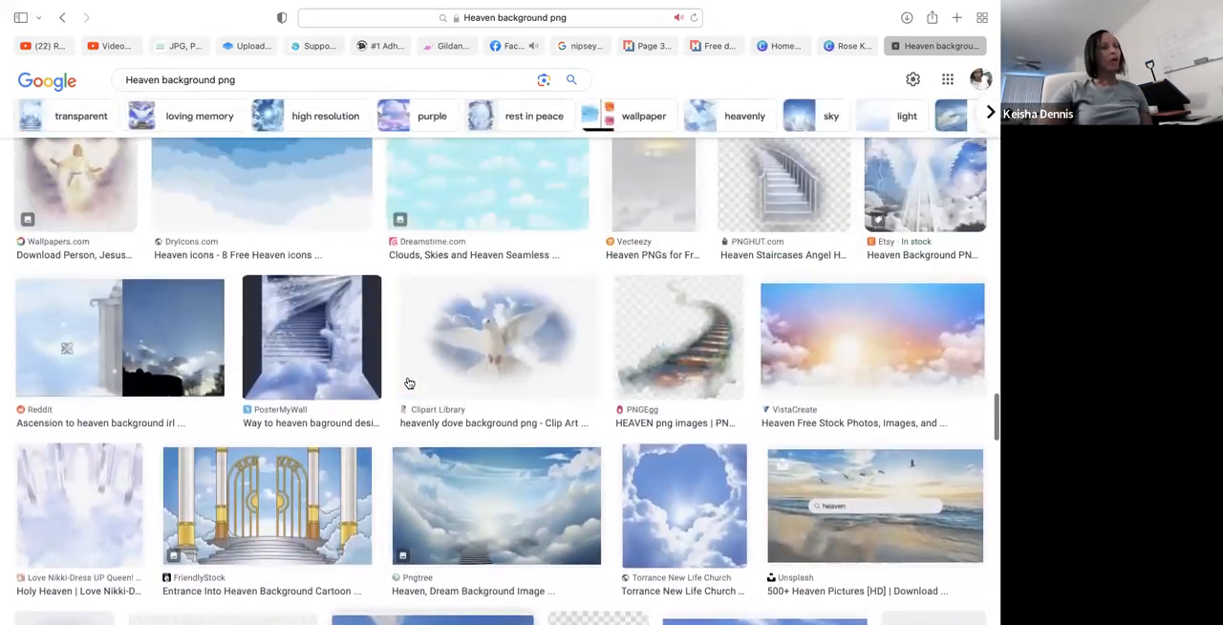
{"action": "scroll", "coordinate": [409, 383], "scroll_direction": "up", "scroll_amount": 1}
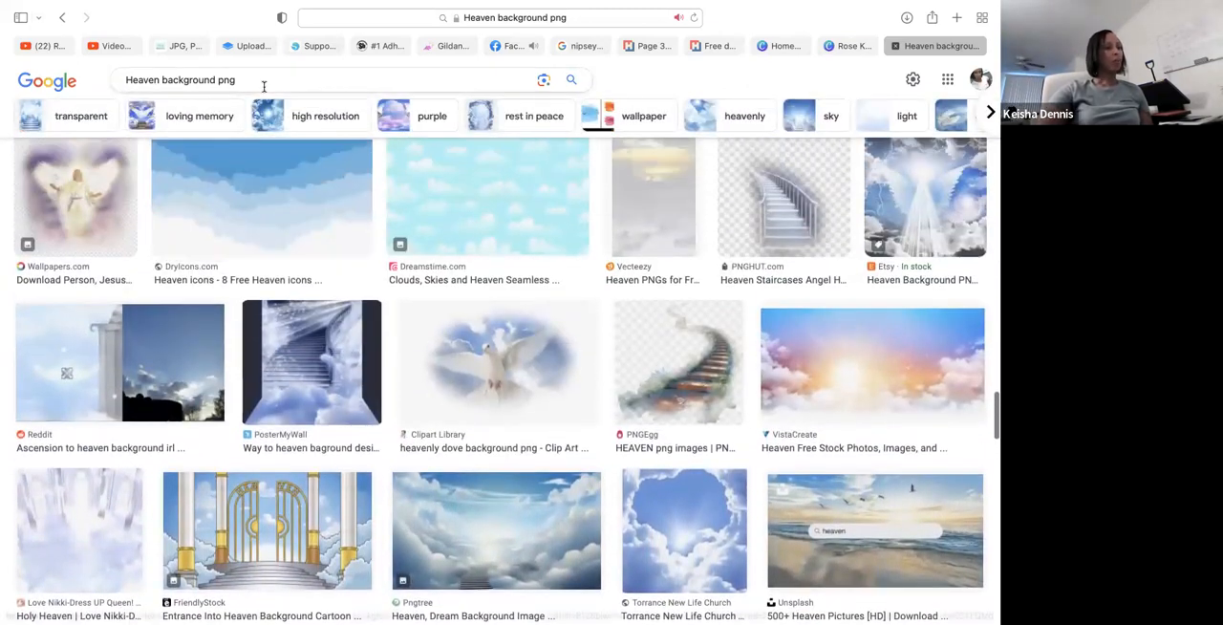
- Search for "stairway to heaven background png" images and look through the results for a suitable staircase picture
{"action": "left_click", "coordinate": [162, 80]}
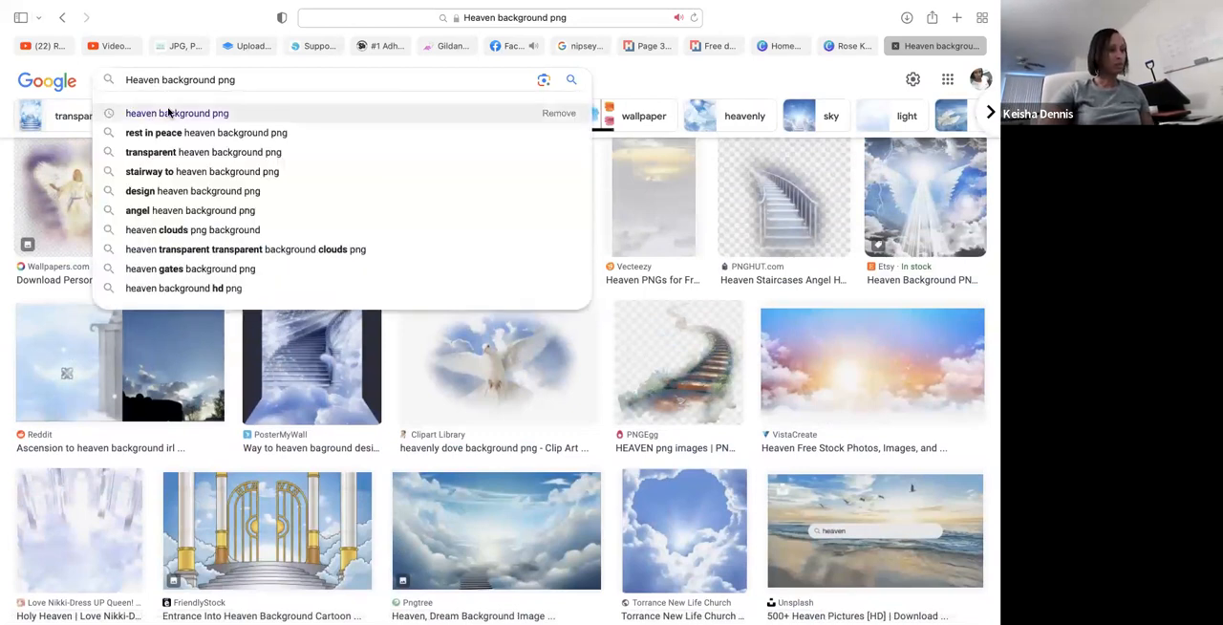
{"action": "left_click", "coordinate": [154, 174]}
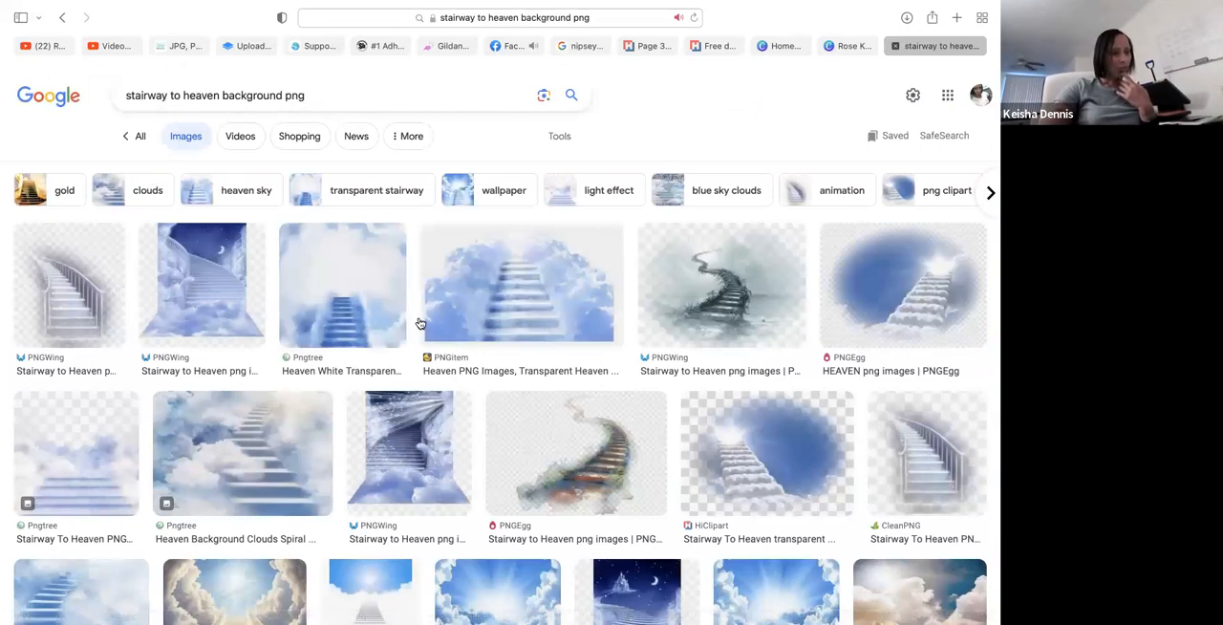
{"action": "scroll", "coordinate": [556, 412], "scroll_direction": "down", "scroll_amount": 5}
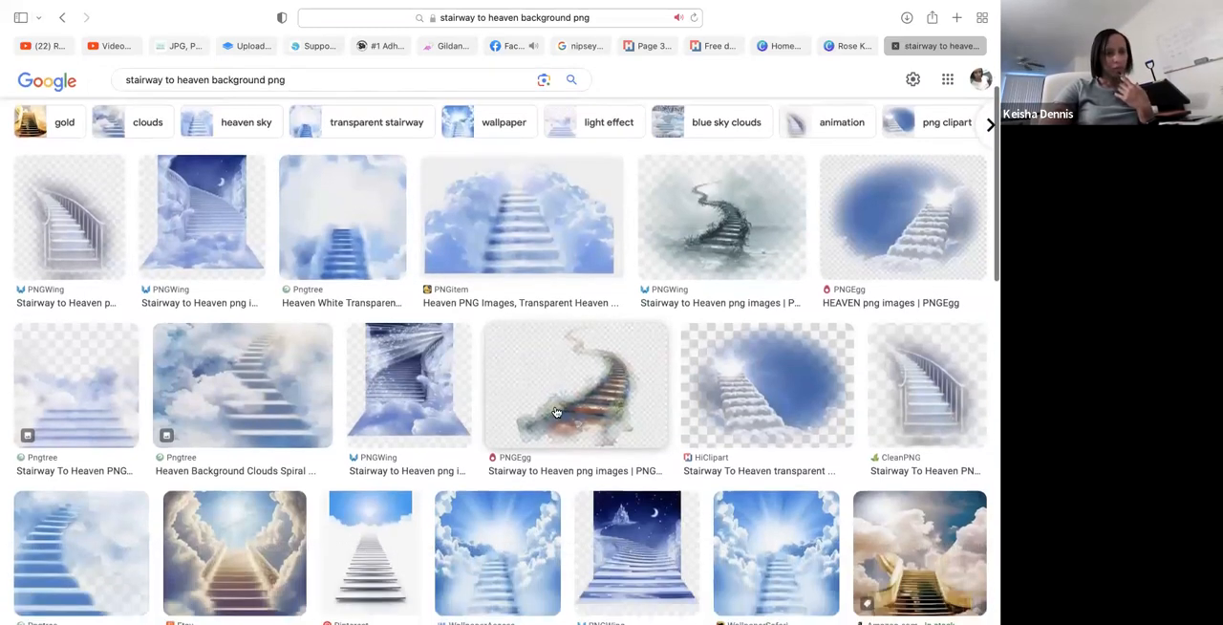
{"action": "scroll", "coordinate": [556, 412], "scroll_direction": "down", "scroll_amount": 3}
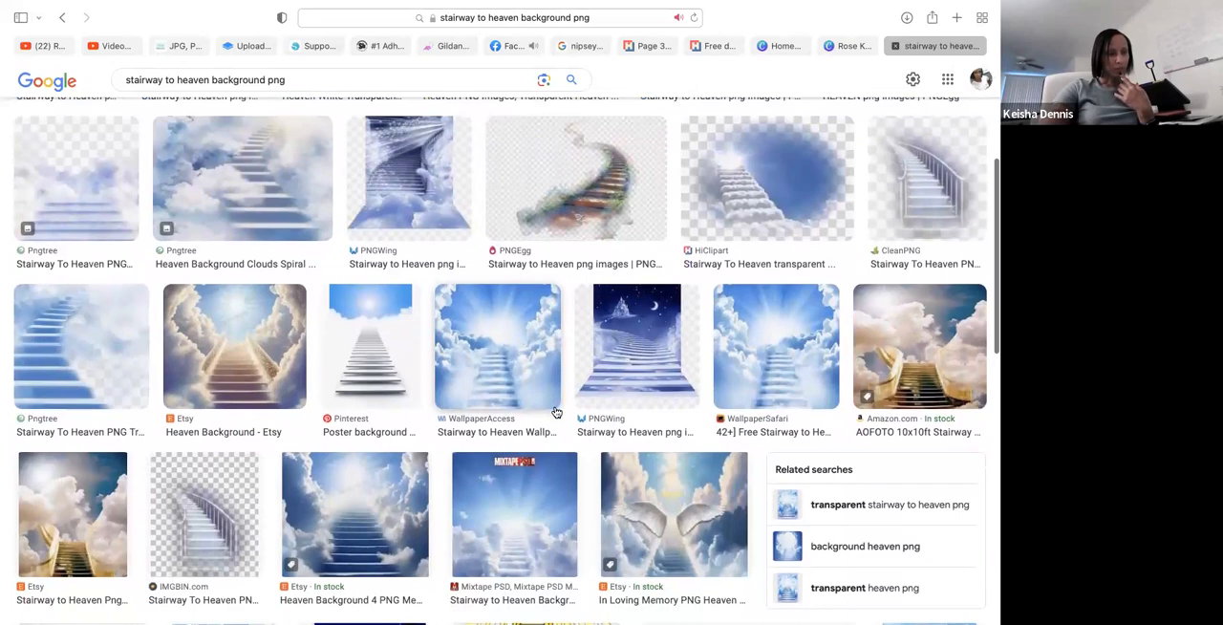
{"action": "scroll", "coordinate": [556, 412], "scroll_direction": "down", "scroll_amount": 5}
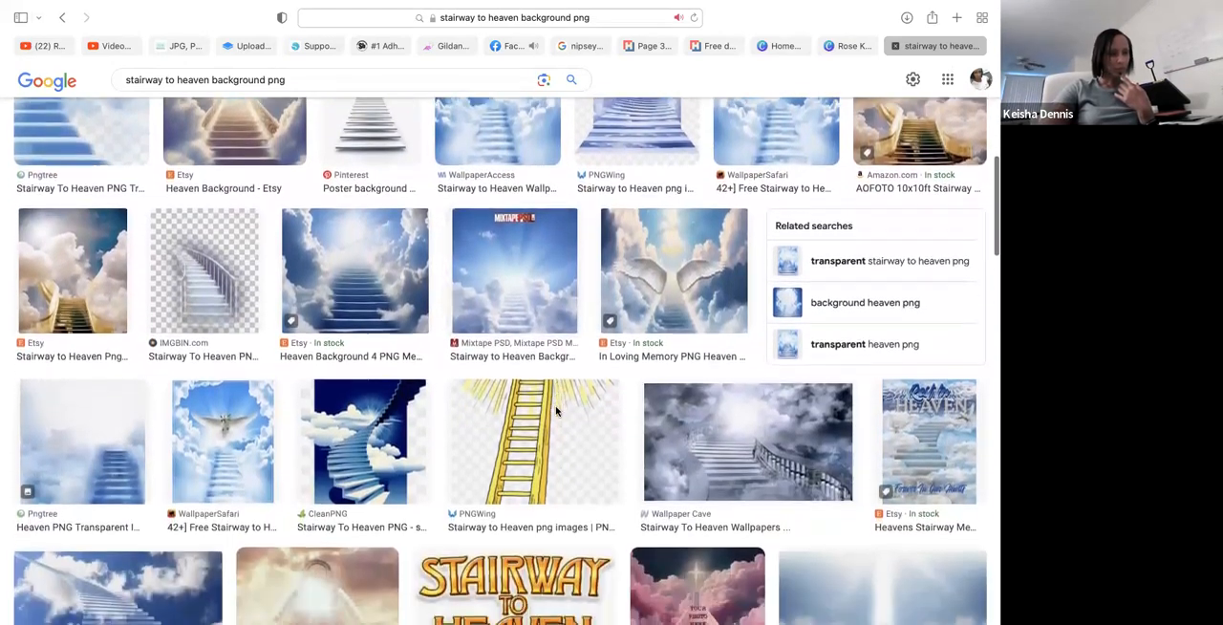
{"action": "scroll", "coordinate": [556, 412], "scroll_direction": "down", "scroll_amount": 4}
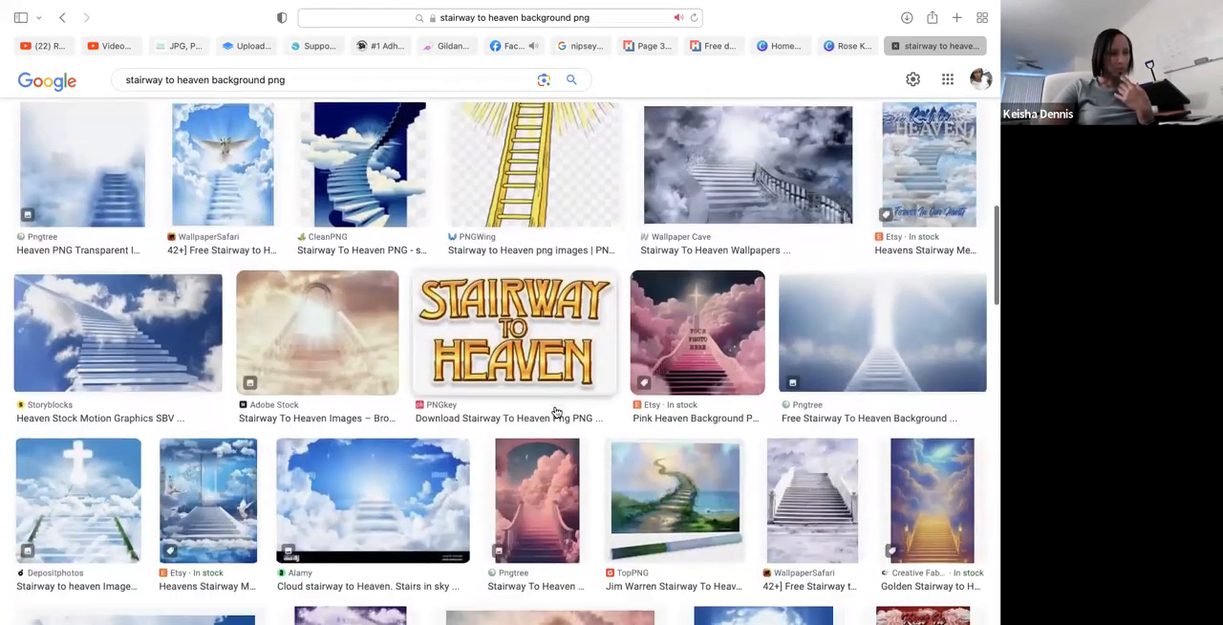
- Add the Storyblocks image of a staircase in a blue cloudy sky to Photos, and place it from there into the blank Photoshop document
{"action": "left_click", "coordinate": [144, 330]}
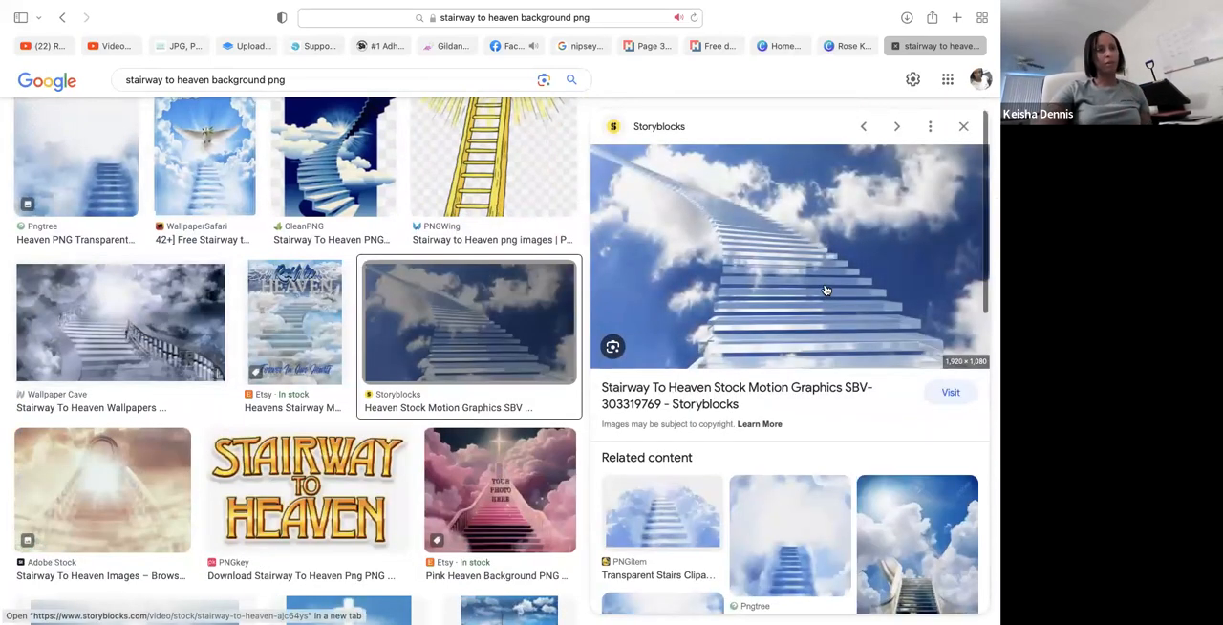
{"action": "right_click", "coordinate": [825, 287]}
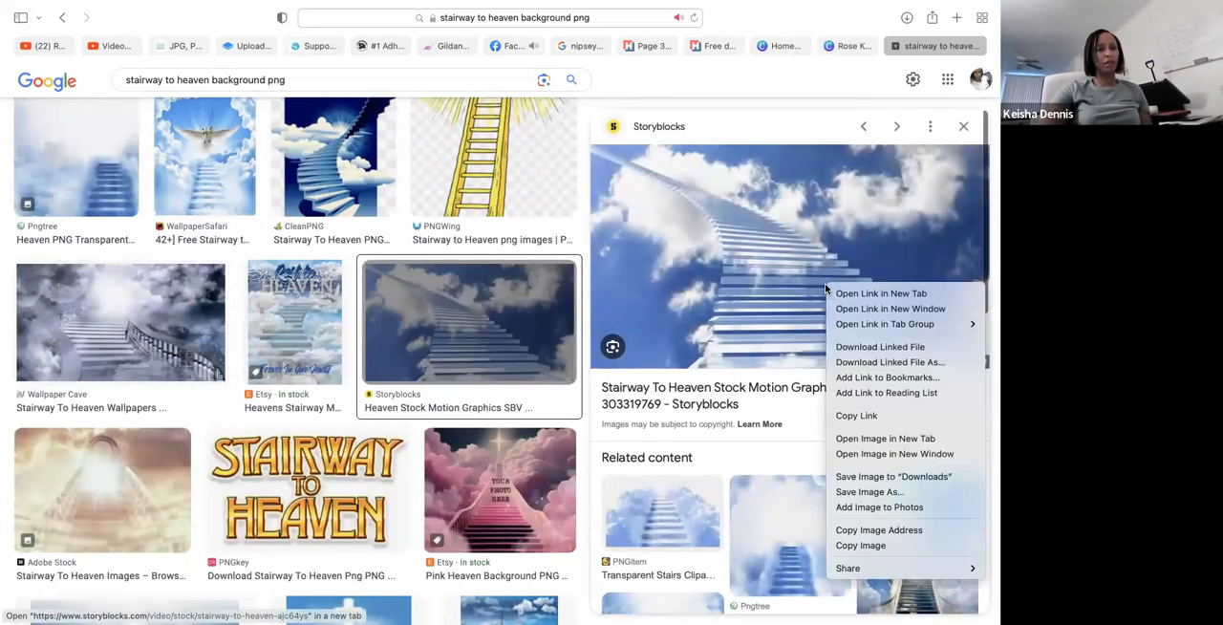
{"action": "left_click", "coordinate": [858, 508]}
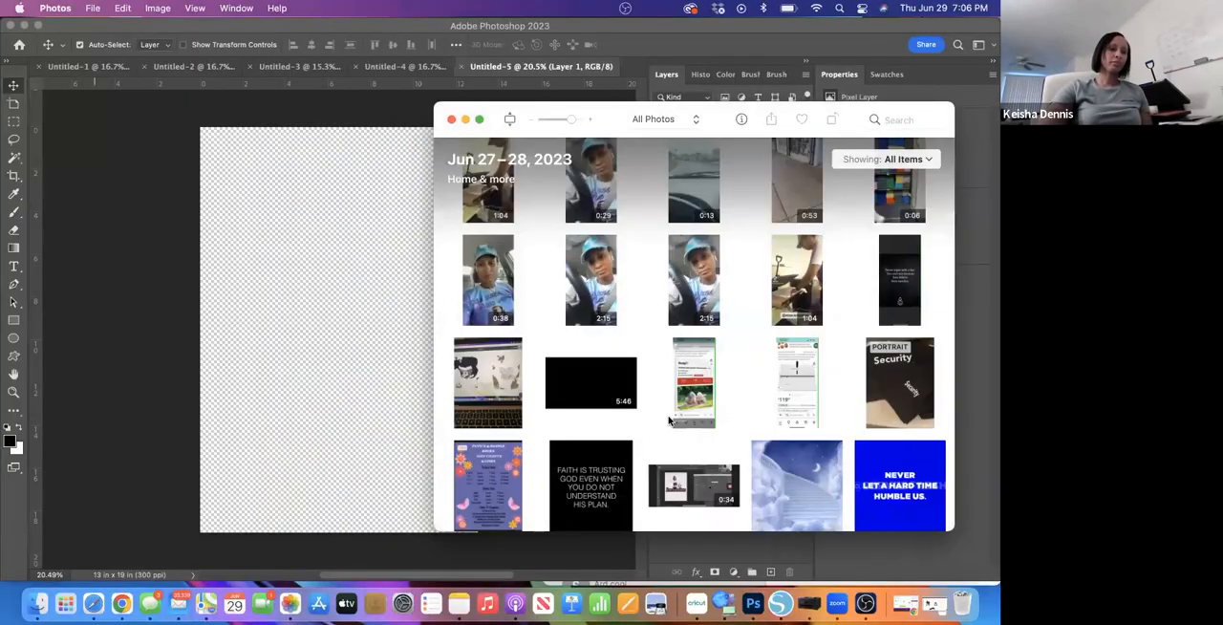
{"action": "scroll", "coordinate": [668, 435], "scroll_direction": "down", "scroll_amount": 3}
{"action": "left_click_drag", "start_coordinate": [509, 412], "coordinate": [319, 401]}
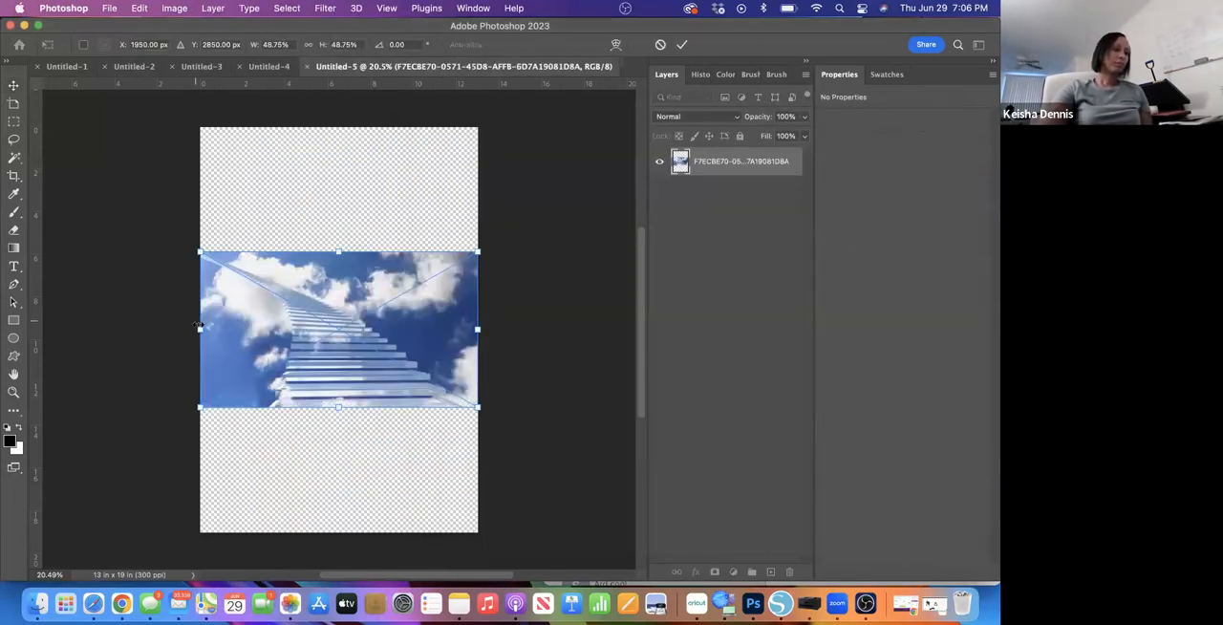
- Resize the placed staircase image to about 6.5 x 8.2 in, fit it into the canvas's lower-right corner, and commit the transform
{"action": "left_click_drag", "start_coordinate": [200, 329], "coordinate": [214, 330]}
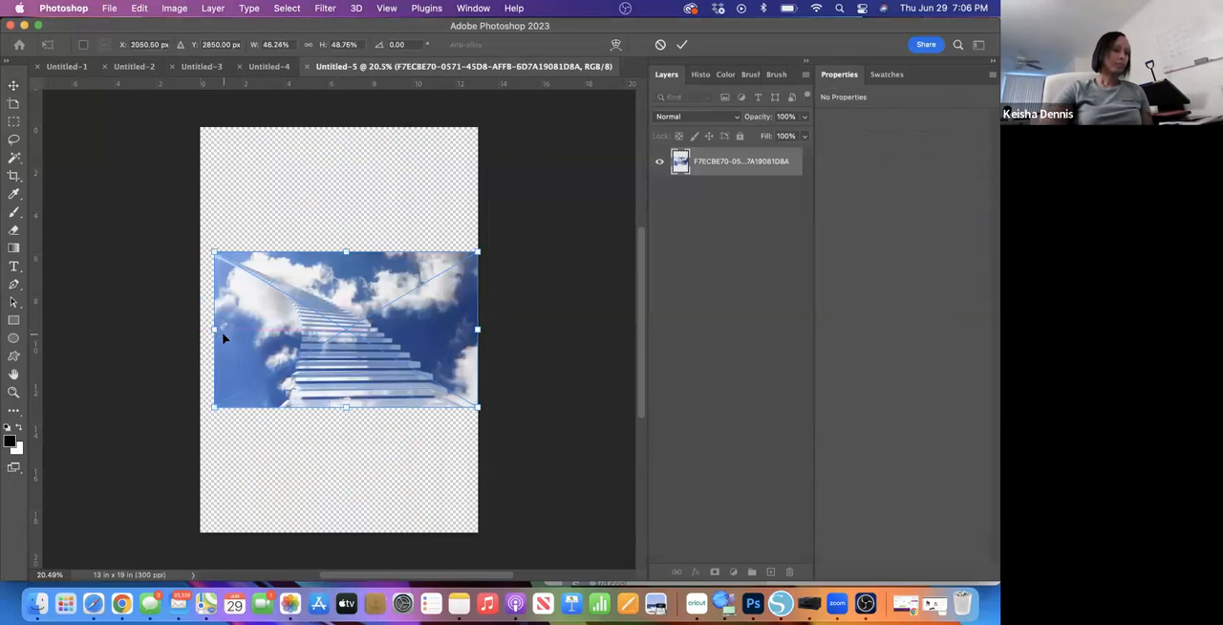
{"action": "left_click_drag", "start_coordinate": [214, 329], "coordinate": [322, 340]}
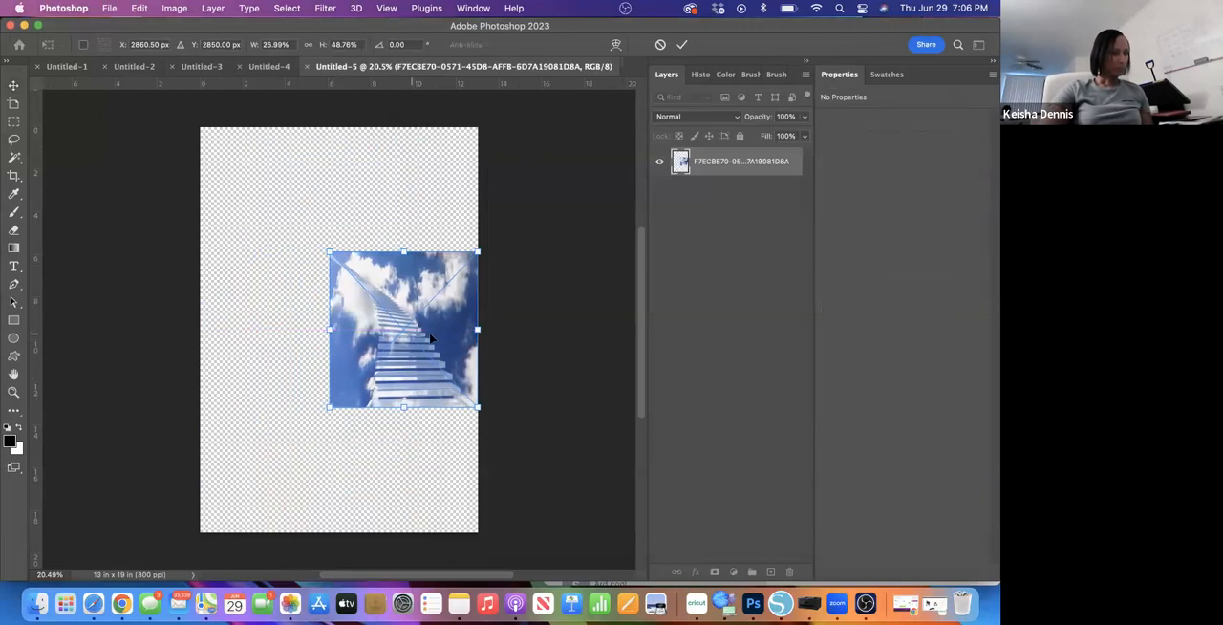
{"action": "left_click_drag", "start_coordinate": [403, 336], "coordinate": [403, 474]}
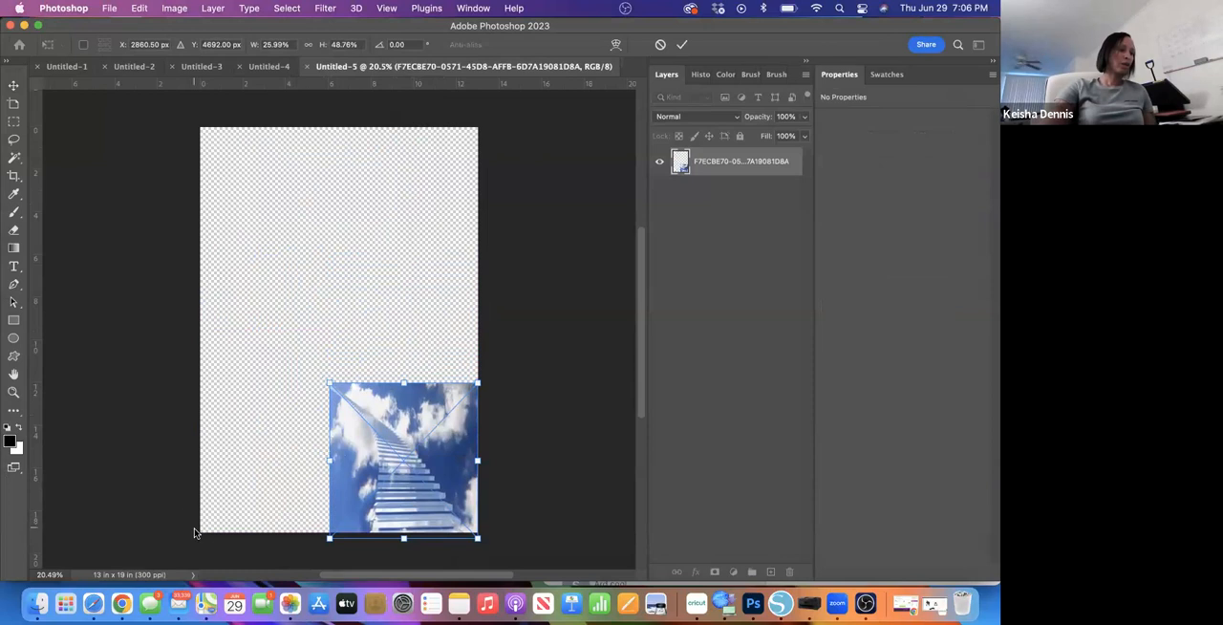
{"action": "left_click_drag", "start_coordinate": [327, 455], "coordinate": [339, 456]}
{"action": "left_click_drag", "start_coordinate": [405, 382], "coordinate": [408, 361]}
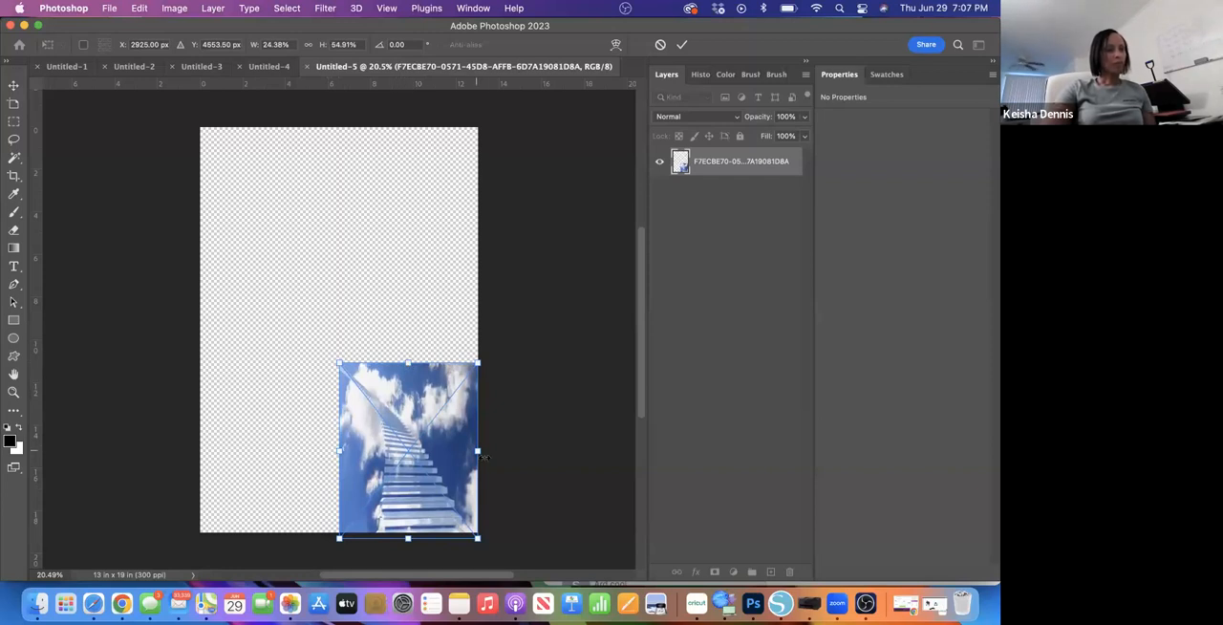
{"action": "left_click_drag", "start_coordinate": [410, 461], "coordinate": [409, 451]}
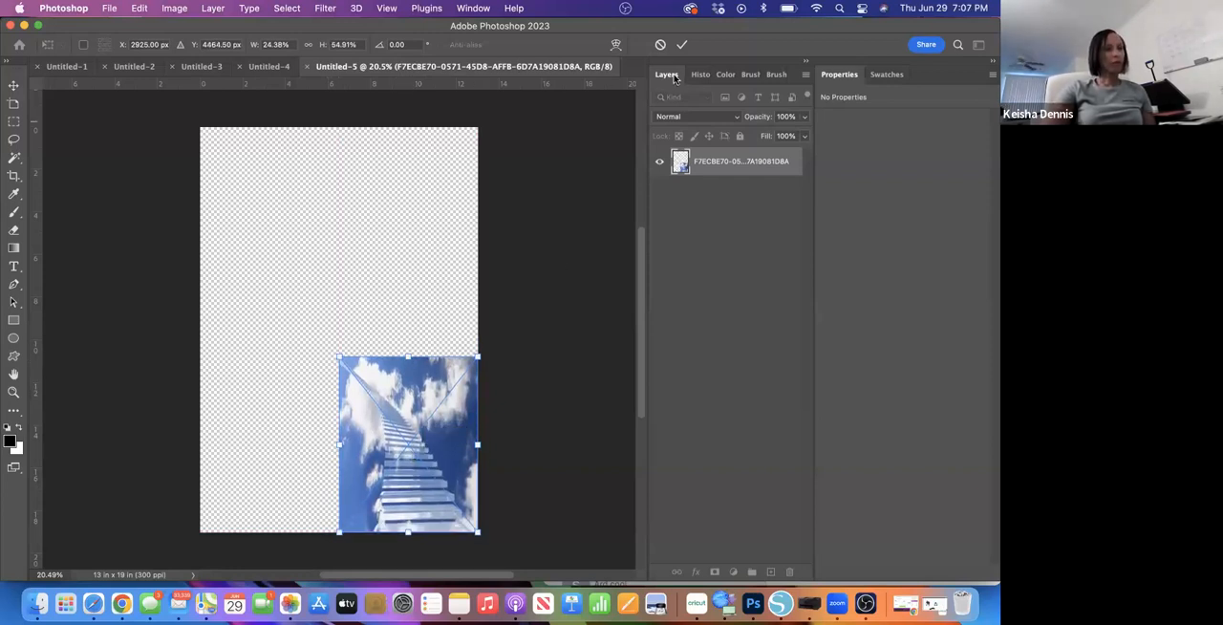
{"action": "left_click", "coordinate": [681, 44]}
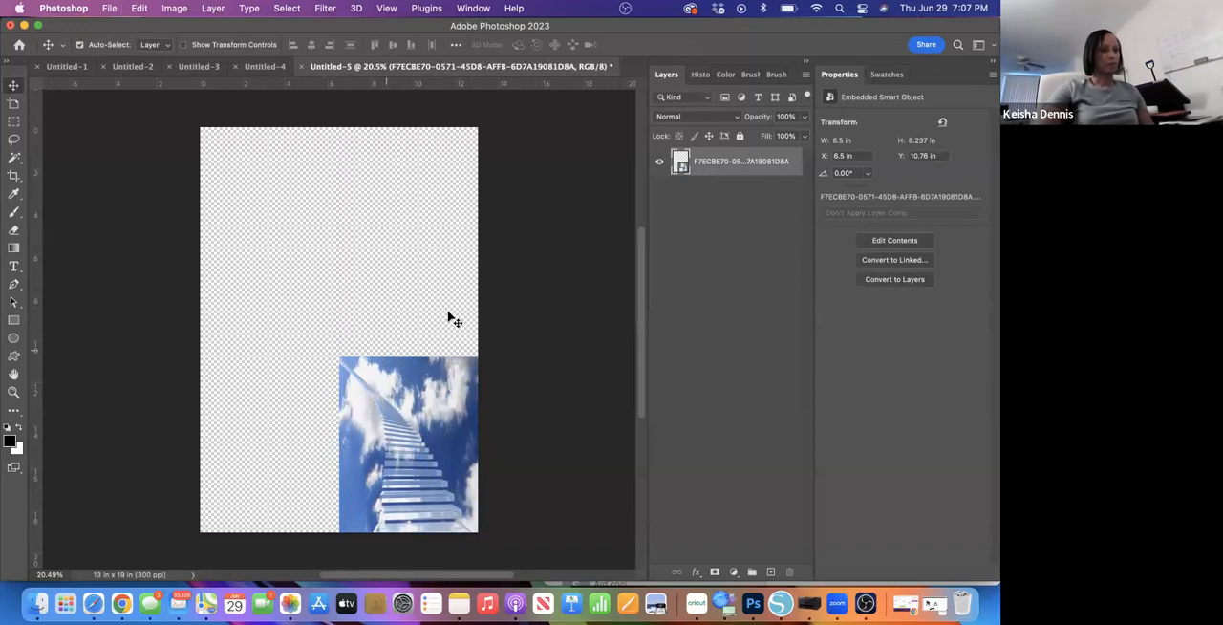
- Duplicate the staircase image and align the copy beside the original in the canvas's lower-left corner
{"action": "key", "text": "super+v"}
{"action": "left_click_drag", "start_coordinate": [362, 290], "coordinate": [292, 401]}
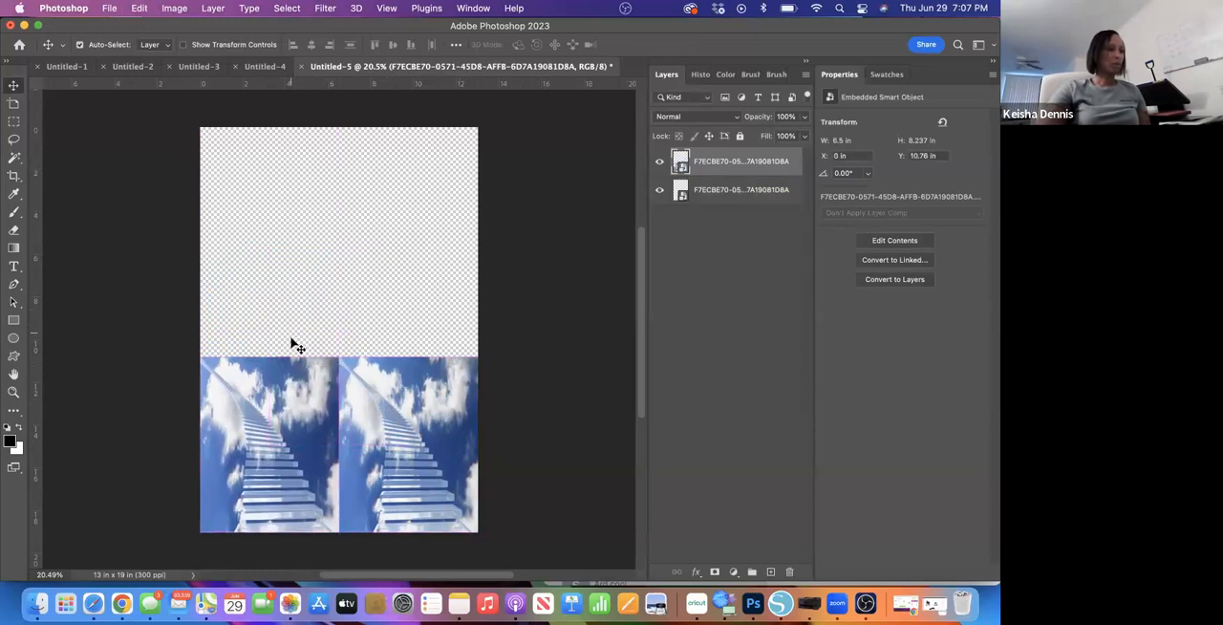
- Flip the left staircase copy horizontally so it mirrors the original
{"action": "left_click", "coordinate": [108, 9]}
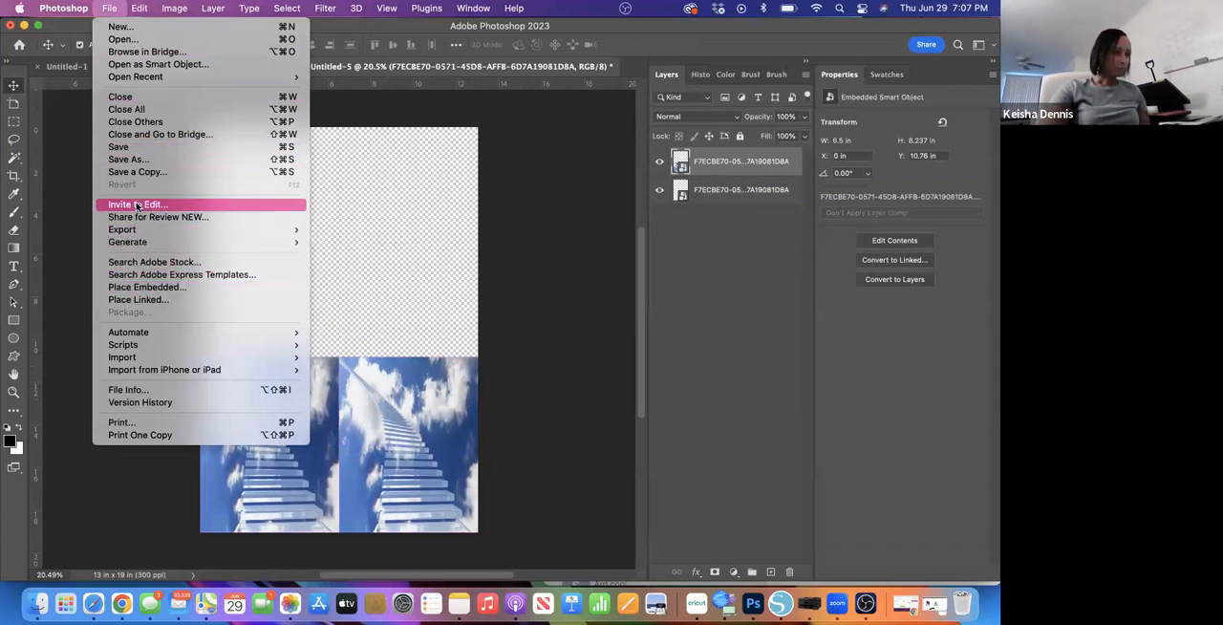
{"action": "mouse_move", "coordinate": [137, 9]}
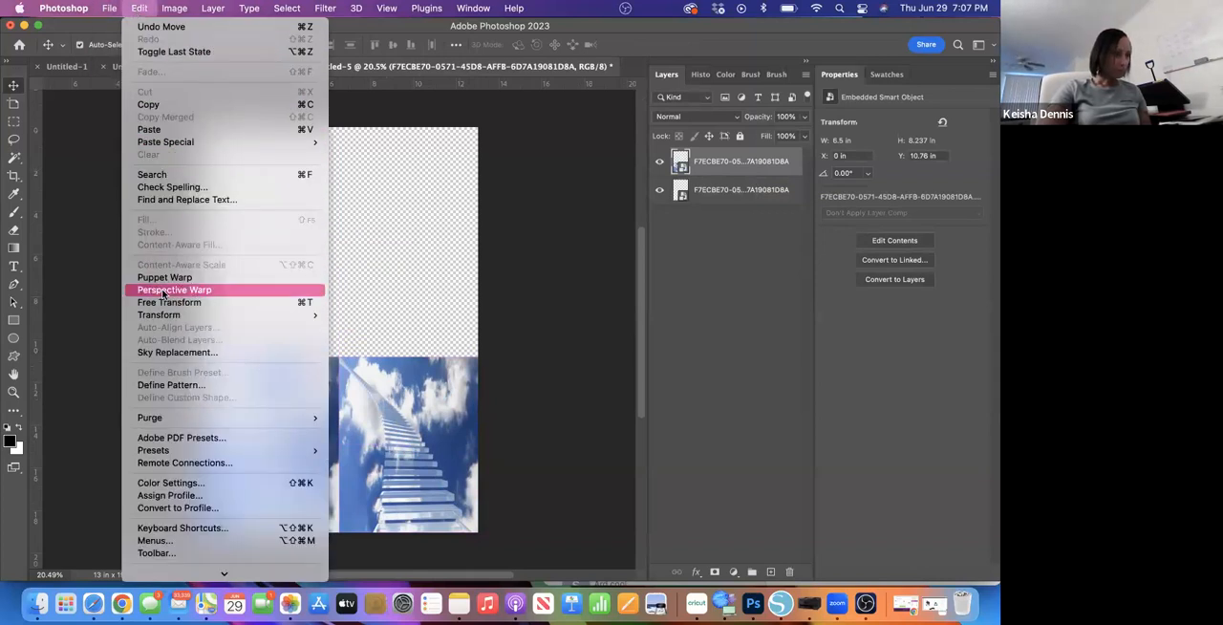
{"action": "mouse_move", "coordinate": [169, 320]}
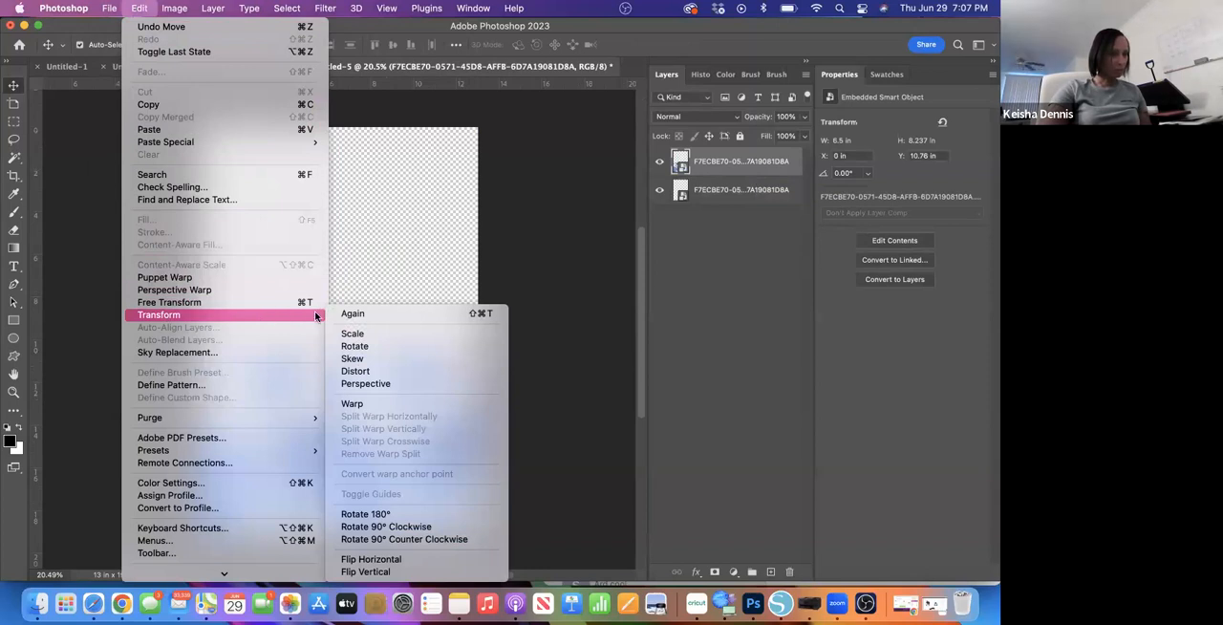
{"action": "left_click", "coordinate": [394, 560]}
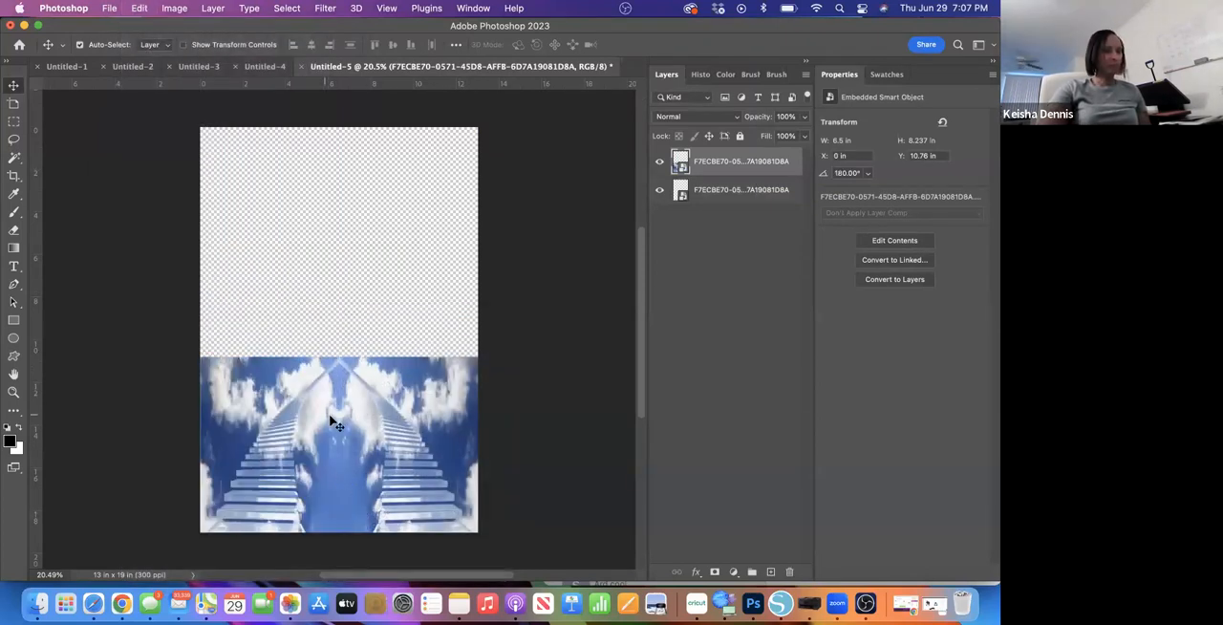
- Try to close the seam between the two mirrored staircase images with Free Transform at the canvas's centre line
{"action": "key", "text": "super+t"}
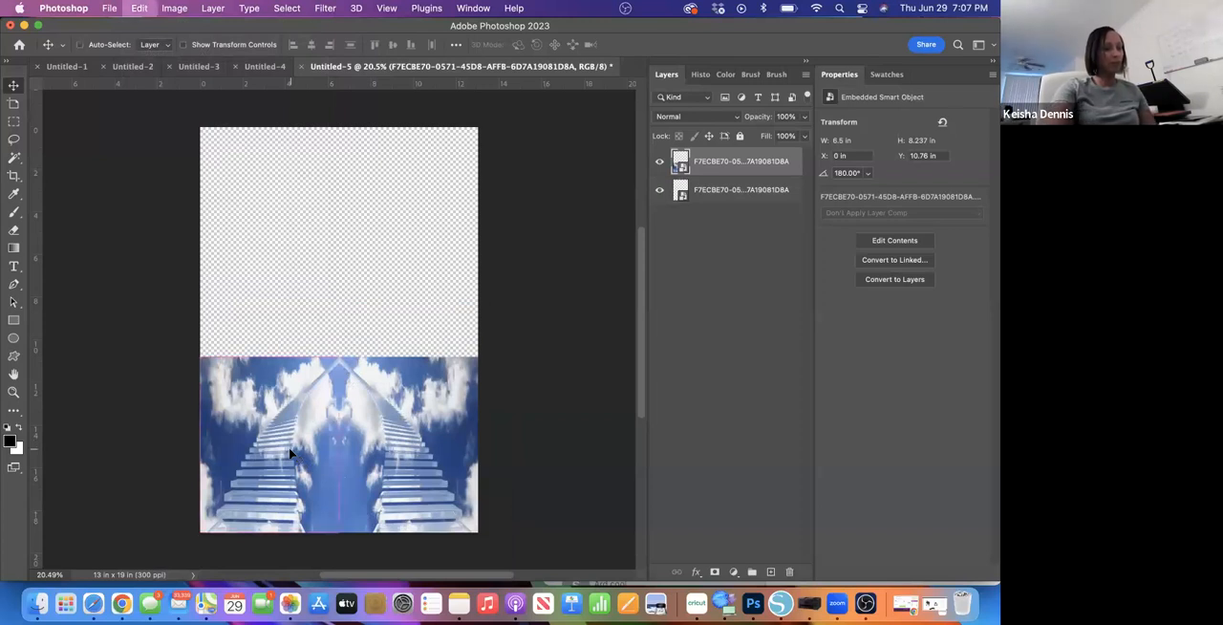
{"action": "left_click_drag", "start_coordinate": [288, 450], "coordinate": [287, 448]}
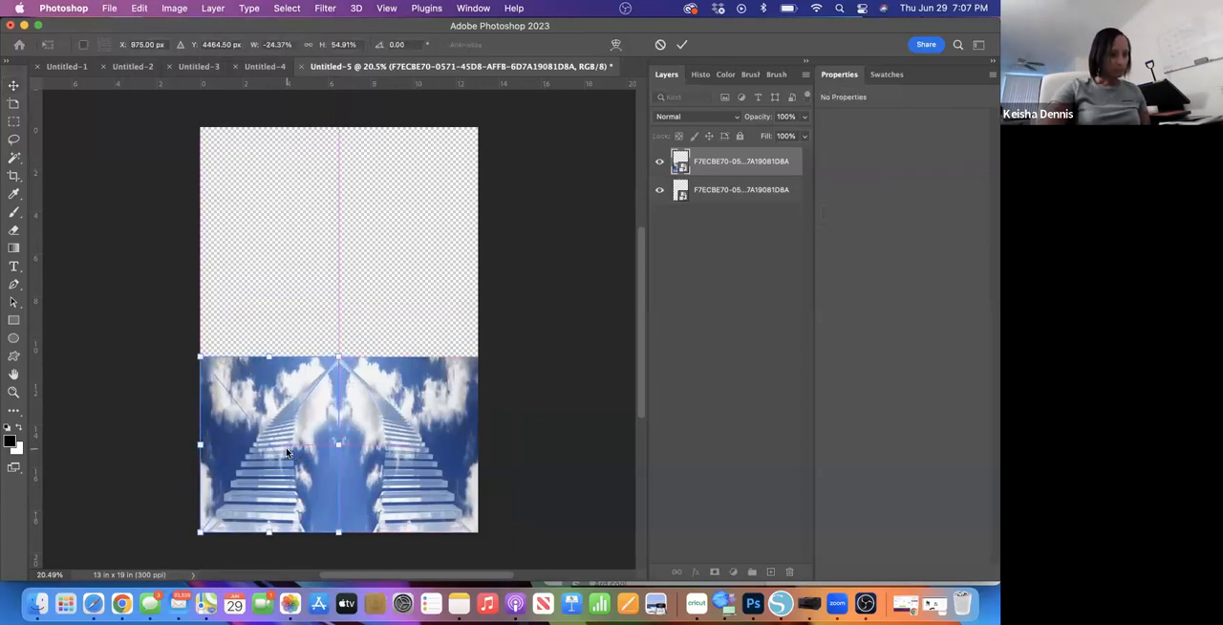
{"action": "key", "text": "Return"}
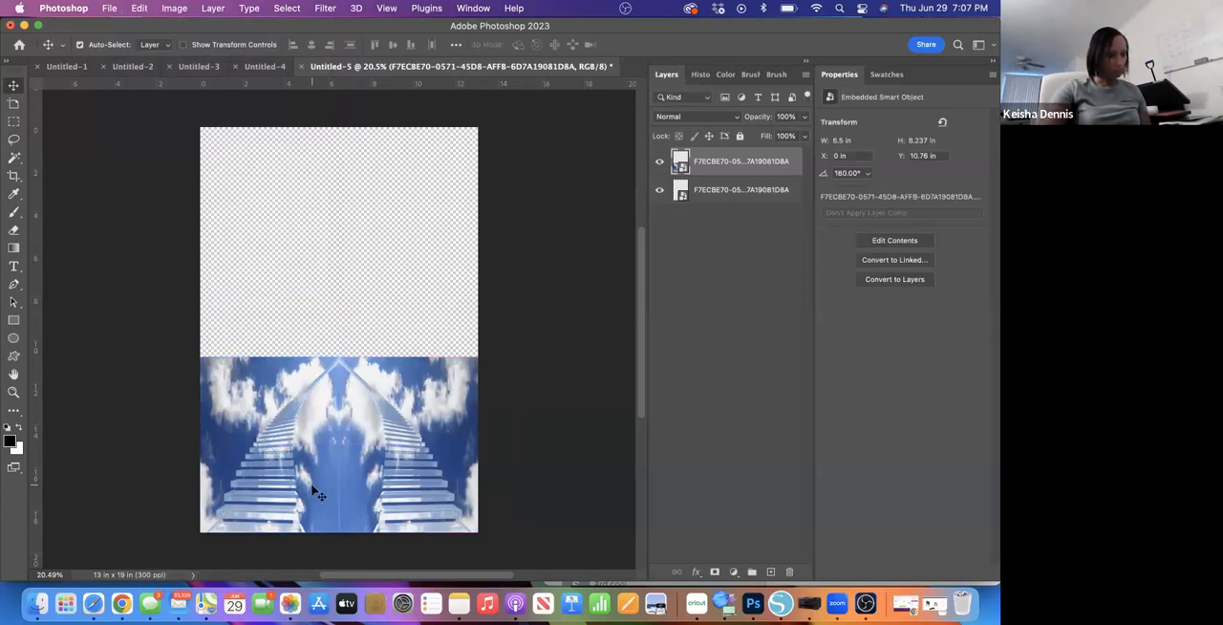
{"action": "key", "text": "super+t"}
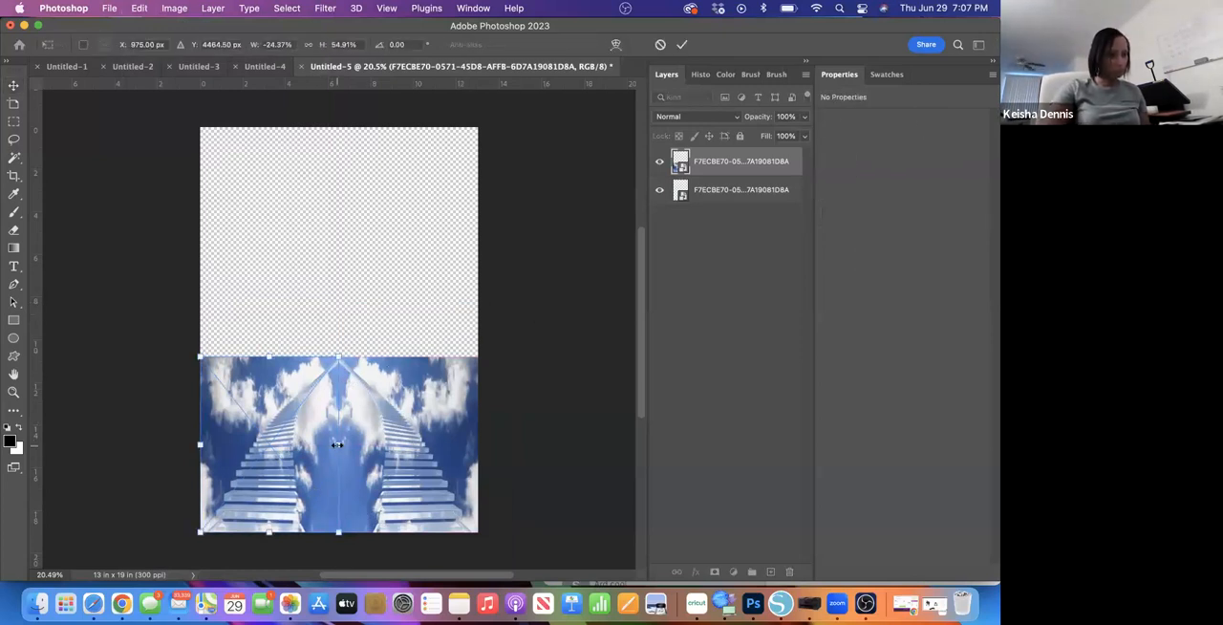
{"action": "left_click_drag", "start_coordinate": [339, 445], "coordinate": [342, 447]}
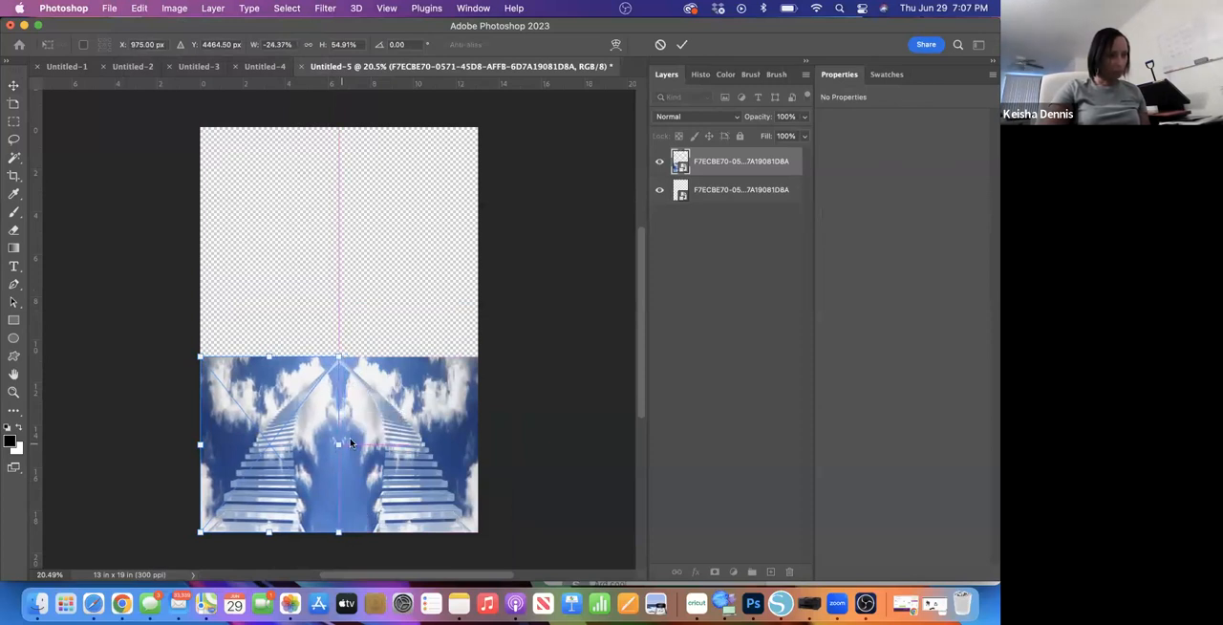
{"action": "left_click", "coordinate": [683, 44]}
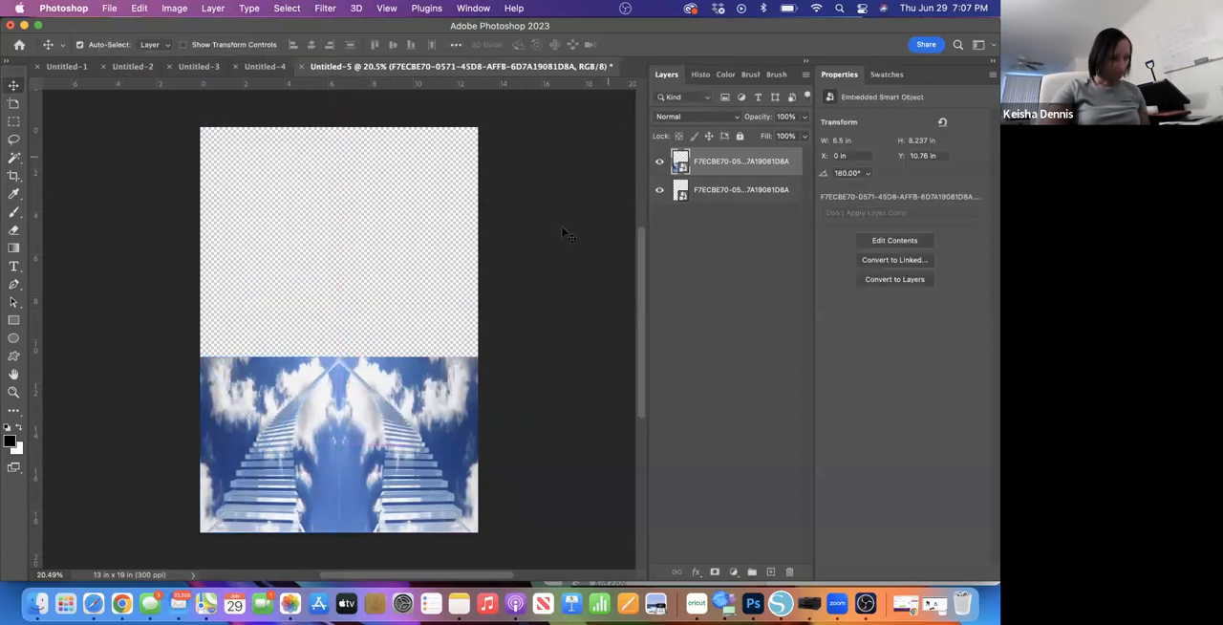
{"action": "left_click", "coordinate": [385, 463]}
{"action": "key", "text": "super+t"}
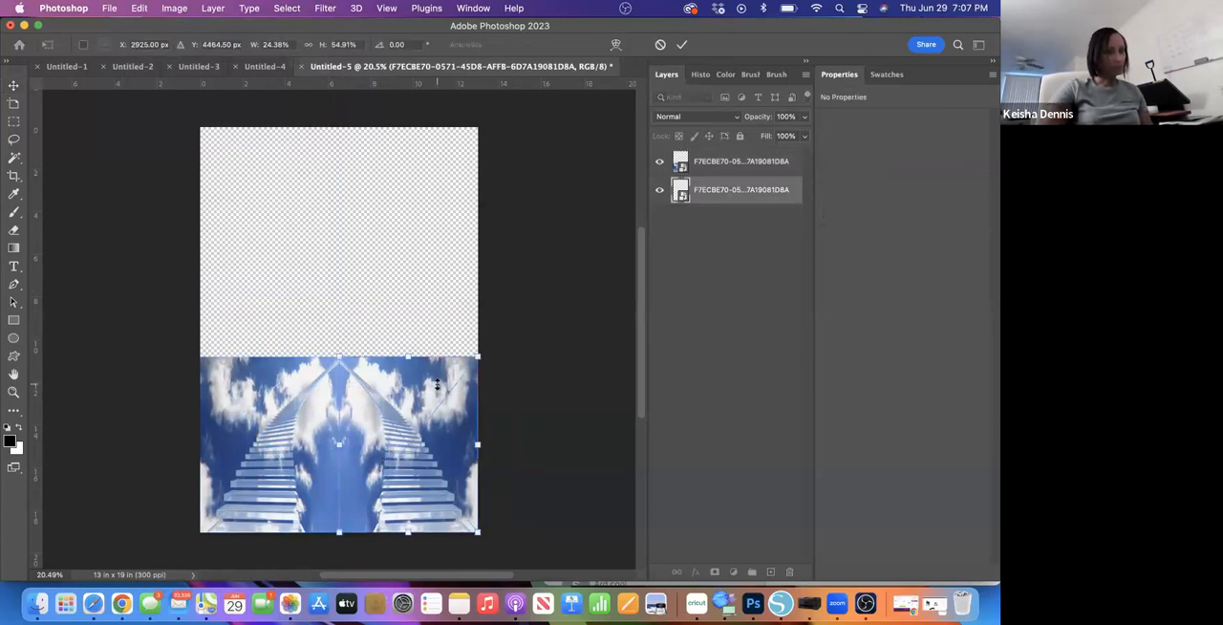
{"action": "key", "text": "Return"}
- Examine the mirrored staircases up close, checking the centre seam and the edges of the combined image
{"action": "scroll", "coordinate": [427, 318], "scroll_direction": "up", "scroll_amount": 5}
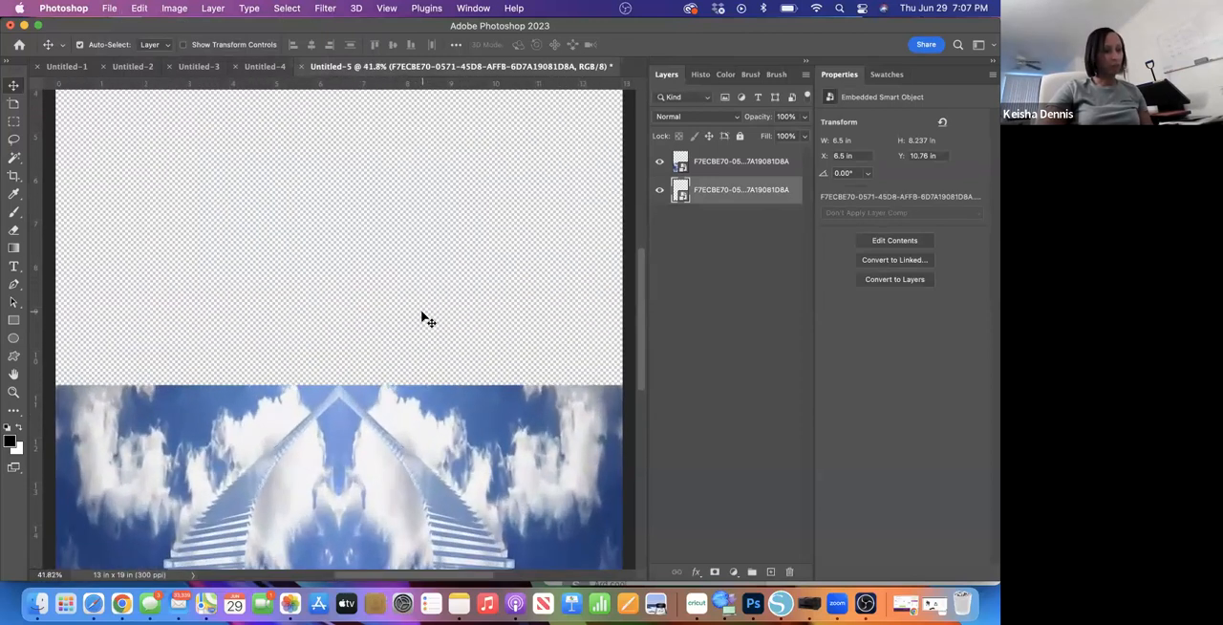
{"action": "scroll", "coordinate": [427, 318], "scroll_direction": "down", "scroll_amount": 3}
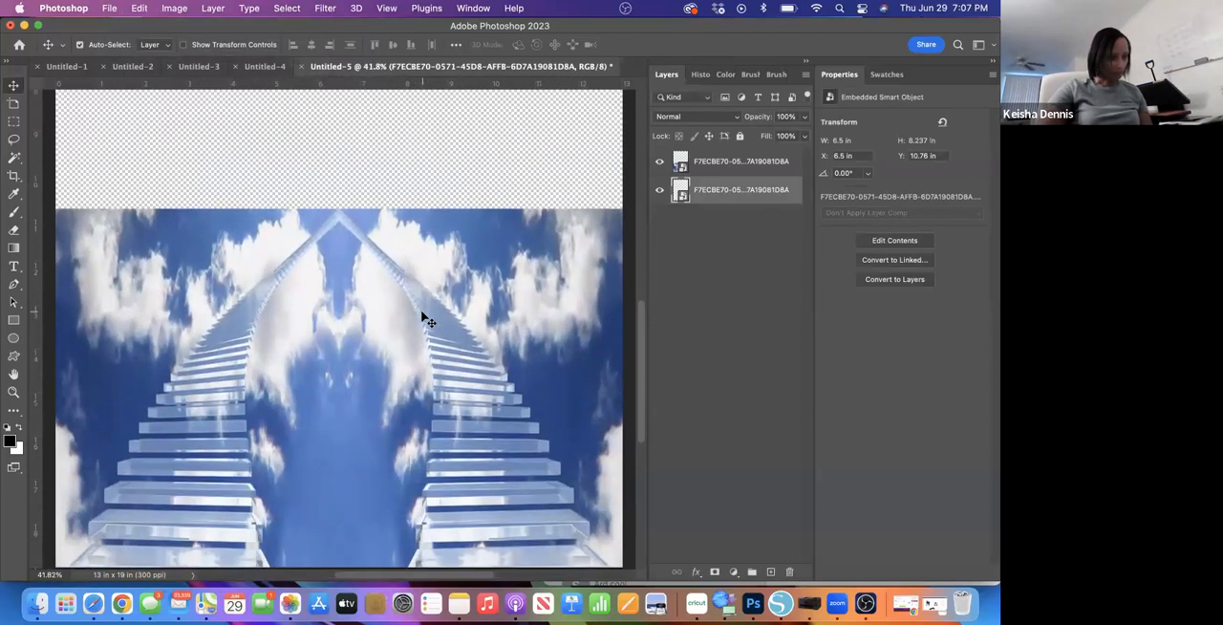
{"action": "scroll", "coordinate": [427, 318], "scroll_direction": "down", "scroll_amount": 3}
{"action": "scroll", "coordinate": [427, 318], "scroll_direction": "up", "scroll_amount": 3}
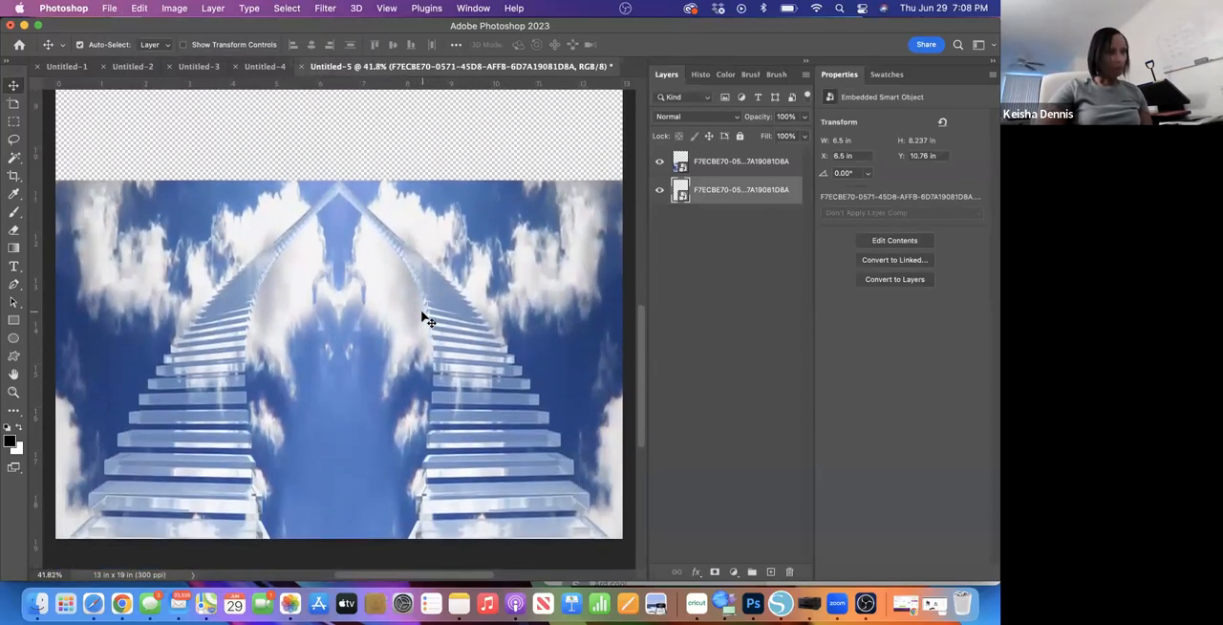
{"action": "scroll", "coordinate": [425, 318], "scroll_direction": "down", "scroll_amount": 2}
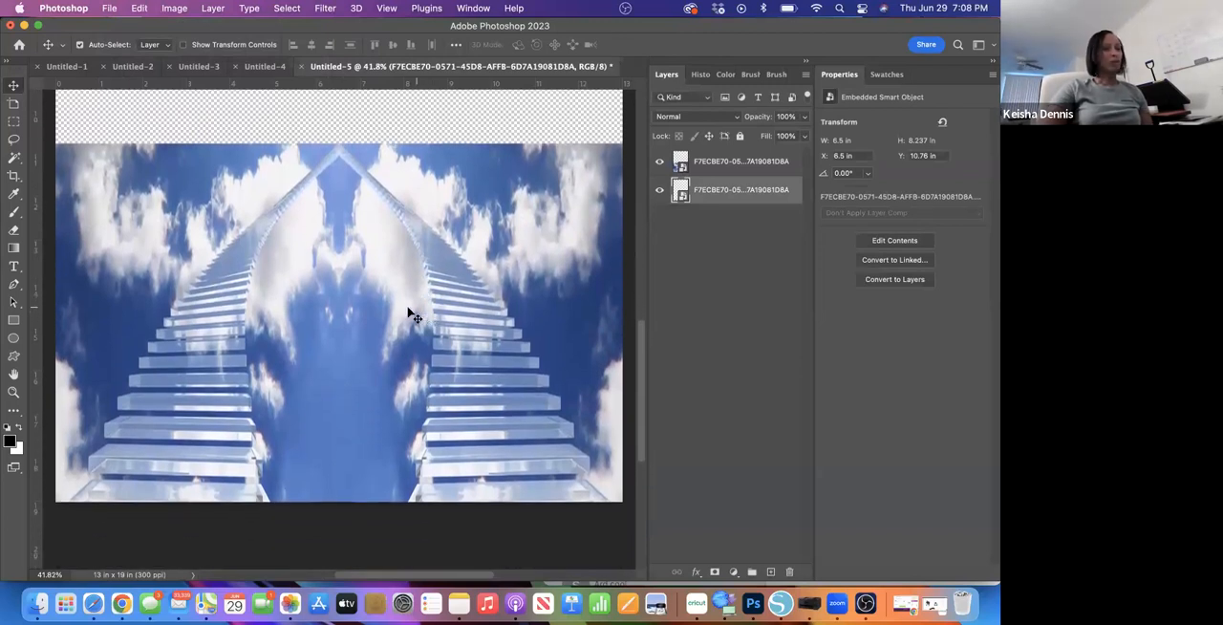
{"action": "scroll", "coordinate": [411, 316], "scroll_direction": "down", "scroll_amount": 1}
{"action": "scroll", "coordinate": [409, 316], "scroll_direction": "down", "scroll_amount": 1}
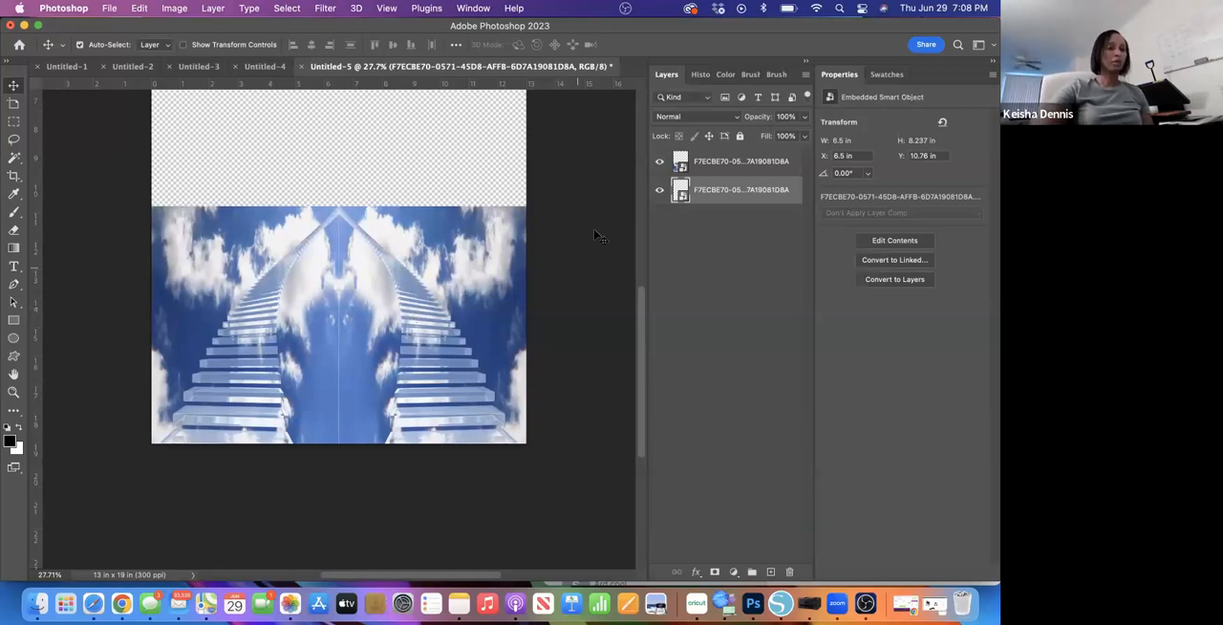
- Merge the two staircase layers into a single layer, keeping it across the canvas's lower part
{"action": "left_click", "coordinate": [736, 169], "text": "shift"}
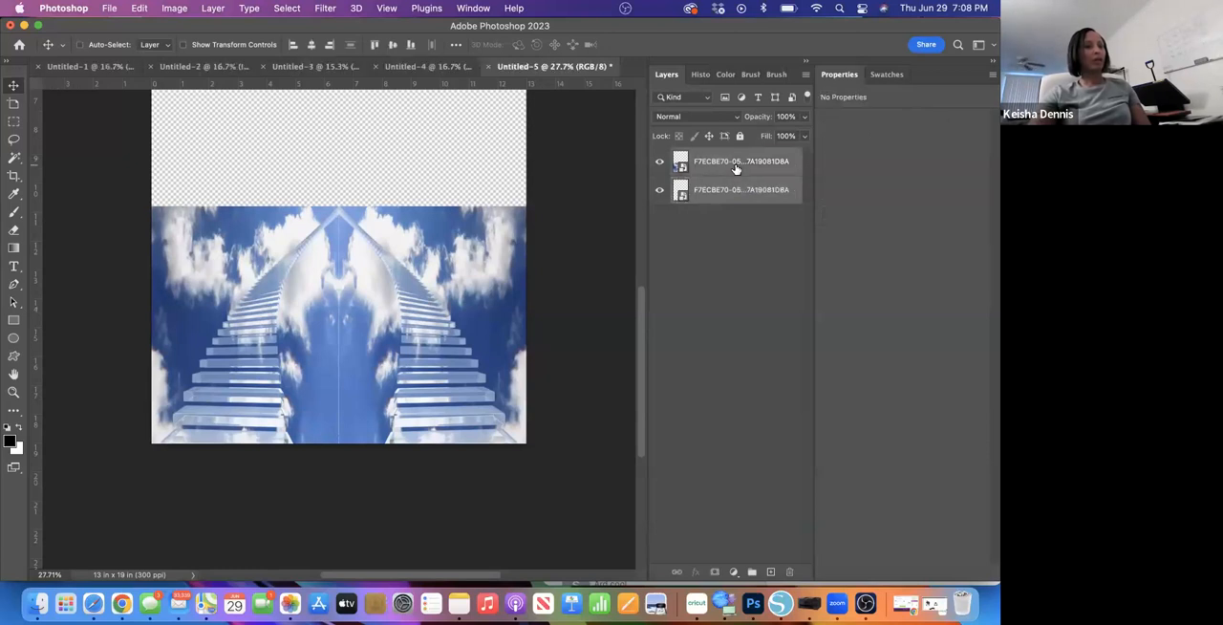
{"action": "right_click", "coordinate": [735, 169]}
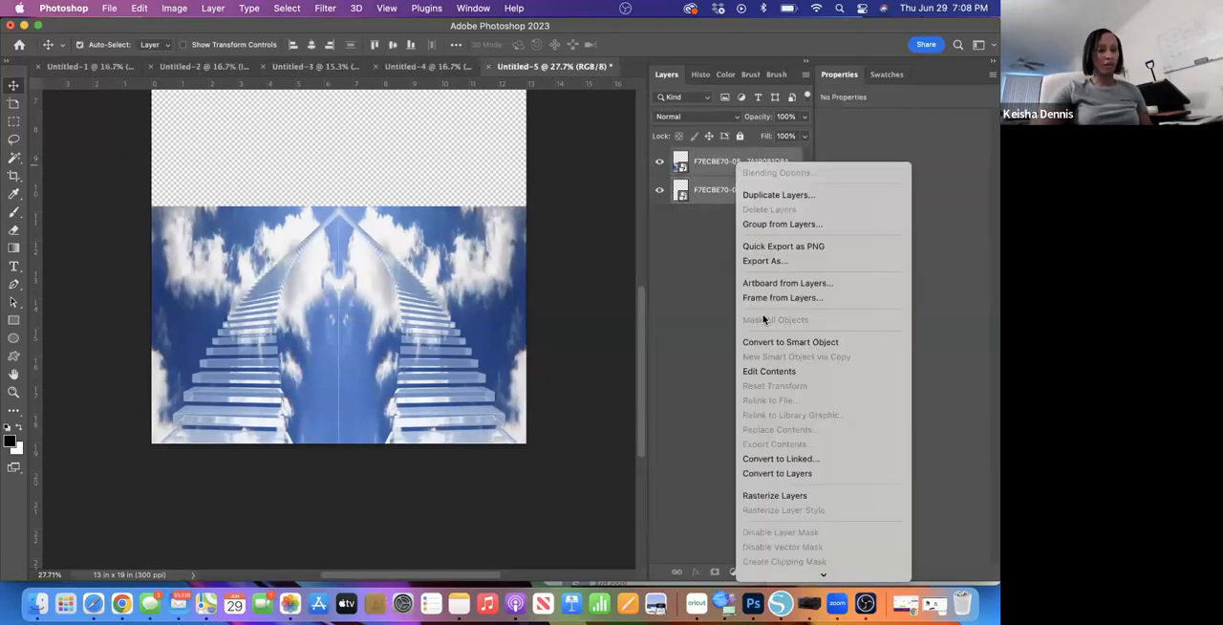
{"action": "mouse_move", "coordinate": [767, 574]}
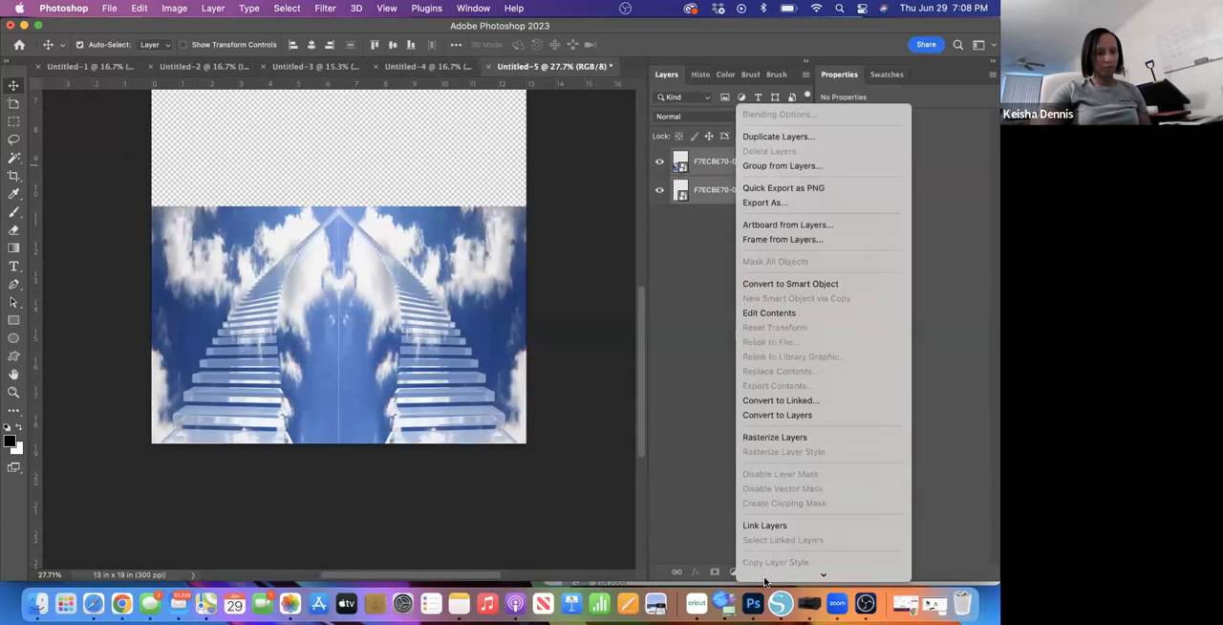
{"action": "left_click", "coordinate": [770, 463]}
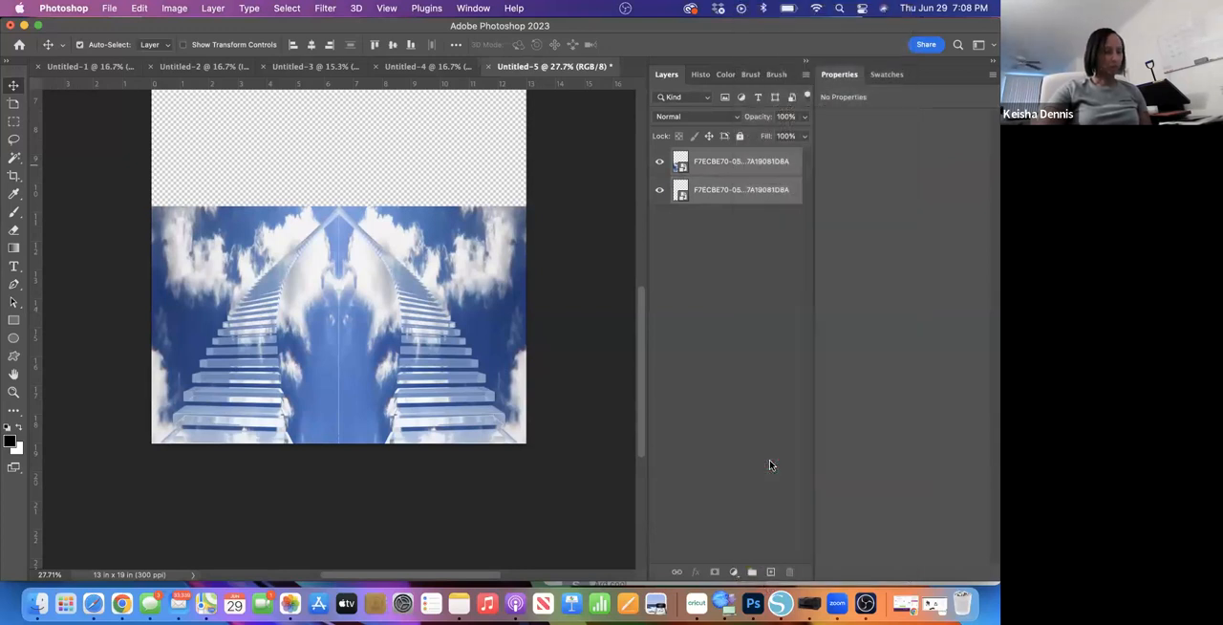
{"action": "mouse_move", "coordinate": [406, 342]}
{"action": "left_mouse_down"}
{"action": "mouse_move", "coordinate": [371, 294]}
{"action": "mouse_move", "coordinate": [417, 253]}
{"action": "mouse_move", "coordinate": [377, 336]}
{"action": "mouse_move", "coordinate": [413, 376]}
{"action": "mouse_move", "coordinate": [448, 360]}
{"action": "mouse_move", "coordinate": [397, 351]}
{"action": "mouse_move", "coordinate": [420, 349]}
{"action": "mouse_move", "coordinate": [418, 274]}
{"action": "mouse_move", "coordinate": [445, 296]}
{"action": "mouse_move", "coordinate": [367, 350]}
{"action": "mouse_move", "coordinate": [381, 318]}
{"action": "mouse_move", "coordinate": [399, 320]}
{"action": "mouse_move", "coordinate": [410, 344]}
{"action": "left_mouse_up"}
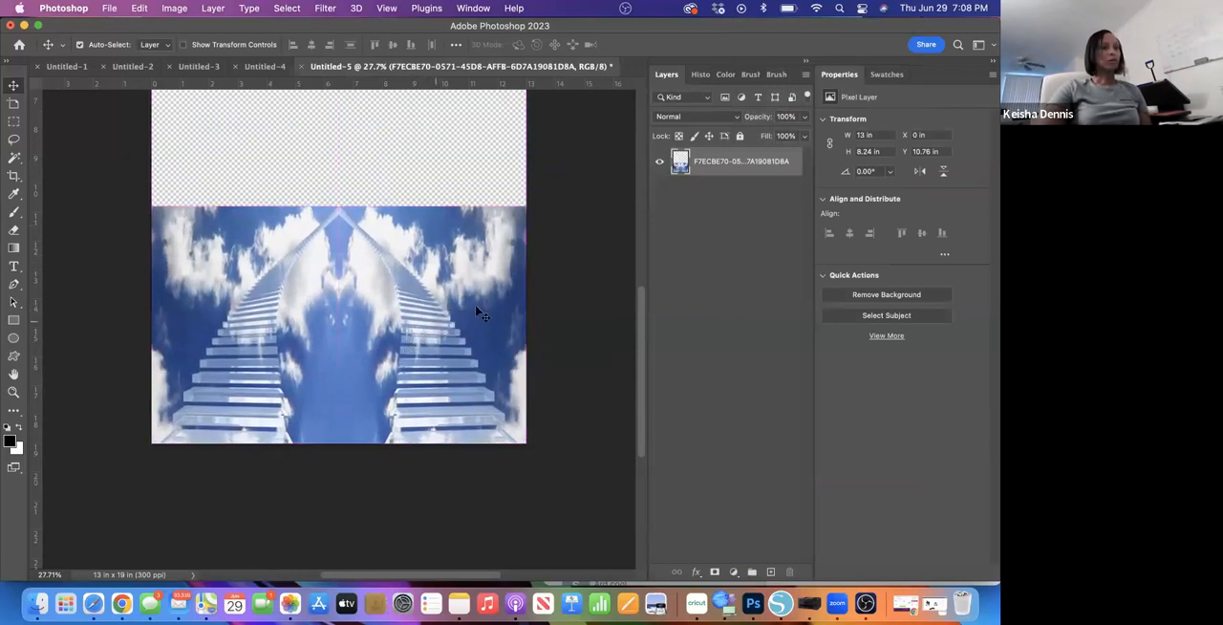
- Draw a white-filled rectangle about 14.9 x 12.9 in over the canvas's empty upper area, overlapping the top of the staircase image
{"action": "scroll", "coordinate": [475, 304], "scroll_direction": "down", "scroll_amount": 4}
{"action": "scroll", "coordinate": [475, 304], "scroll_direction": "up", "scroll_amount": 2}
{"action": "scroll", "coordinate": [419, 340], "scroll_direction": "up", "scroll_amount": 5}
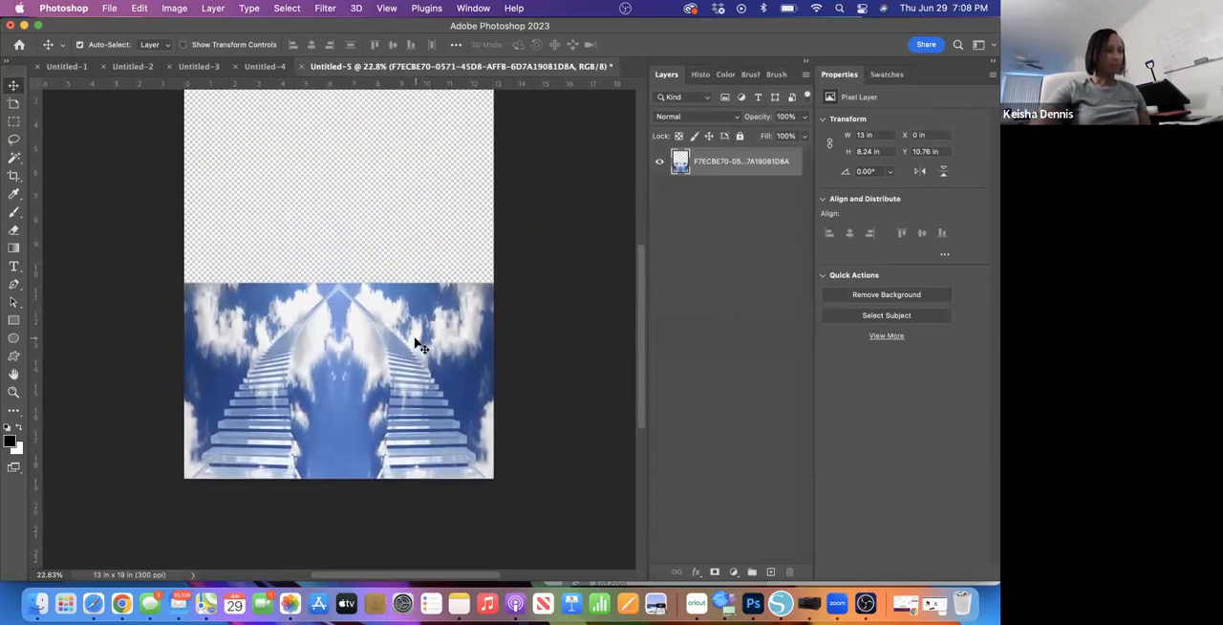
{"action": "scroll", "coordinate": [416, 344], "scroll_direction": "down", "scroll_amount": 1}
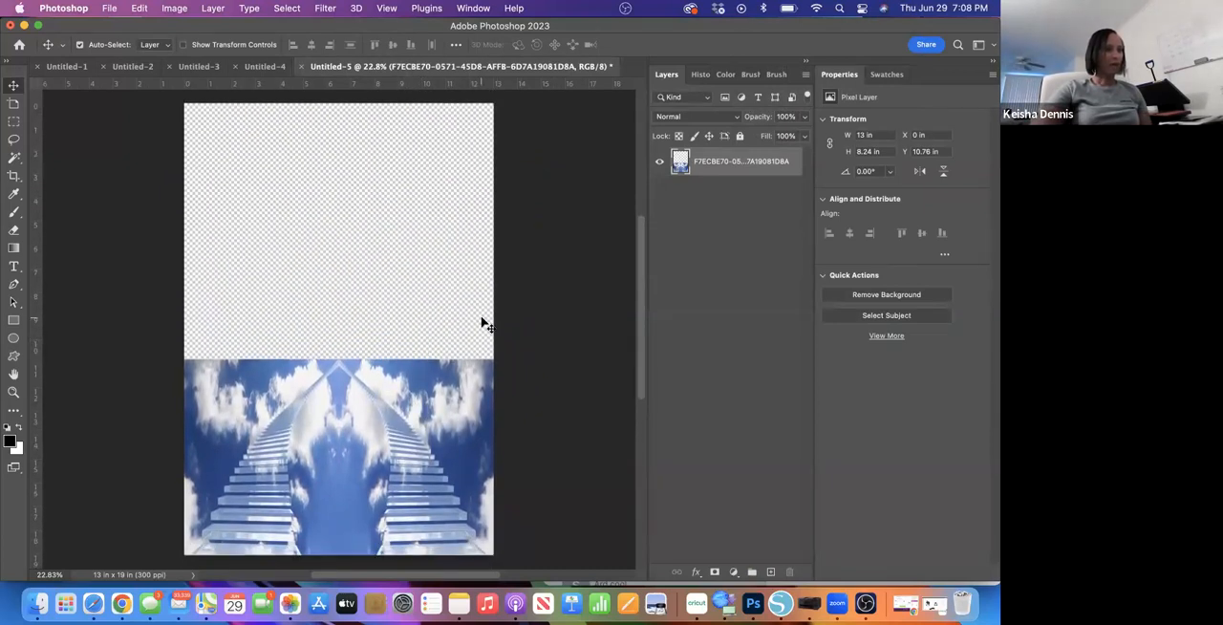
{"action": "scroll", "coordinate": [523, 366], "scroll_direction": "down", "scroll_amount": 3}
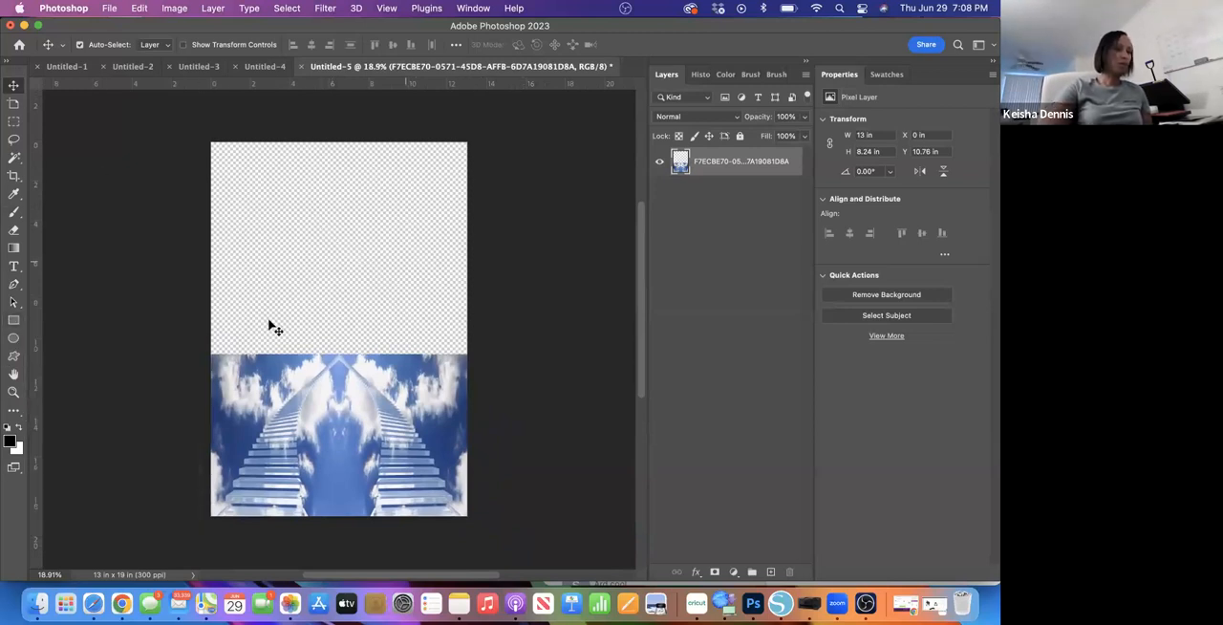
{"action": "left_click", "coordinate": [15, 321]}
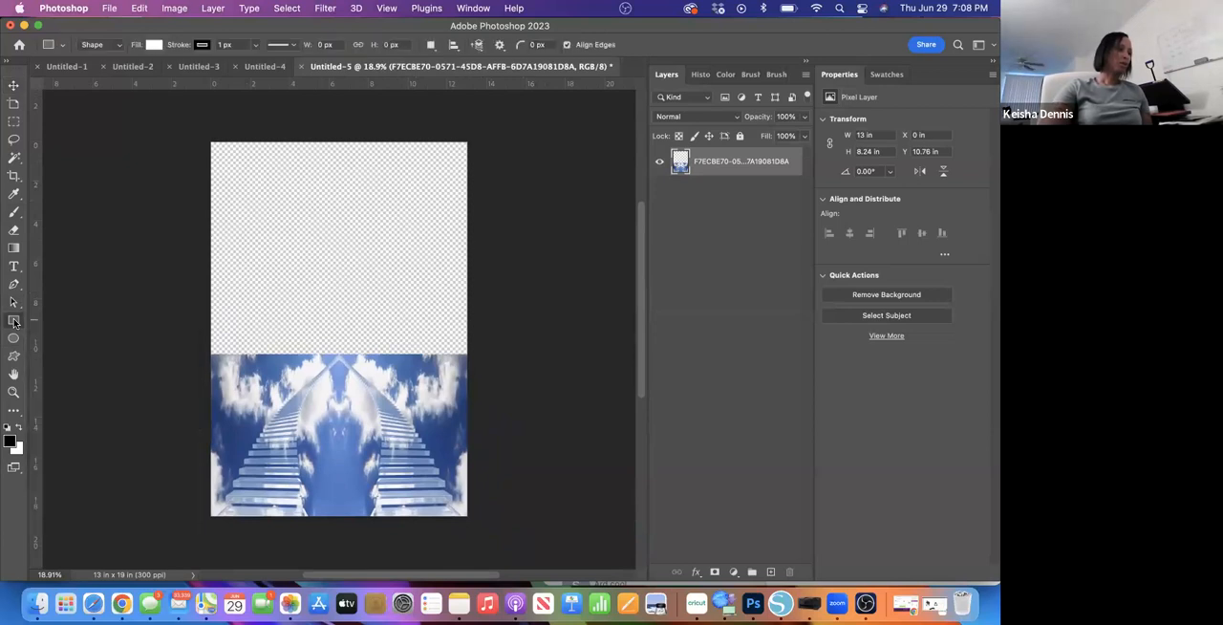
{"action": "left_click_drag", "start_coordinate": [212, 143], "coordinate": [506, 399]}
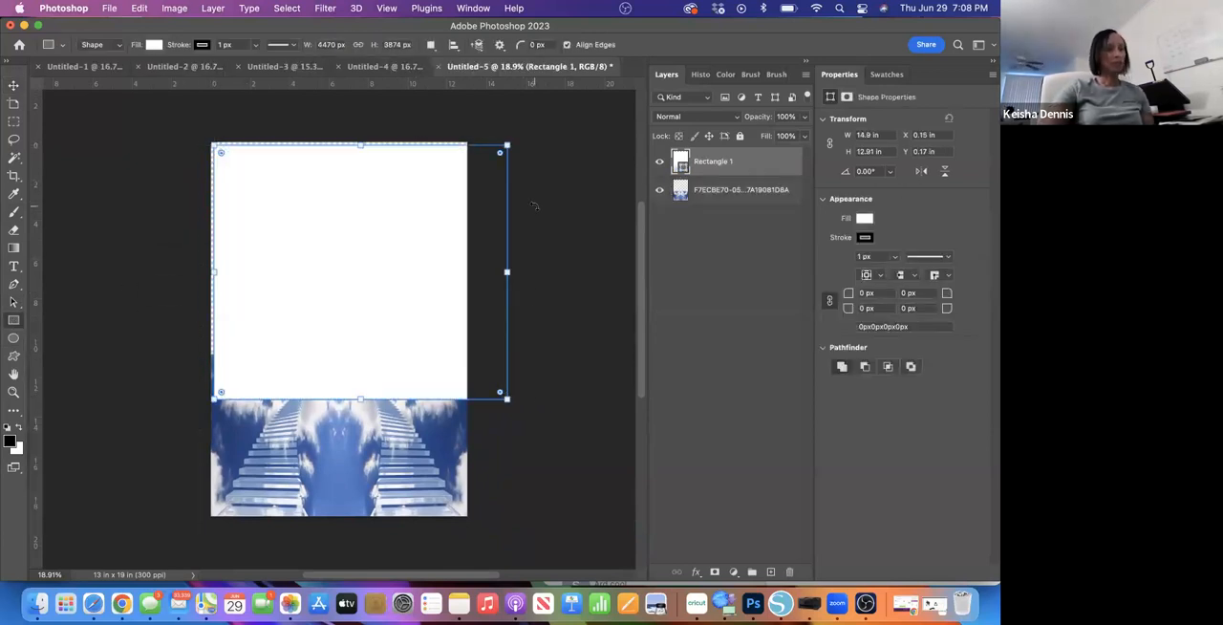
- Extend the rectangle to the canvas's top edge and past its left edge, to about 16.1 x 13.1 in
{"action": "left_click_drag", "start_coordinate": [360, 144], "coordinate": [360, 140]}
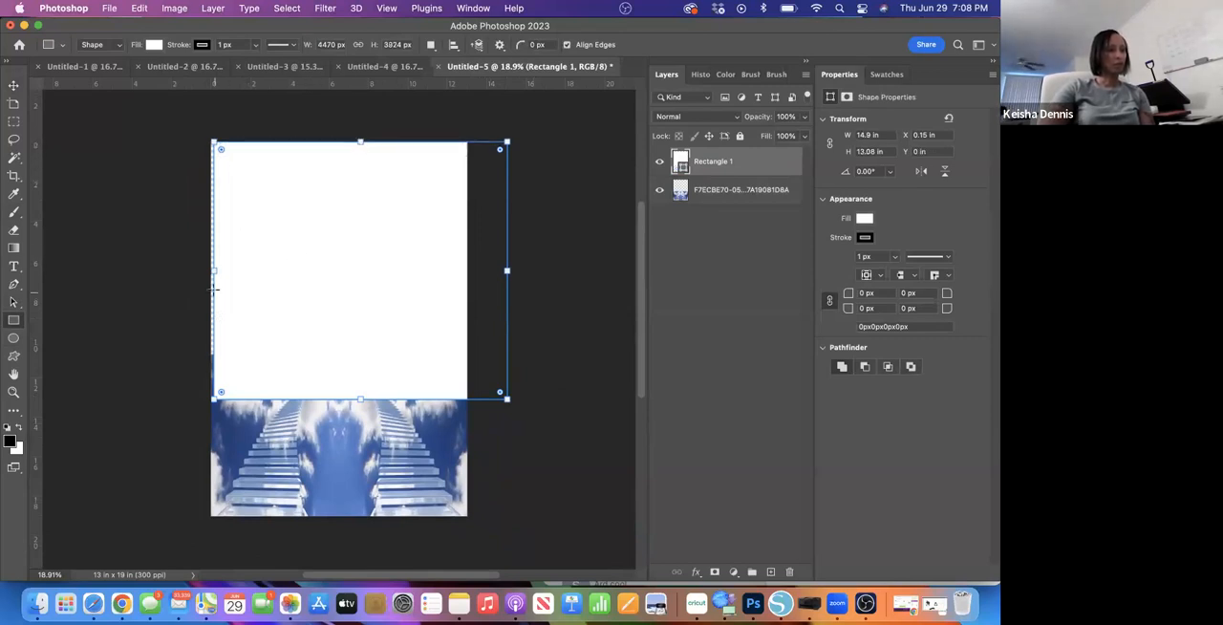
{"action": "left_click_drag", "start_coordinate": [214, 272], "coordinate": [191, 273]}
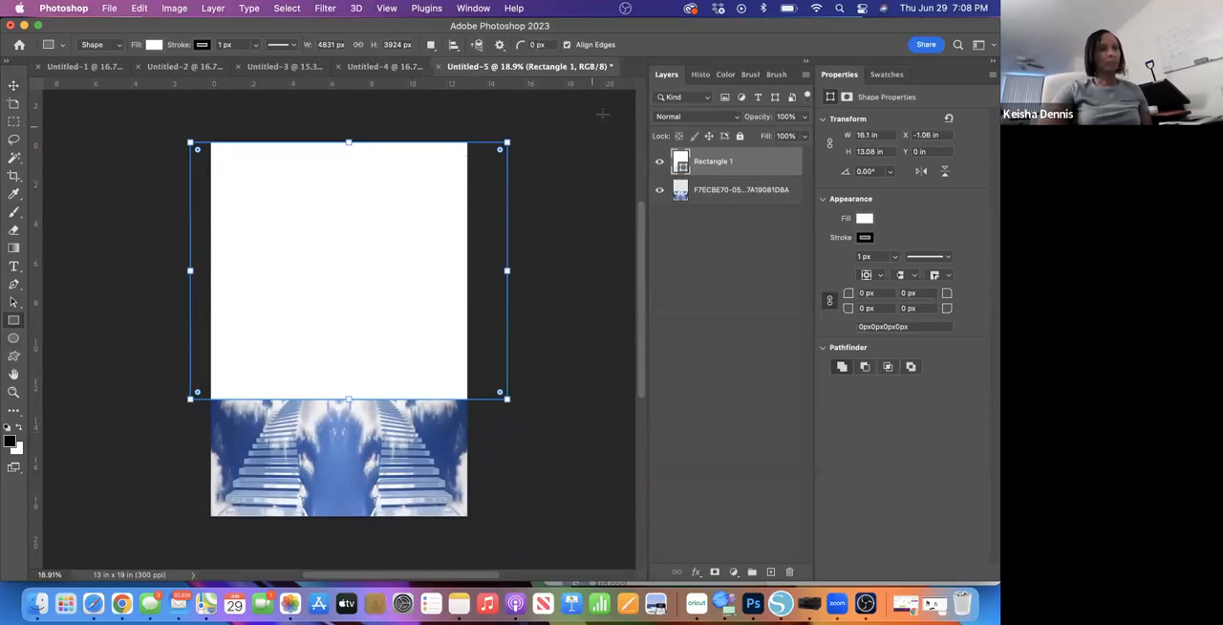
{"action": "left_click", "coordinate": [590, 203]}
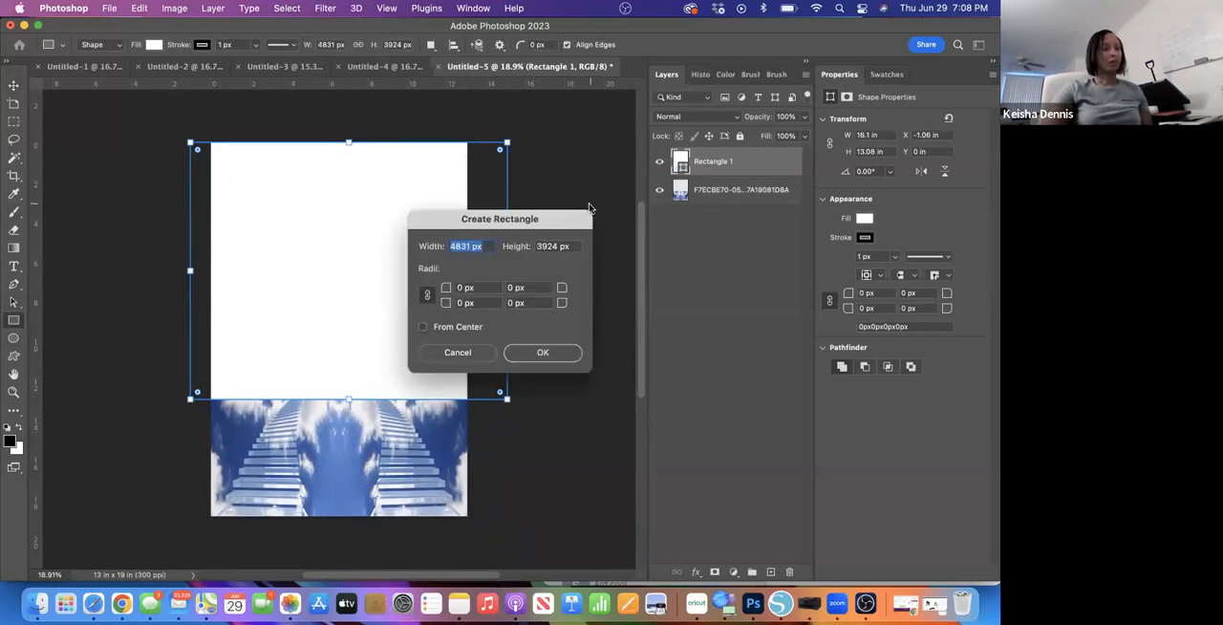
{"action": "left_click", "coordinate": [460, 352]}
- Move the rectangle layer beneath the merged staircase layer
{"action": "left_click", "coordinate": [13, 85]}
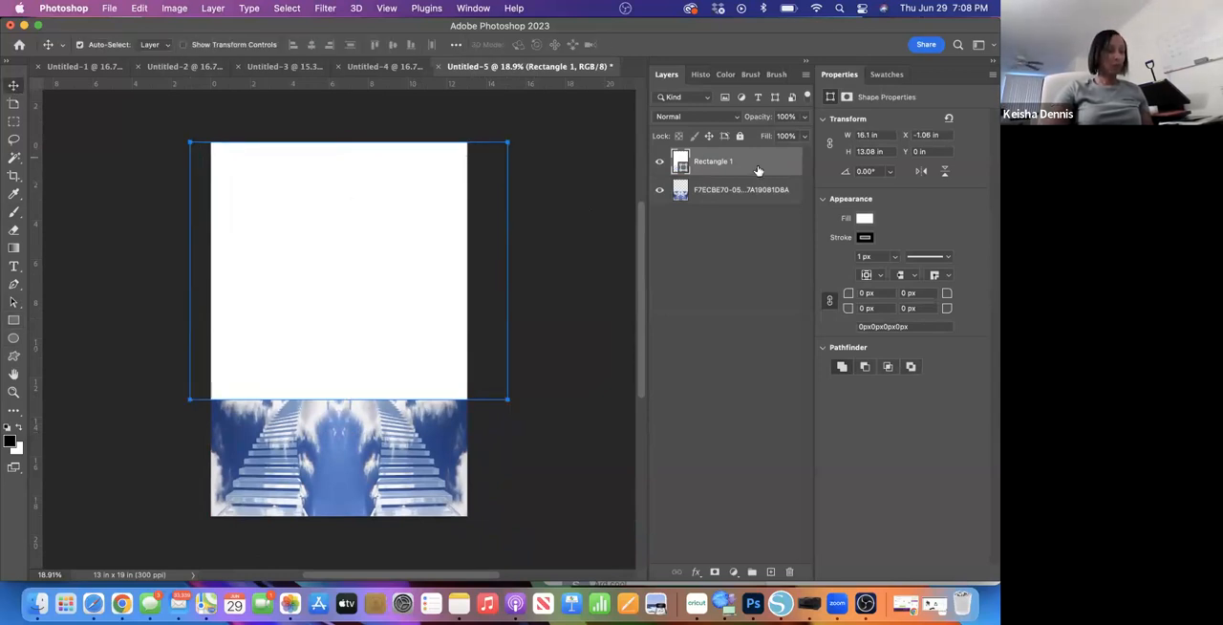
{"action": "left_click_drag", "start_coordinate": [757, 170], "coordinate": [753, 203]}
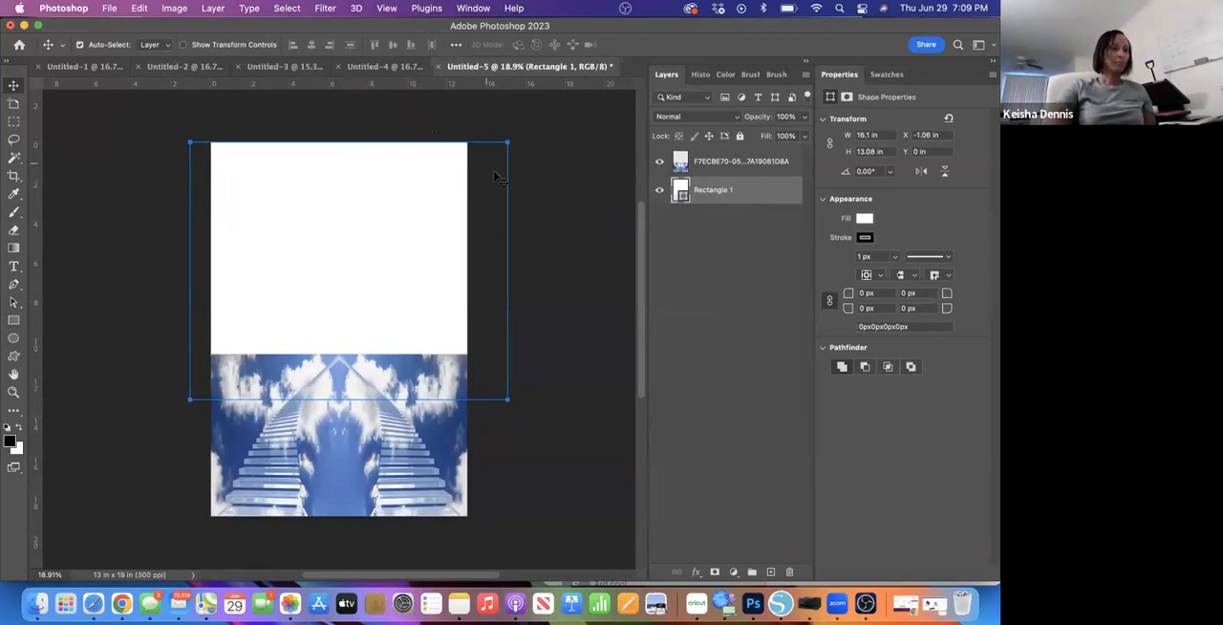
{"action": "left_click", "coordinate": [742, 168]}
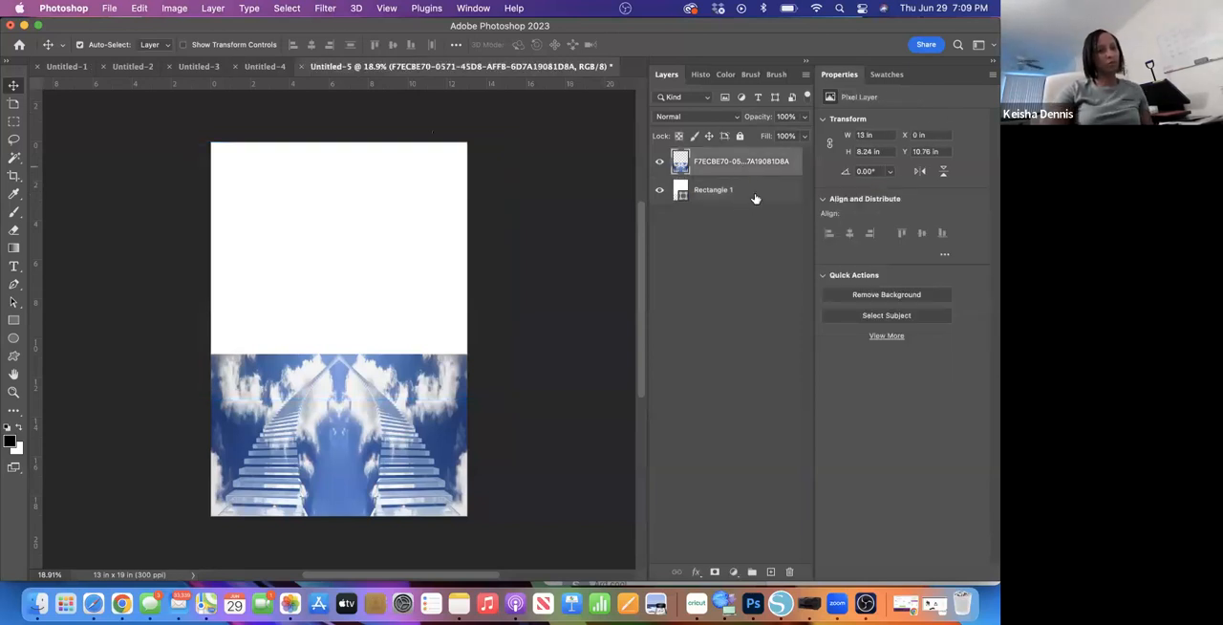
- Add a Color Overlay effect to the rectangle layer and open its overlay colour for editing
{"action": "double_click", "coordinate": [754, 196]}
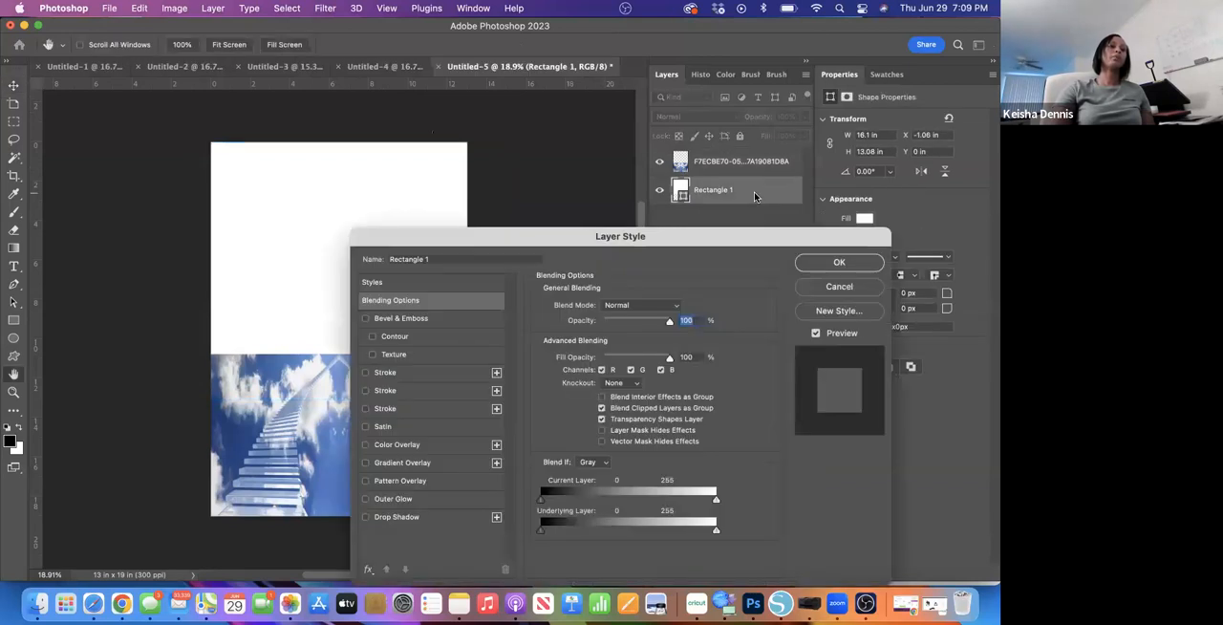
{"action": "left_click_drag", "start_coordinate": [677, 243], "coordinate": [739, 147]}
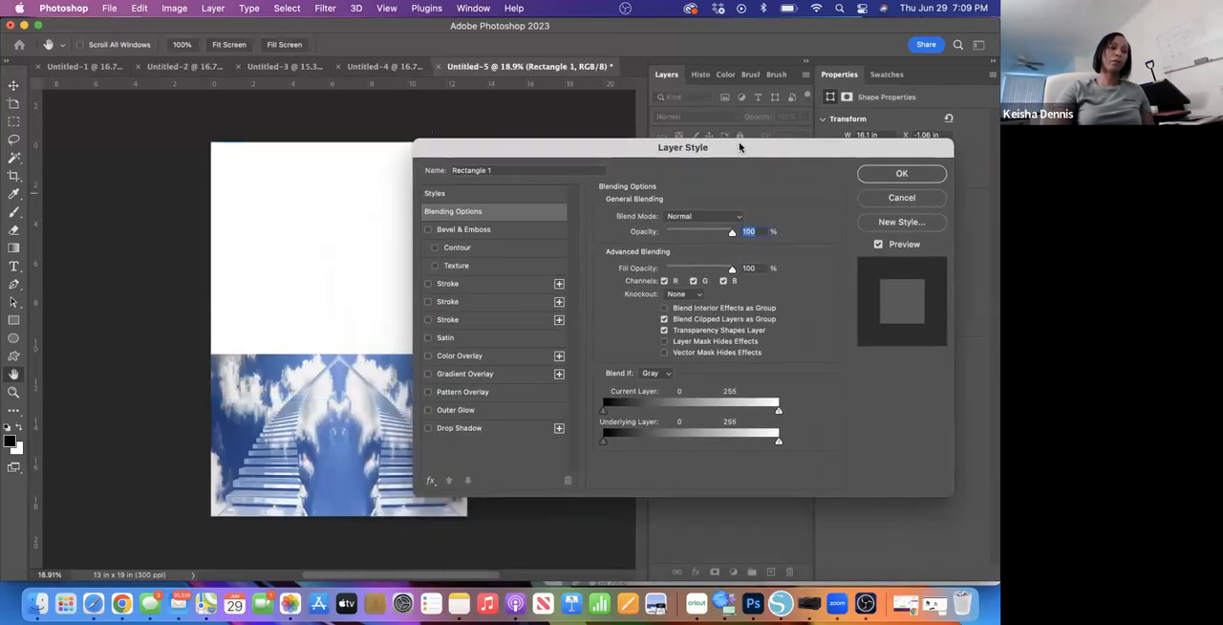
{"action": "left_click", "coordinate": [427, 358]}
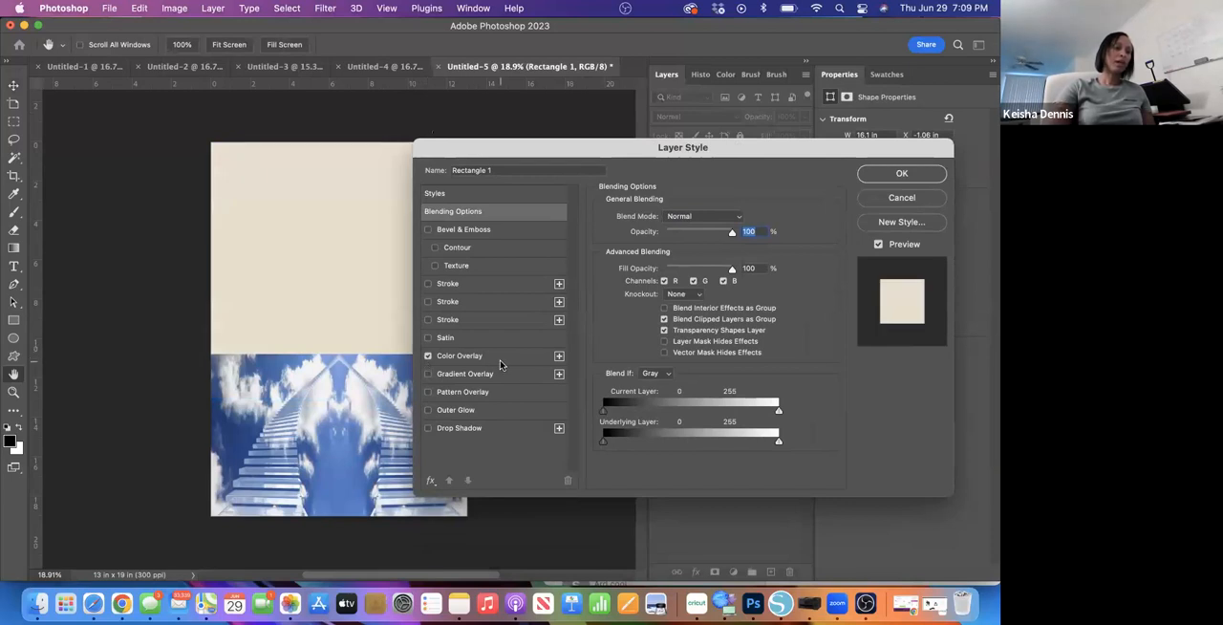
{"action": "left_click", "coordinate": [507, 359]}
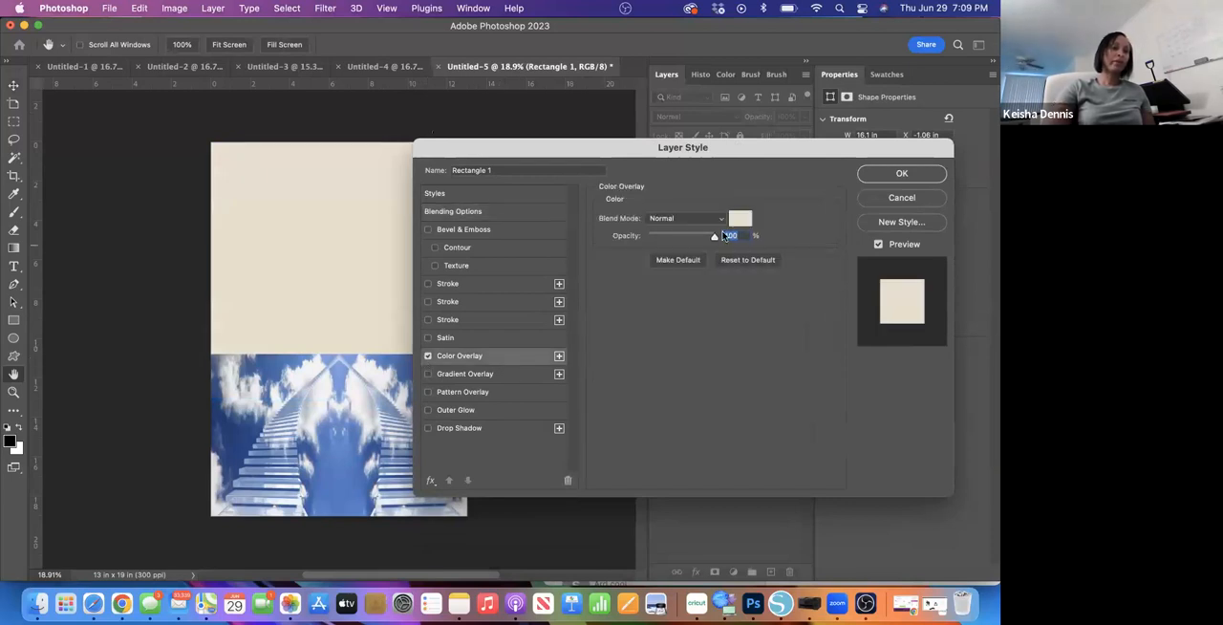
{"action": "left_click", "coordinate": [740, 221]}
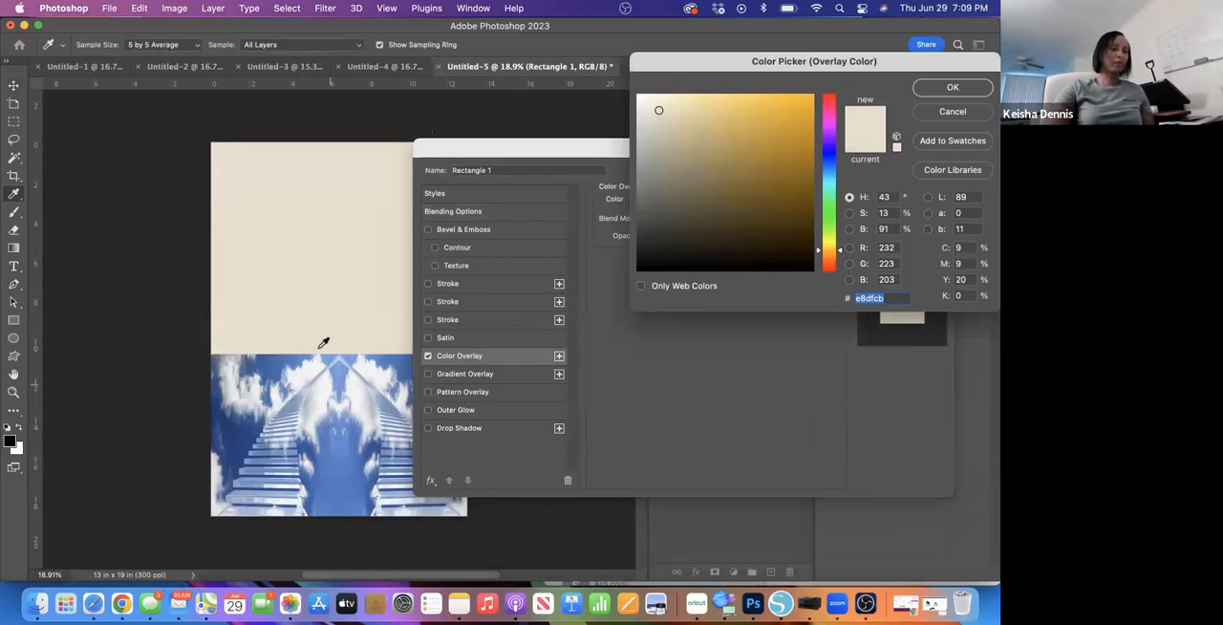
- Try several blues and an off-white sampled from the staircase image as the rectangle's overlay colour
{"action": "left_click", "coordinate": [336, 466]}
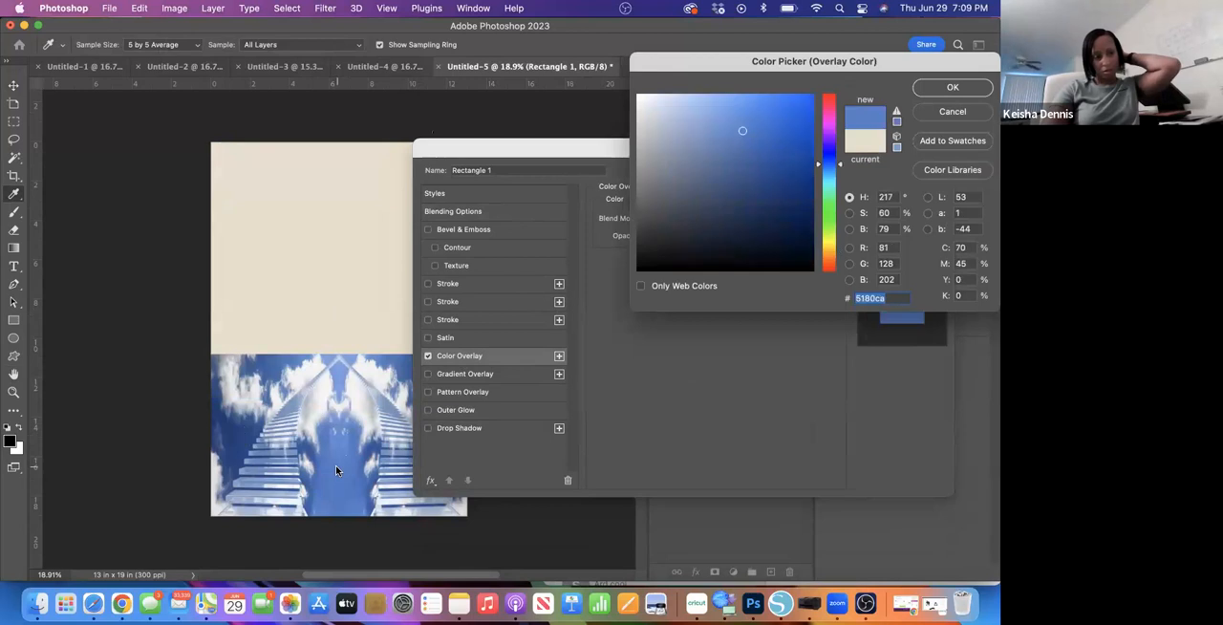
{"action": "left_click", "coordinate": [243, 435]}
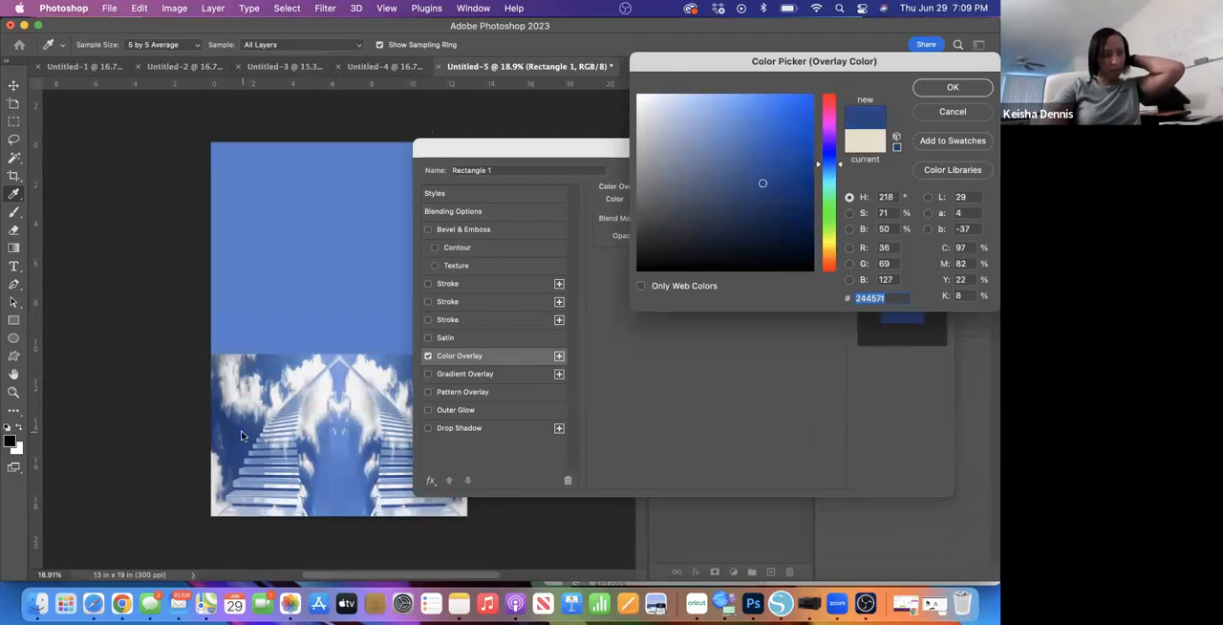
{"action": "left_click", "coordinate": [342, 370]}
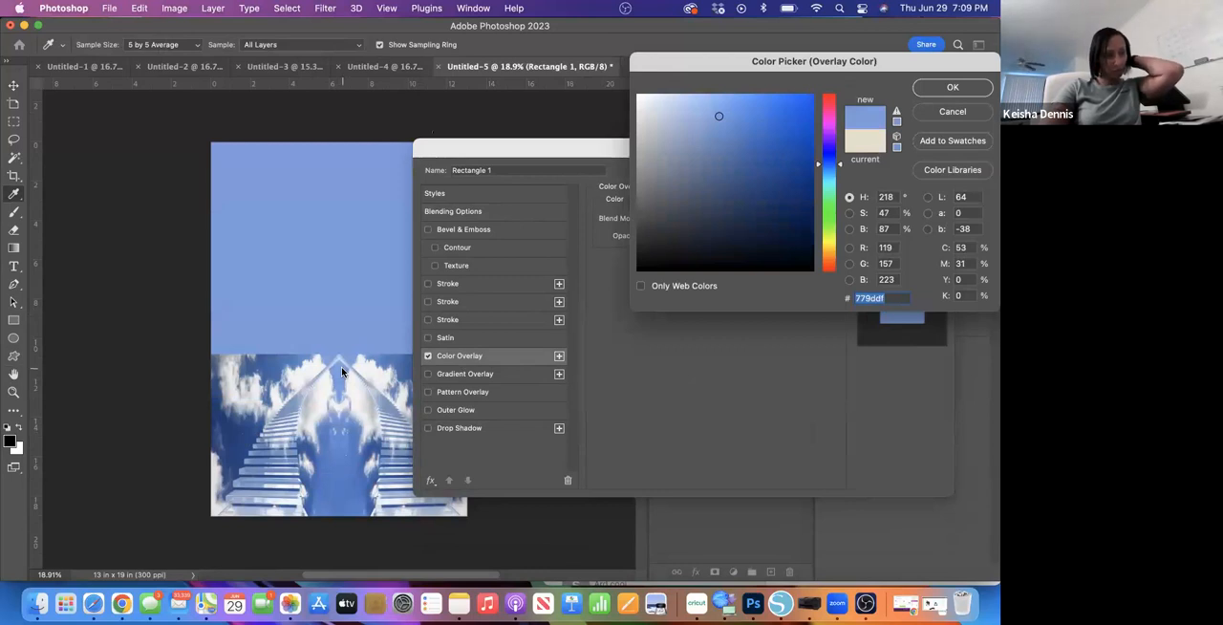
{"action": "left_click", "coordinate": [365, 371]}
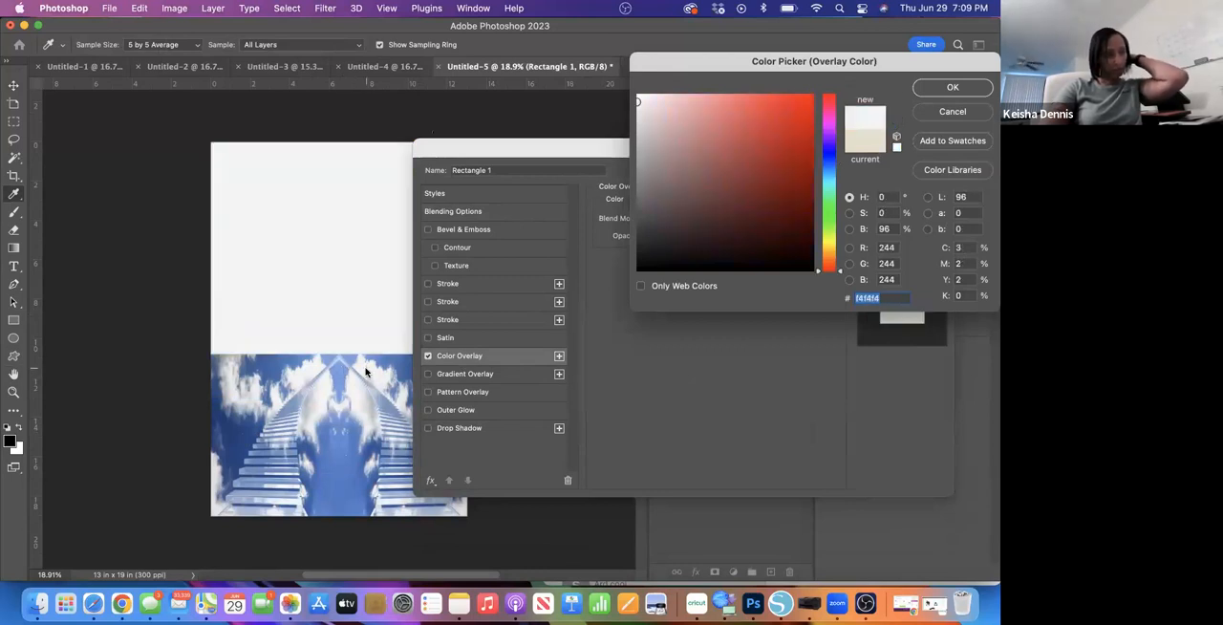
{"action": "left_click", "coordinate": [348, 464]}
{"action": "left_click_drag", "start_coordinate": [351, 457], "coordinate": [396, 359]}
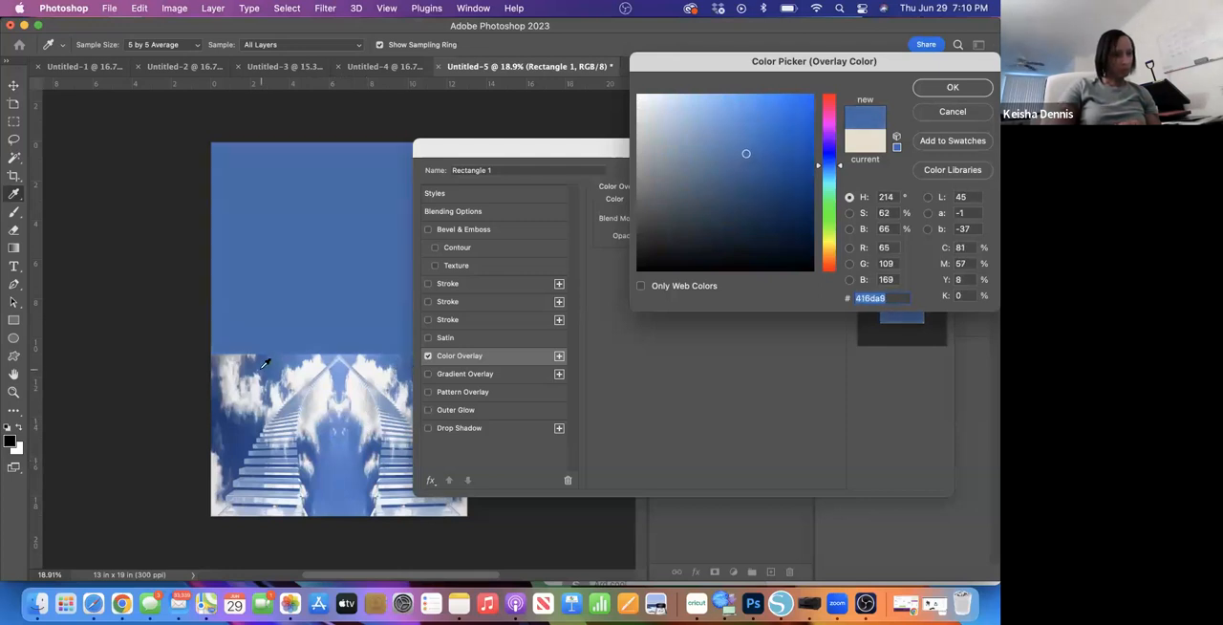
- Set the overlay colour to blue #38619f, sampled from the sky near the staircase image's upper edge, and apply the layer style
{"action": "left_click_drag", "start_coordinate": [273, 364], "coordinate": [265, 362]}
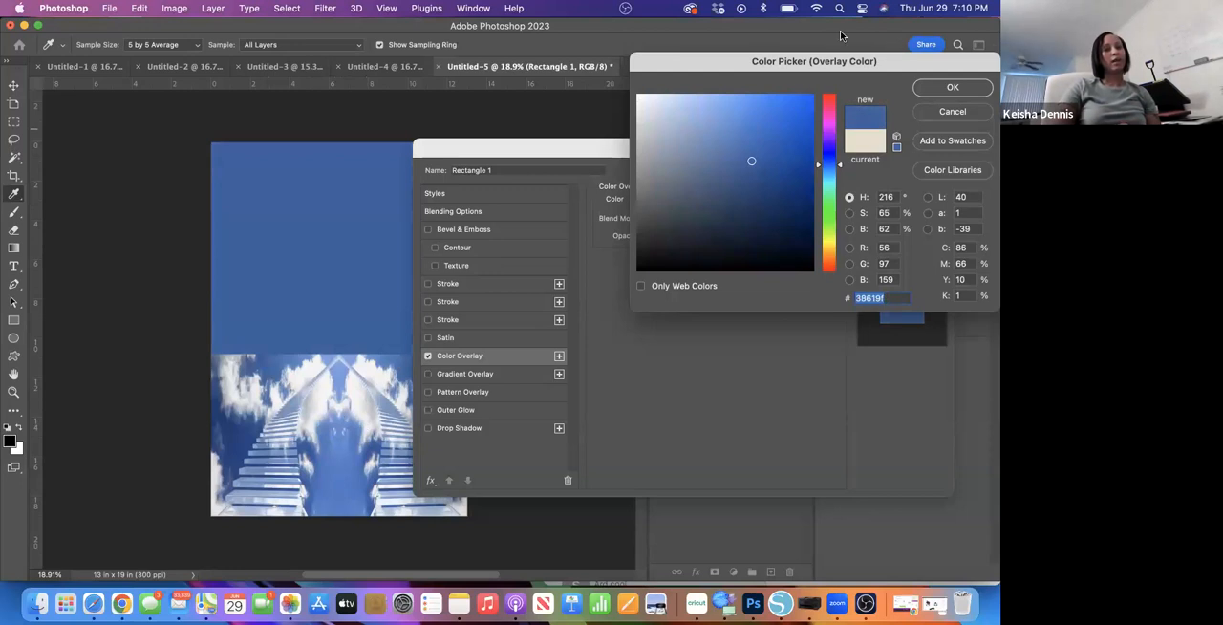
{"action": "left_click", "coordinate": [954, 87]}
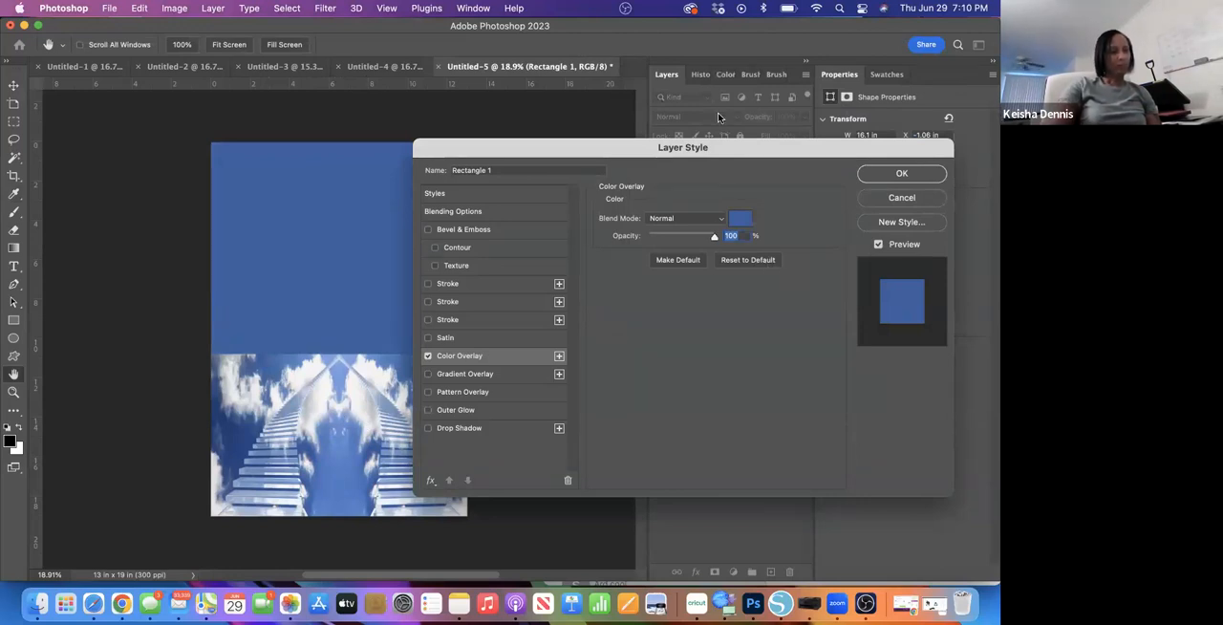
{"action": "left_click", "coordinate": [899, 176]}
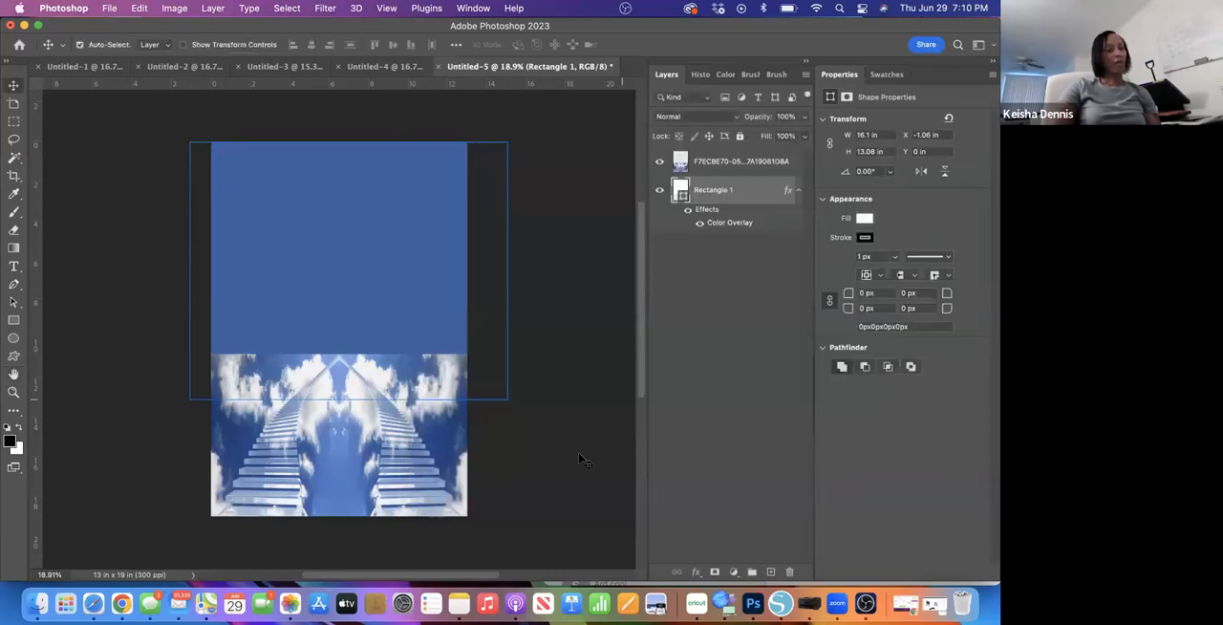
{"action": "left_click", "coordinate": [538, 435]}
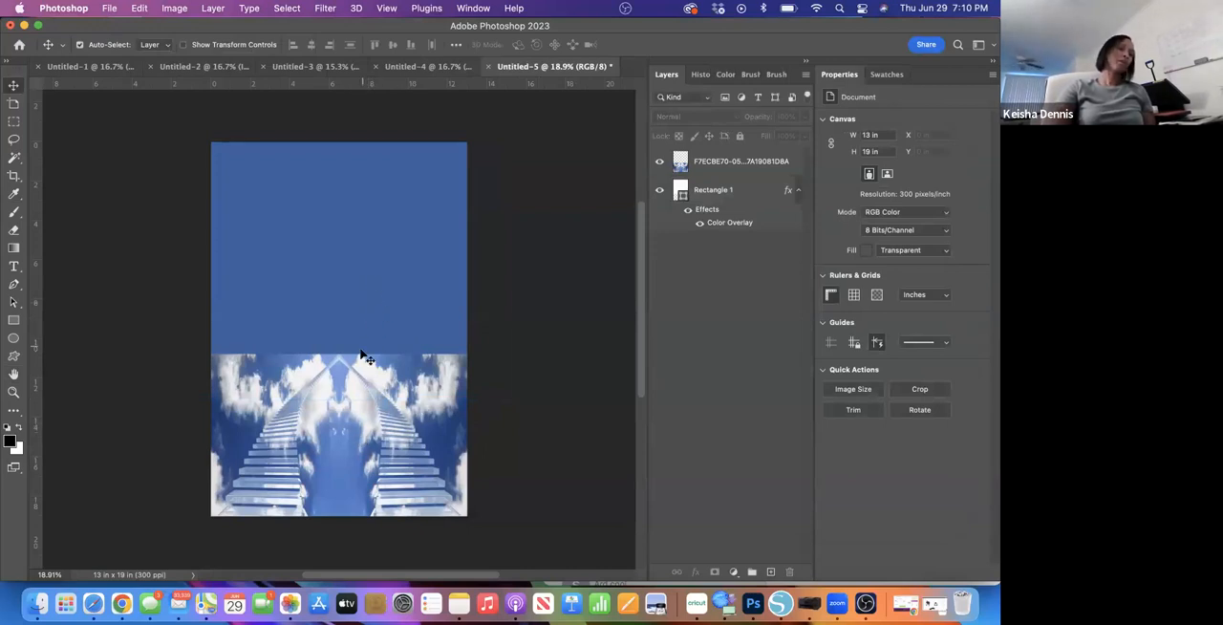
- Add a layer mask to the merged staircase layer and choose the Soft Round brush for painting on it
{"action": "left_click", "coordinate": [721, 170]}
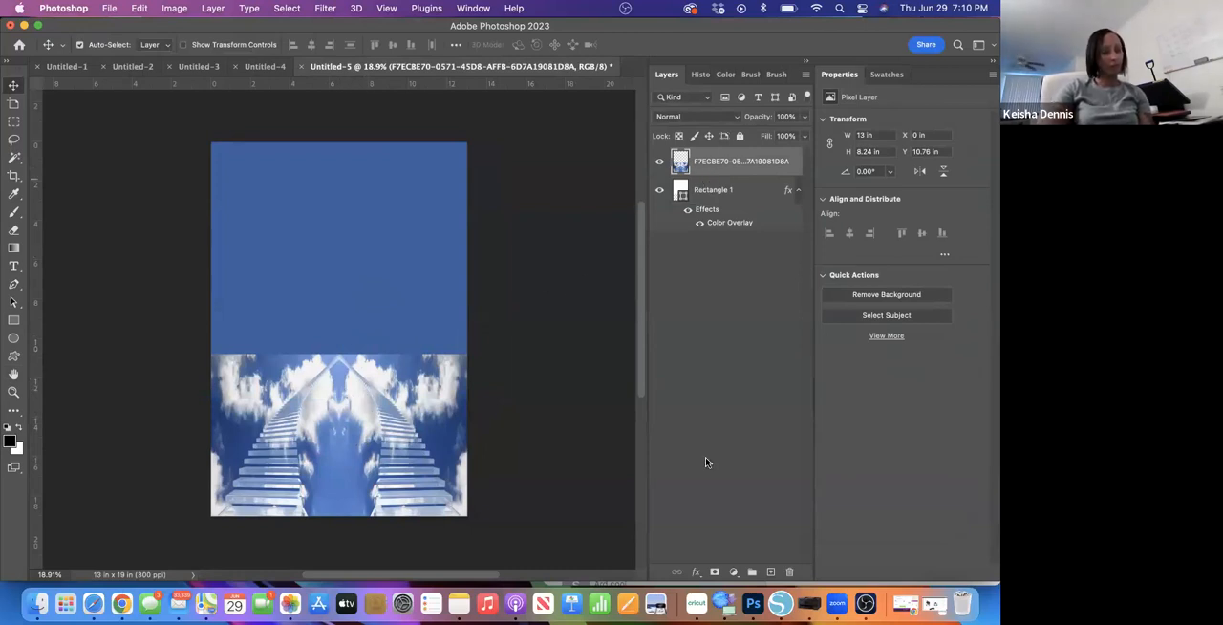
{"action": "left_click", "coordinate": [715, 572]}
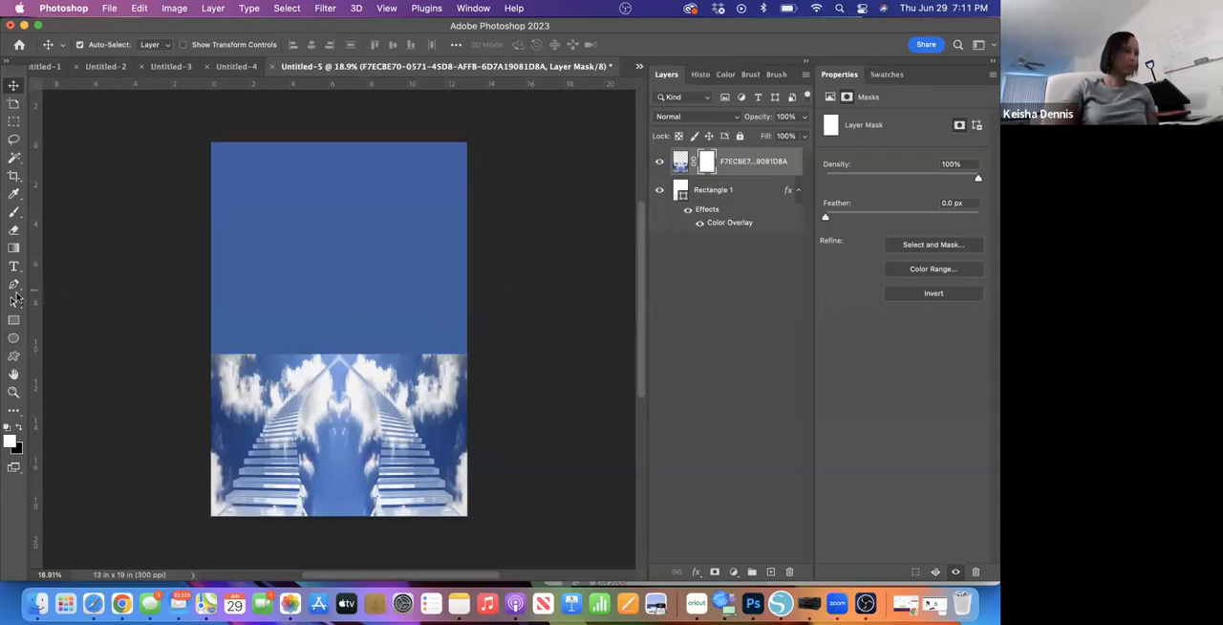
{"action": "left_click", "coordinate": [14, 215]}
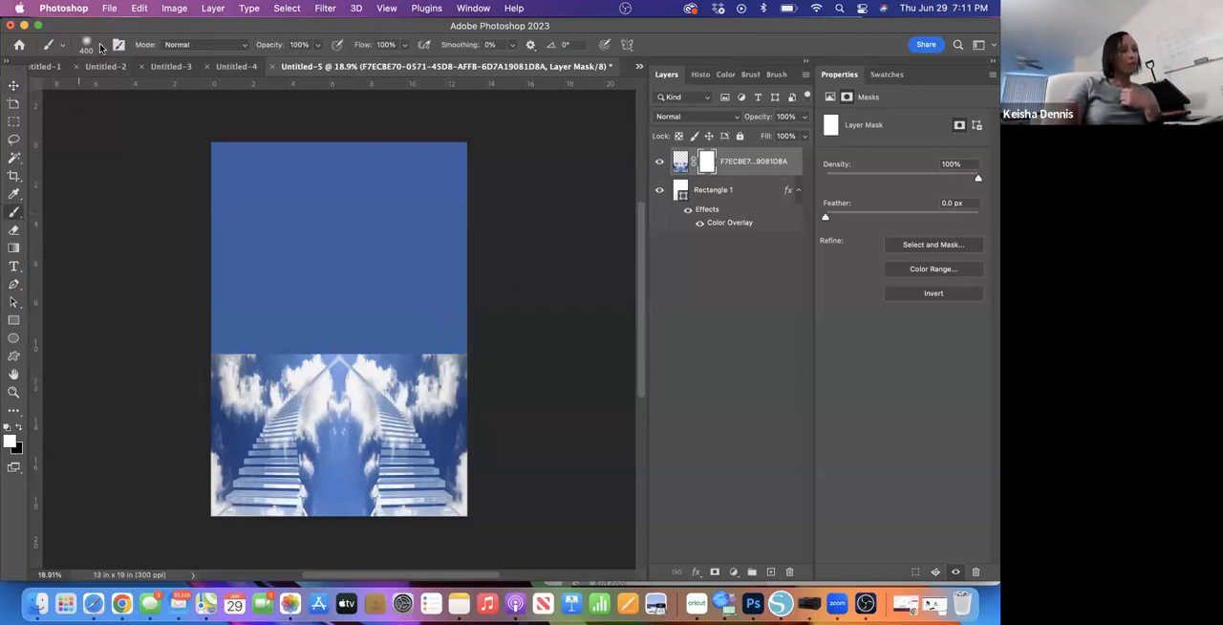
{"action": "left_click", "coordinate": [63, 48]}
{"action": "left_click", "coordinate": [63, 47]}
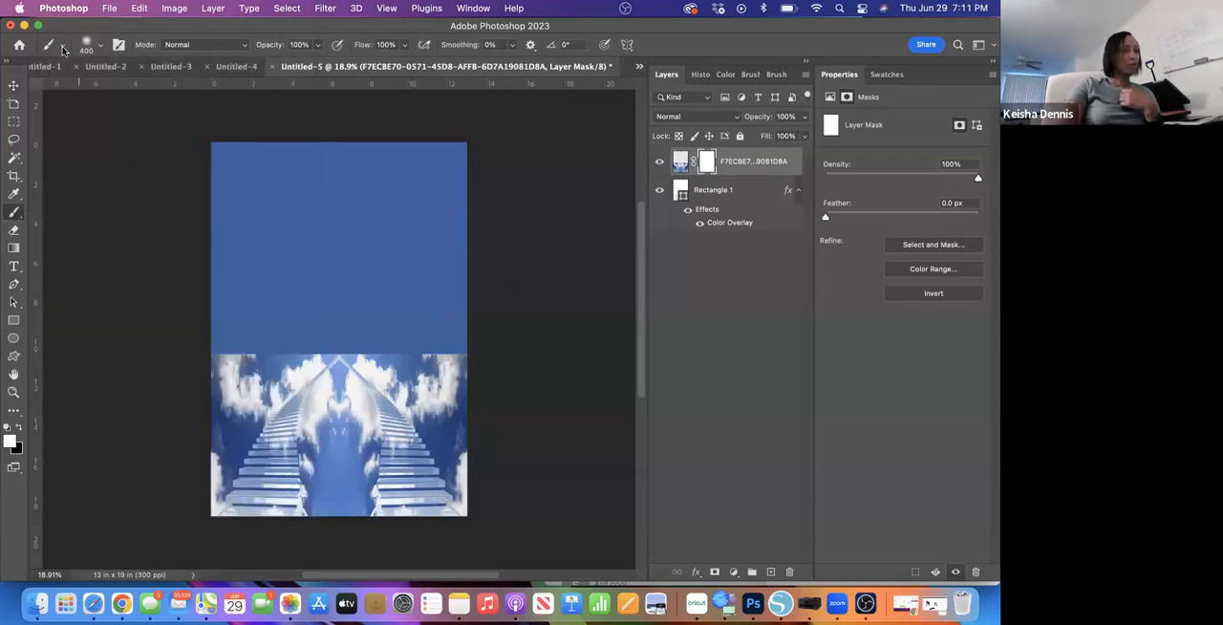
{"action": "left_click", "coordinate": [101, 46]}
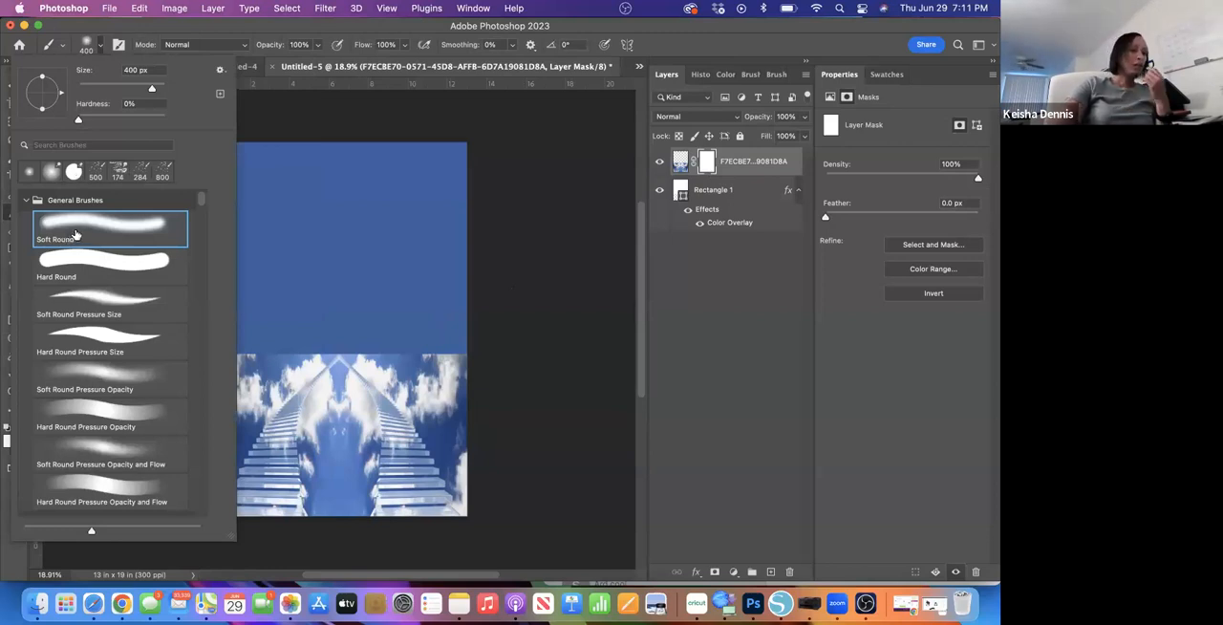
{"action": "left_click", "coordinate": [81, 234]}
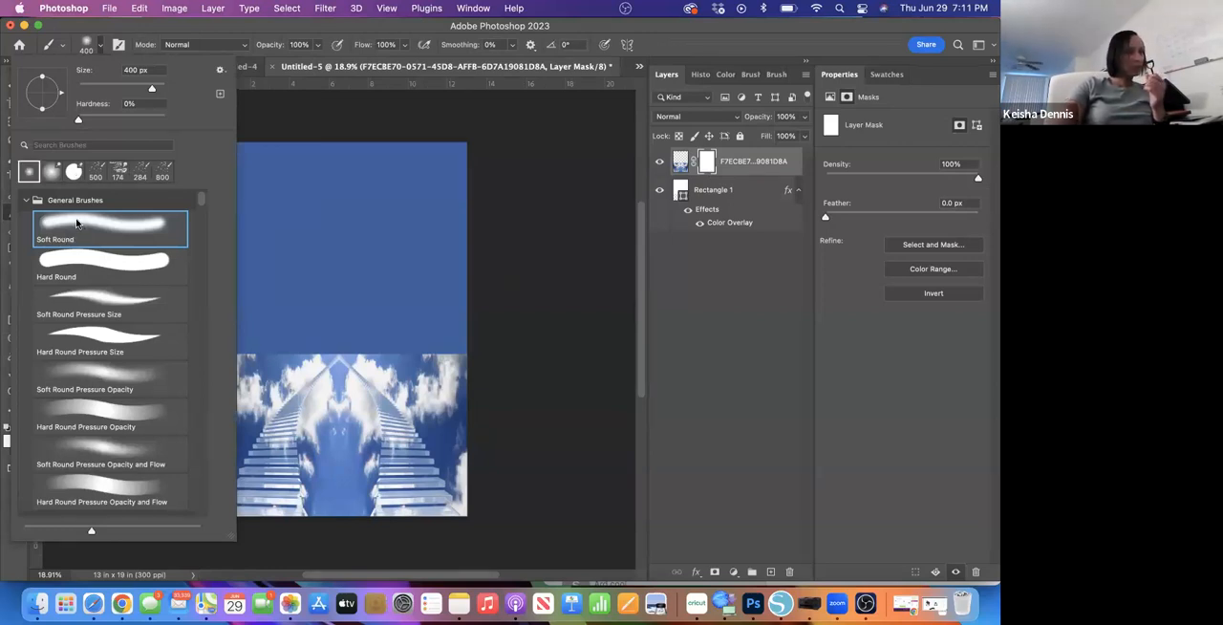
- Set the Soft Round brush size to 1000 px
{"action": "left_click", "coordinate": [131, 70]}
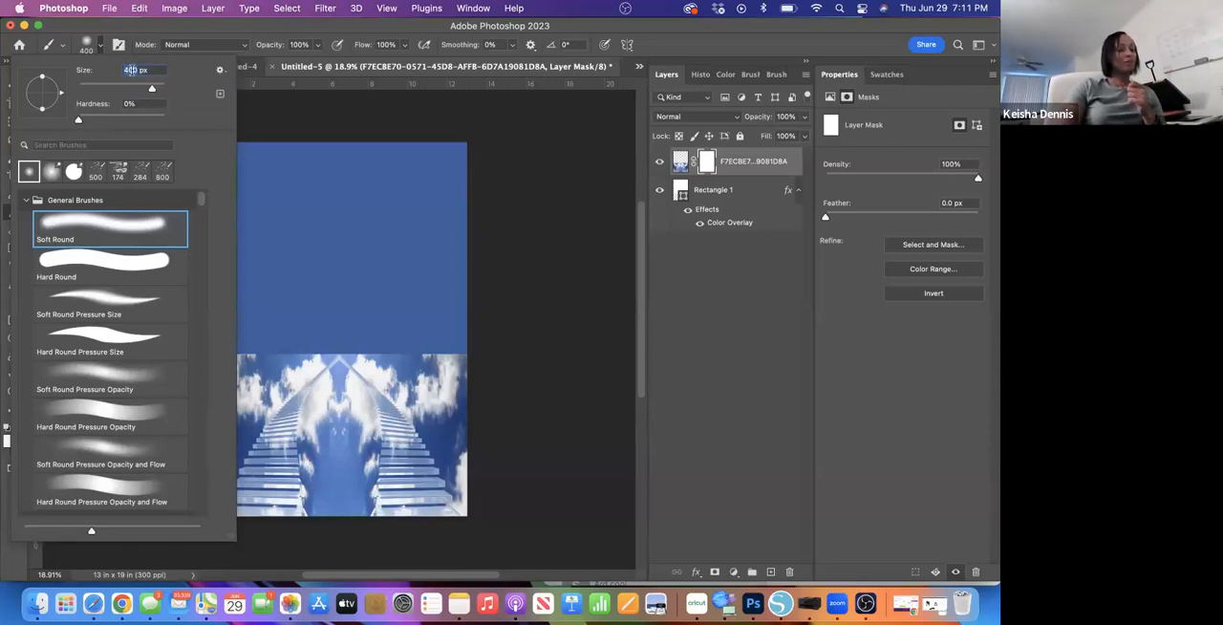
{"action": "type", "text": "700"}
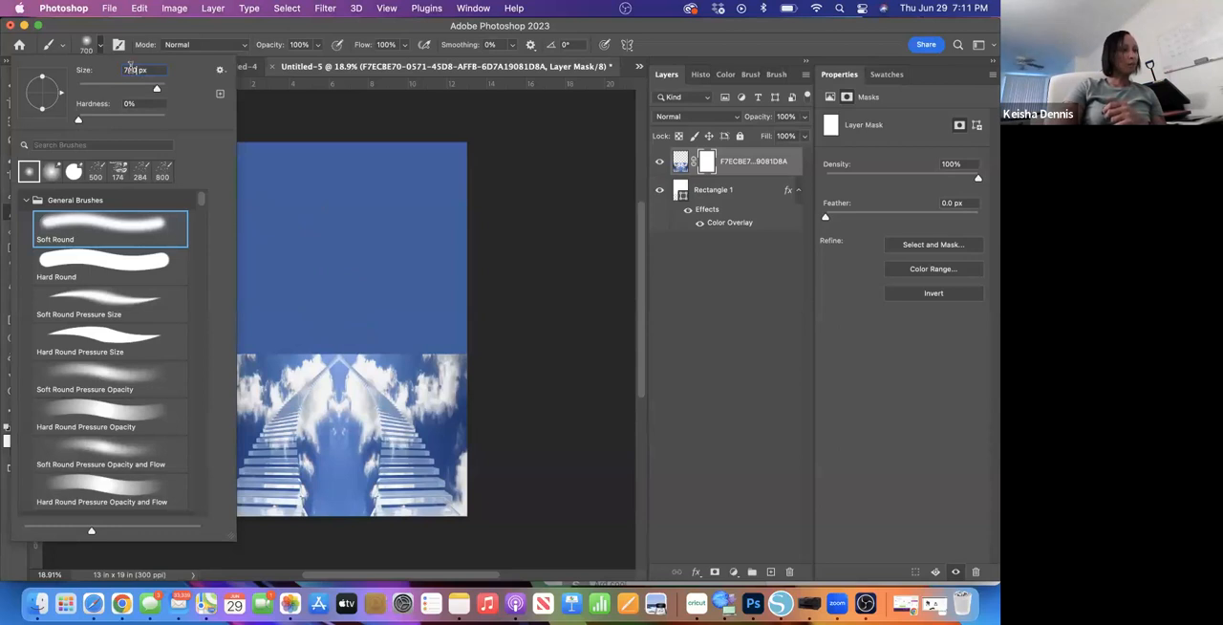
{"action": "double_click", "coordinate": [129, 69]}
{"action": "type", "text": "800"}
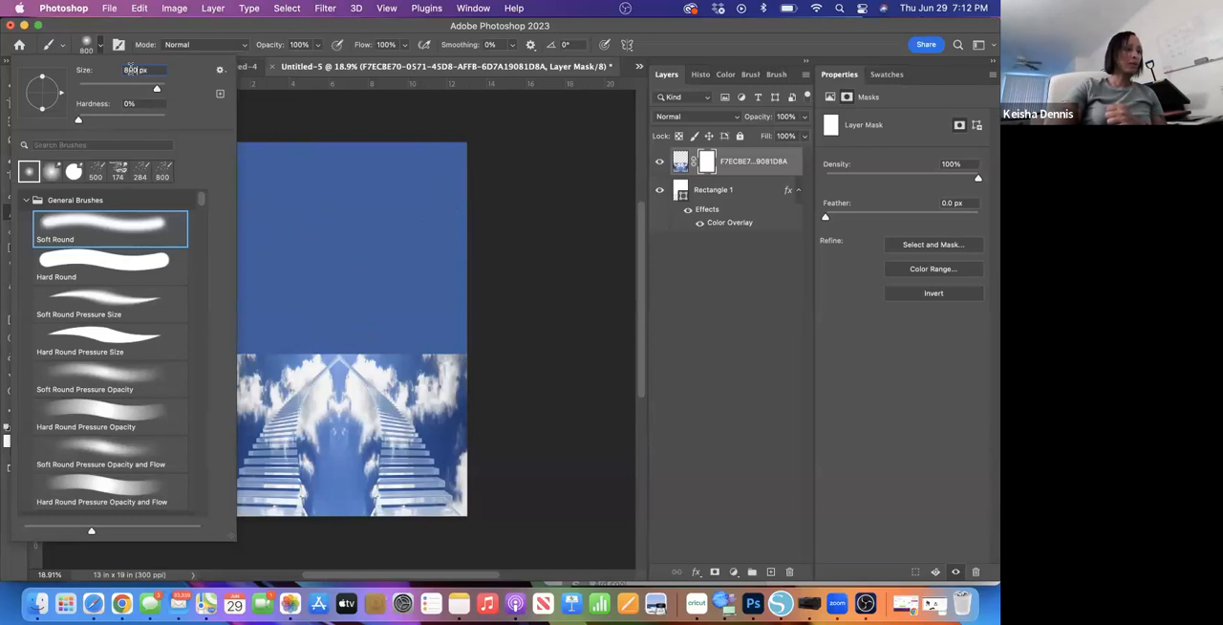
{"action": "type", "text": "1000"}
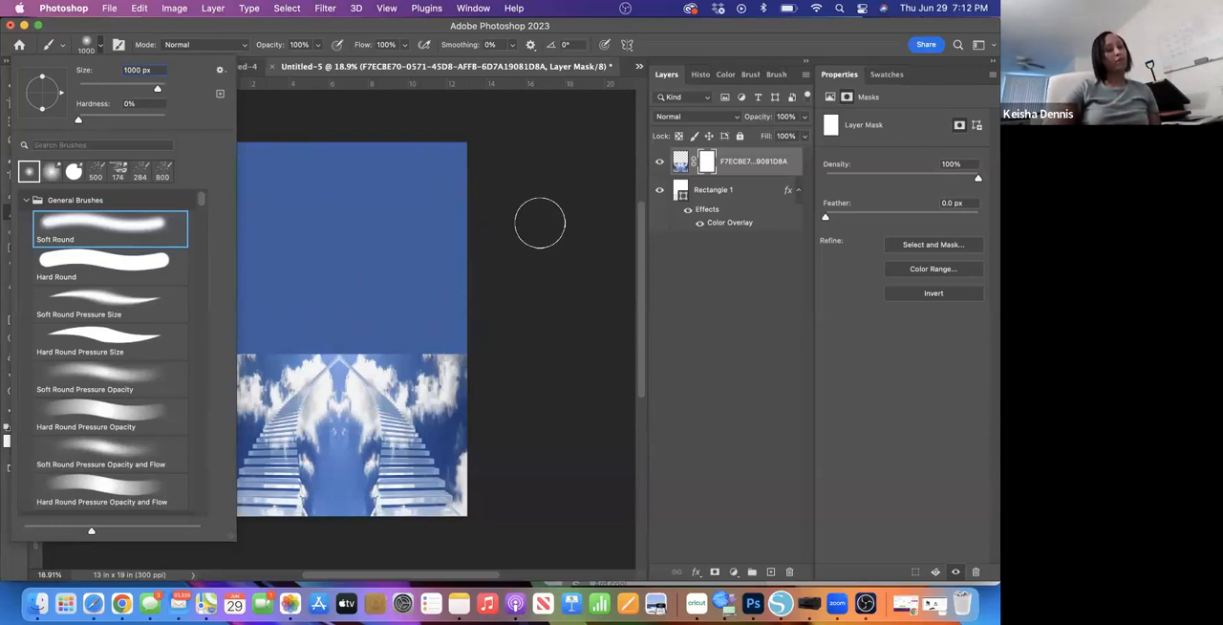
{"action": "key", "text": "Return"}
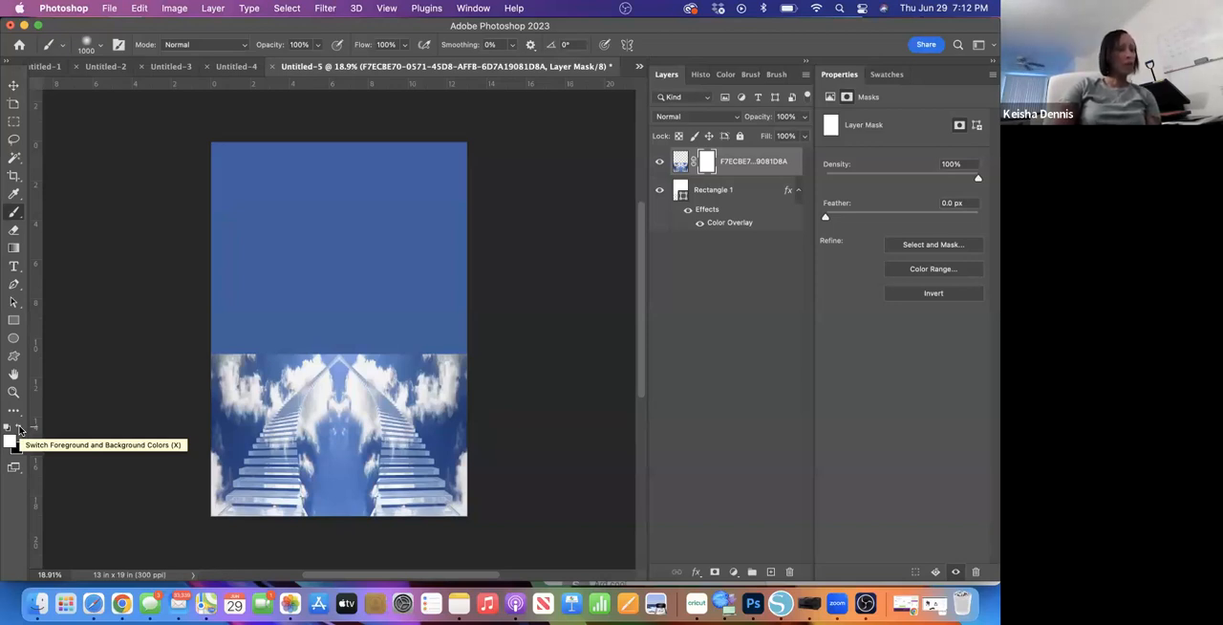
- Paint black on the layer mask along the staircase image's upper edge, fading it into the blue rectangle across the full canvas width
{"action": "left_click", "coordinate": [20, 429]}
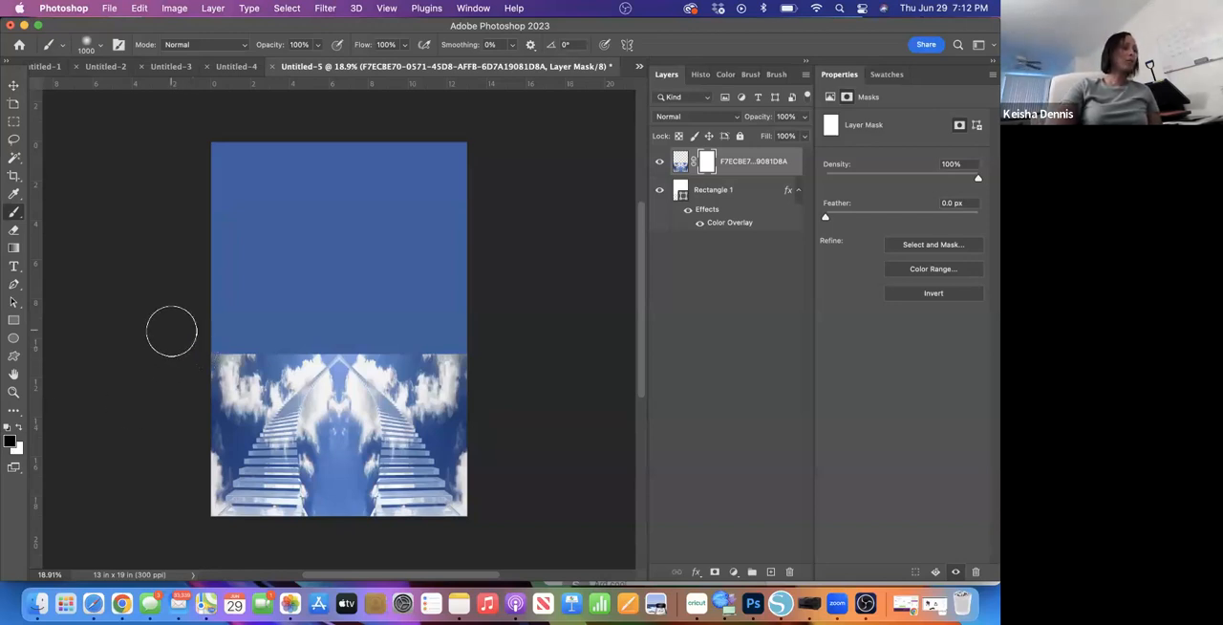
{"action": "left_click_drag", "start_coordinate": [192, 344], "coordinate": [478, 338]}
{"action": "left_click_drag", "start_coordinate": [213, 341], "coordinate": [457, 356]}
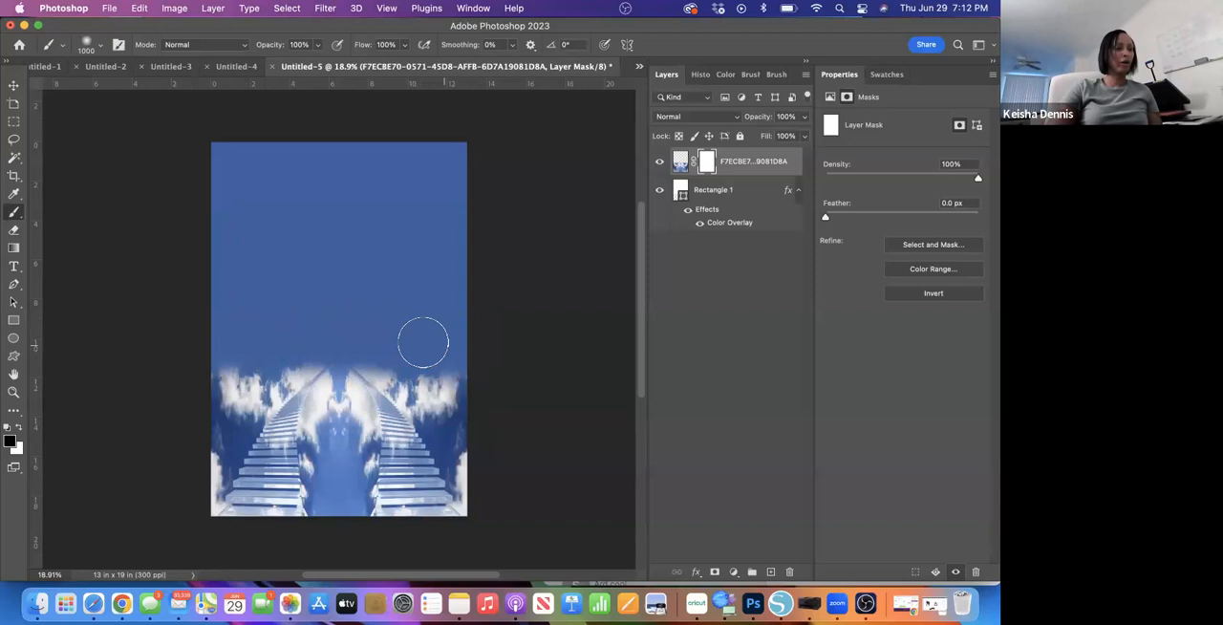
{"action": "left_click_drag", "start_coordinate": [232, 337], "coordinate": [468, 324]}
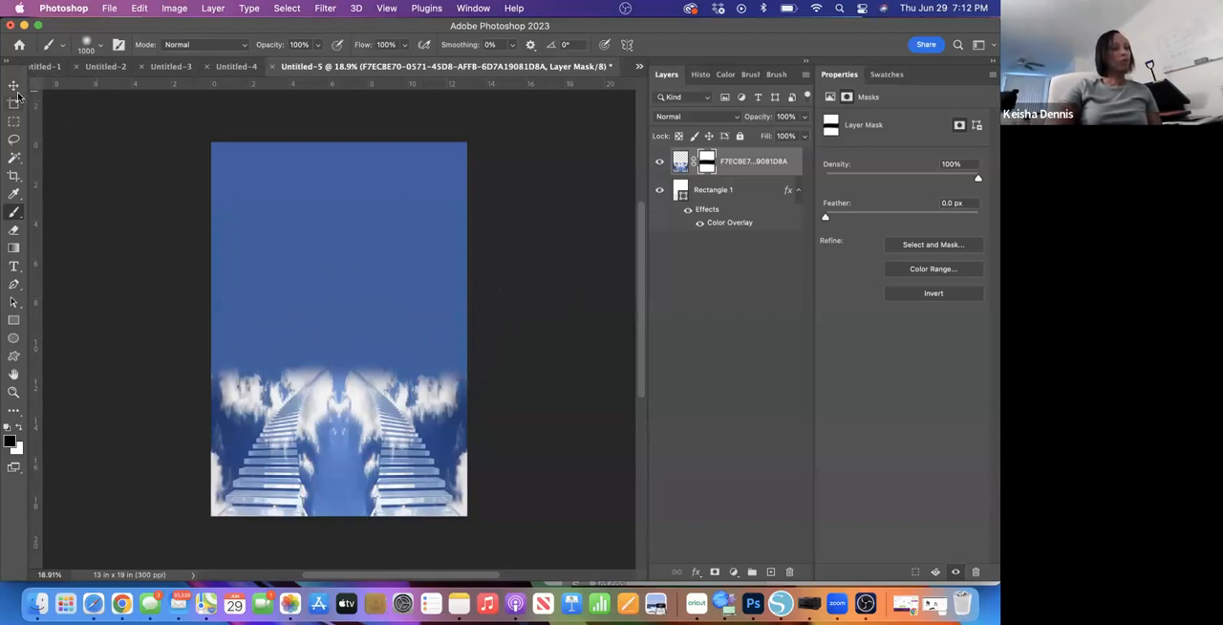
- Stretch the staircase layer upward with Free Transform to about 11.14 in high, keeping its 13 in width and lower edge
{"action": "left_click", "coordinate": [14, 87]}
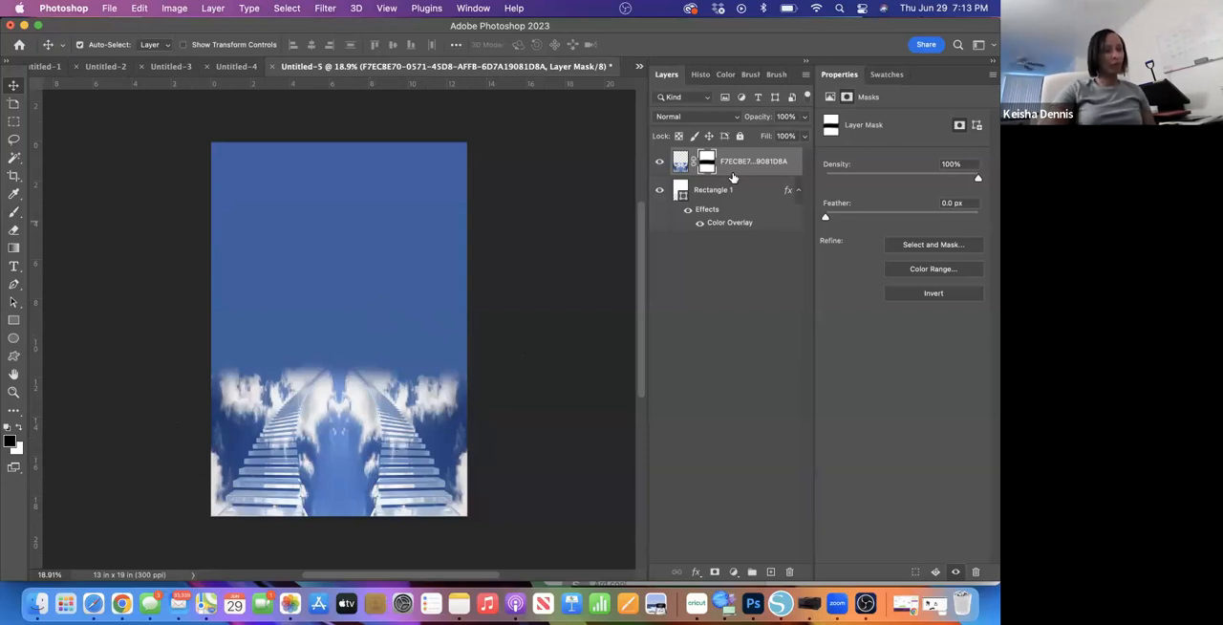
{"action": "left_click", "coordinate": [738, 176]}
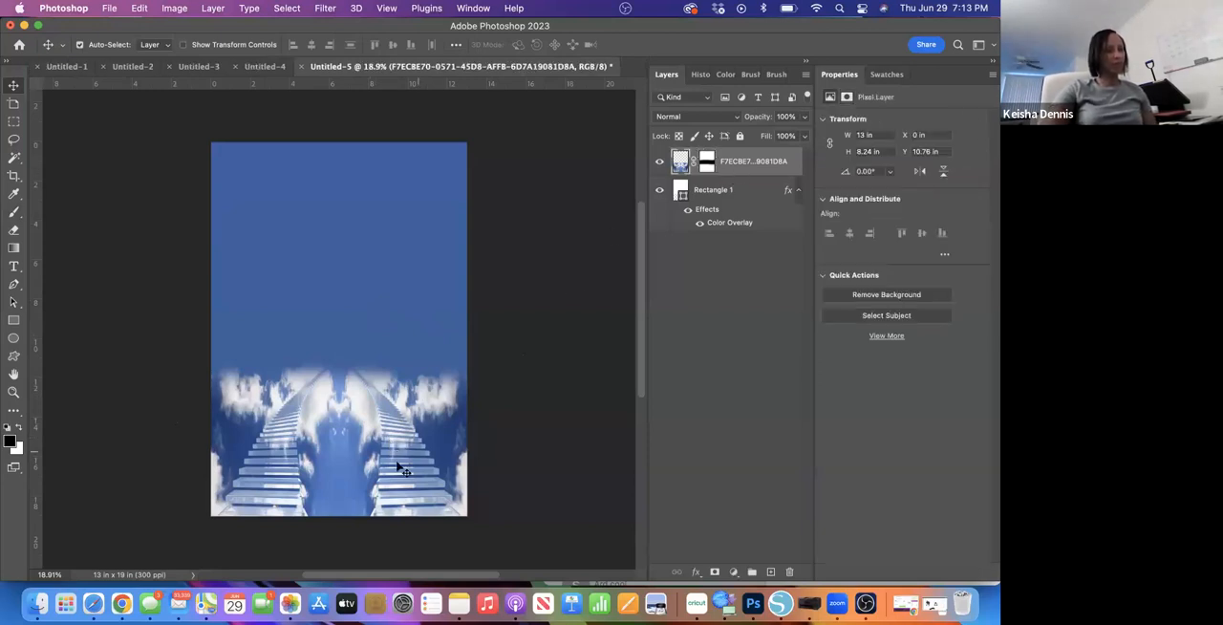
{"action": "key", "text": "super+t"}
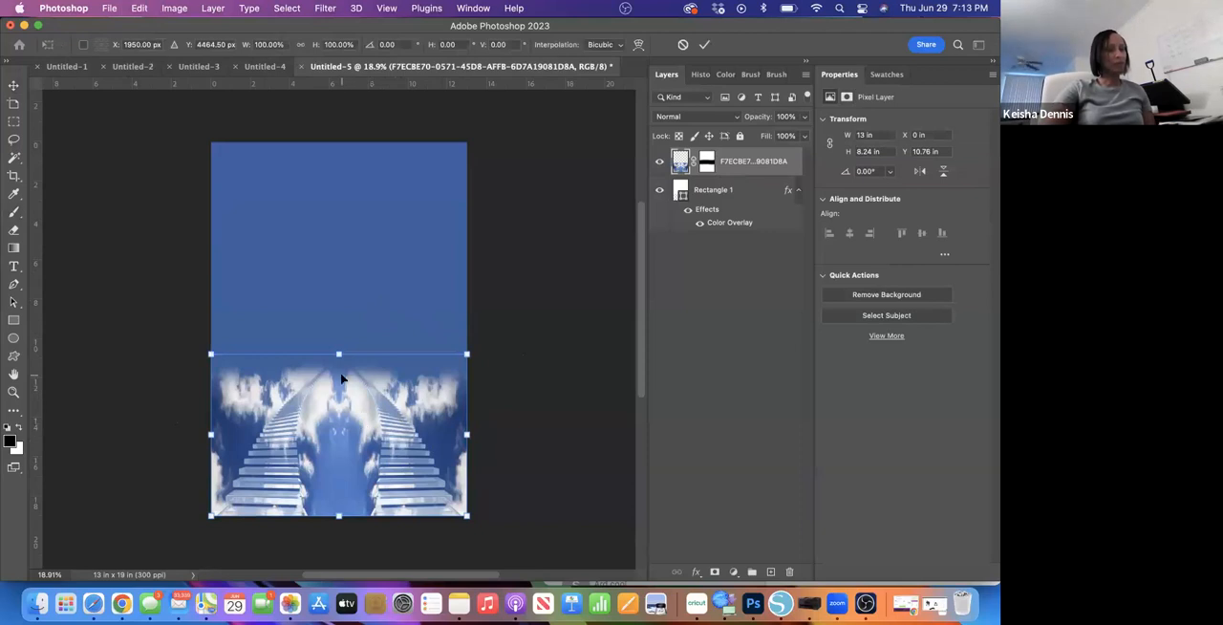
{"action": "left_click_drag", "start_coordinate": [340, 353], "coordinate": [342, 298]}
{"action": "left_click", "coordinate": [704, 44]}
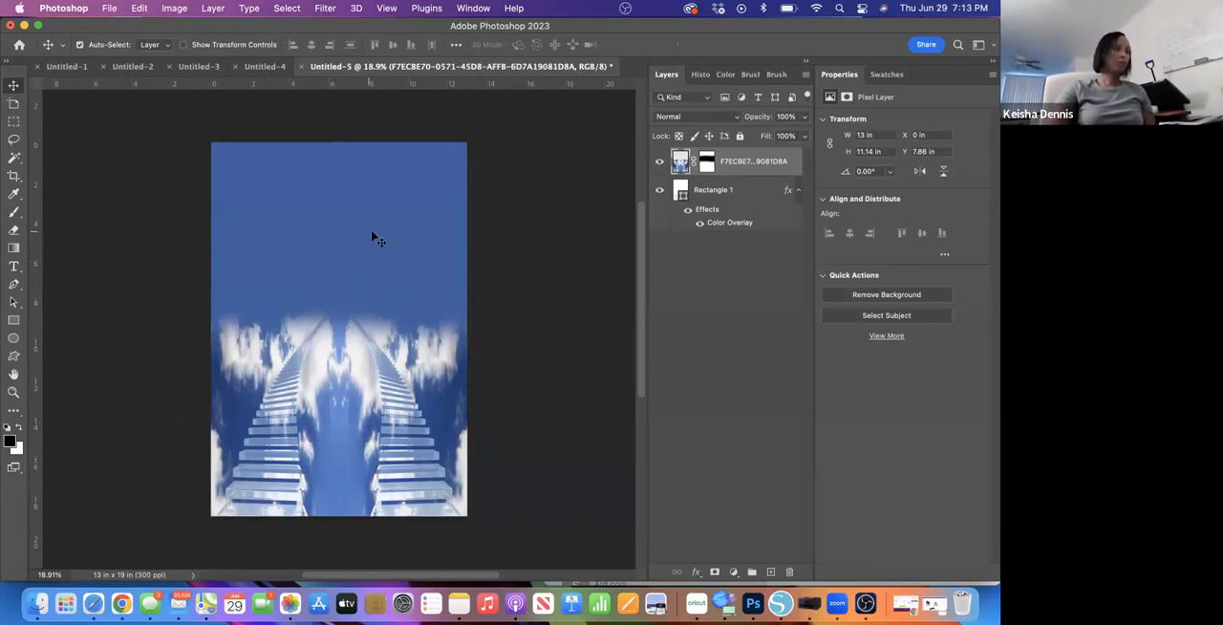
- Switch to Safari and replace the Google Images search with "bible verses"
{"action": "left_click", "coordinate": [92, 609]}
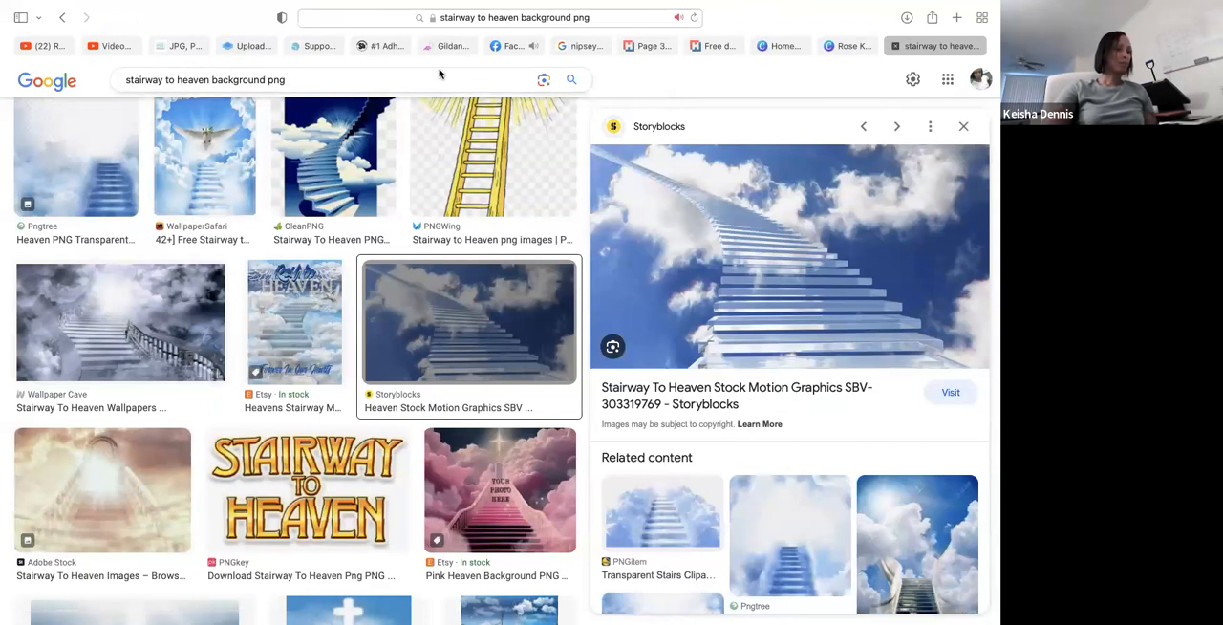
{"action": "left_click", "coordinate": [407, 80]}
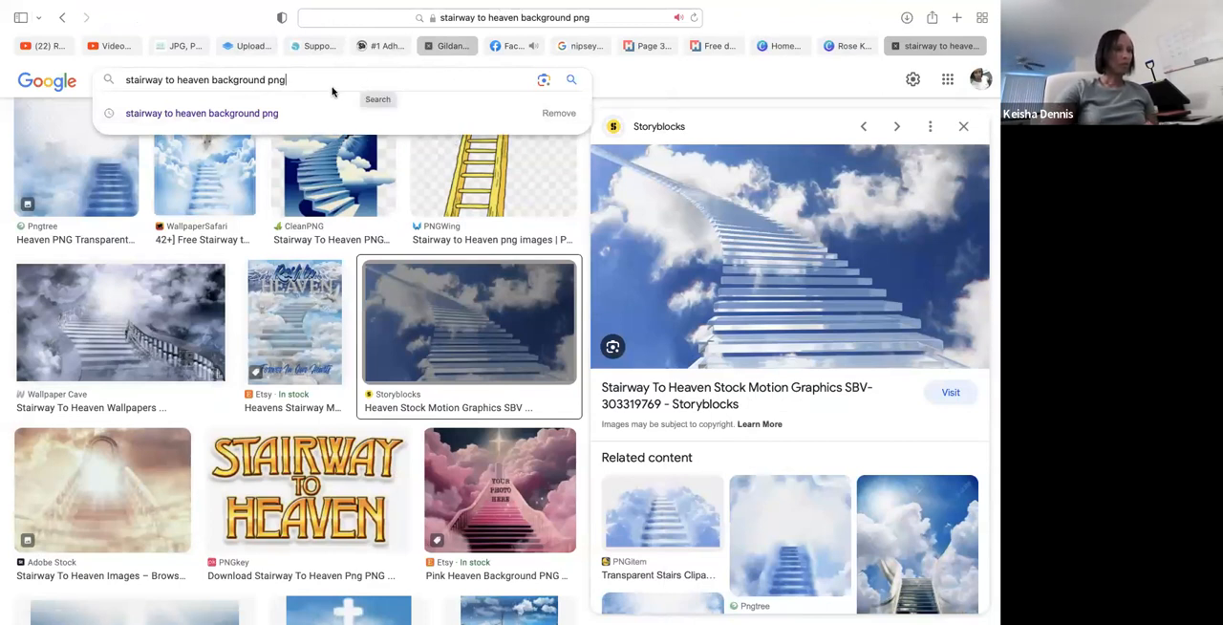
{"action": "key", "text": "BackSpace"}
{"action": "key", "text": "BackSpace"}
{"action": "key", "text": "BackSpace"}
{"action": "key", "text": "BackSpace"}
{"action": "key", "text": "BackSpace"}
{"action": "key", "text": "BackSpace"}
{"action": "key", "text": "BackSpace"}
{"action": "key", "text": "BackSpace"}
{"action": "key", "text": "BackSpace"}
{"action": "key", "text": "BackSpace"}
{"action": "key", "text": "BackSpace"}
{"action": "key", "text": "BackSpace"}
{"action": "key", "text": "BackSpace"}
{"action": "key", "text": "BackSpace"}
{"action": "key", "text": "BackSpace"}
{"action": "key", "text": "BackSpace"}
{"action": "key", "text": "BackSpace"}
{"action": "key", "text": "BackSpace"}
{"action": "key", "text": "BackSpace"}
{"action": "key", "text": "BackSpace"}
{"action": "key", "text": "BackSpace"}
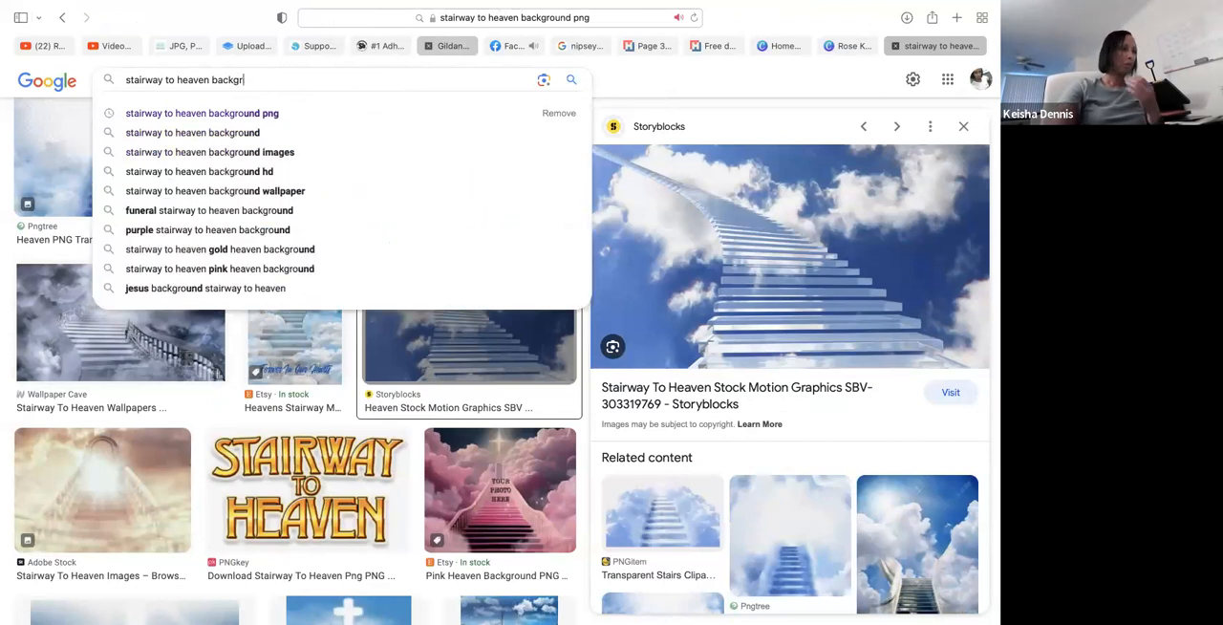
{"action": "key", "text": "BackSpace"}
{"action": "key", "text": "BackSpace"}
{"action": "key", "text": "BackSpace"}
{"action": "key", "text": "BackSpace"}
{"action": "key", "text": "BackSpace"}
{"action": "key", "text": "BackSpace"}
{"action": "key", "text": "BackSpace"}
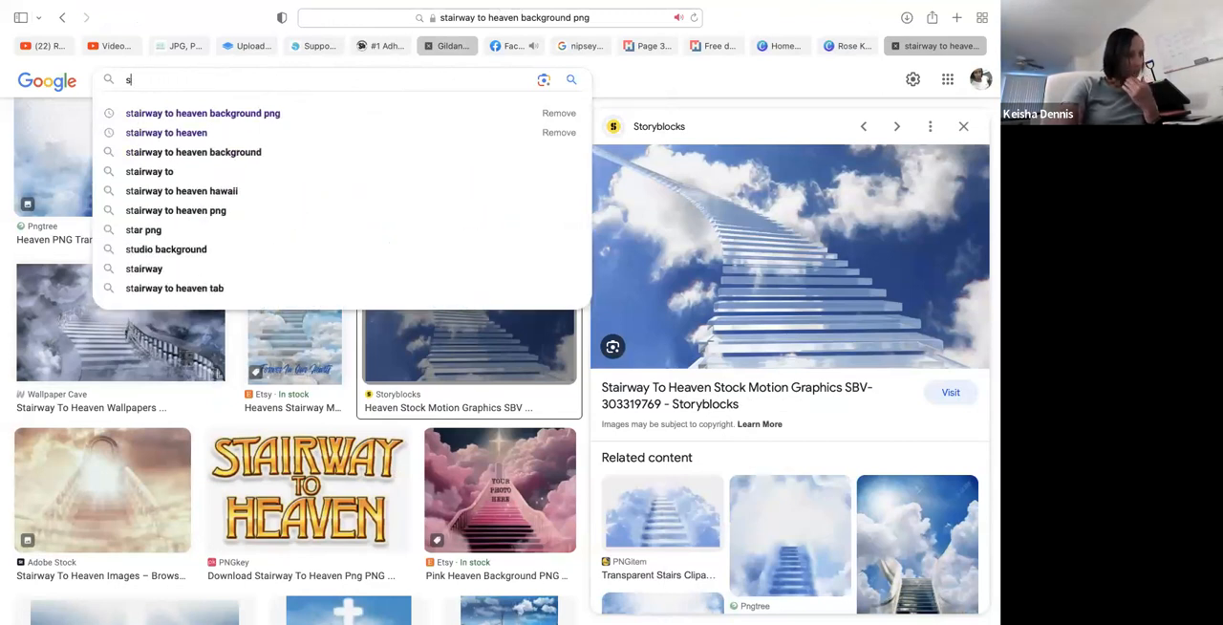
{"action": "type", "text": "b"}
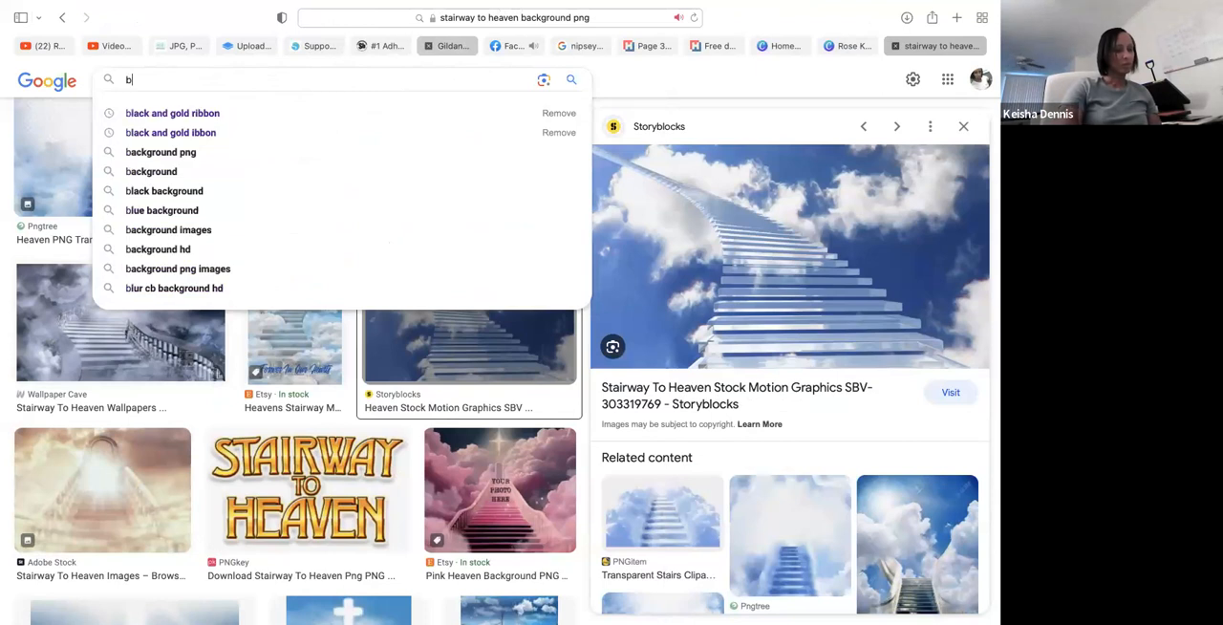
{"action": "type", "text": "ible"}
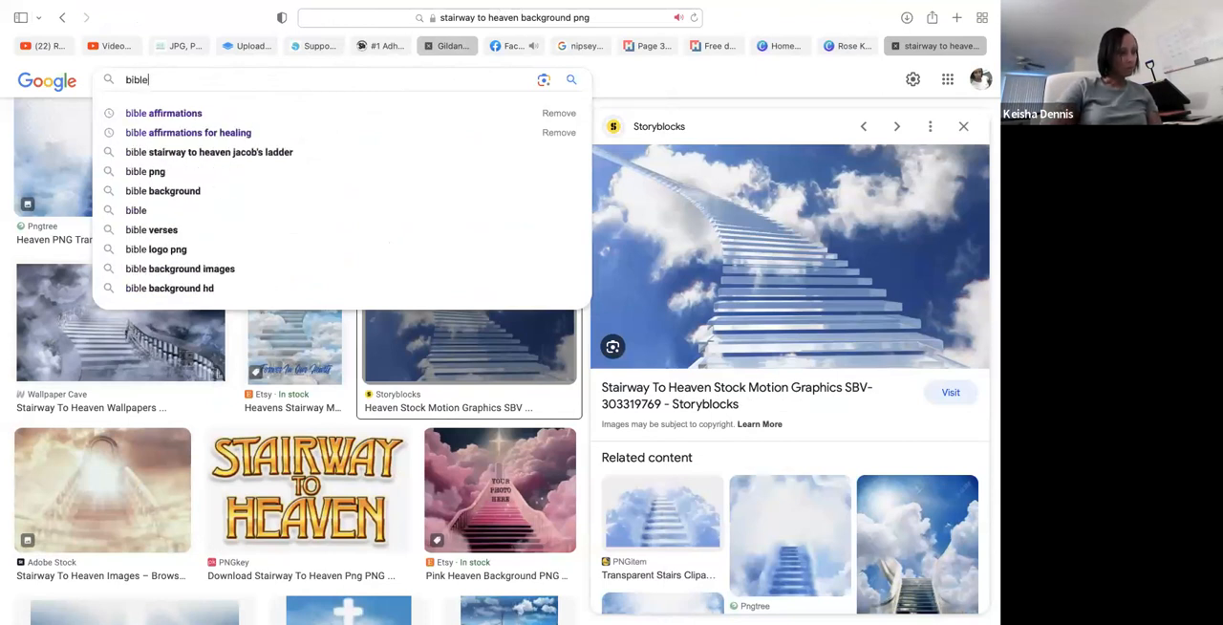
{"action": "left_click", "coordinate": [175, 235]}
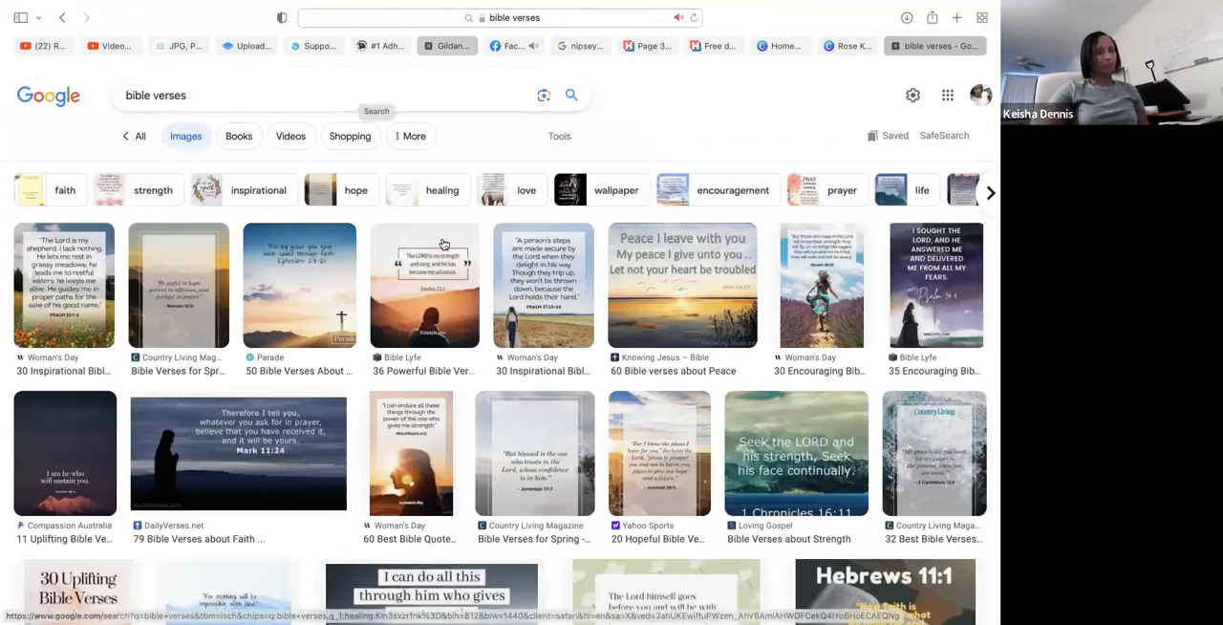
- Find the Bible page image with "I am the bread of life" highlighted in green and add it to Photos
{"action": "scroll", "coordinate": [415, 457], "scroll_direction": "down", "scroll_amount": 1}
{"action": "scroll", "coordinate": [416, 456], "scroll_direction": "down", "scroll_amount": 5}
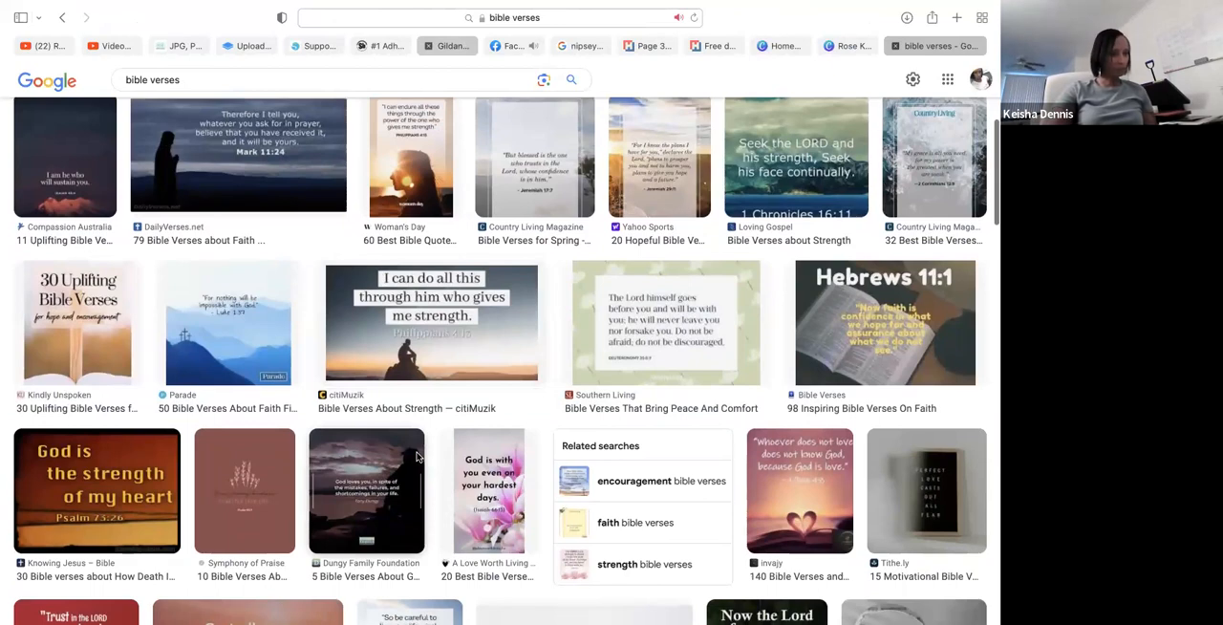
{"action": "scroll", "coordinate": [415, 457], "scroll_direction": "down", "scroll_amount": 6}
{"action": "scroll", "coordinate": [415, 457], "scroll_direction": "down", "scroll_amount": 3}
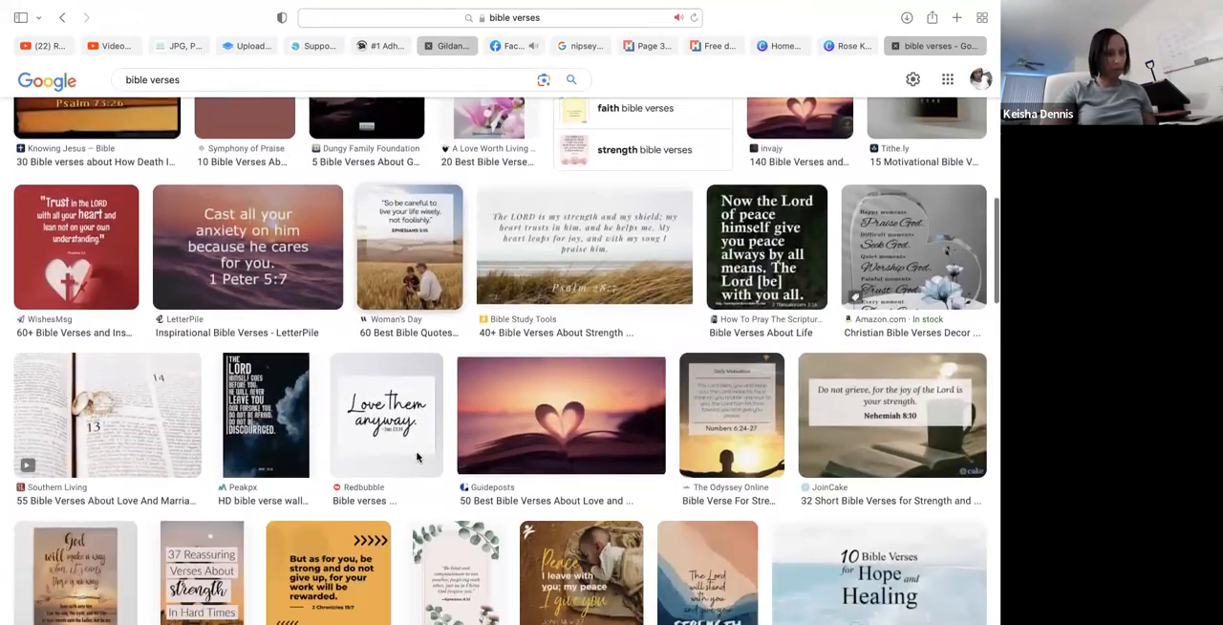
{"action": "scroll", "coordinate": [415, 457], "scroll_direction": "down", "scroll_amount": 2}
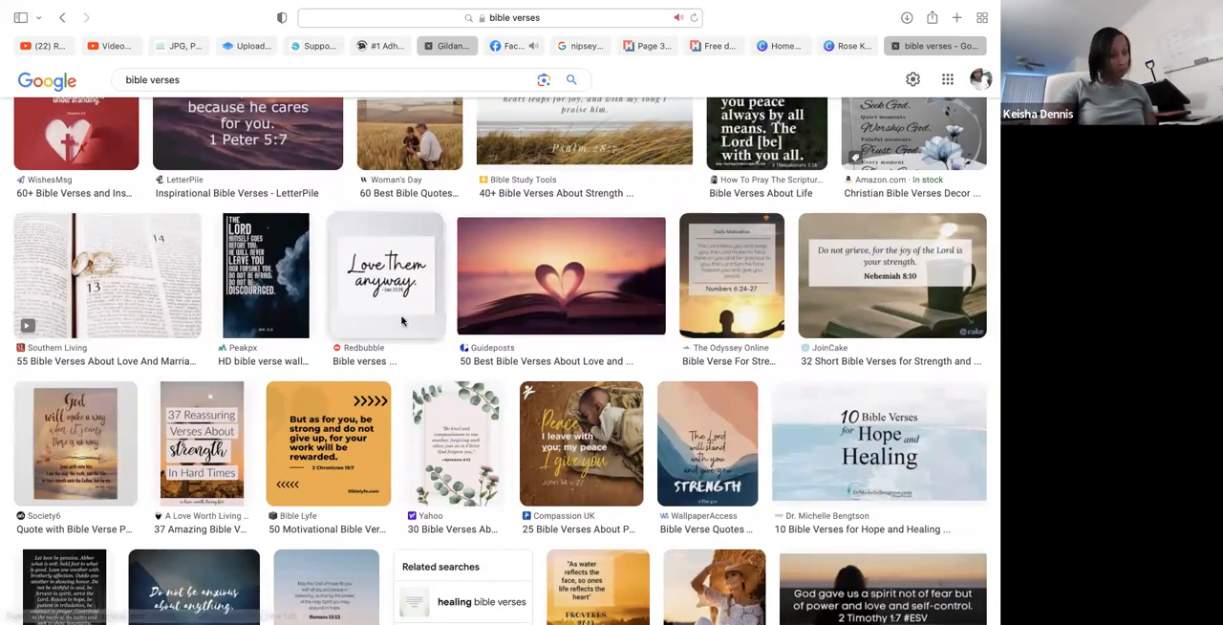
{"action": "scroll", "coordinate": [394, 404], "scroll_direction": "down", "scroll_amount": 3}
{"action": "scroll", "coordinate": [395, 404], "scroll_direction": "down", "scroll_amount": 4}
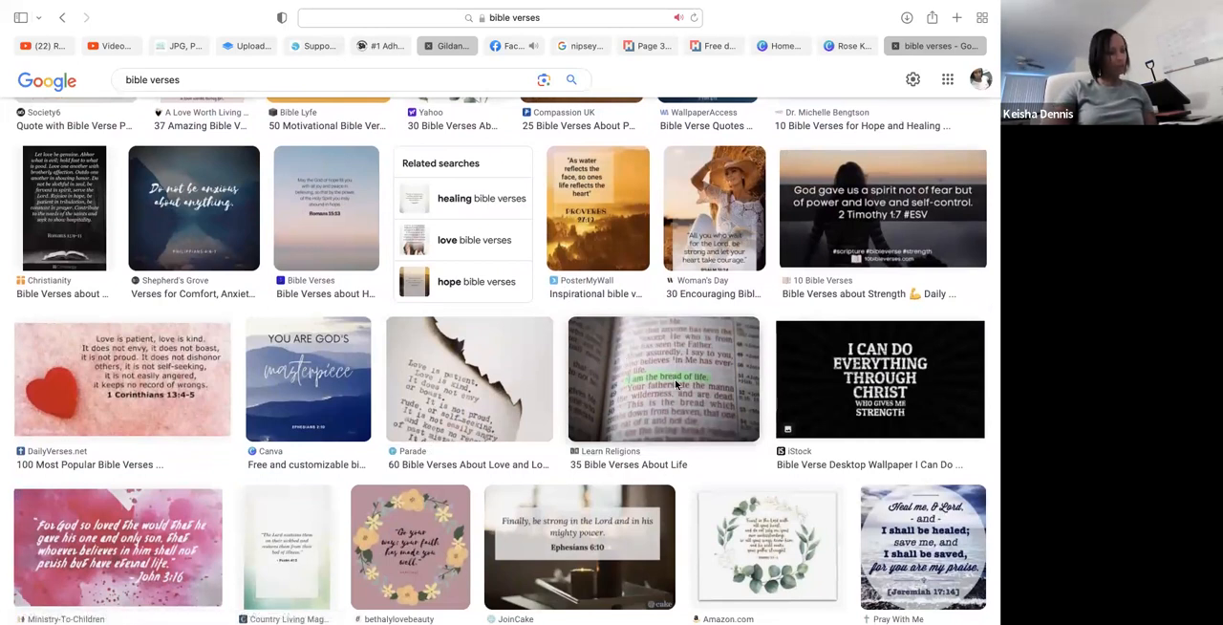
{"action": "right_click", "coordinate": [680, 328]}
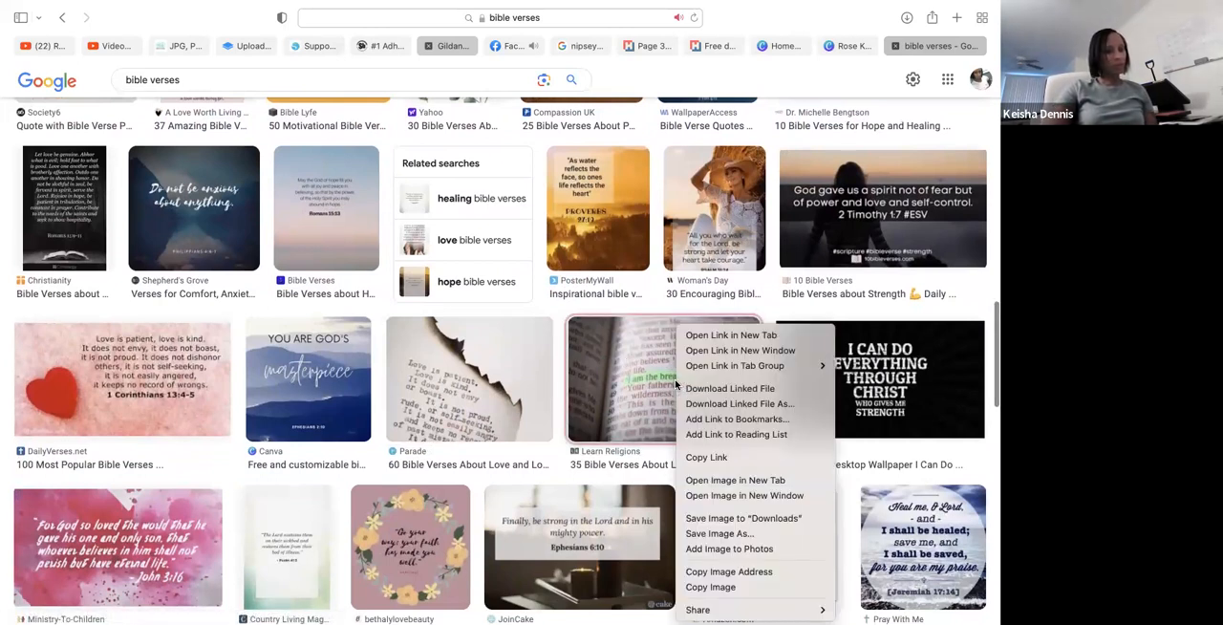
{"action": "left_click", "coordinate": [726, 549]}
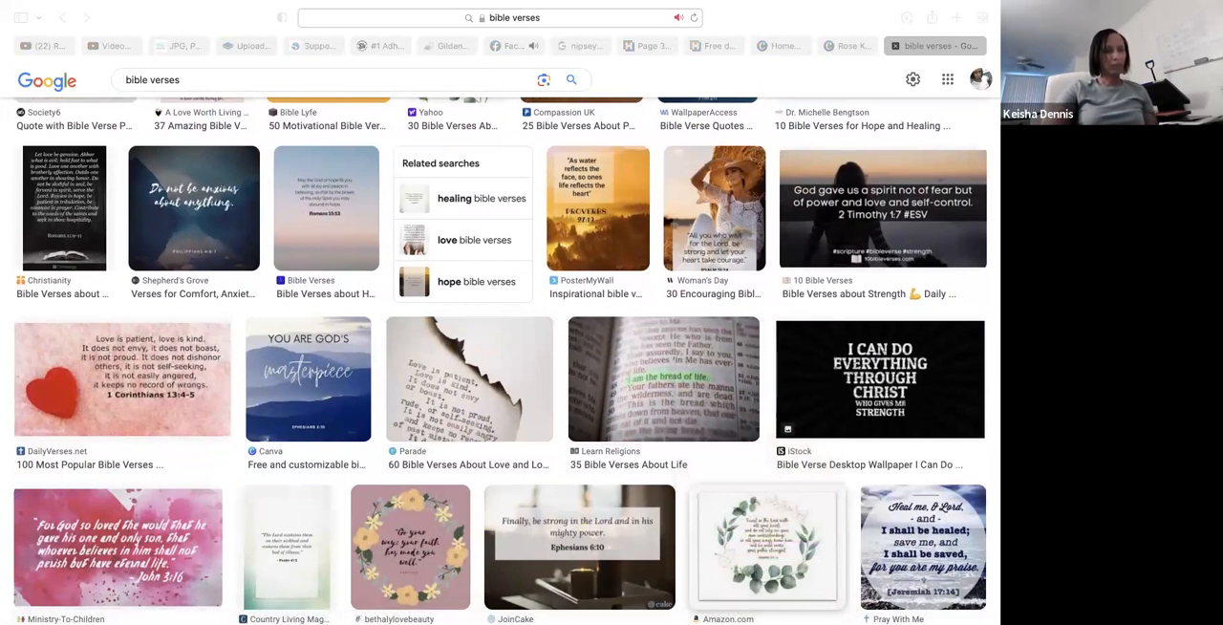
- Return to Photoshop, bring up the Photos library and place the saved Bible page image from it into the 13 x 19 in document
{"action": "mouse_move", "coordinate": [820, 613]}
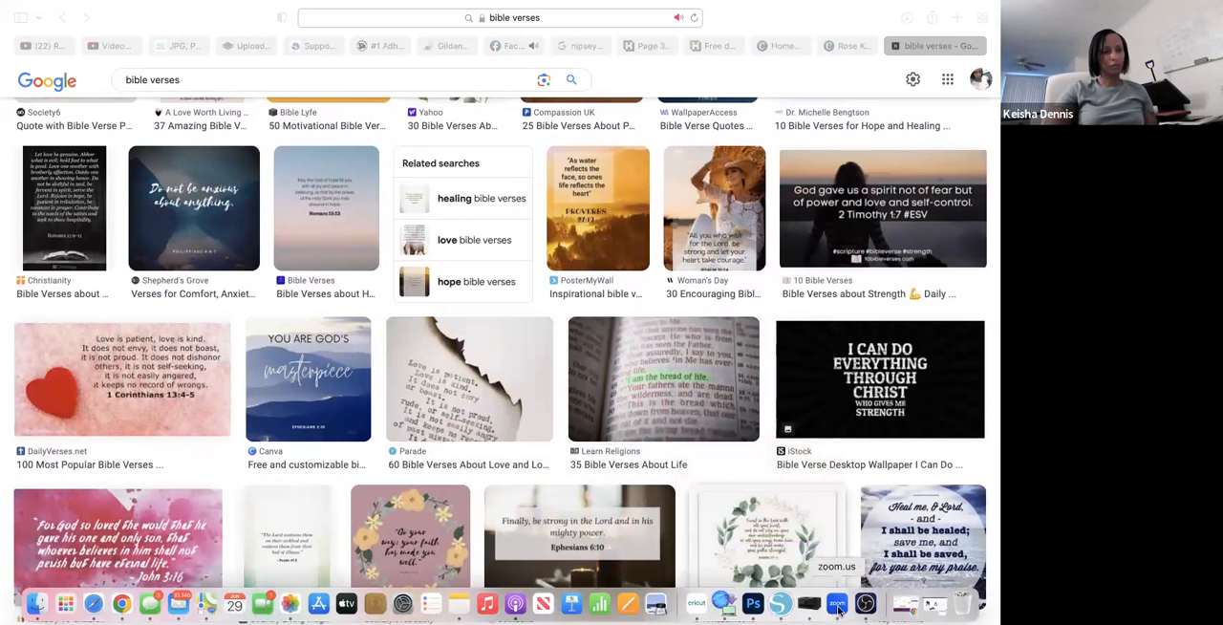
{"action": "left_click", "coordinate": [753, 606]}
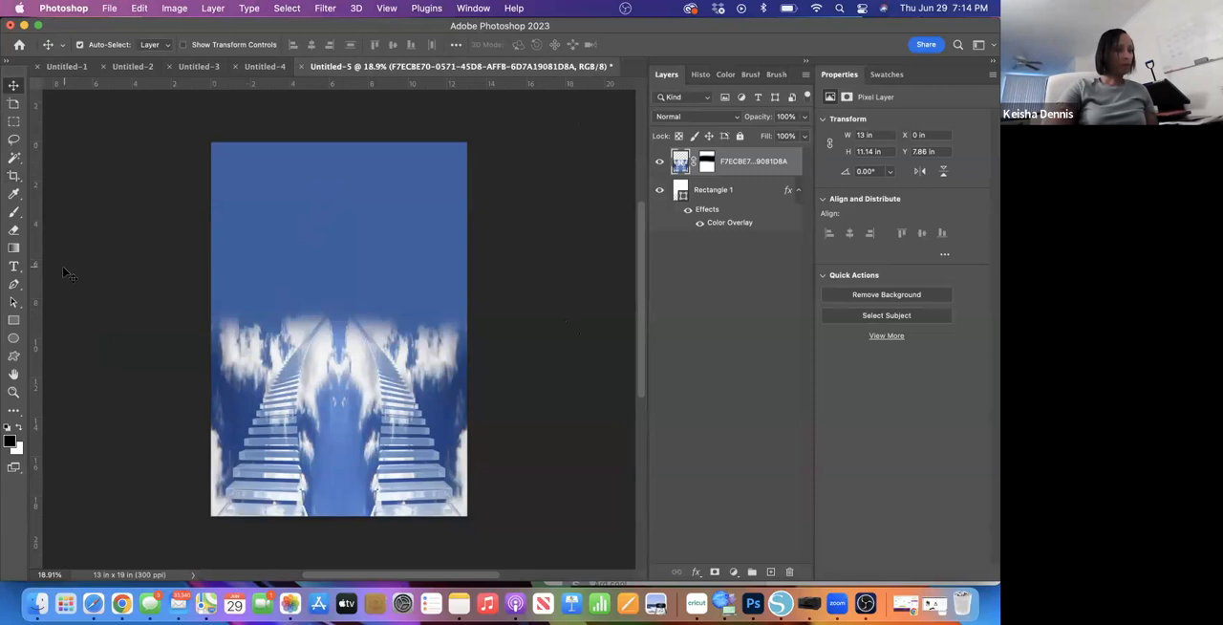
{"action": "left_click", "coordinate": [290, 604]}
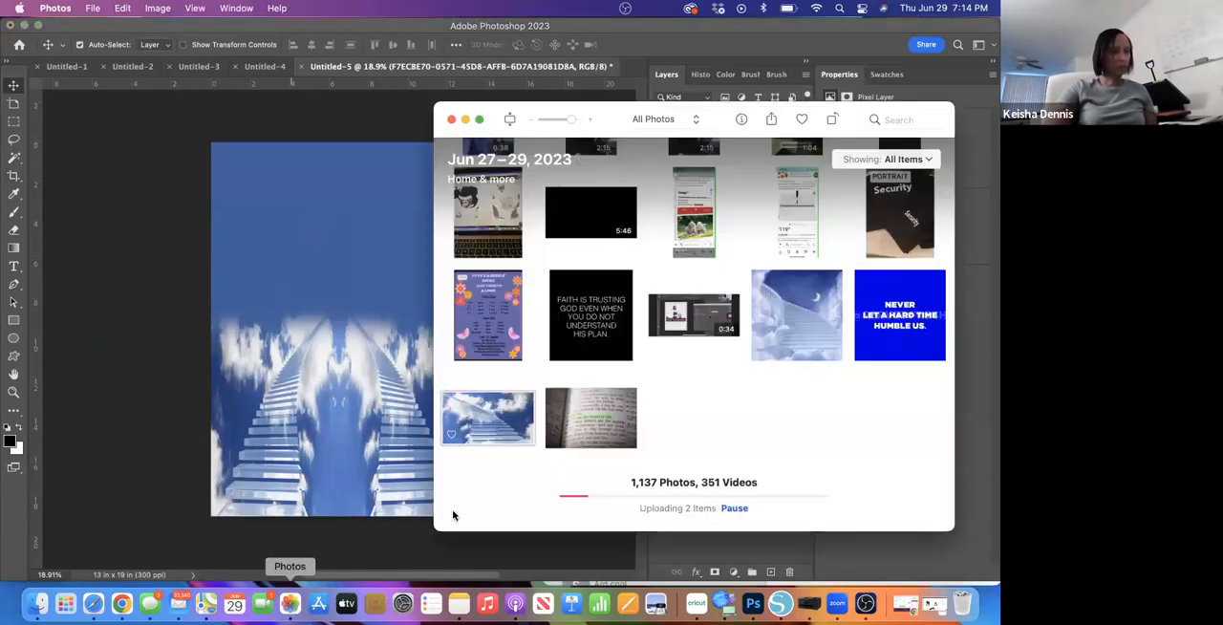
{"action": "left_click", "coordinate": [602, 420]}
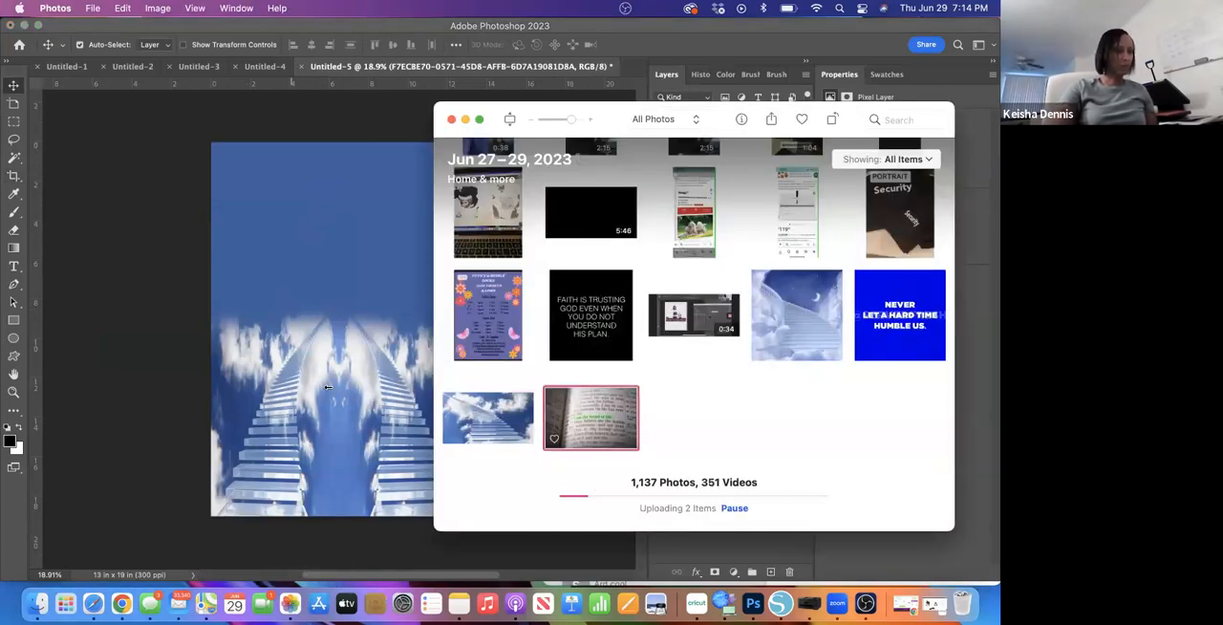
{"action": "left_click_drag", "start_coordinate": [583, 420], "coordinate": [289, 401]}
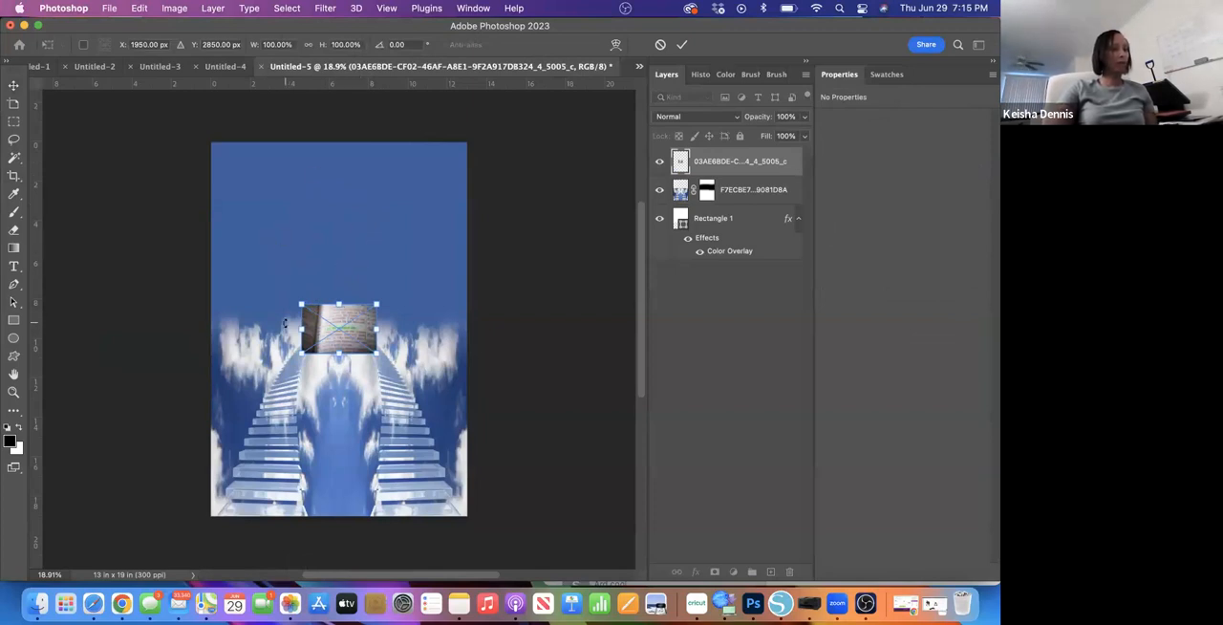
- Stretch the placed Bible page to 13 in wide and about 11.22 in high, covering the canvas from its upper edge
{"action": "left_click_drag", "start_coordinate": [302, 306], "coordinate": [212, 185]}
{"action": "left_click_drag", "start_coordinate": [293, 185], "coordinate": [292, 142]}
{"action": "left_click_drag", "start_coordinate": [379, 246], "coordinate": [466, 247]}
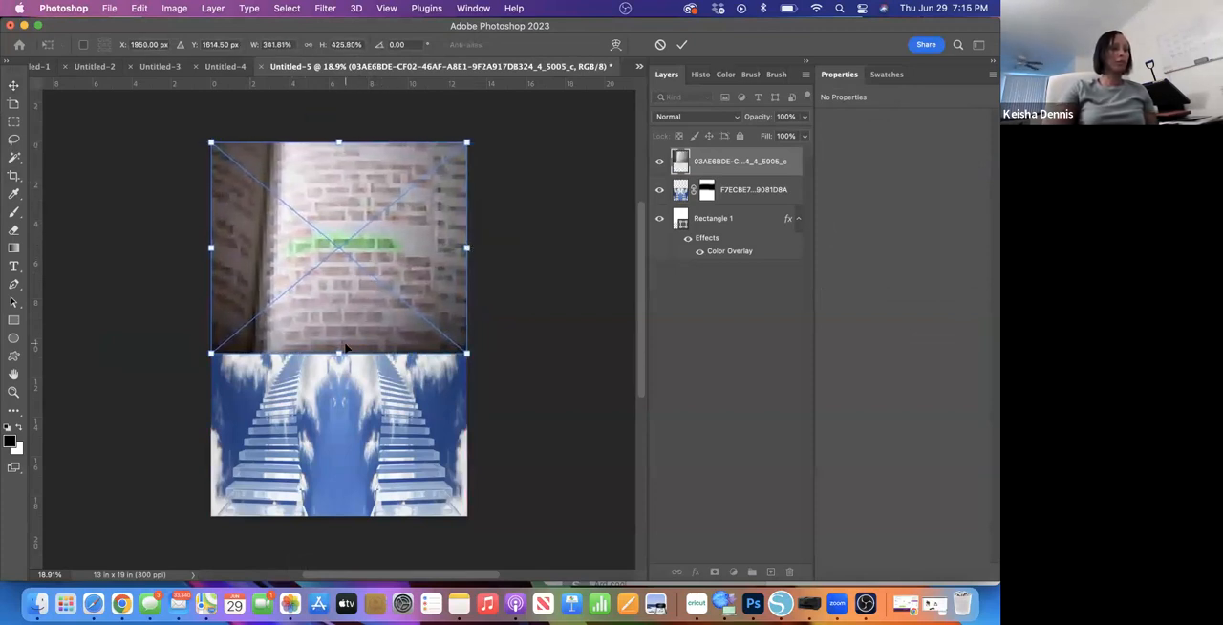
{"action": "left_click_drag", "start_coordinate": [336, 365], "coordinate": [337, 374]}
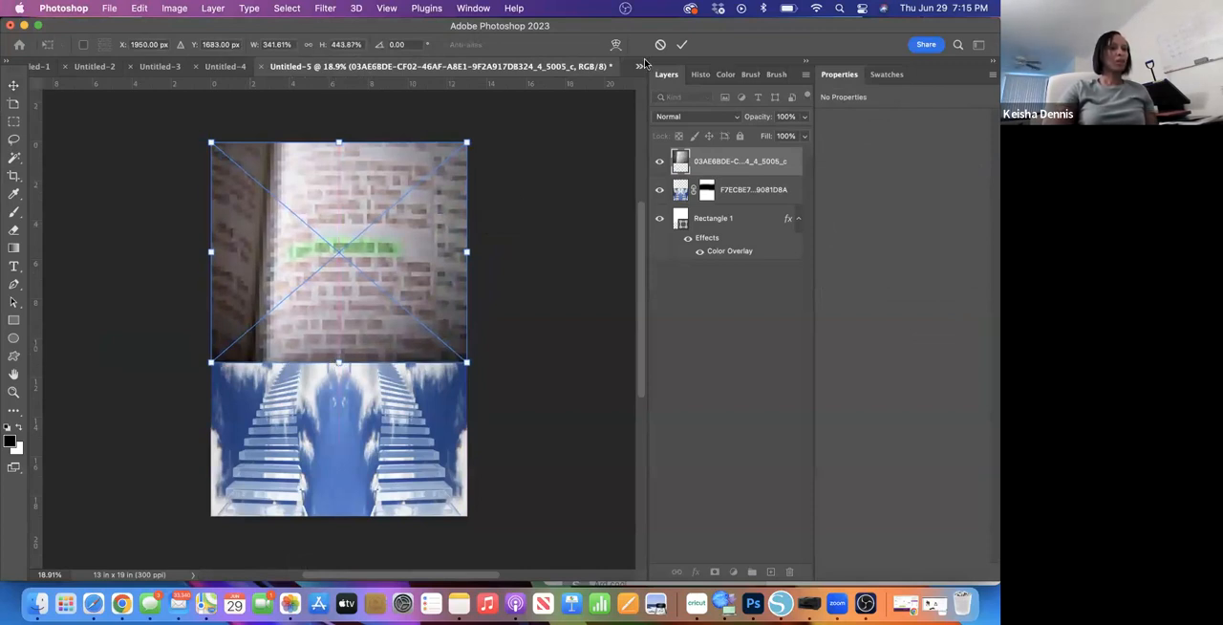
{"action": "left_click", "coordinate": [681, 45]}
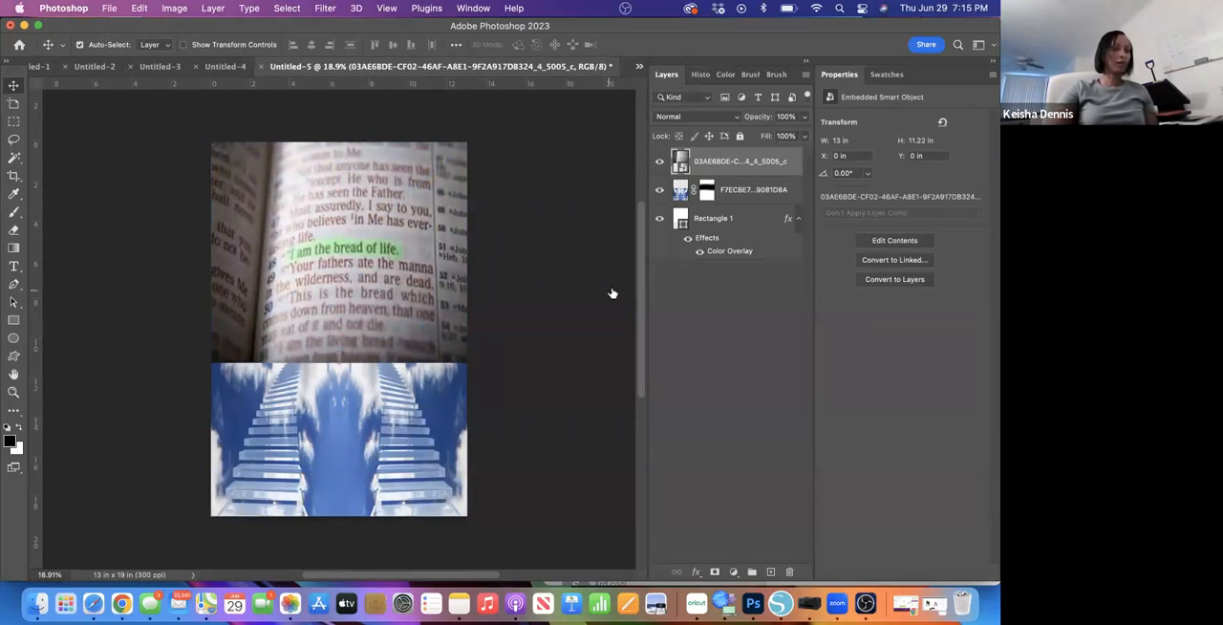
- Move the Bible page layer beneath the staircase layer and set its blend mode to Screen
{"action": "left_click_drag", "start_coordinate": [750, 176], "coordinate": [743, 204]}
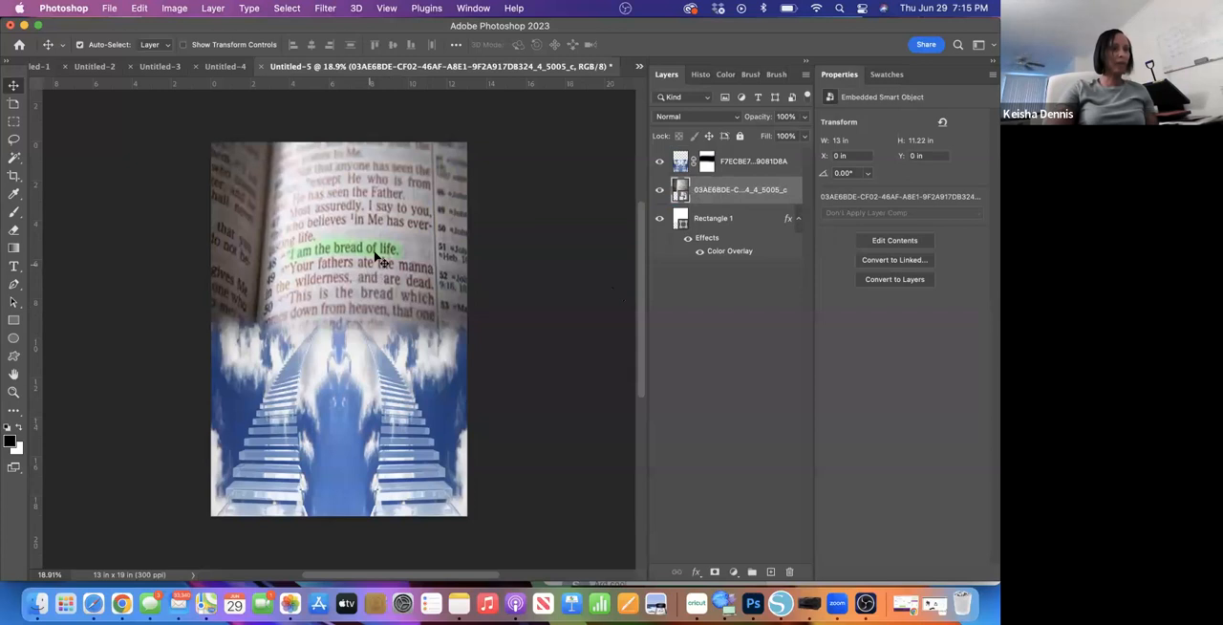
{"action": "double_click", "coordinate": [738, 204]}
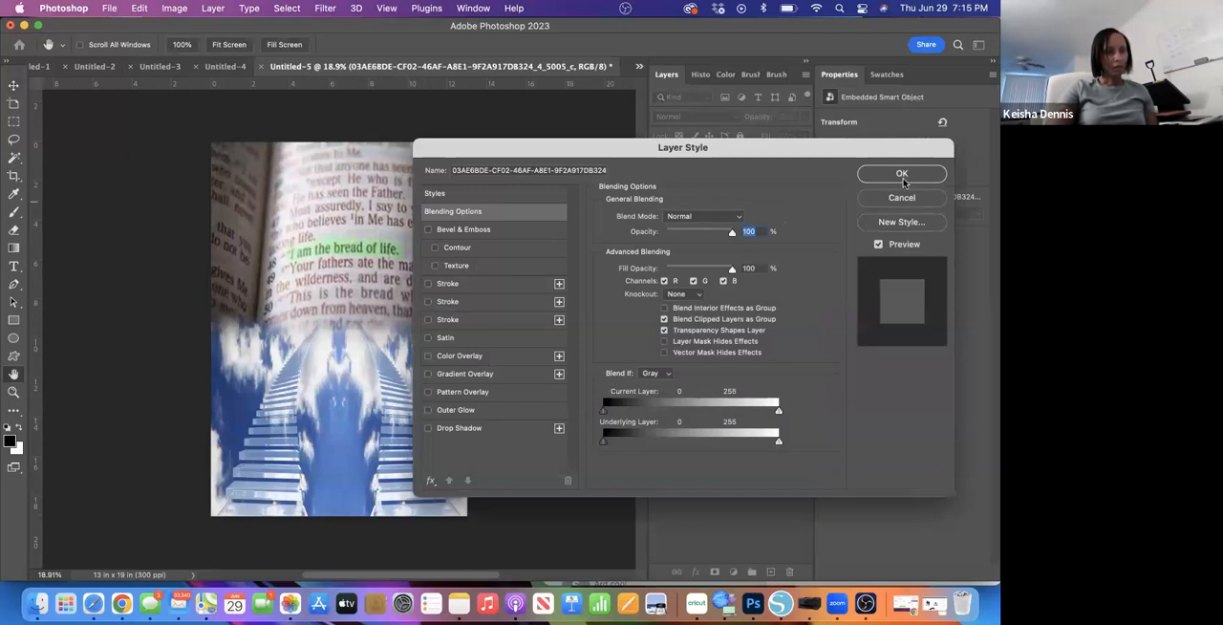
{"action": "left_click", "coordinate": [902, 198]}
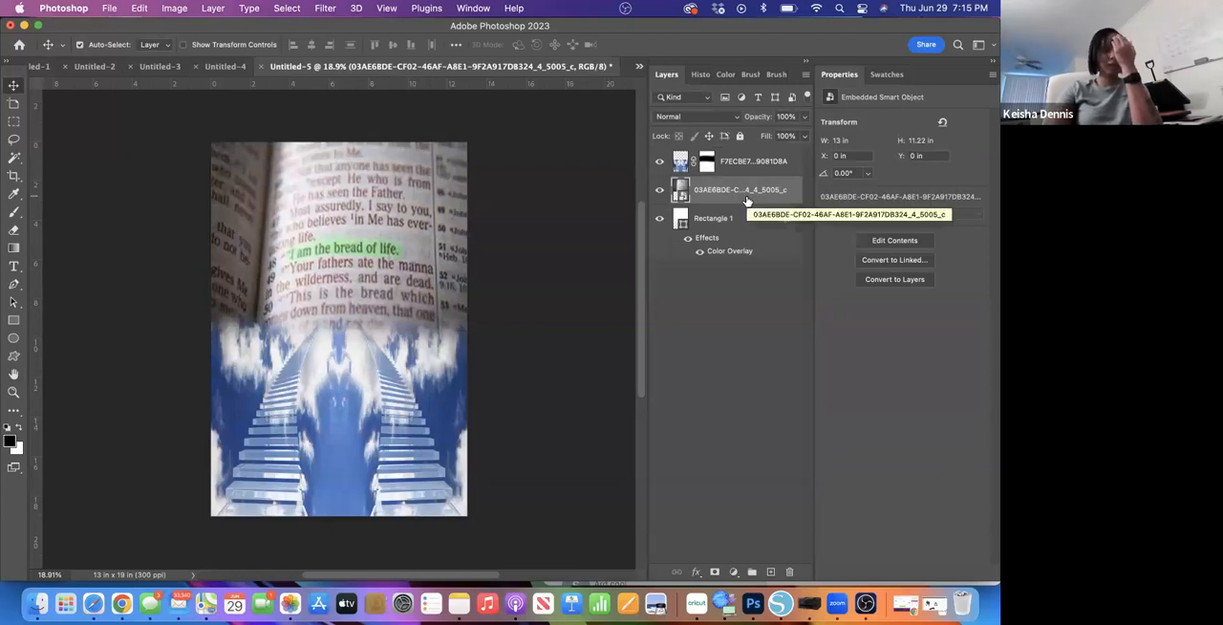
{"action": "left_click", "coordinate": [734, 118]}
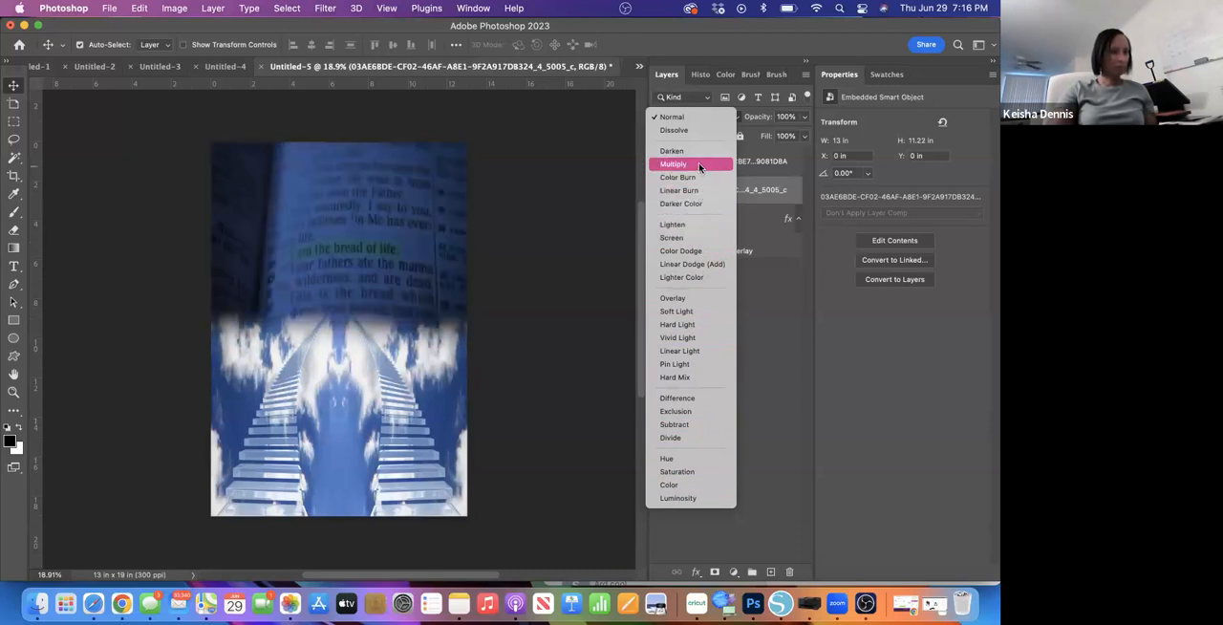
{"action": "left_click", "coordinate": [694, 241]}
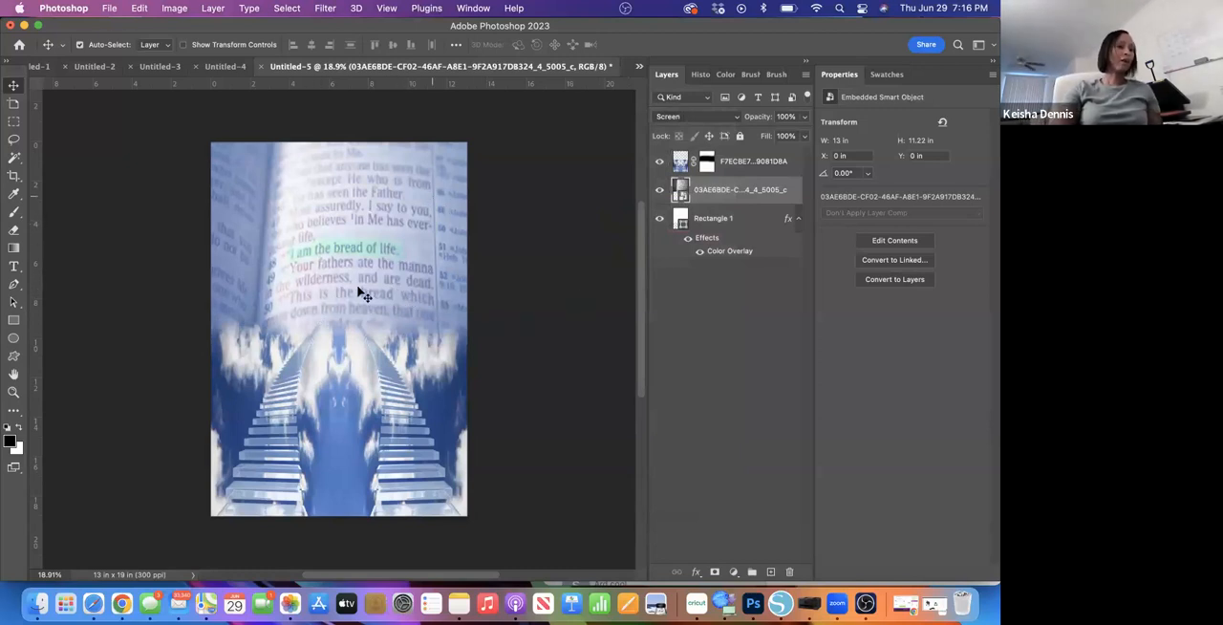
- Lower the Bible page layer's opacity to 25% in its blending options
{"action": "double_click", "coordinate": [743, 204]}
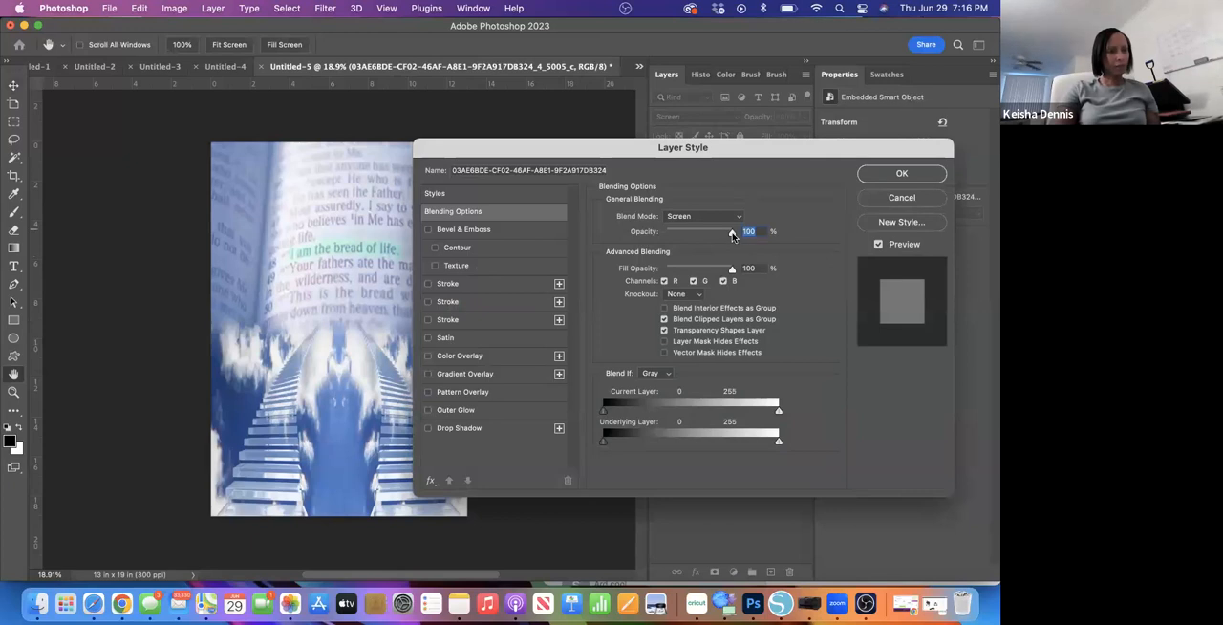
{"action": "left_click_drag", "start_coordinate": [731, 235], "coordinate": [682, 234]}
{"action": "left_click", "coordinate": [899, 175]}
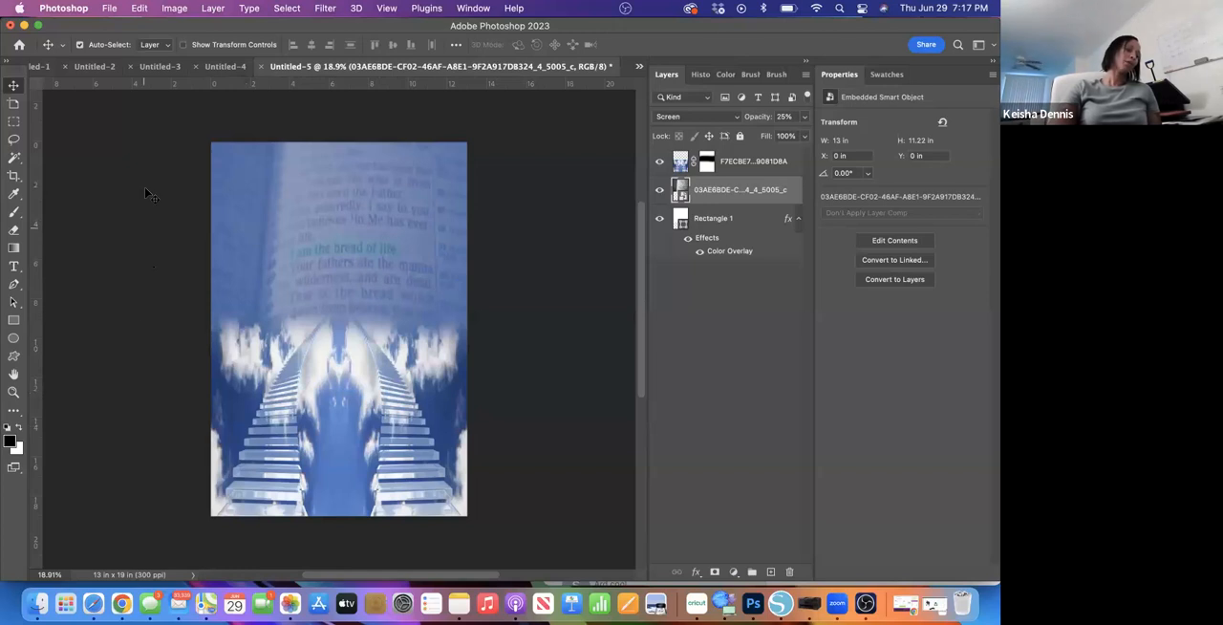
- Place the Nipsey hussel portrait image from the Downloads folder into the document as an embedded object
{"action": "left_click", "coordinate": [112, 7]}
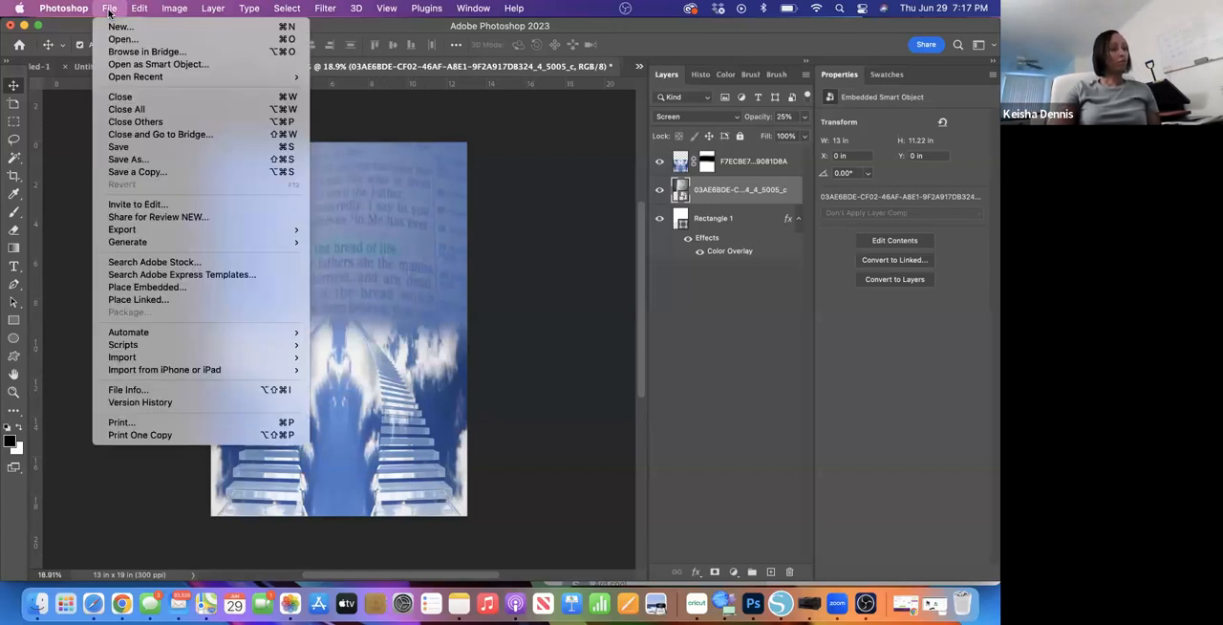
{"action": "mouse_move", "coordinate": [131, 250]}
{"action": "left_click", "coordinate": [140, 288]}
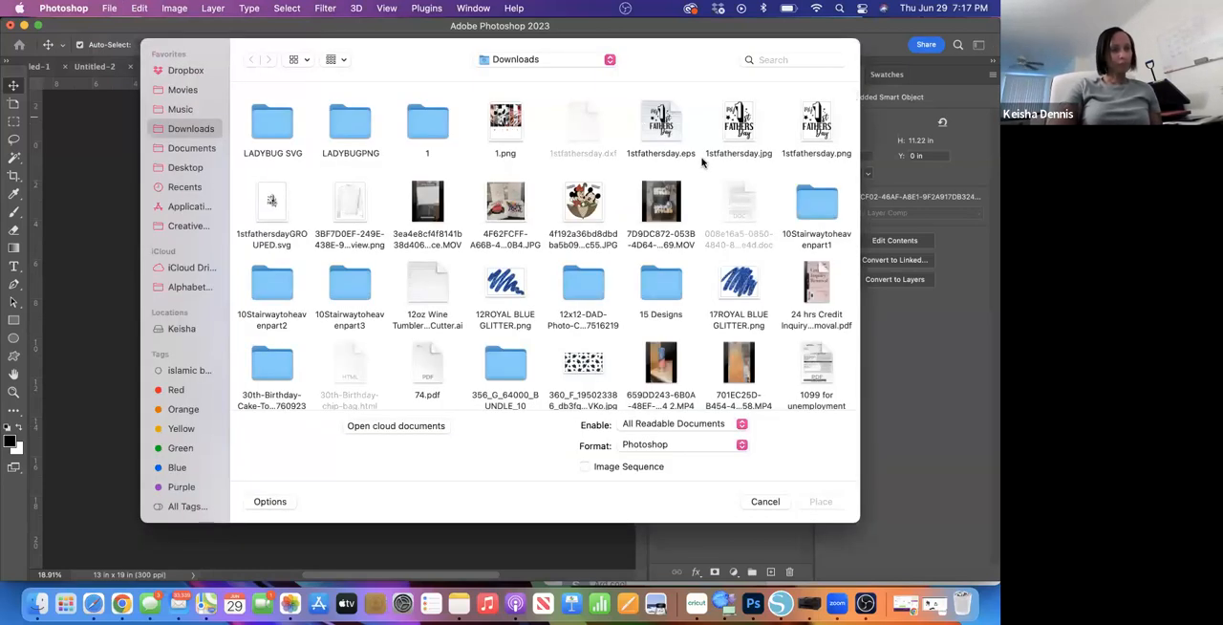
{"action": "scroll", "coordinate": [574, 339], "scroll_direction": "down", "scroll_amount": 10}
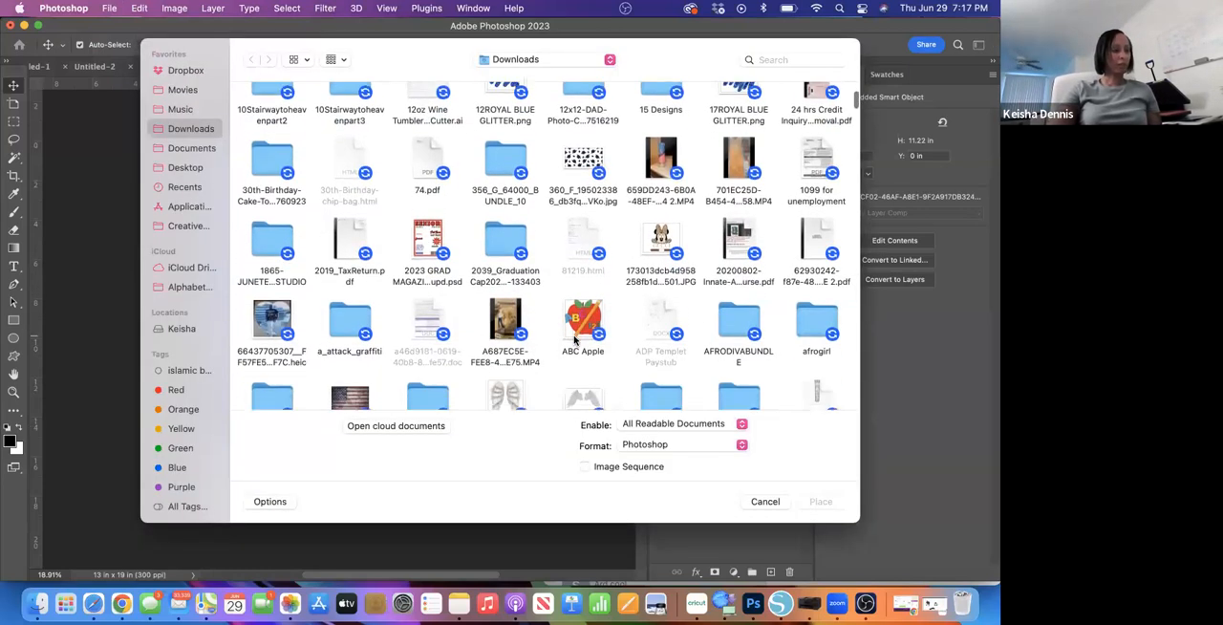
{"action": "scroll", "coordinate": [575, 339], "scroll_direction": "down", "scroll_amount": 15}
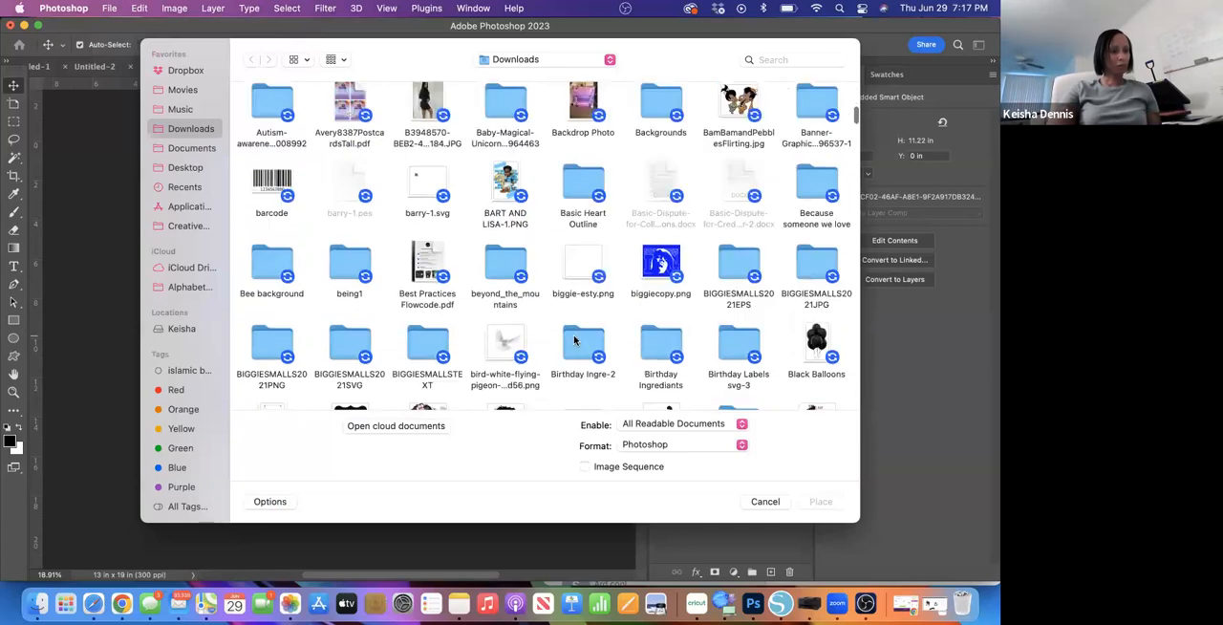
{"action": "scroll", "coordinate": [574, 339], "scroll_direction": "down", "scroll_amount": 15}
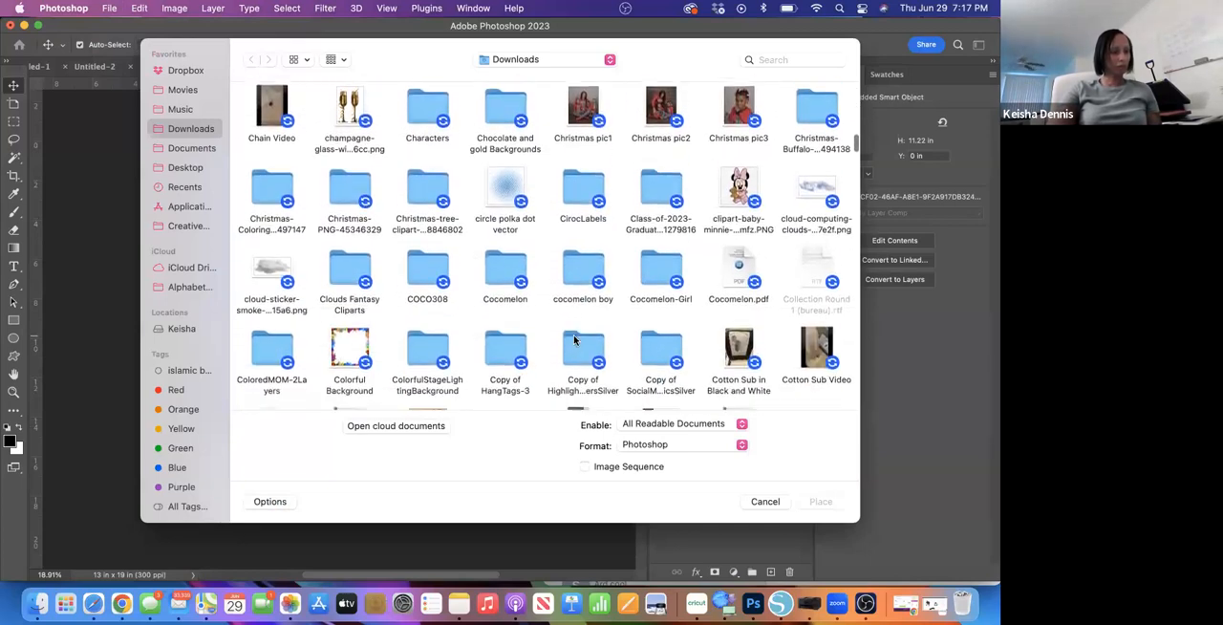
{"action": "scroll", "coordinate": [574, 340], "scroll_direction": "down", "scroll_amount": 15}
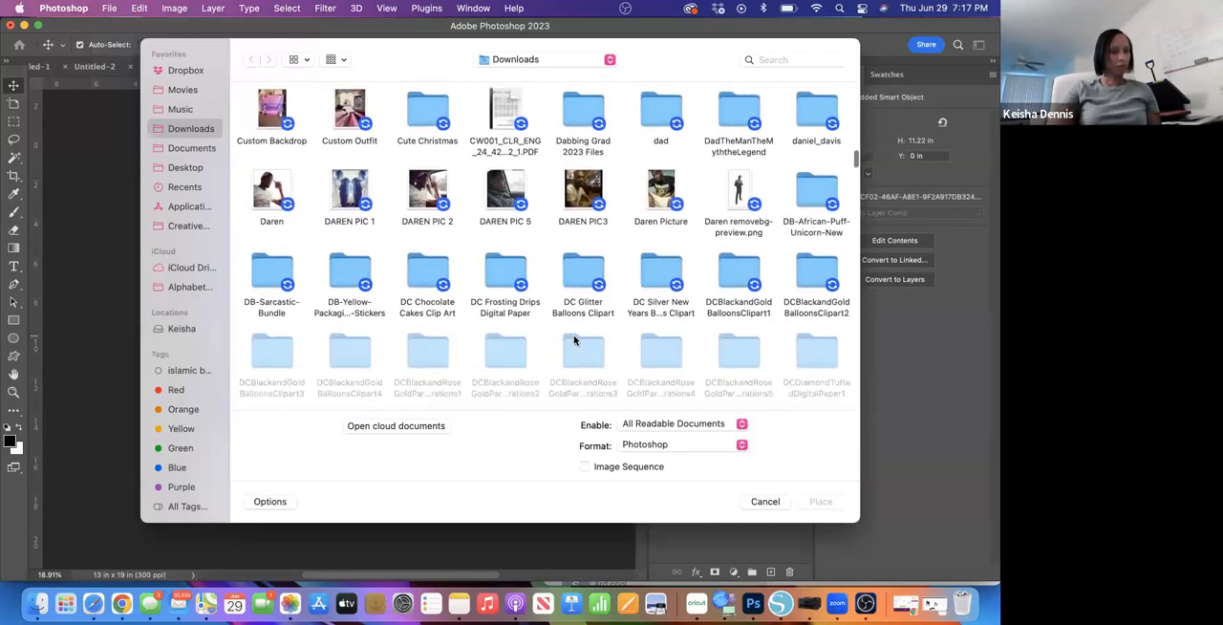
{"action": "scroll", "coordinate": [574, 339], "scroll_direction": "down", "scroll_amount": 15}
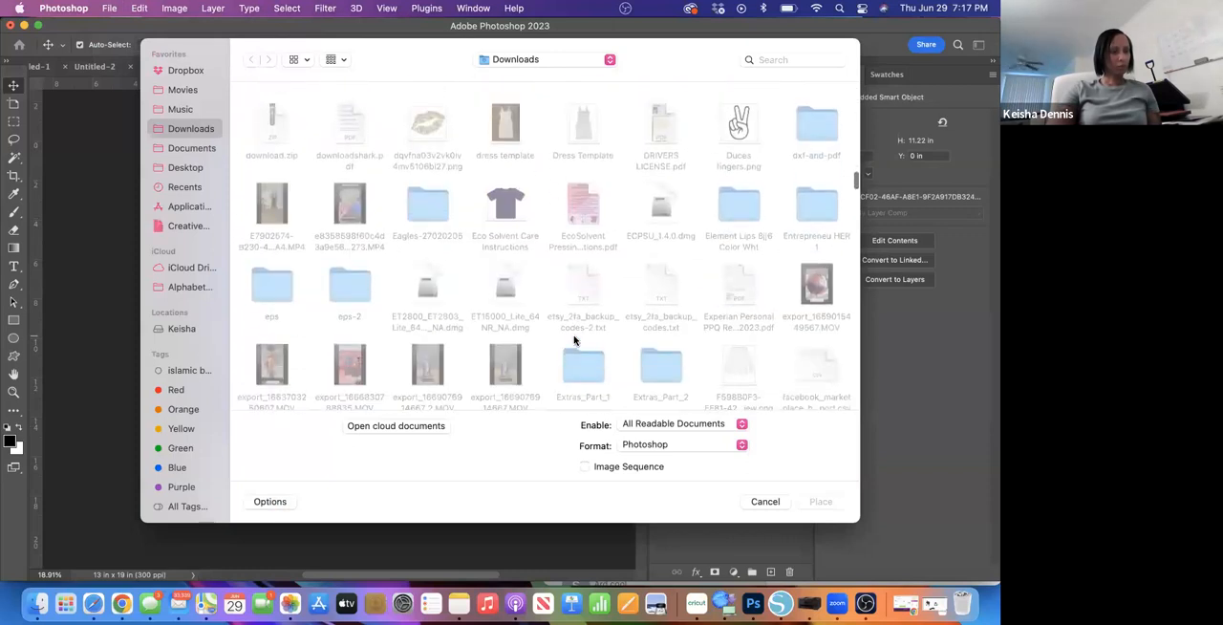
{"action": "scroll", "coordinate": [574, 339], "scroll_direction": "down", "scroll_amount": 15}
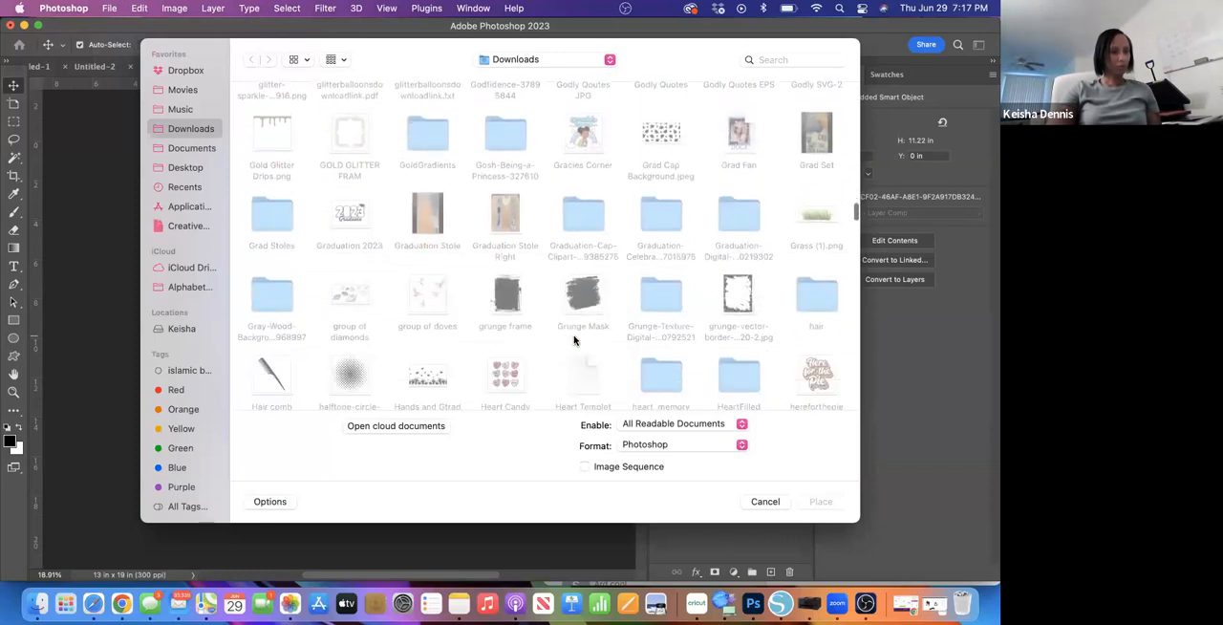
{"action": "scroll", "coordinate": [574, 339], "scroll_direction": "down", "scroll_amount": 15}
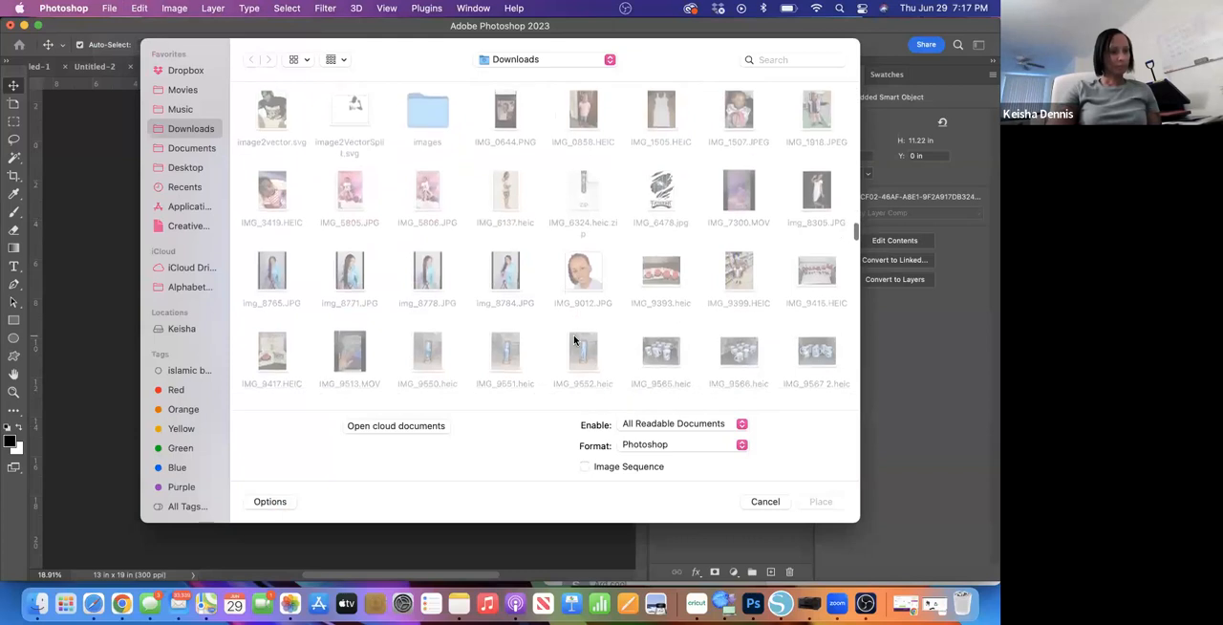
{"action": "scroll", "coordinate": [574, 340], "scroll_direction": "down", "scroll_amount": 15}
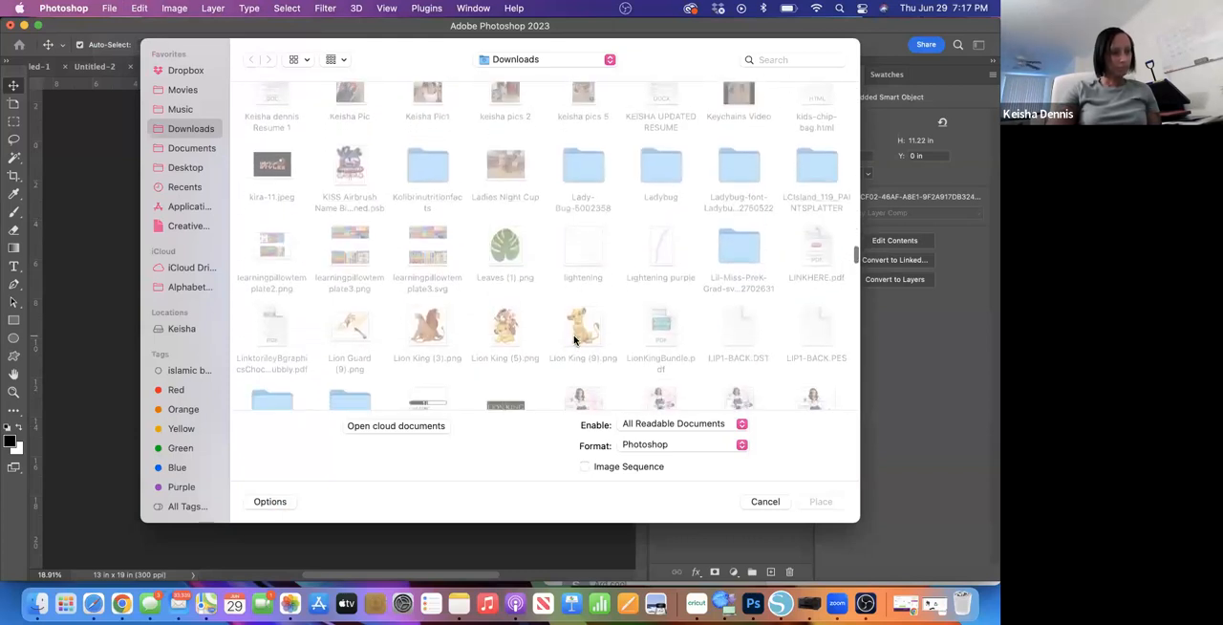
{"action": "scroll", "coordinate": [575, 339], "scroll_direction": "down", "scroll_amount": 15}
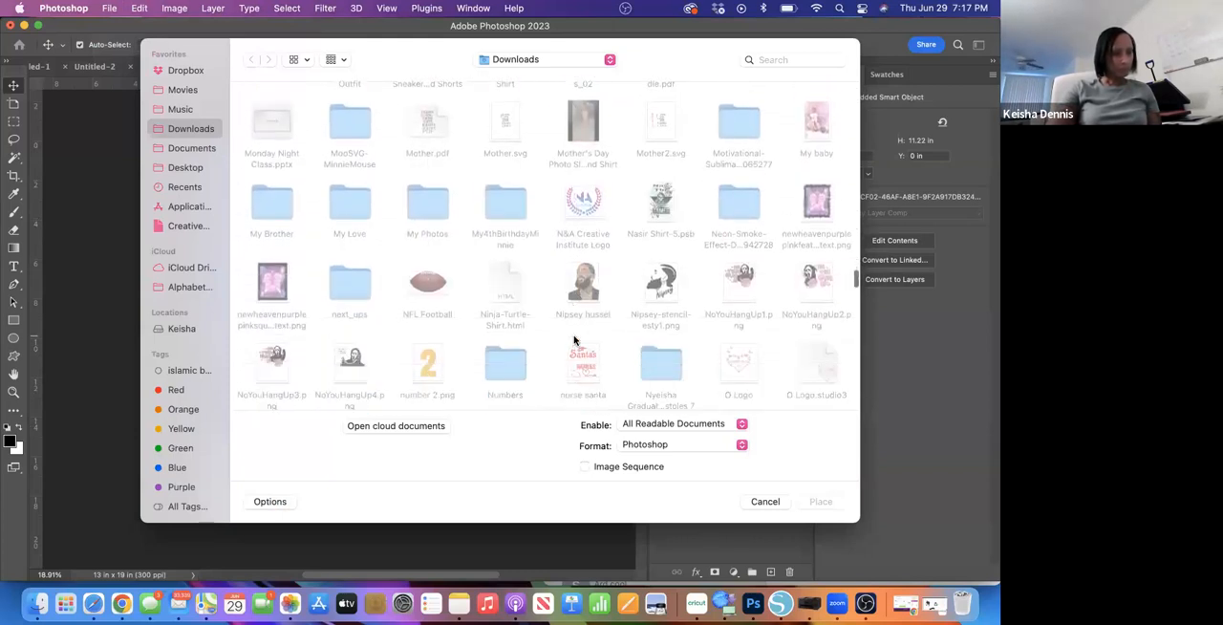
{"action": "left_click", "coordinate": [590, 212]}
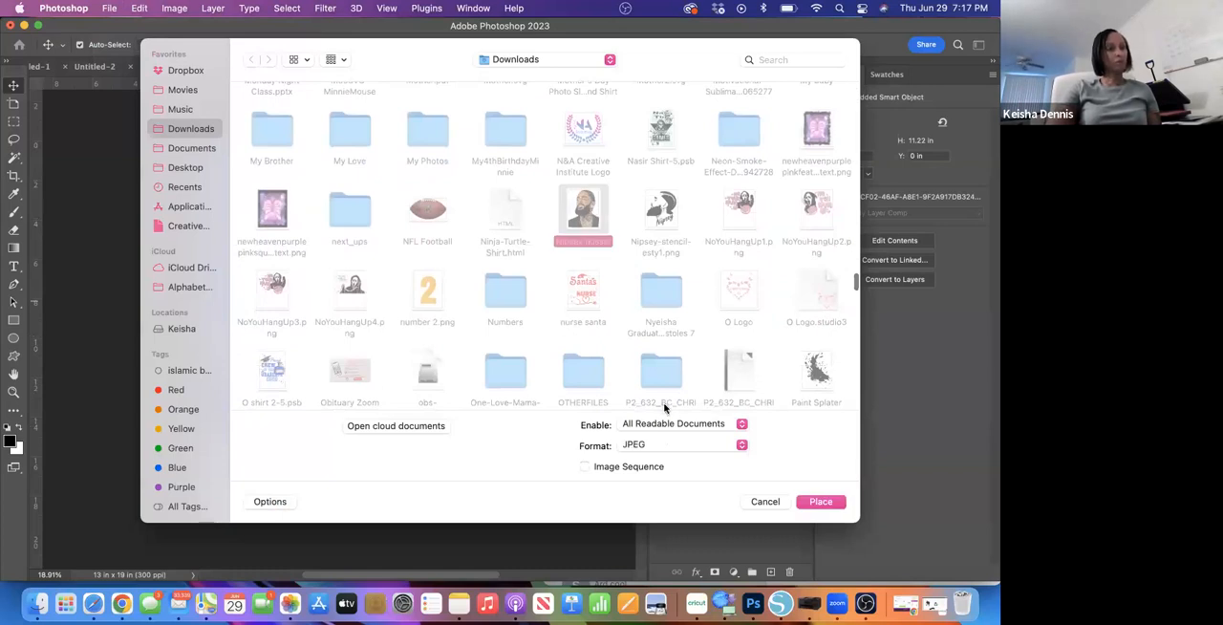
{"action": "left_click", "coordinate": [814, 506]}
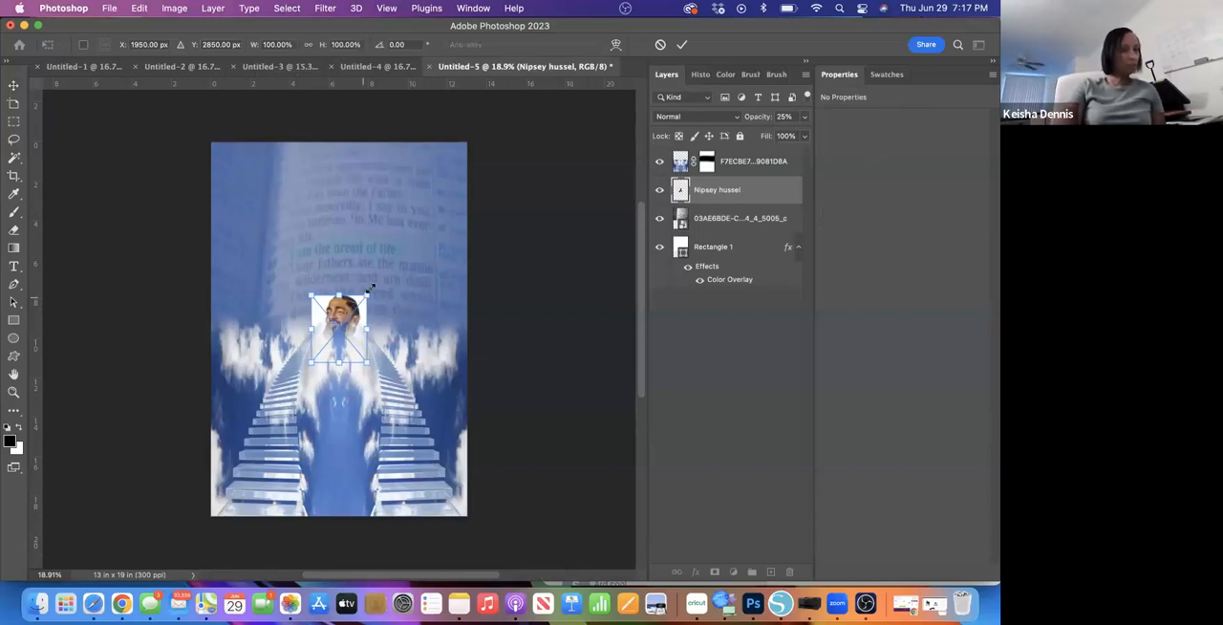
- Enlarge the placed portrait to about 9.27 in wide and 9.67 in high and position it above the stairways
{"action": "left_click_drag", "start_coordinate": [367, 296], "coordinate": [442, 203]}
{"action": "left_click_drag", "start_coordinate": [292, 366], "coordinate": [259, 393]}
{"action": "left_click_drag", "start_coordinate": [347, 279], "coordinate": [345, 232]}
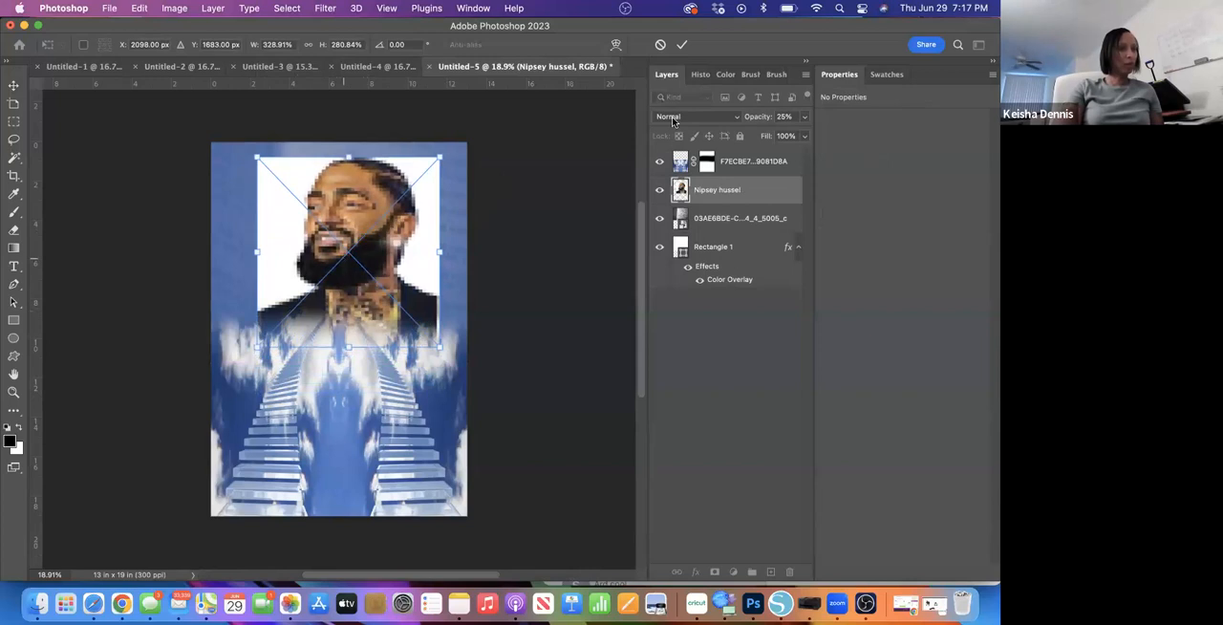
{"action": "left_click", "coordinate": [682, 46]}
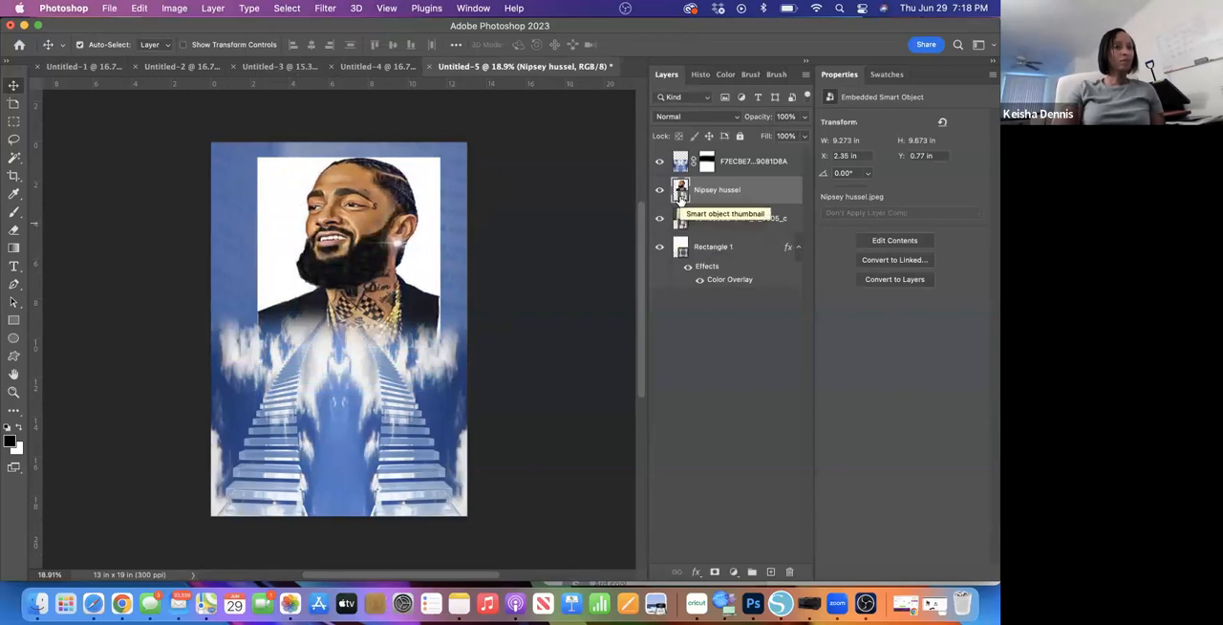
{"action": "right_click", "coordinate": [752, 195]}
{"action": "left_click", "coordinate": [755, 197]}
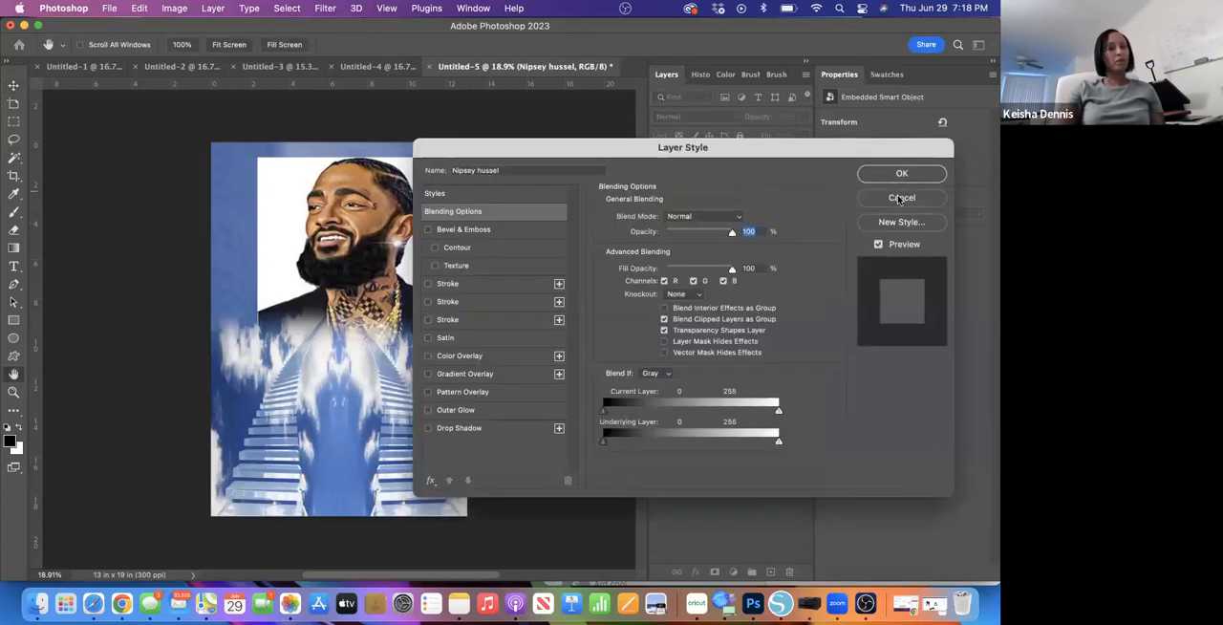
{"action": "left_click", "coordinate": [898, 198]}
{"action": "double_click", "coordinate": [765, 194]}
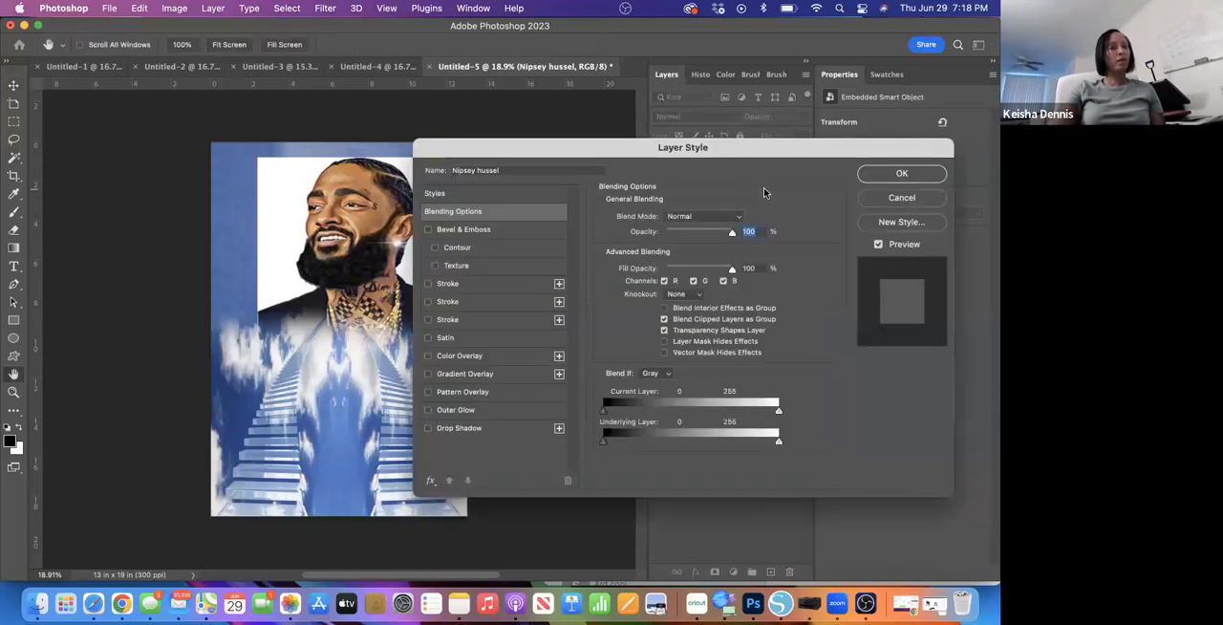
{"action": "left_click", "coordinate": [901, 176]}
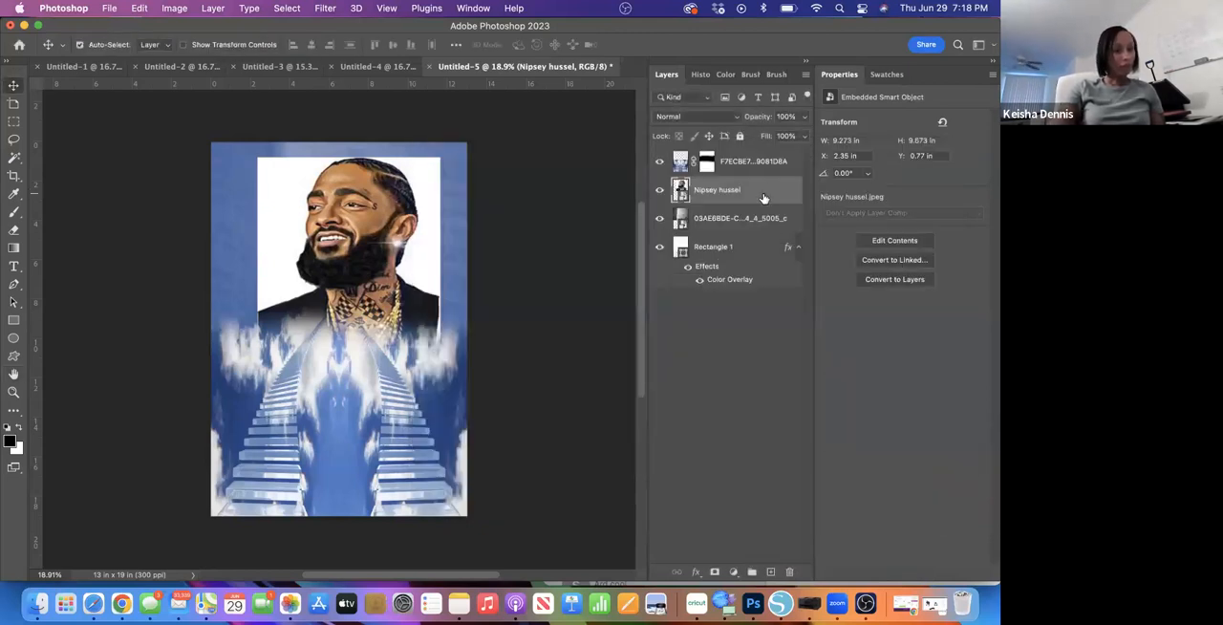
- Rasterize the portrait layer and remove its white background with the Remove background quick action
{"action": "right_click", "coordinate": [764, 197]}
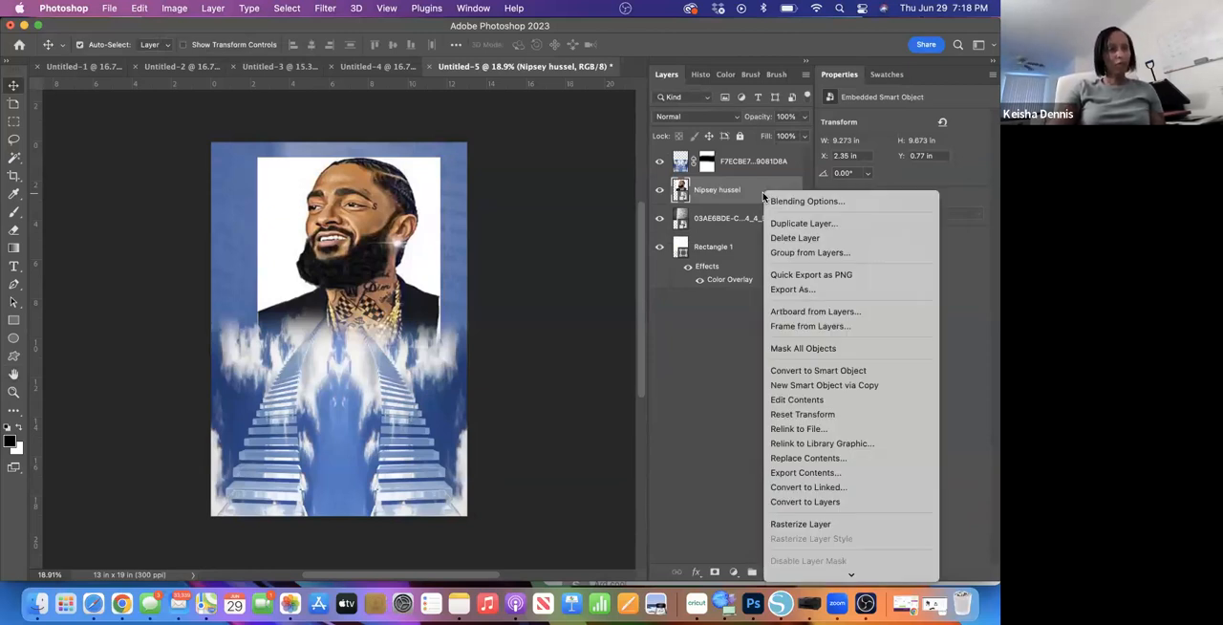
{"action": "left_click", "coordinate": [810, 524]}
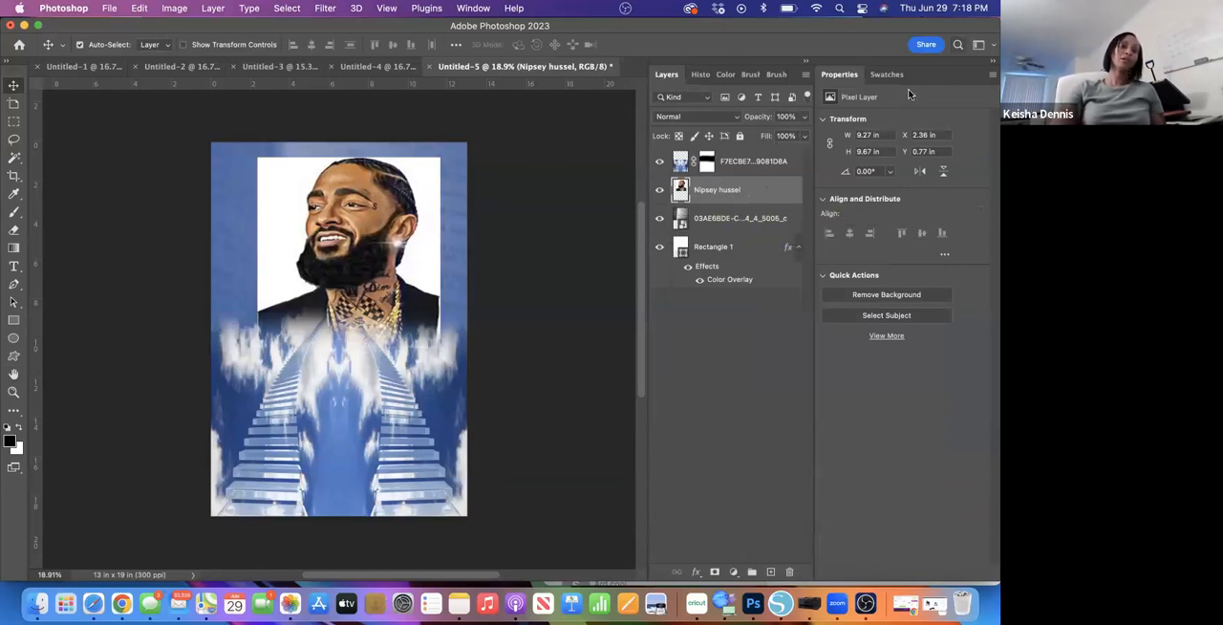
{"action": "left_click", "coordinate": [957, 47]}
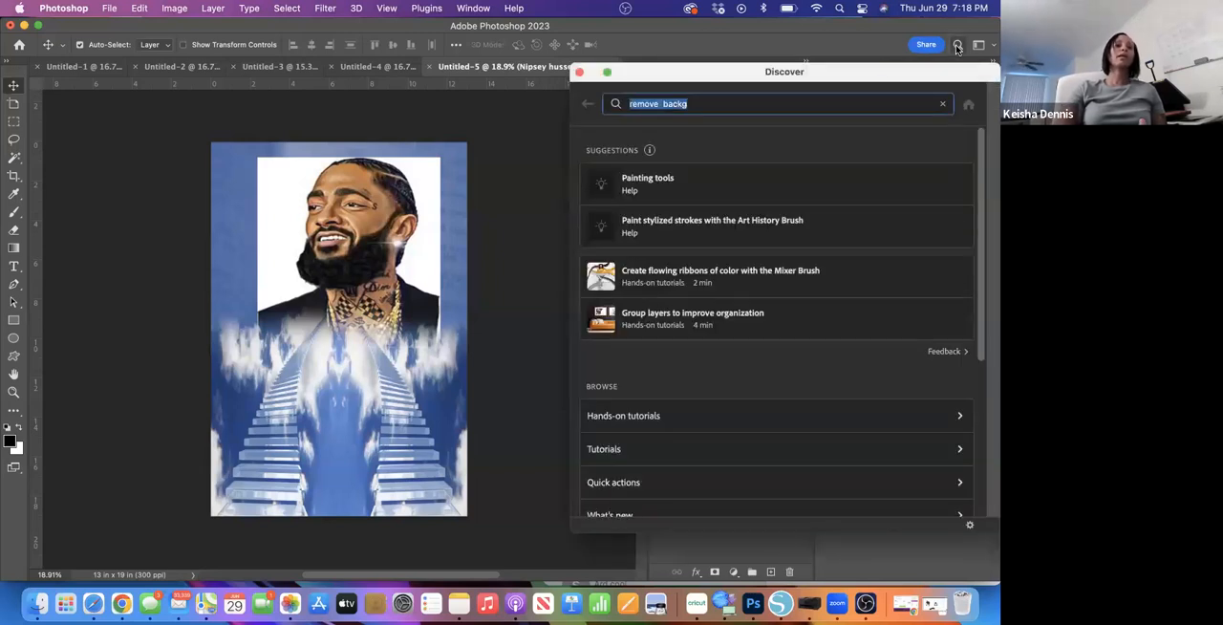
{"action": "left_click", "coordinate": [707, 103]}
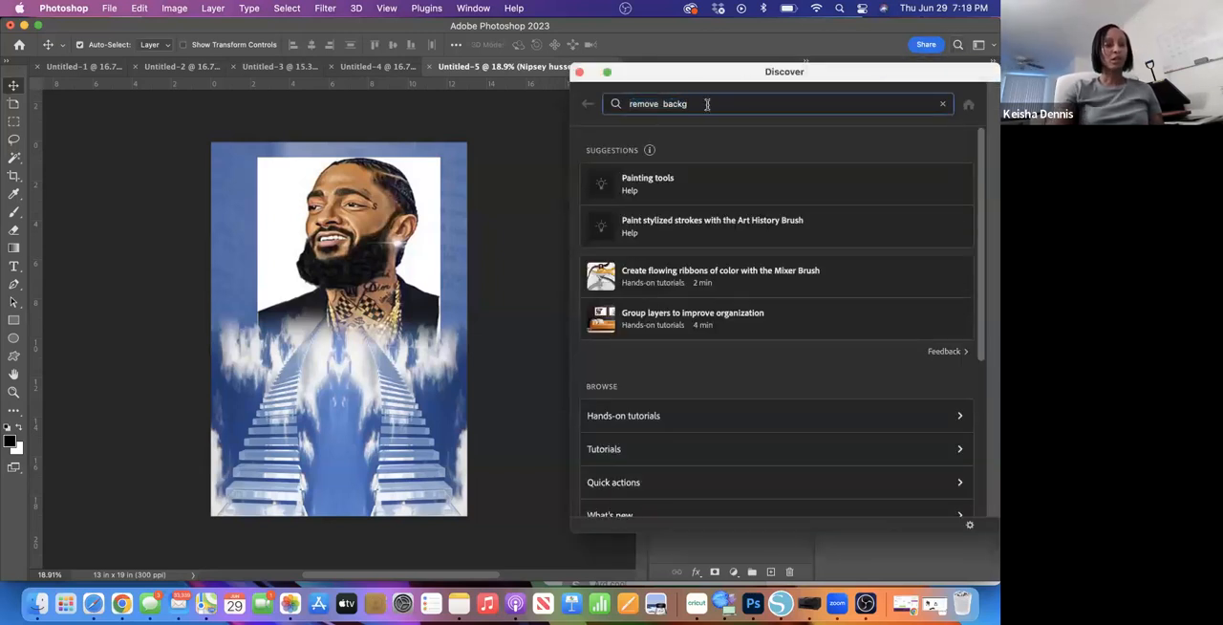
{"action": "key", "text": "BackSpace"}
{"action": "key", "text": "BackSpace"}
{"action": "key", "text": "BackSpace"}
{"action": "key", "text": "BackSpace"}
{"action": "key", "text": "BackSpace"}
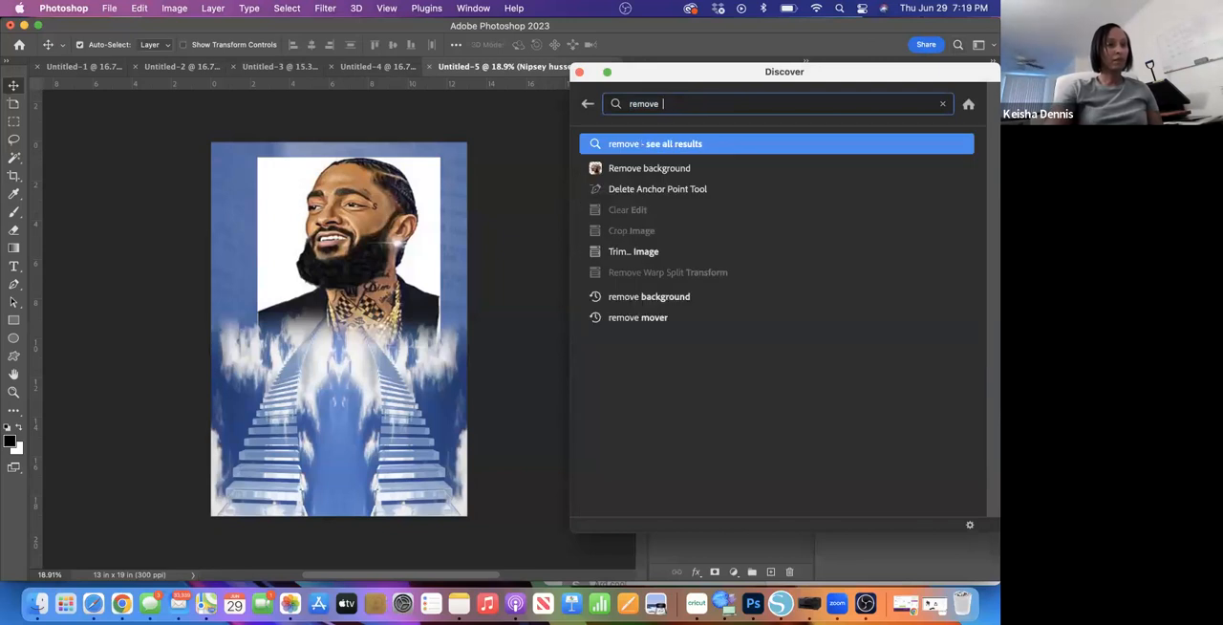
{"action": "left_click", "coordinate": [662, 170]}
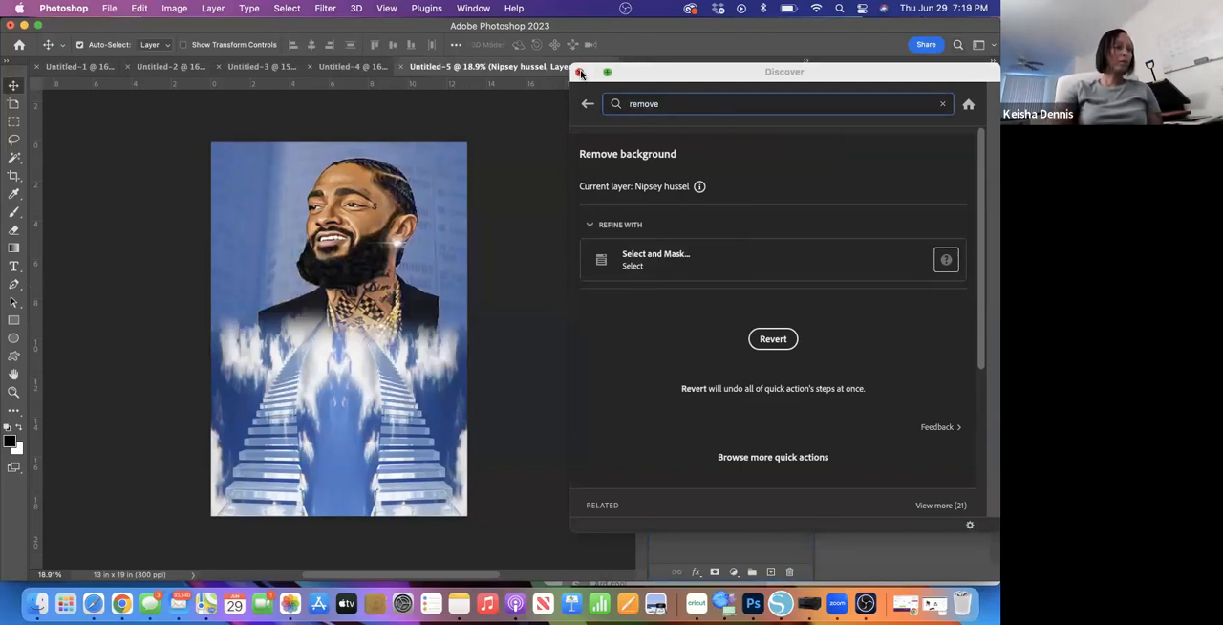
{"action": "left_click", "coordinate": [580, 74]}
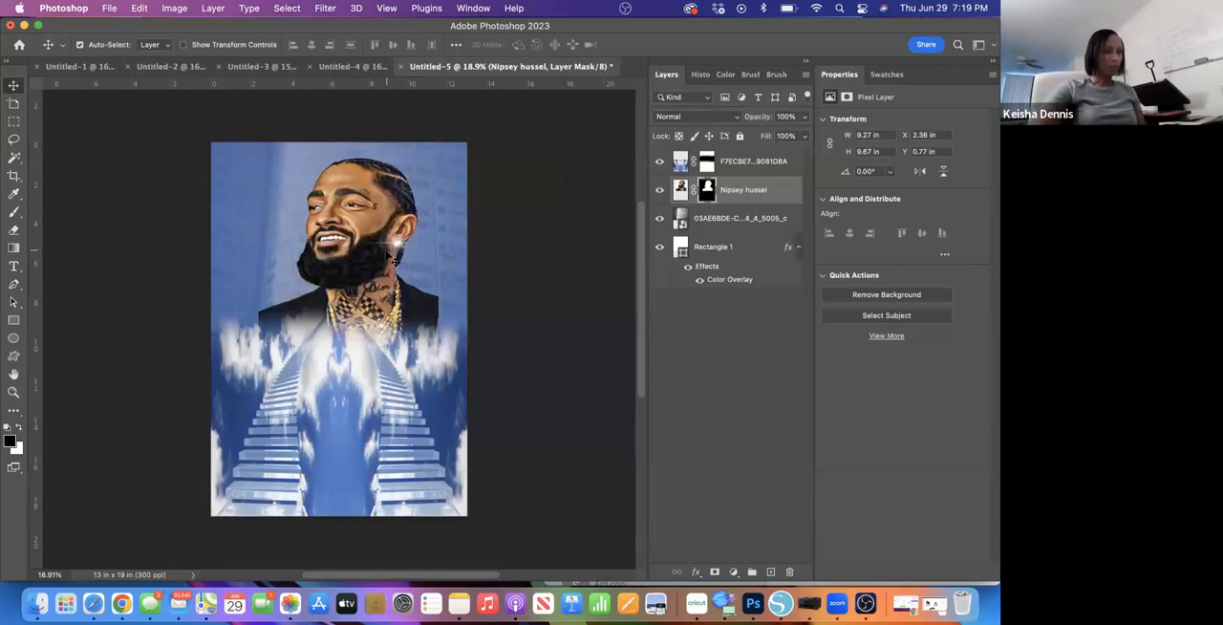
- Move the cut-out portrait to about X 1.86 in, Y 0.77 in and arrange its layer above the staircase layer
{"action": "left_click_drag", "start_coordinate": [388, 256], "coordinate": [367, 247]}
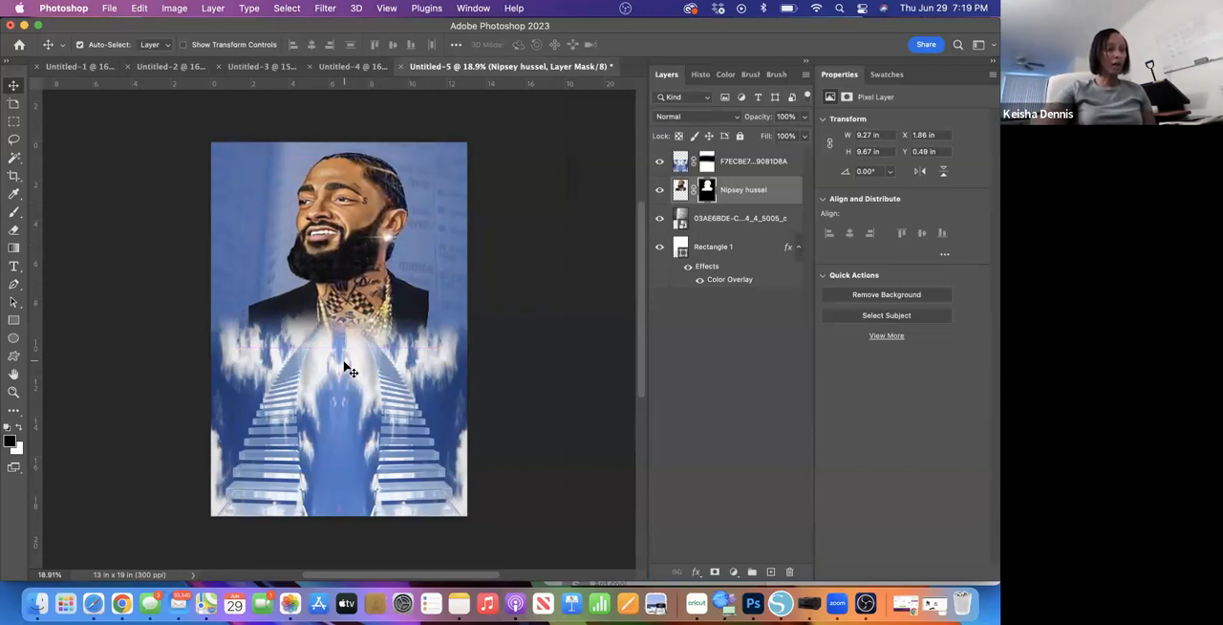
{"action": "mouse_move", "coordinate": [352, 251]}
{"action": "left_mouse_down"}
{"action": "mouse_move", "coordinate": [345, 392]}
{"action": "mouse_move", "coordinate": [348, 261]}
{"action": "left_mouse_up"}
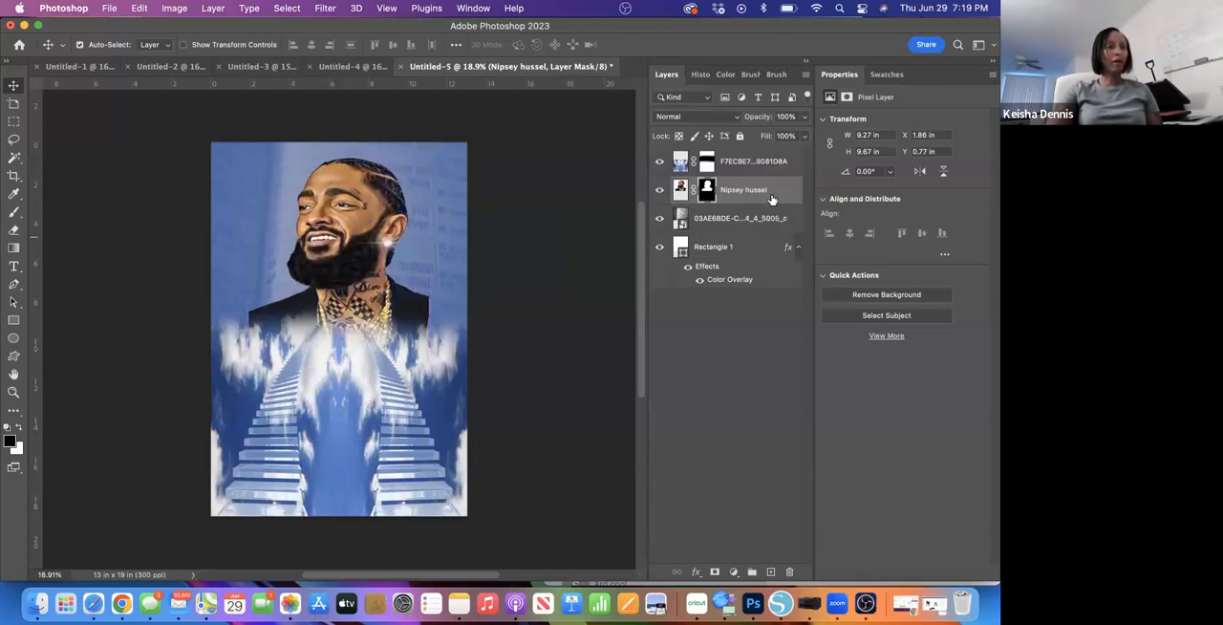
{"action": "left_click", "coordinate": [771, 168]}
{"action": "left_click_drag", "start_coordinate": [772, 168], "coordinate": [769, 200]}
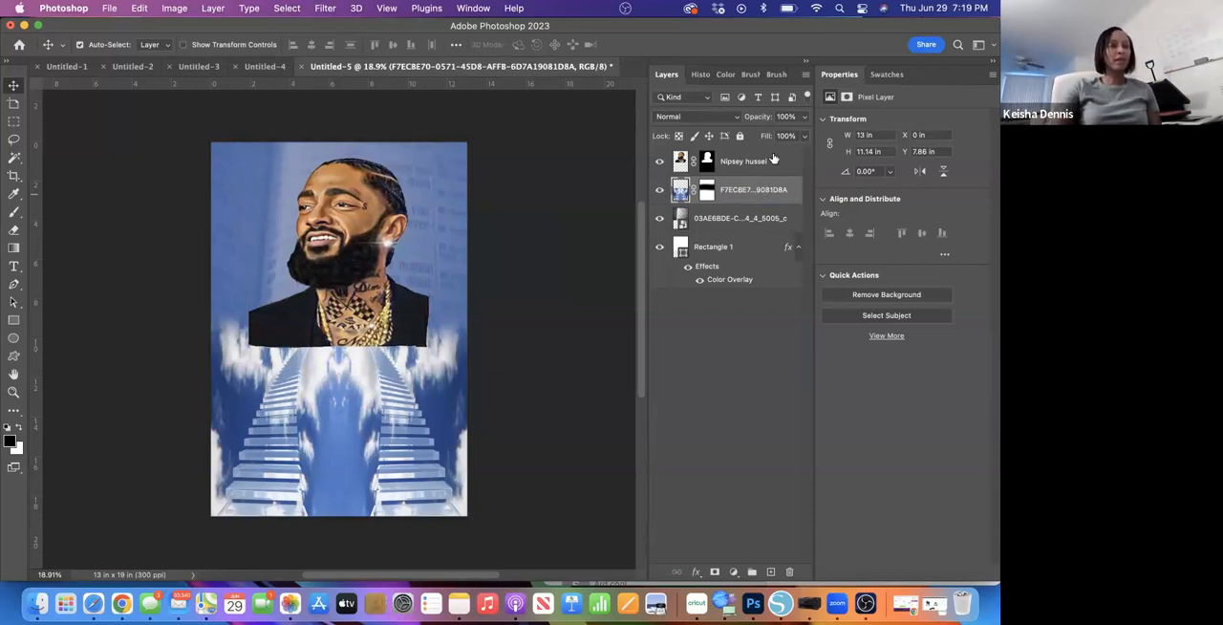
{"action": "left_click_drag", "start_coordinate": [778, 162], "coordinate": [767, 285]}
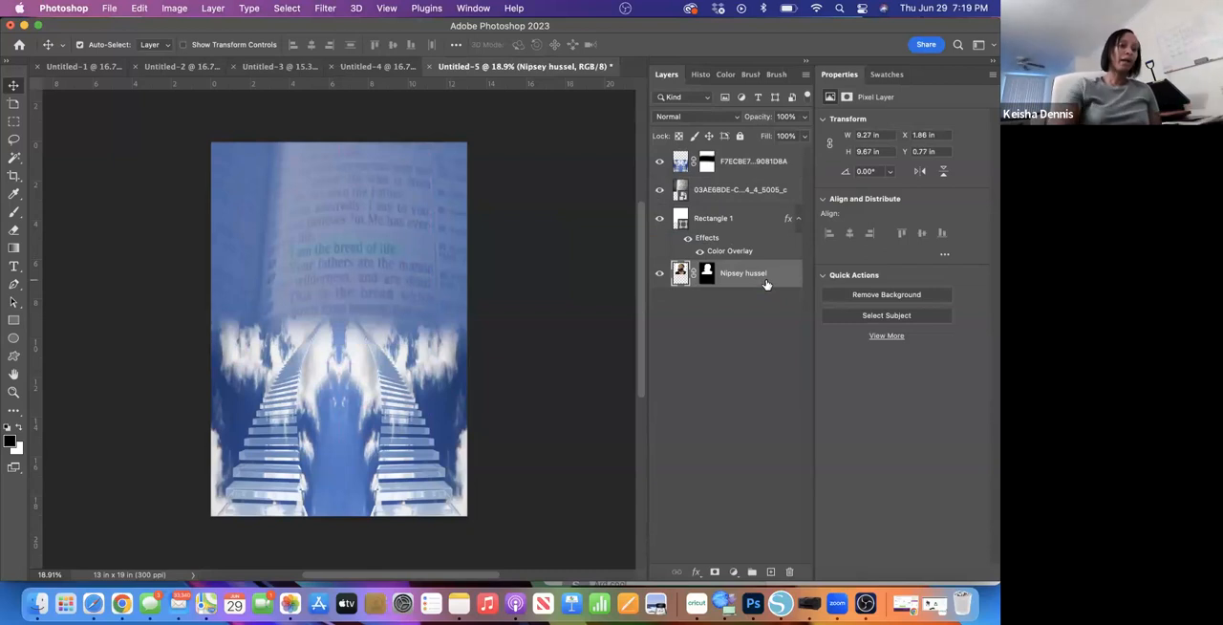
{"action": "left_click_drag", "start_coordinate": [778, 272], "coordinate": [776, 157]}
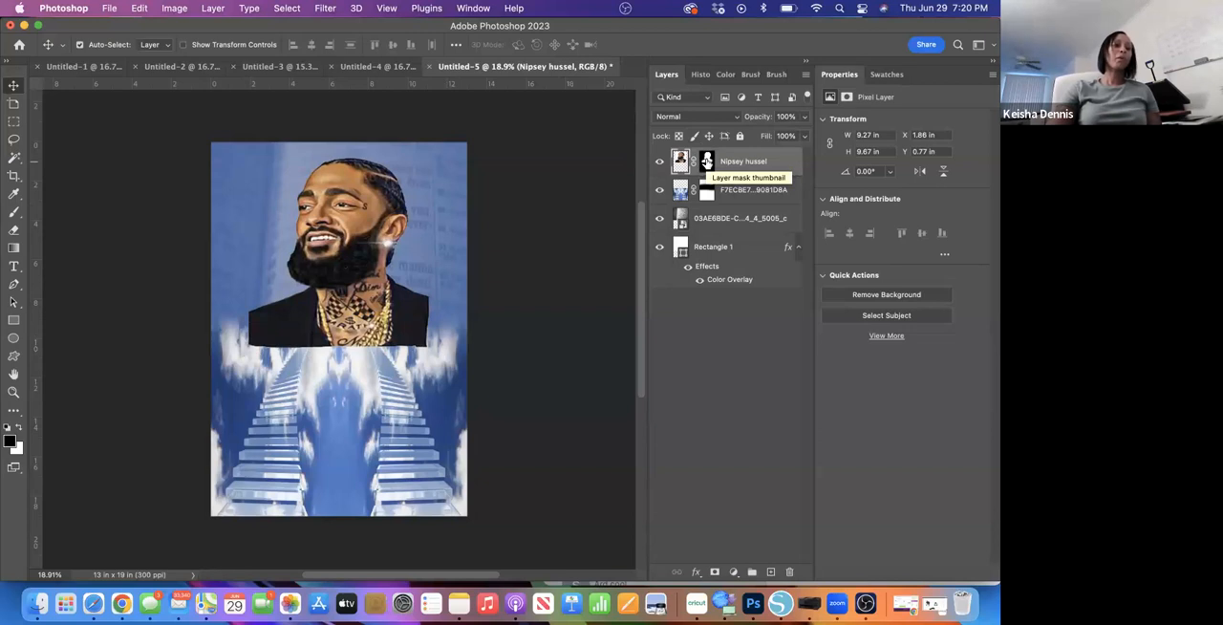
- Brush black across the lower edge of the portrait on its layer mask to fade the shoulders into the clouds
{"action": "left_click", "coordinate": [706, 162]}
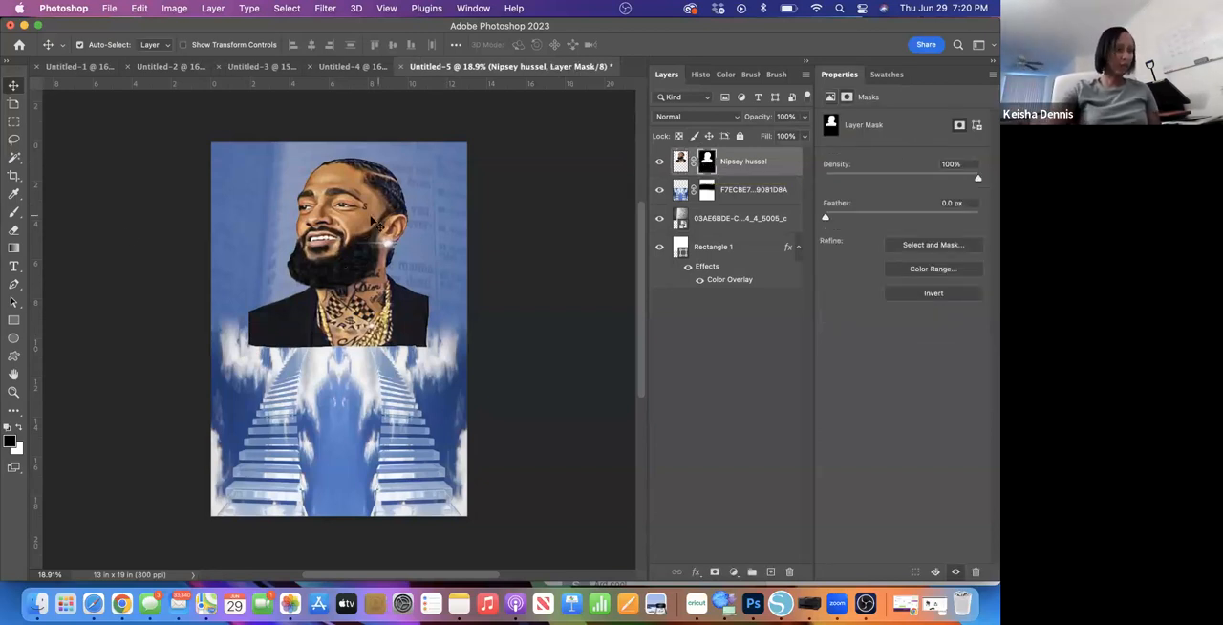
{"action": "left_click", "coordinate": [14, 212]}
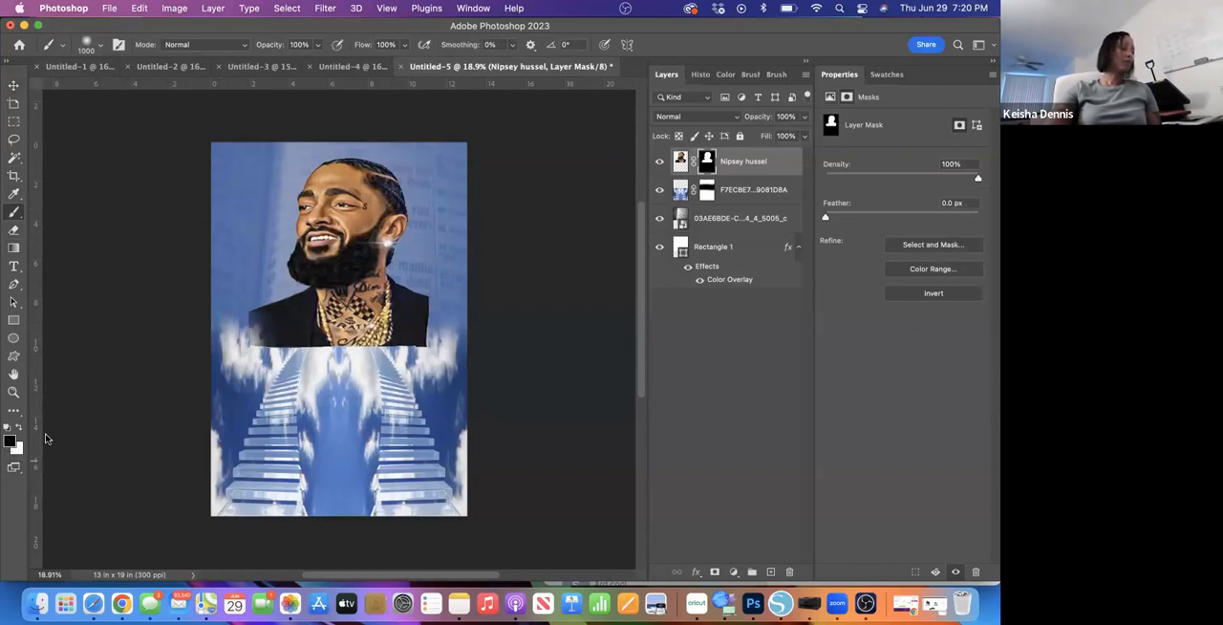
{"action": "mouse_move", "coordinate": [232, 318]}
{"action": "left_mouse_down"}
{"action": "mouse_move", "coordinate": [338, 368]}
{"action": "mouse_move", "coordinate": [430, 359]}
{"action": "mouse_move", "coordinate": [301, 368]}
{"action": "mouse_move", "coordinate": [423, 368]}
{"action": "mouse_move", "coordinate": [453, 352]}
{"action": "mouse_move", "coordinate": [454, 298]}
{"action": "left_mouse_up"}
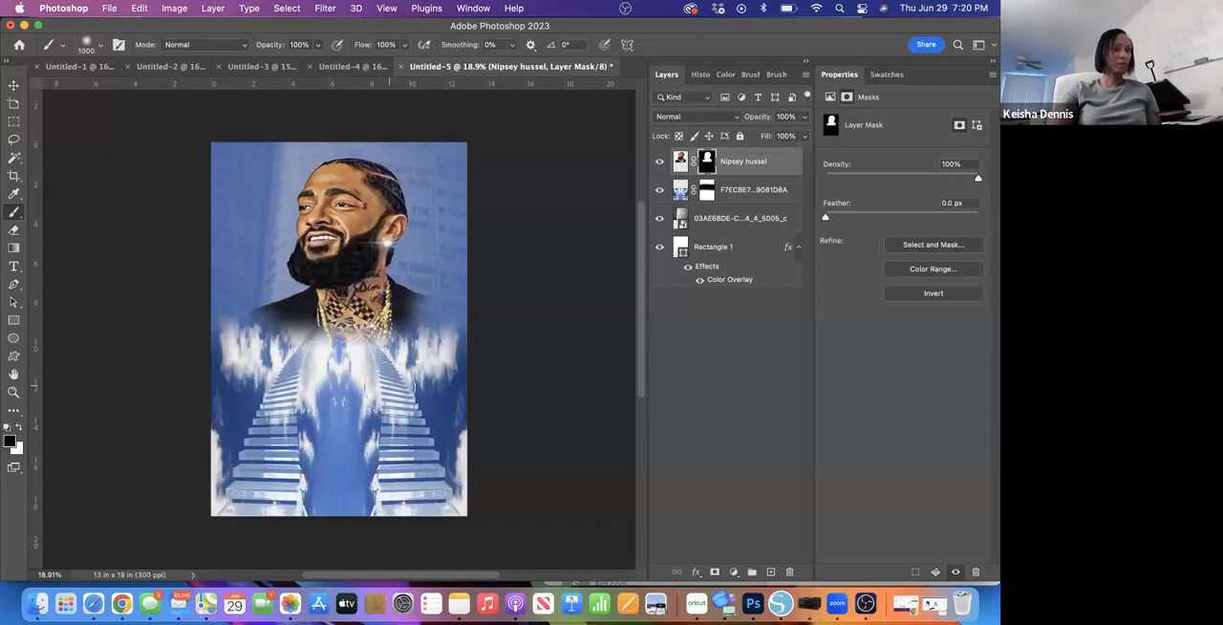
- Move the faded portrait slightly down and to the left over the clouds, and leave no layer selected
{"action": "left_click", "coordinate": [13, 84]}
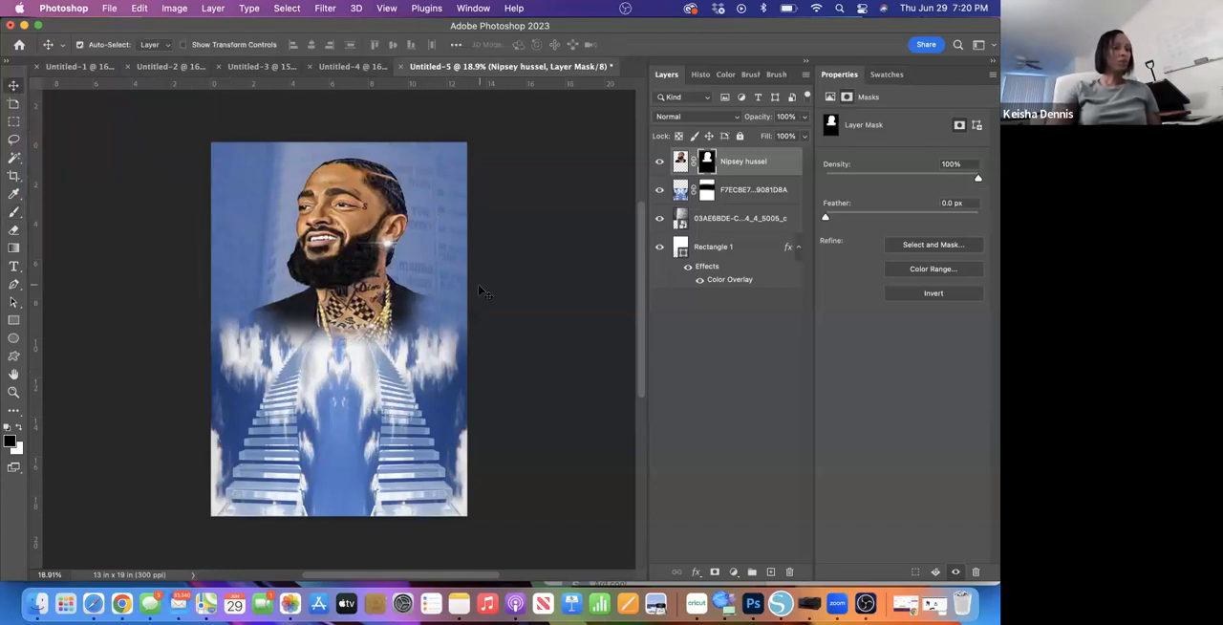
{"action": "left_click_drag", "start_coordinate": [366, 304], "coordinate": [361, 322]}
{"action": "left_click", "coordinate": [532, 304]}
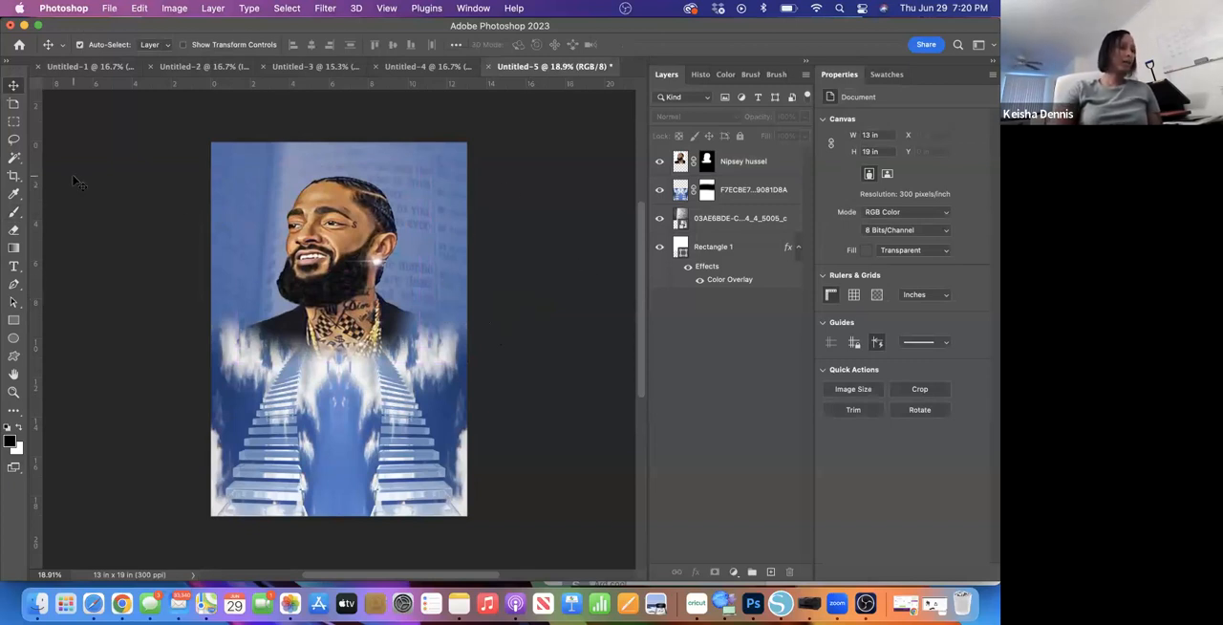
- Search this Mac for Doves and place the Doves PNG from 2022 as an embedded image
{"action": "left_click", "coordinate": [111, 9]}
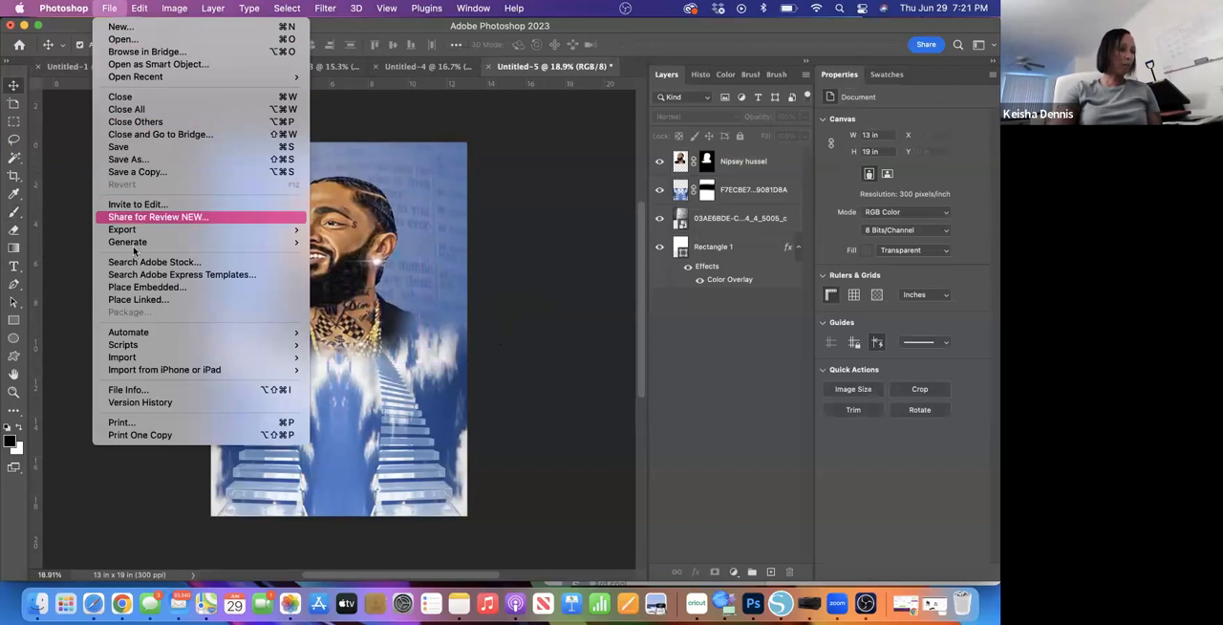
{"action": "left_click", "coordinate": [134, 289]}
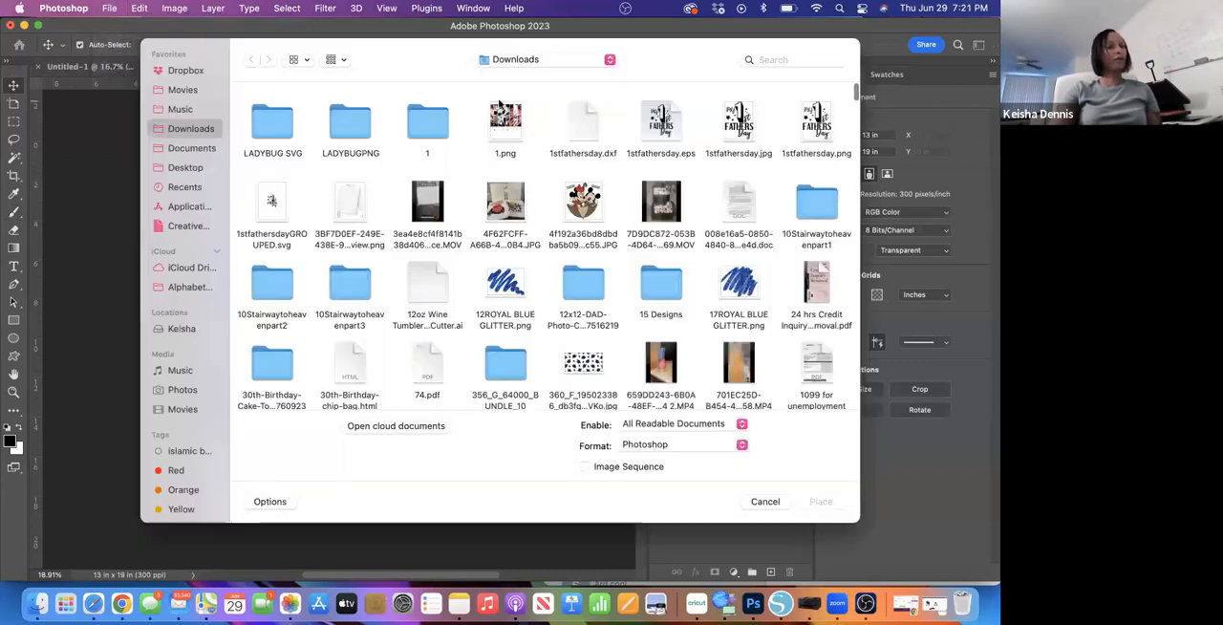
{"action": "left_click", "coordinate": [776, 64]}
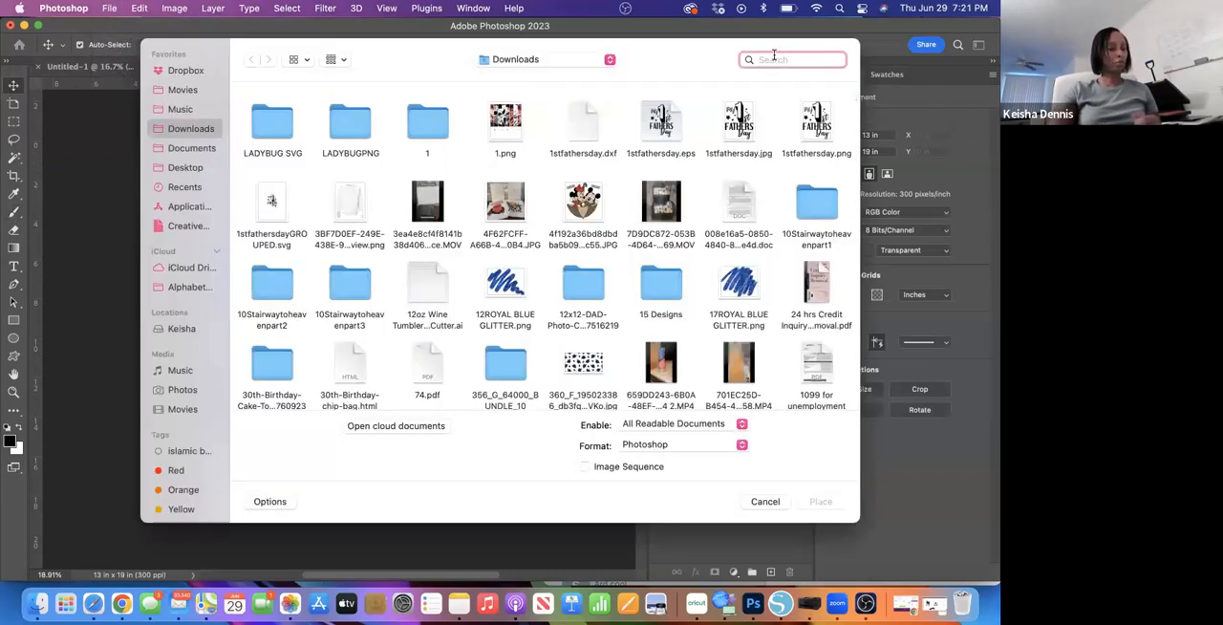
{"action": "type", "text": "Doves"}
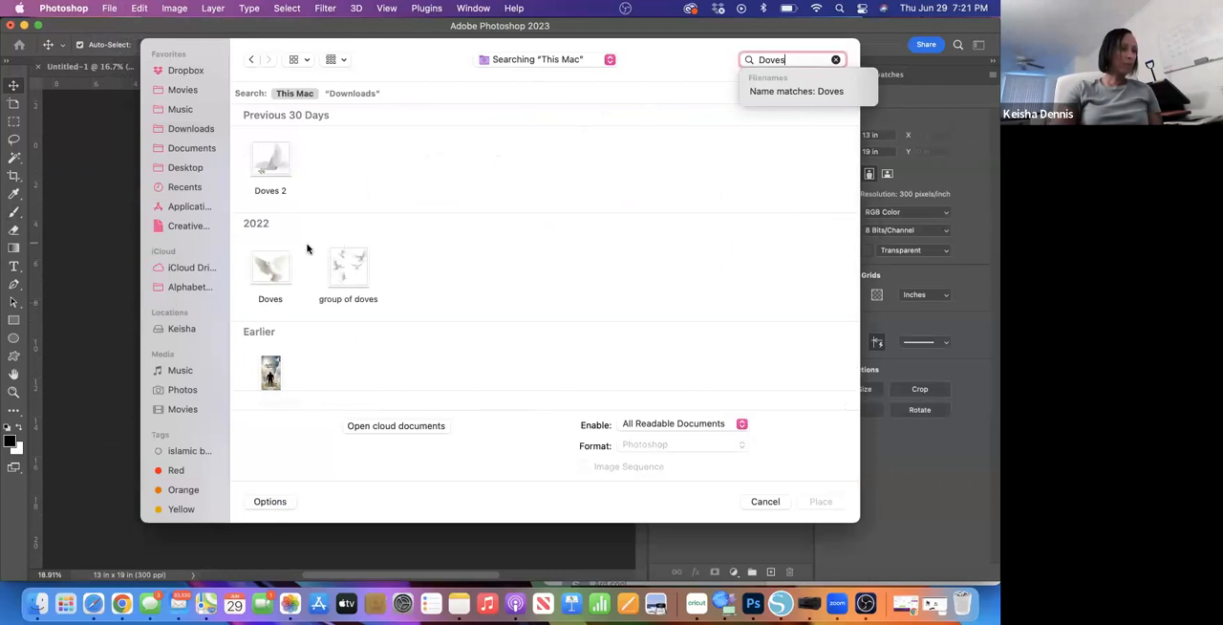
{"action": "left_click", "coordinate": [276, 269]}
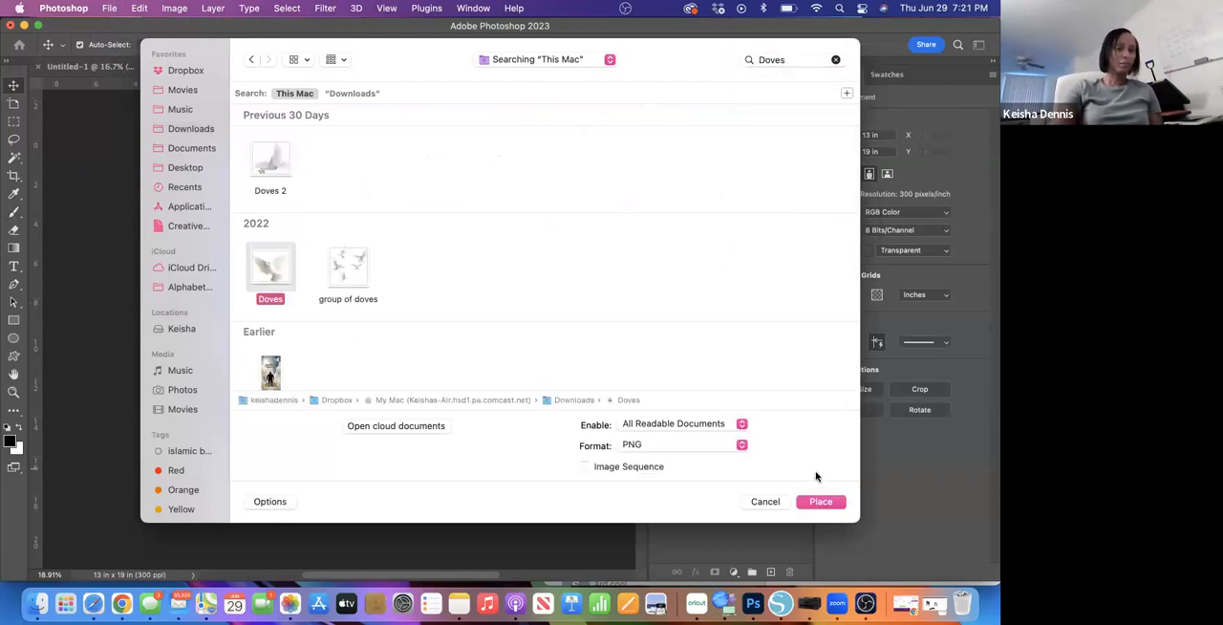
{"action": "left_click", "coordinate": [820, 502]}
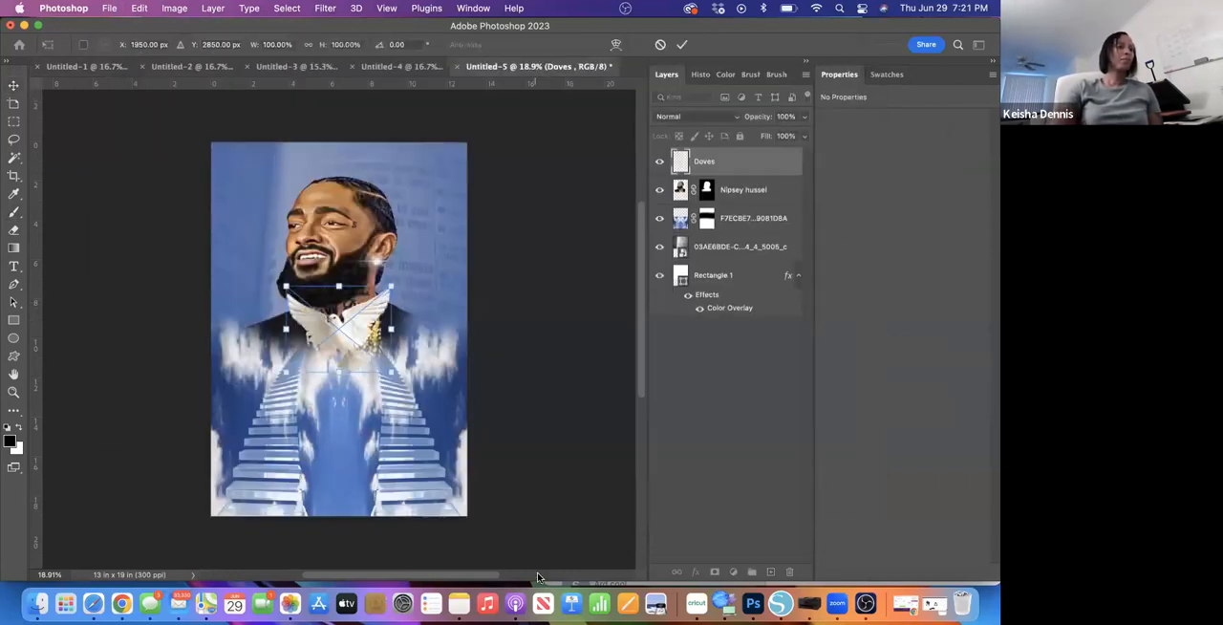
- Move the dove over the staircase below the portrait's right shoulder and shrink it to about 2.53 x 2.73 in
{"action": "left_click_drag", "start_coordinate": [334, 332], "coordinate": [402, 406]}
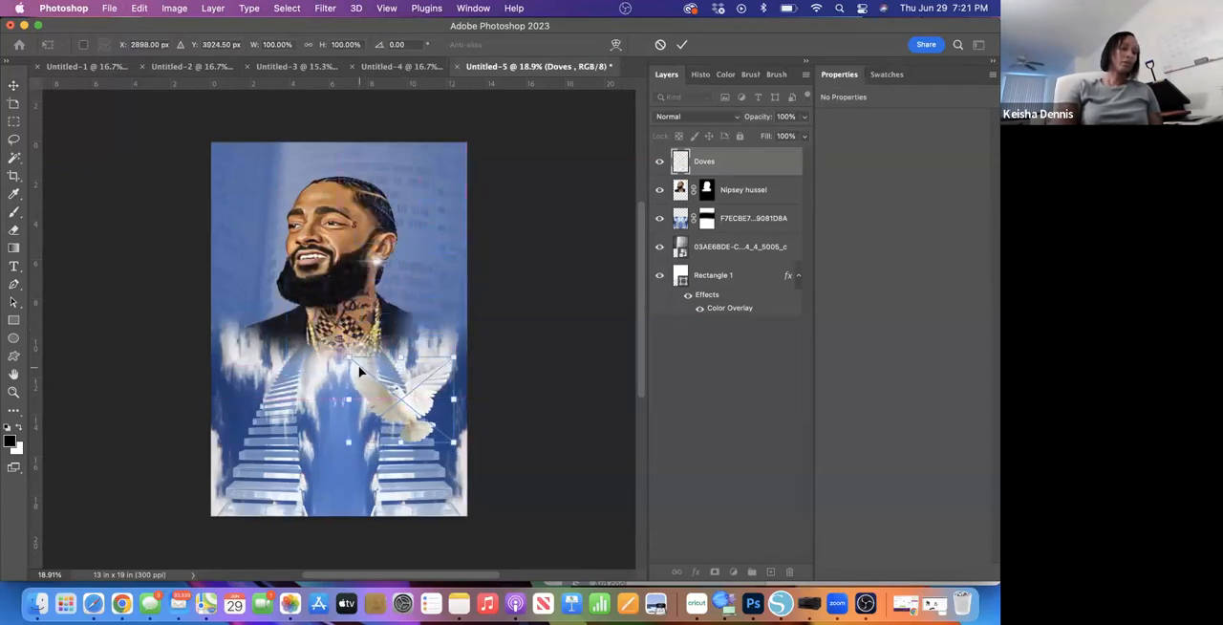
{"action": "left_click_drag", "start_coordinate": [350, 356], "coordinate": [445, 360]}
{"action": "left_click", "coordinate": [681, 44]}
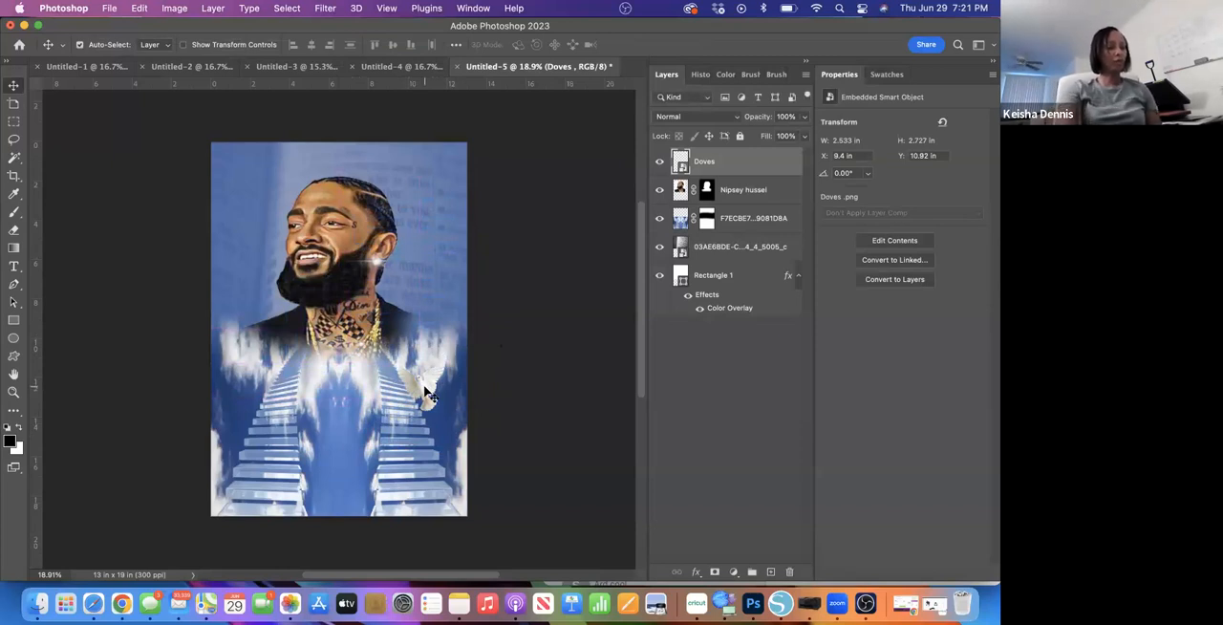
- Rotate the dove to about -22.05° and enlarge it to about 3.24 x 3.54 in
{"action": "key", "text": "super+t"}
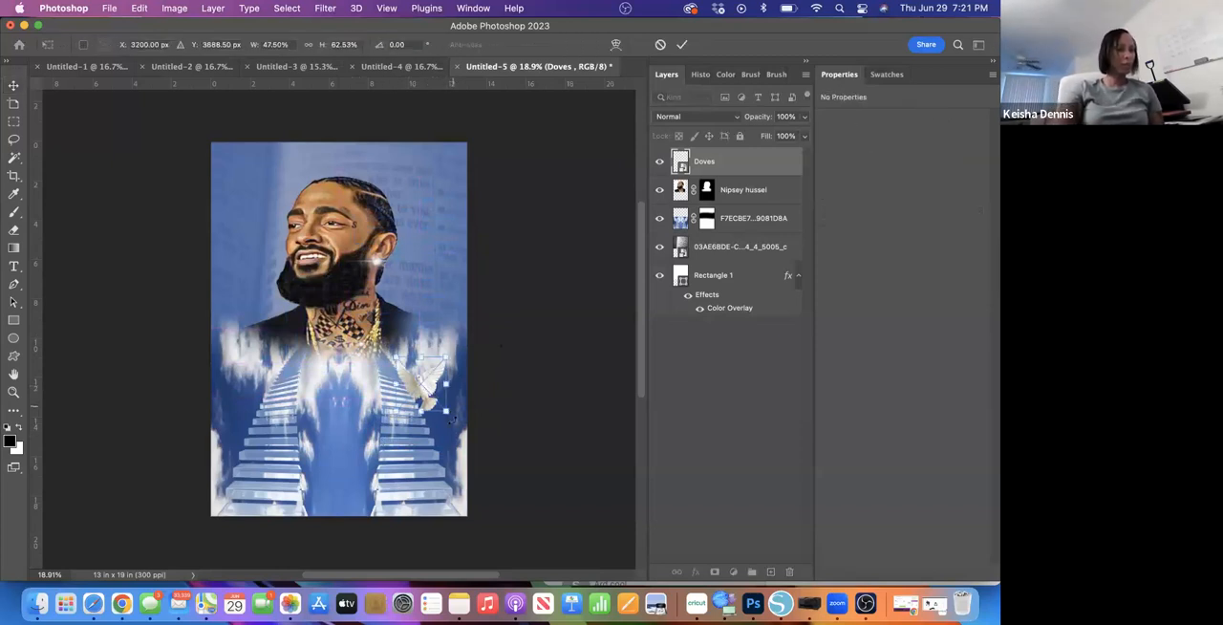
{"action": "mouse_move", "coordinate": [458, 415]}
{"action": "left_mouse_down"}
{"action": "mouse_move", "coordinate": [465, 394]}
{"action": "mouse_move", "coordinate": [463, 411]}
{"action": "left_mouse_up"}
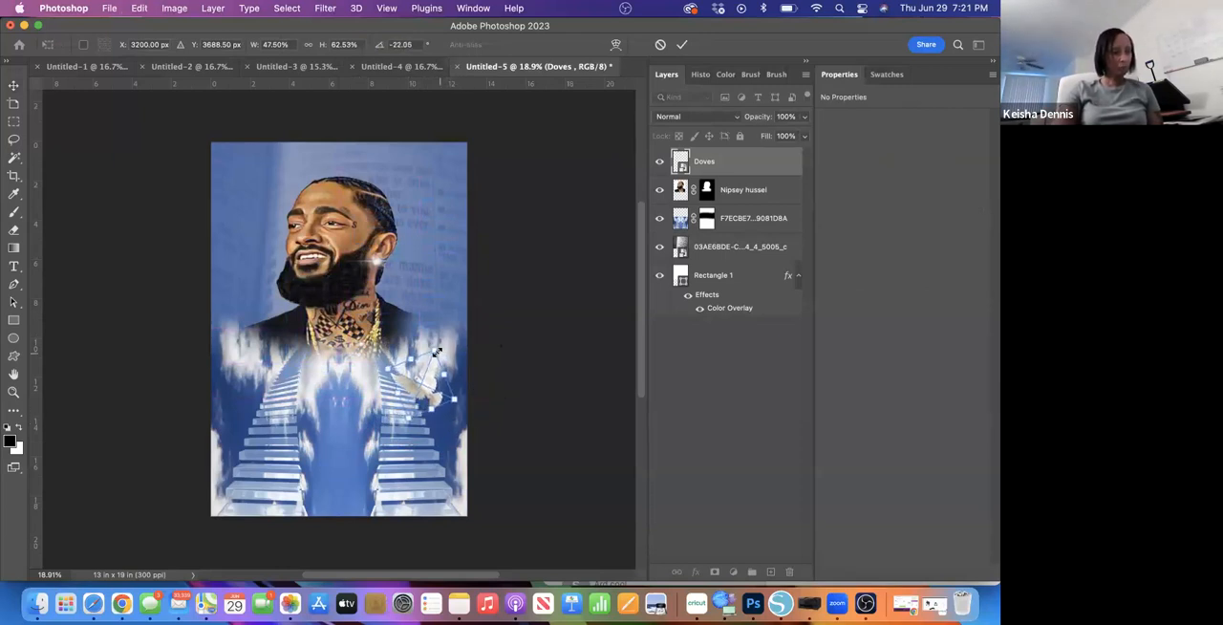
{"action": "left_click_drag", "start_coordinate": [436, 351], "coordinate": [441, 338]}
{"action": "left_click", "coordinate": [681, 44]}
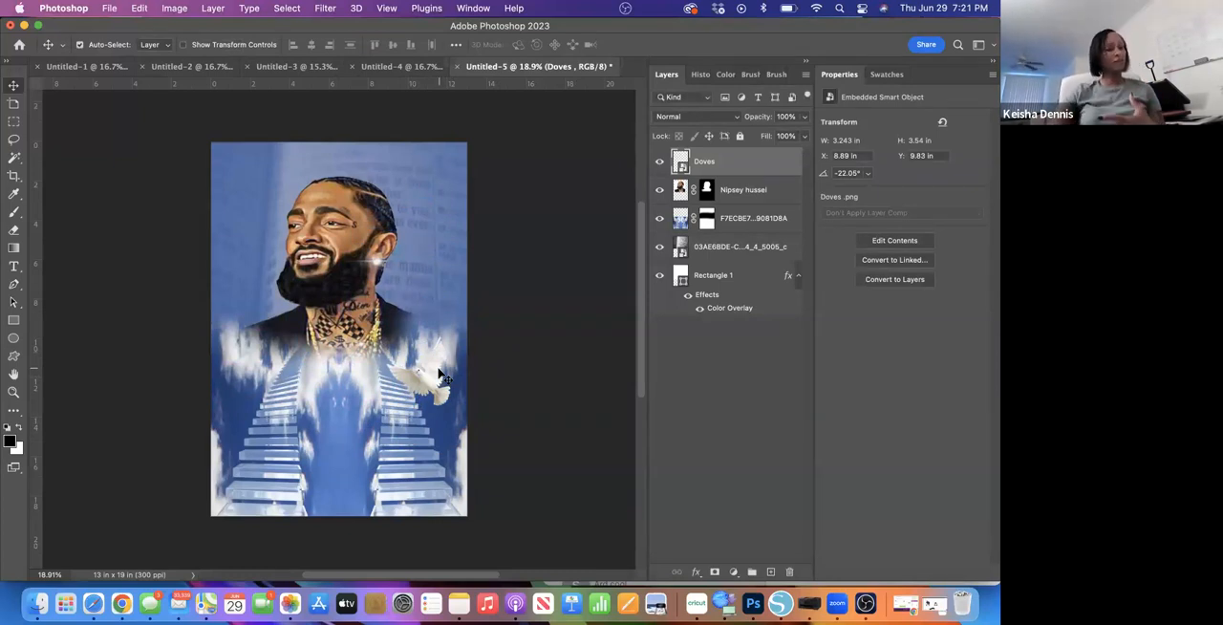
- Add a Stroke effect to the Doves layer and open its stroke colour for editing
{"action": "double_click", "coordinate": [733, 170]}
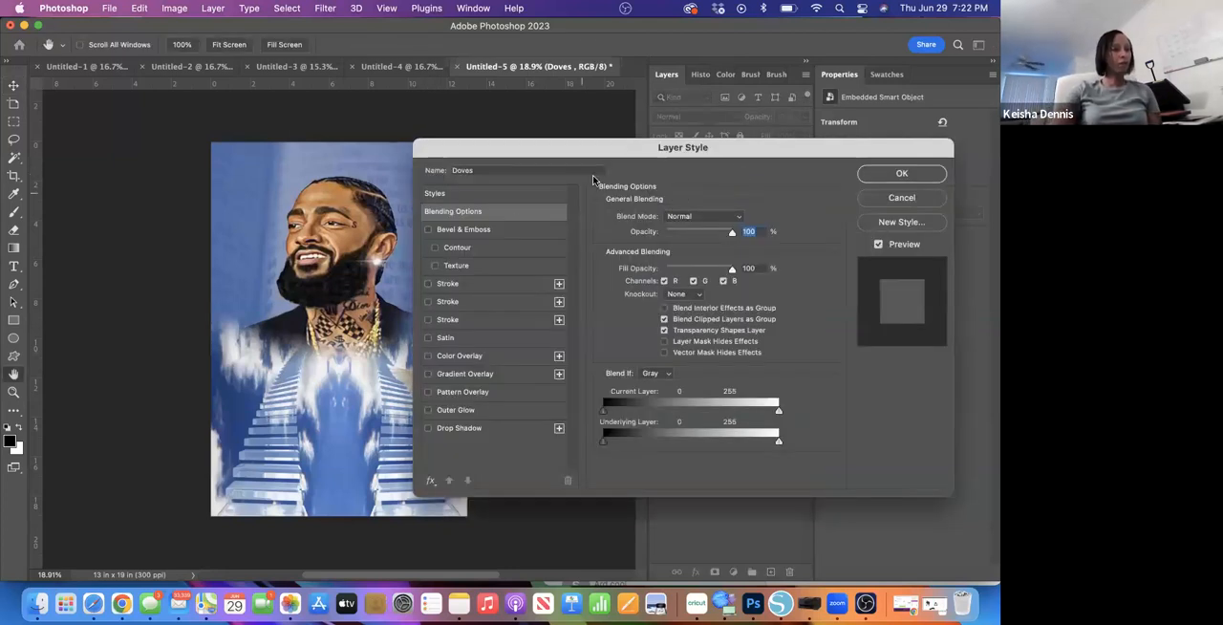
{"action": "left_click_drag", "start_coordinate": [624, 145], "coordinate": [700, 58]}
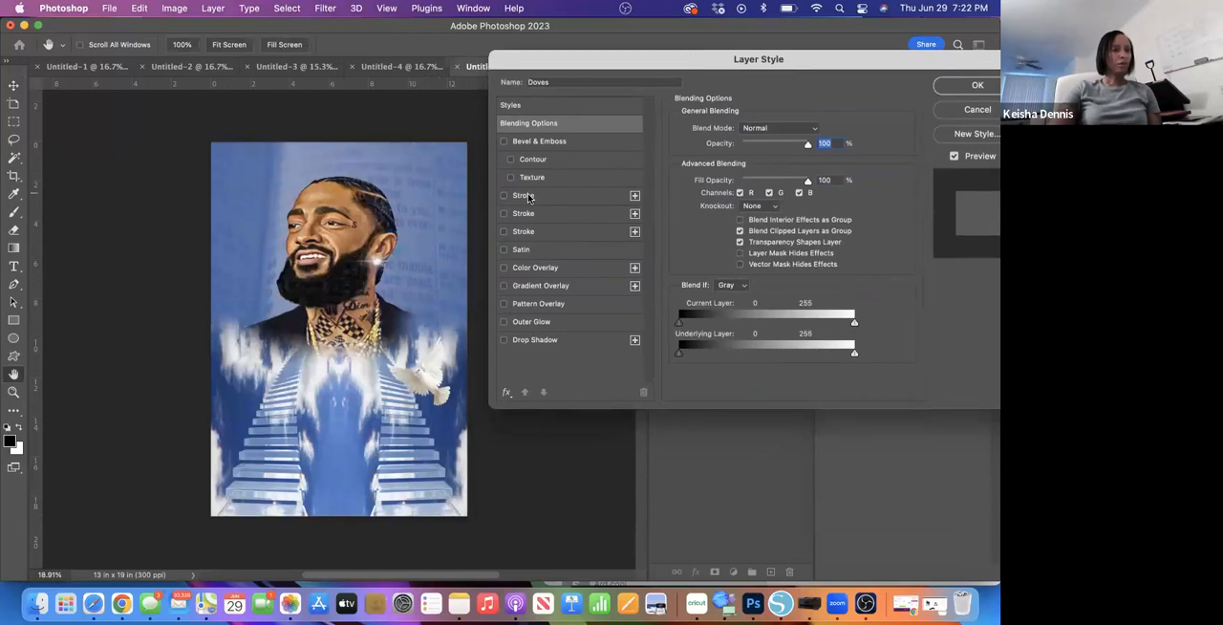
{"action": "left_click", "coordinate": [504, 196]}
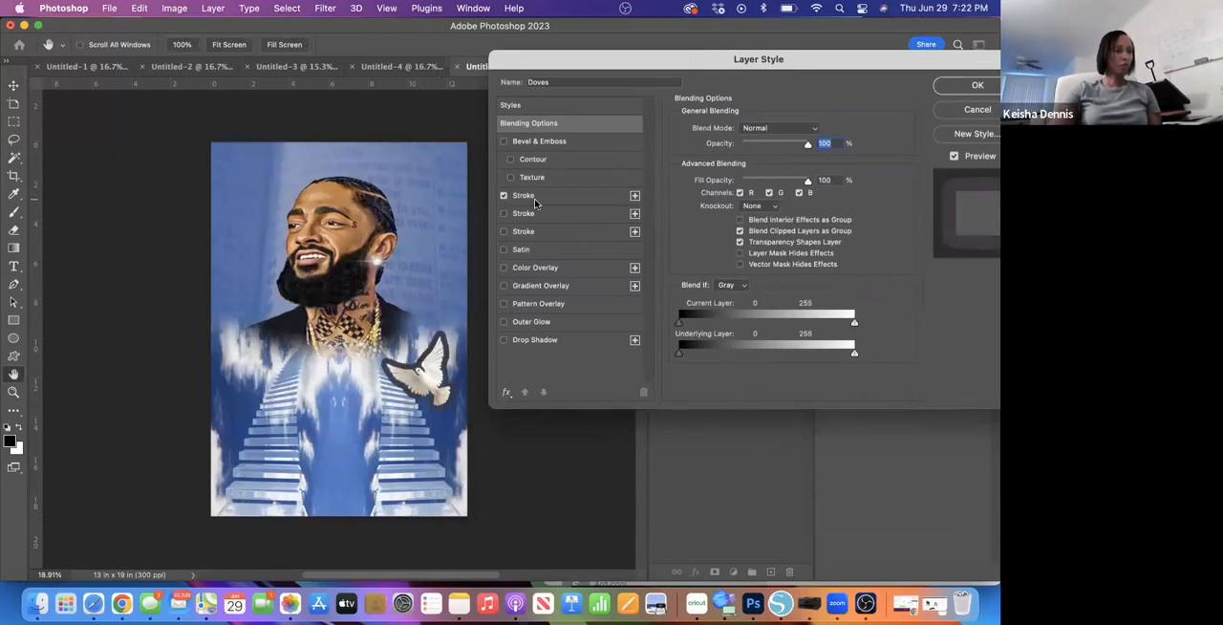
{"action": "left_click", "coordinate": [572, 197]}
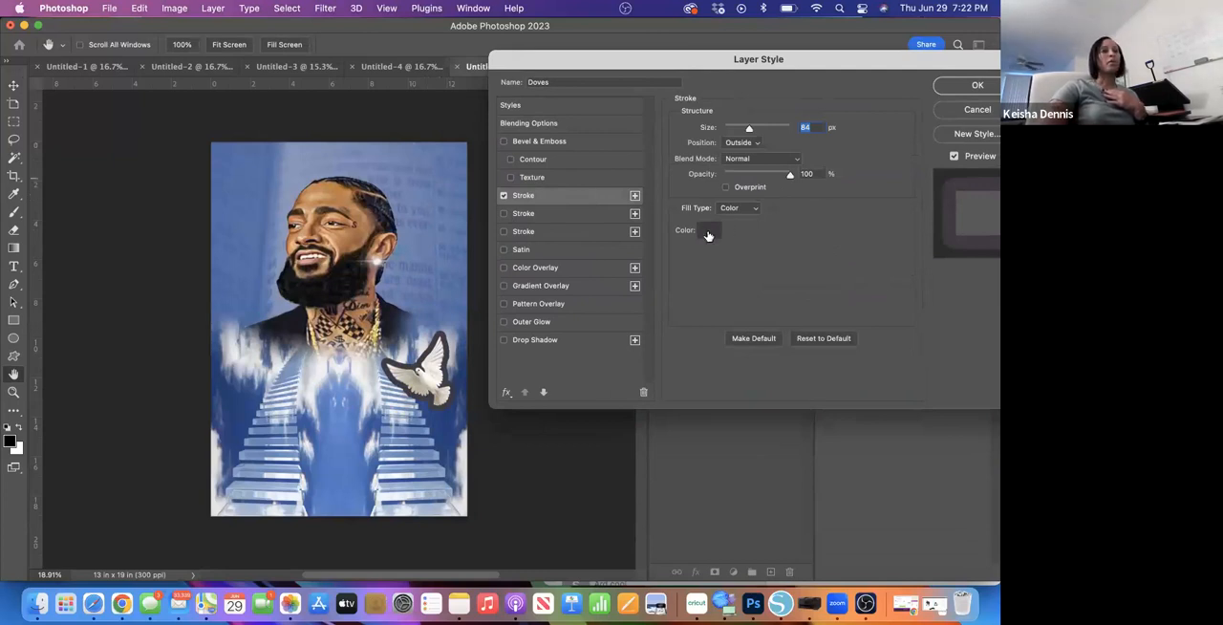
{"action": "left_click", "coordinate": [708, 230]}
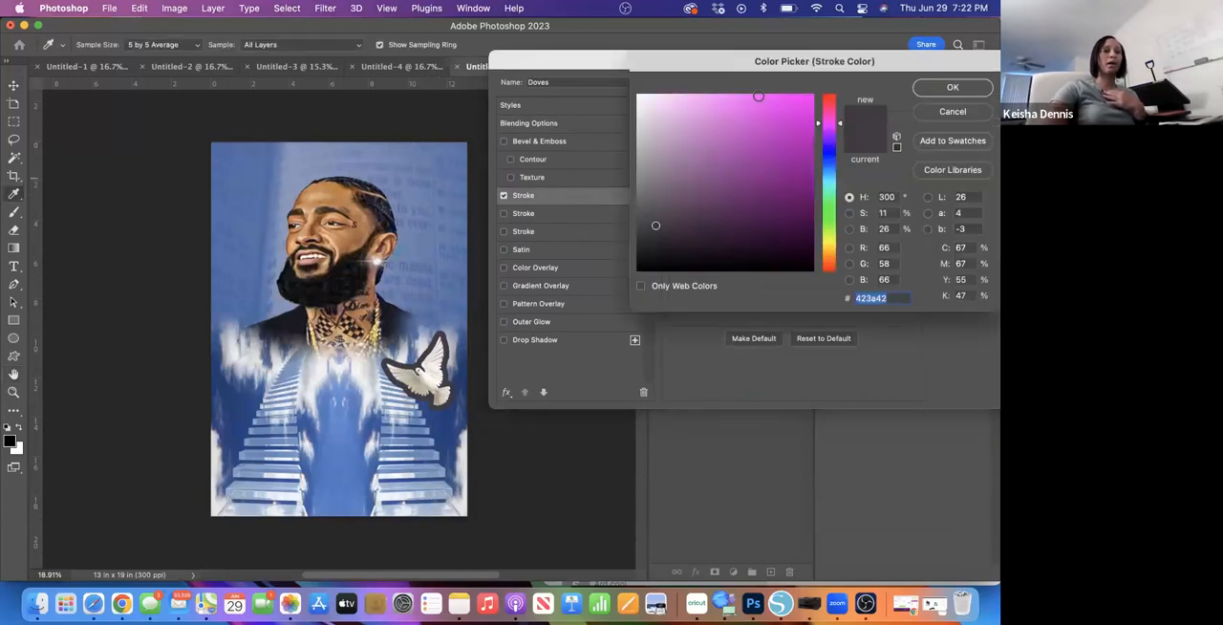
- Try black and colours sampled from the blue sky, pale clouds, black beard and gold chain on the dove's stroke
{"action": "left_click_drag", "start_coordinate": [664, 259], "coordinate": [631, 280]}
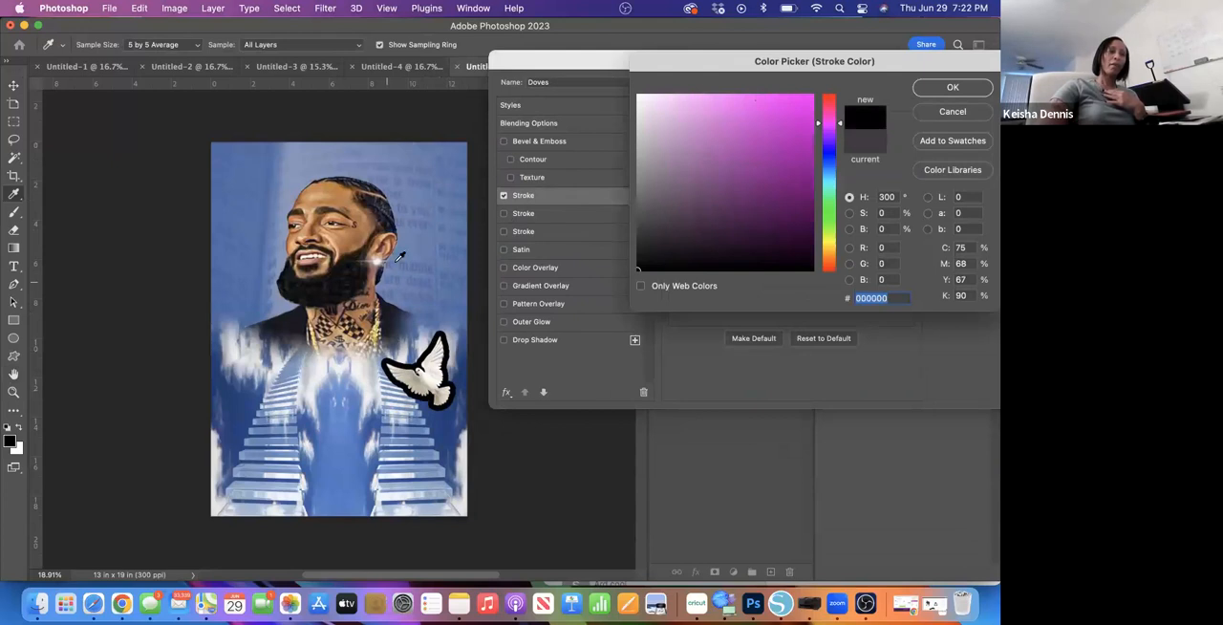
{"action": "left_click", "coordinate": [247, 399]}
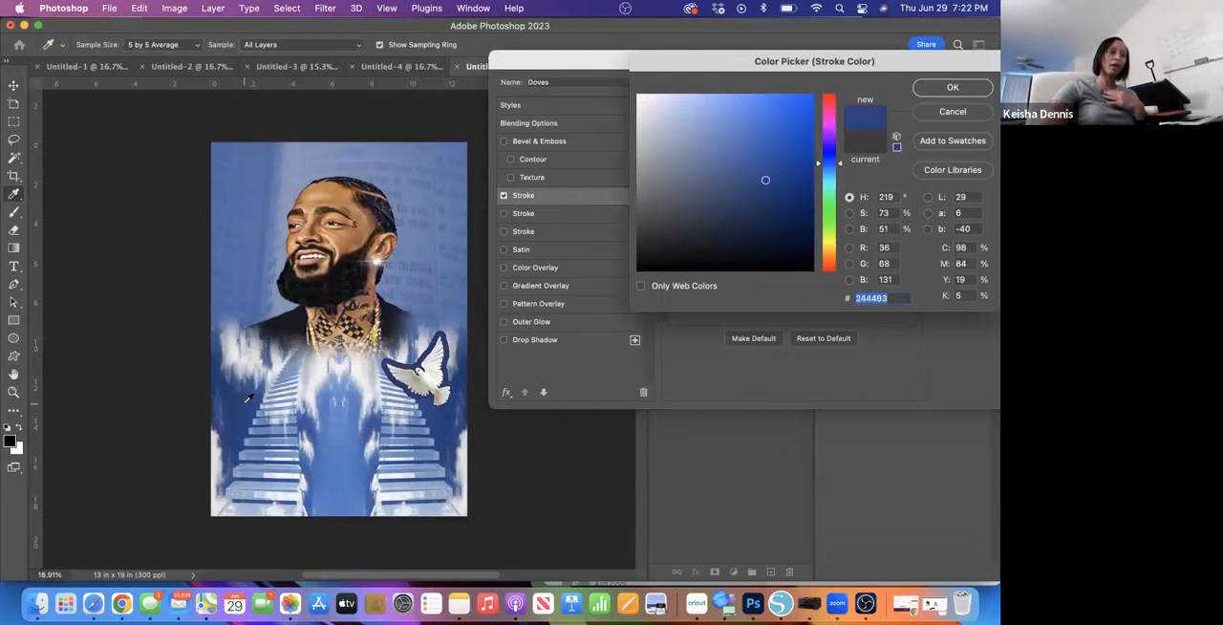
{"action": "left_click", "coordinate": [313, 371]}
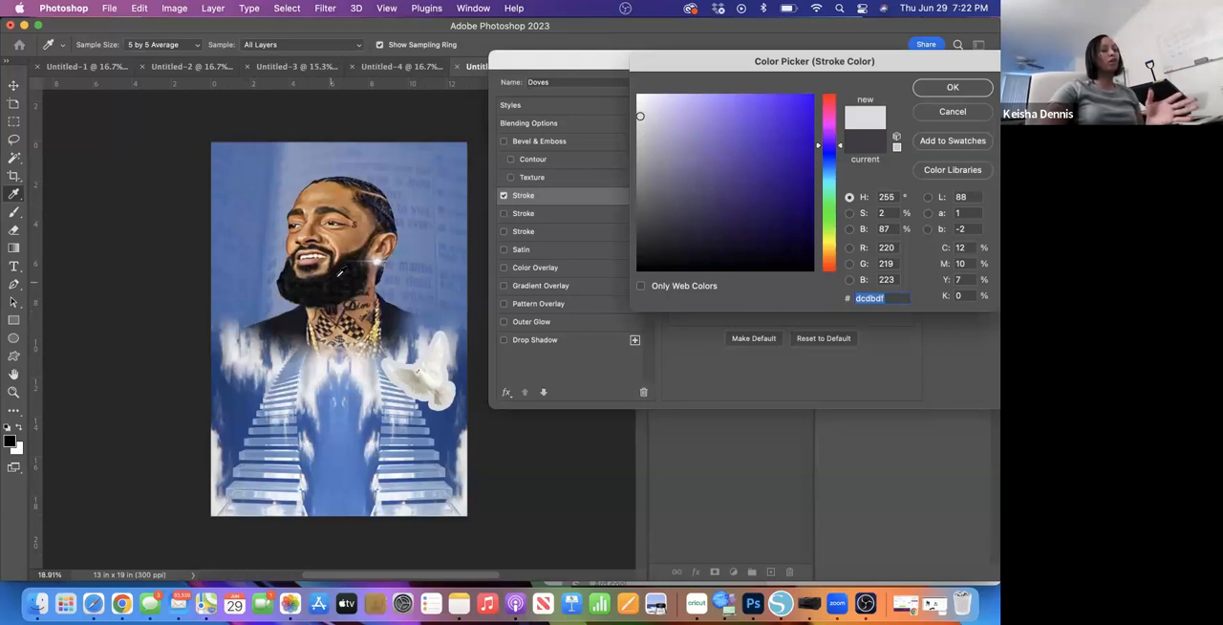
{"action": "left_click", "coordinate": [339, 272]}
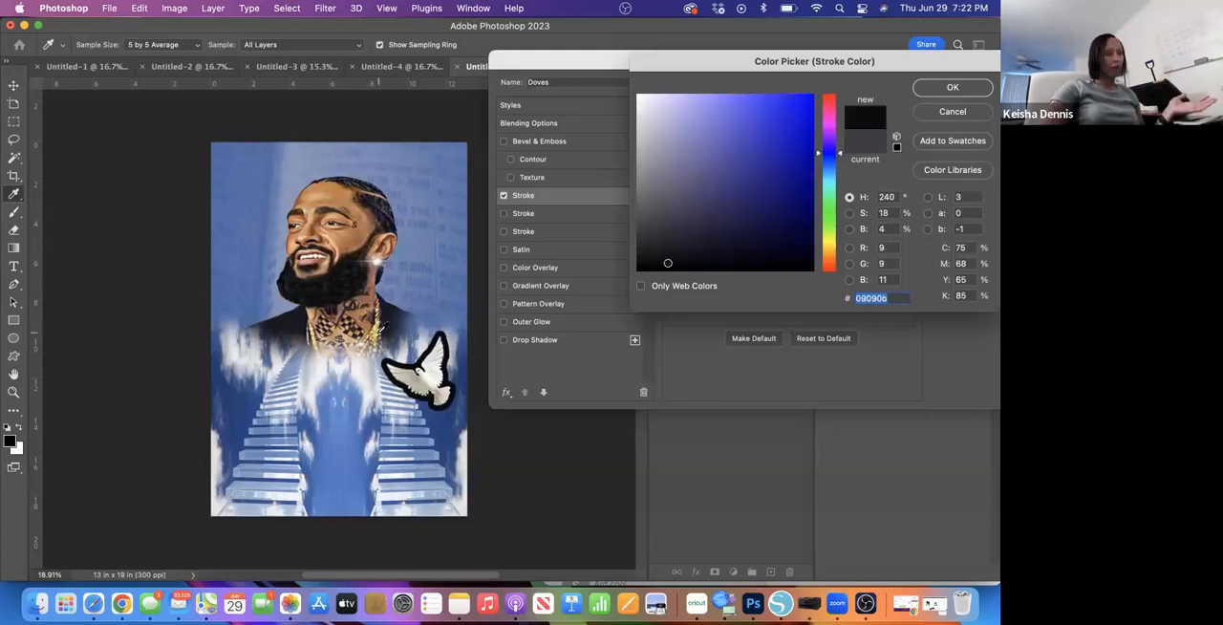
{"action": "left_click", "coordinate": [376, 332]}
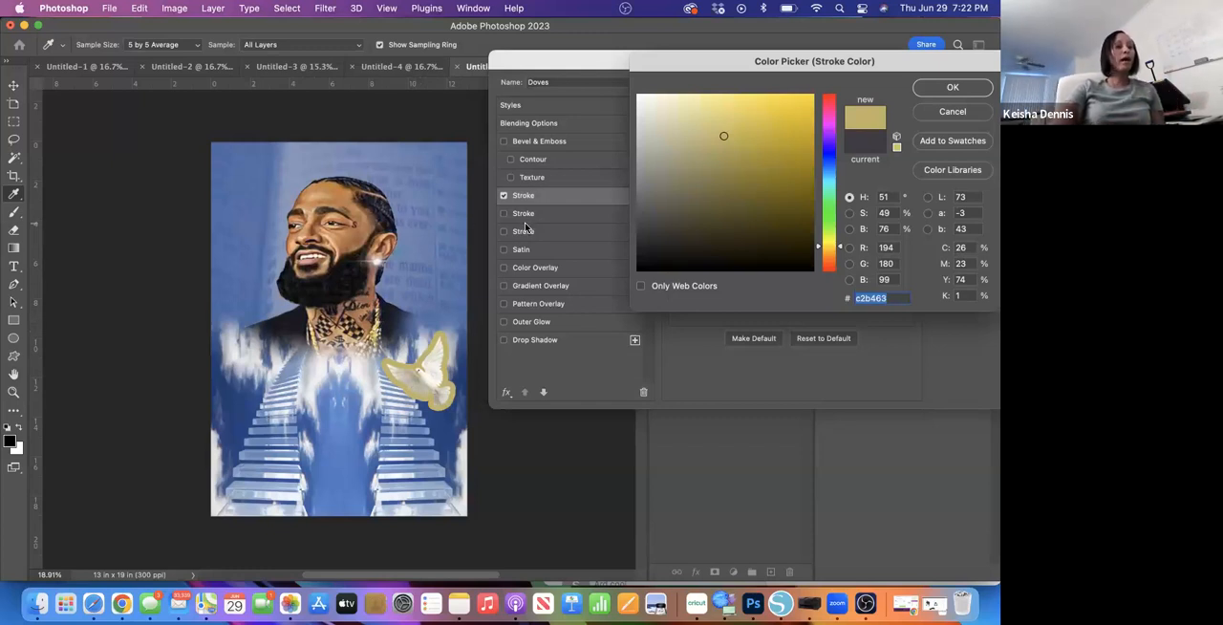
- Set the dove's stroke colour to black (000000) and its size to 38 px, and apply the layer style
{"action": "left_click_drag", "start_coordinate": [653, 252], "coordinate": [633, 289]}
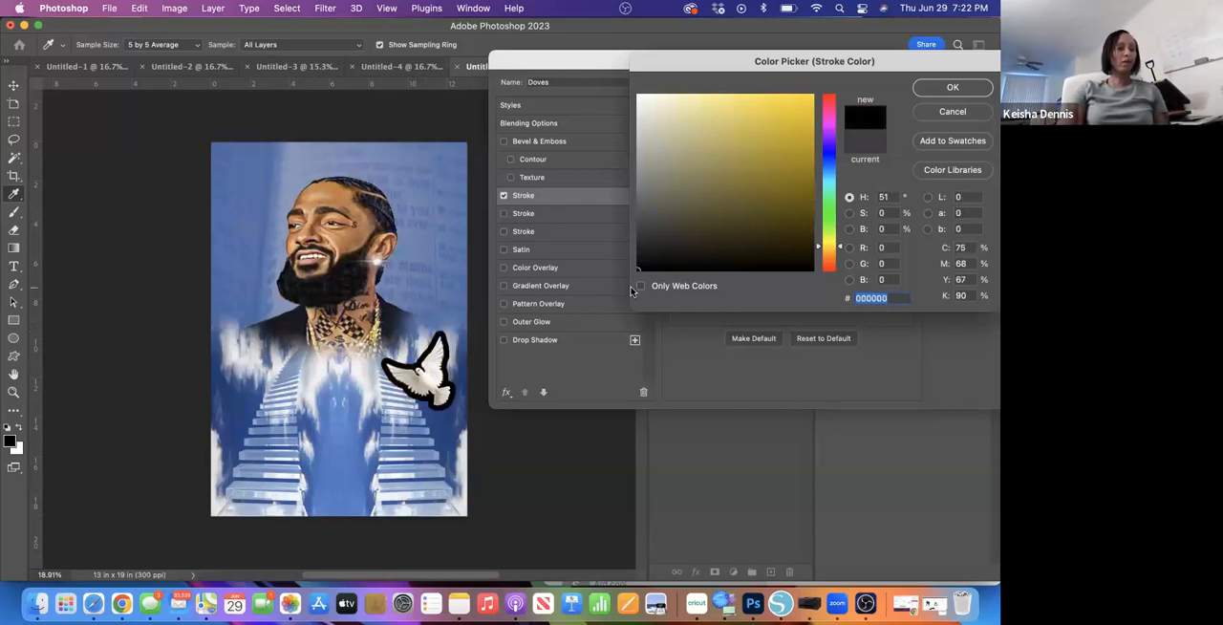
{"action": "left_click", "coordinate": [946, 90]}
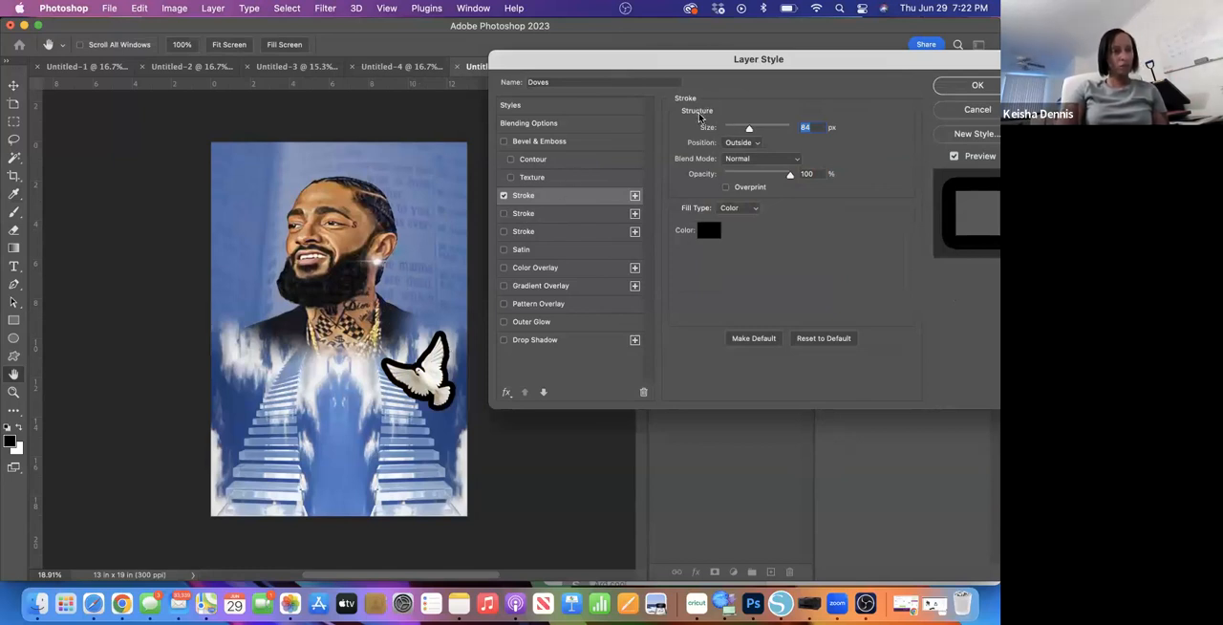
{"action": "left_click_drag", "start_coordinate": [749, 130], "coordinate": [735, 129]}
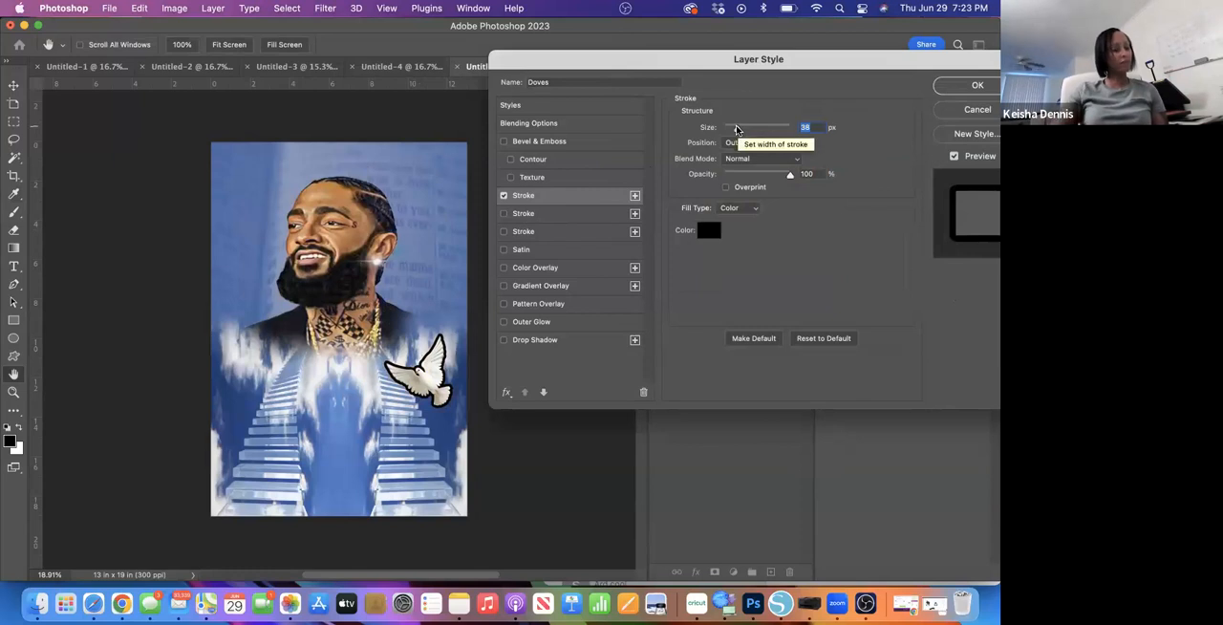
{"action": "left_click", "coordinate": [969, 86]}
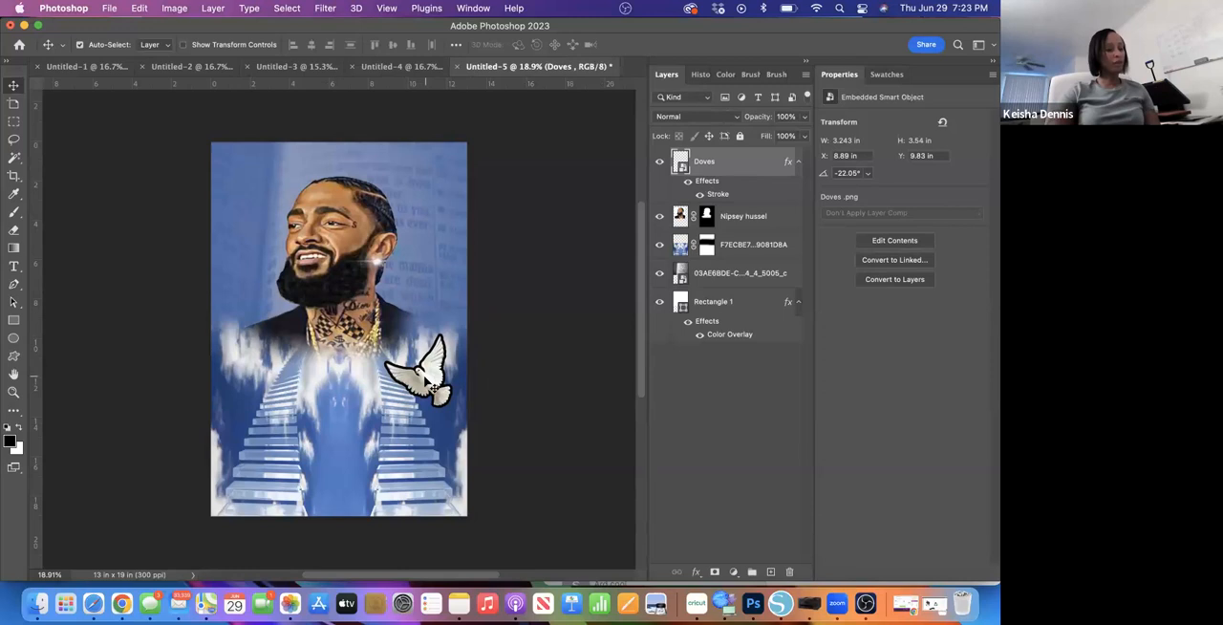
- Duplicate the outlined dove and move the copy over the opposite staircase at about X 0.86 in, Y 9.83 in
{"action": "key", "text": "super+t"}
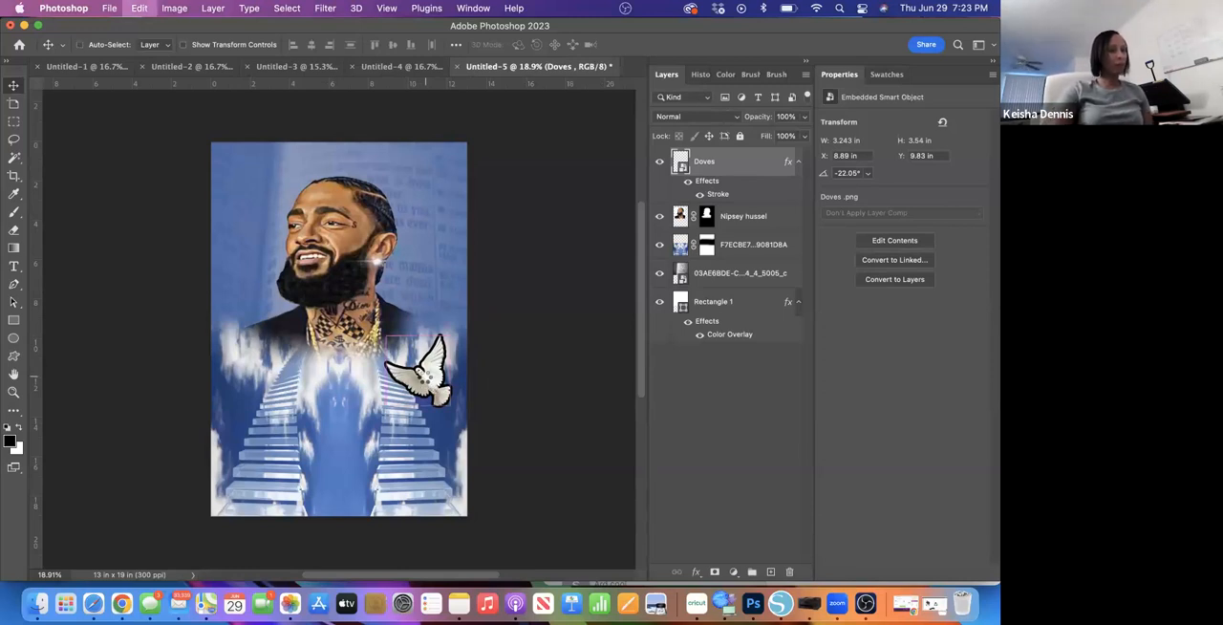
{"action": "key", "text": "shift+alt+super+t"}
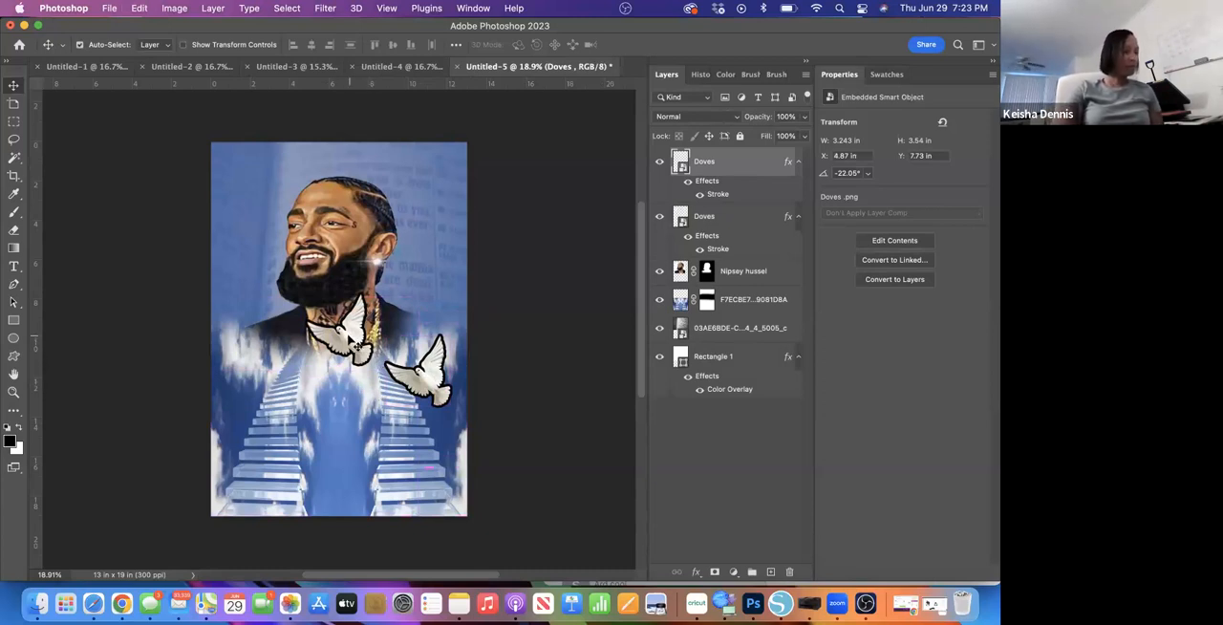
{"action": "left_click_drag", "start_coordinate": [352, 337], "coordinate": [270, 382]}
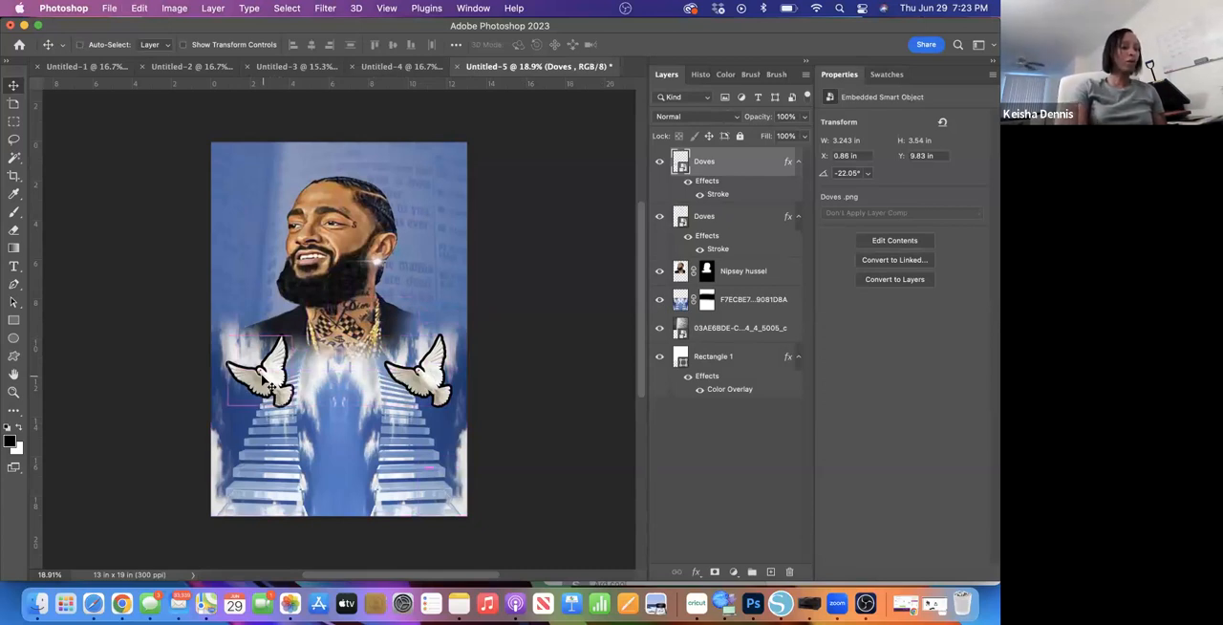
{"action": "key", "text": "super+t"}
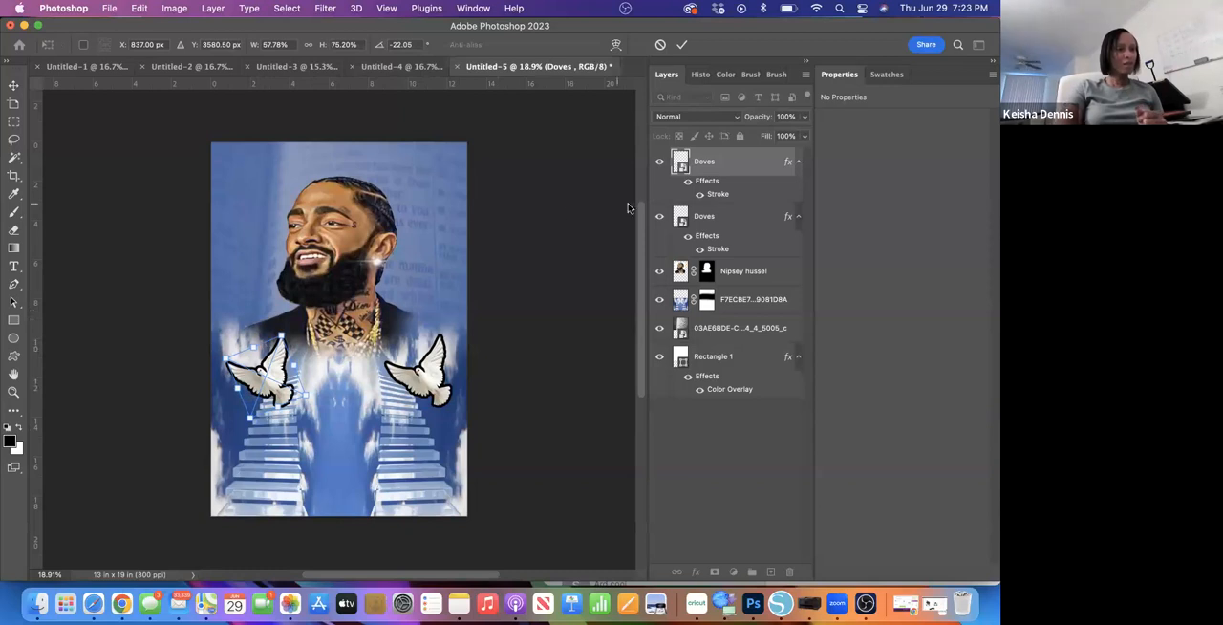
- Rename the original dove layer as Doves 1 and the duplicate above it as Doves 2
{"action": "left_click", "coordinate": [703, 218]}
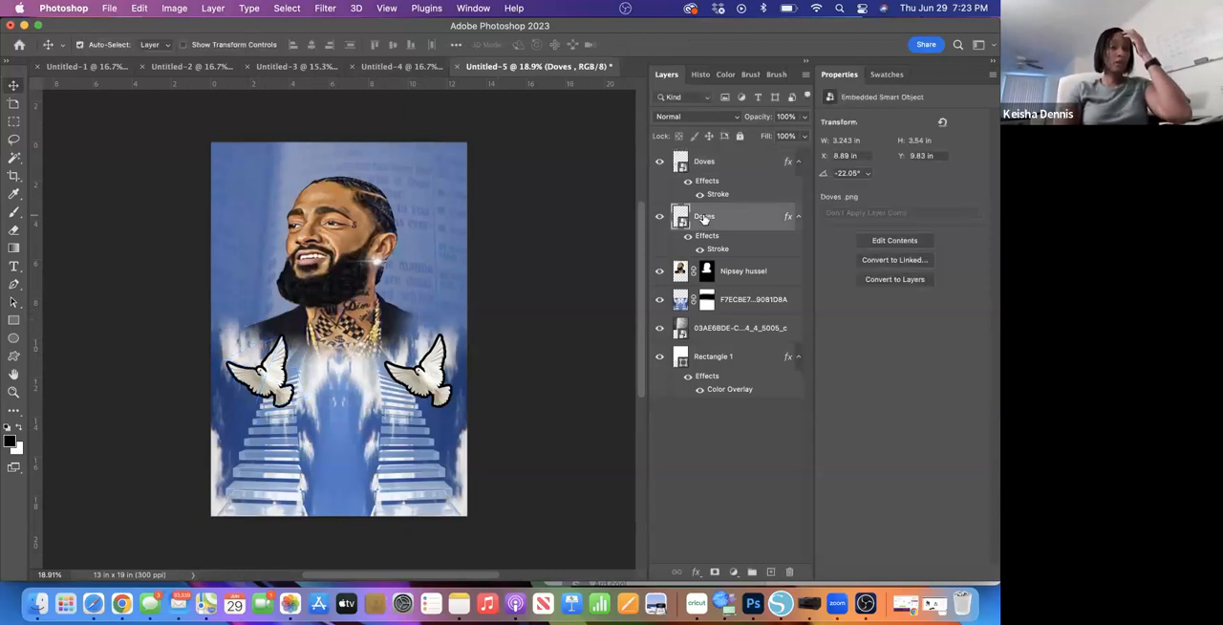
{"action": "double_click", "coordinate": [703, 218]}
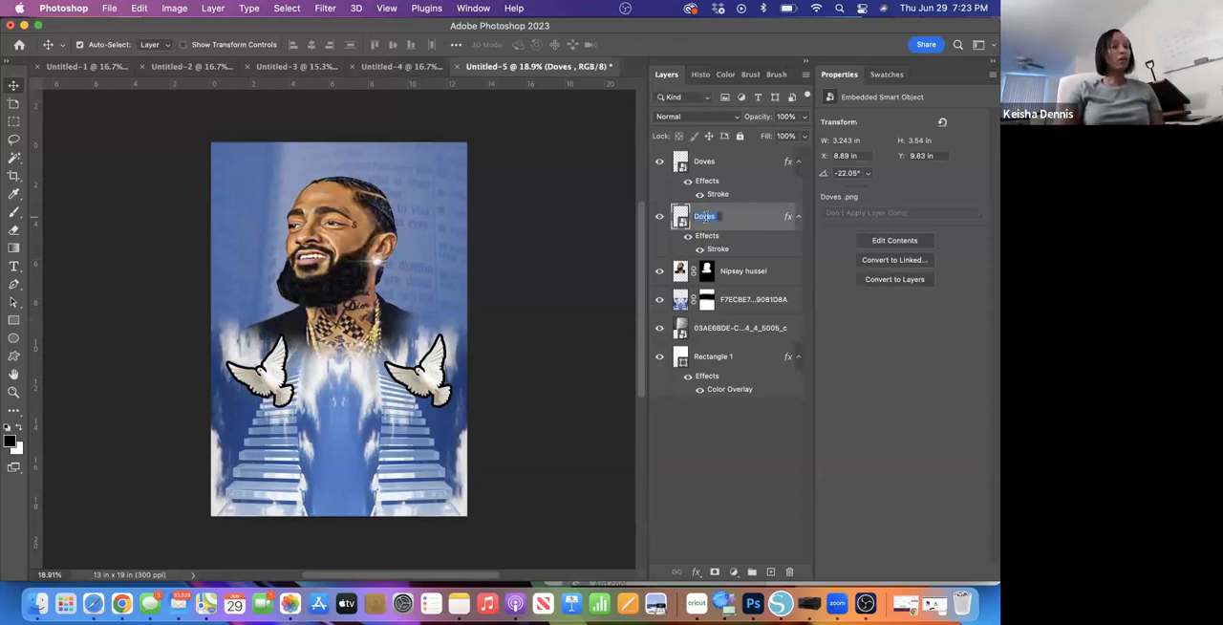
{"action": "left_click", "coordinate": [718, 217]}
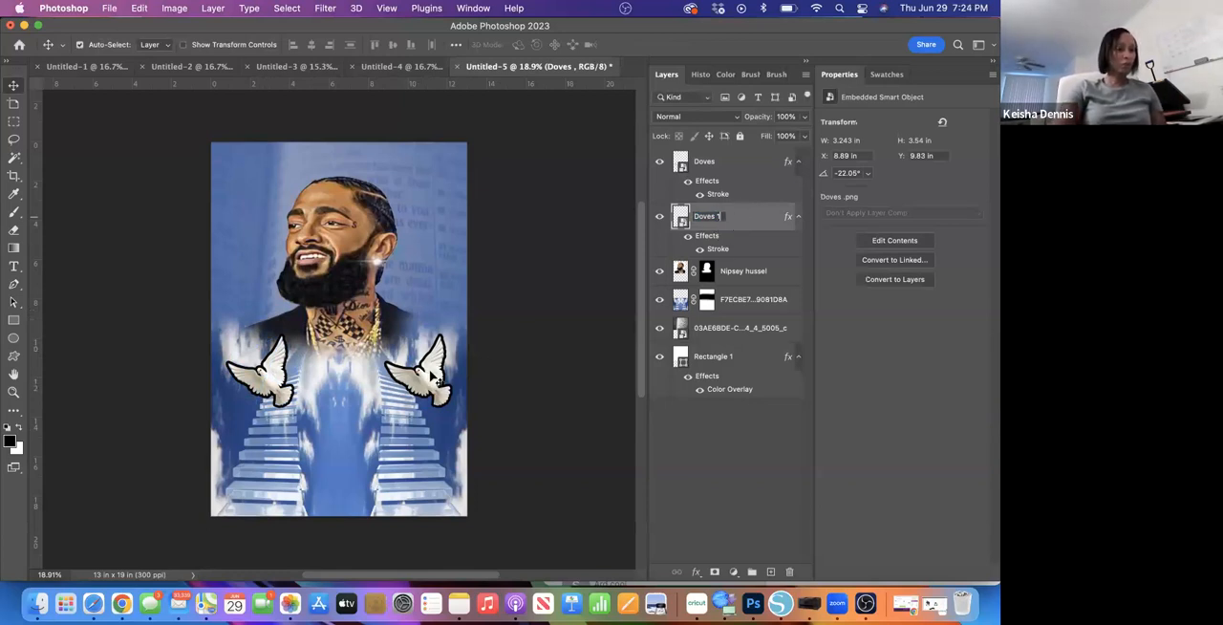
{"action": "double_click", "coordinate": [718, 161]}
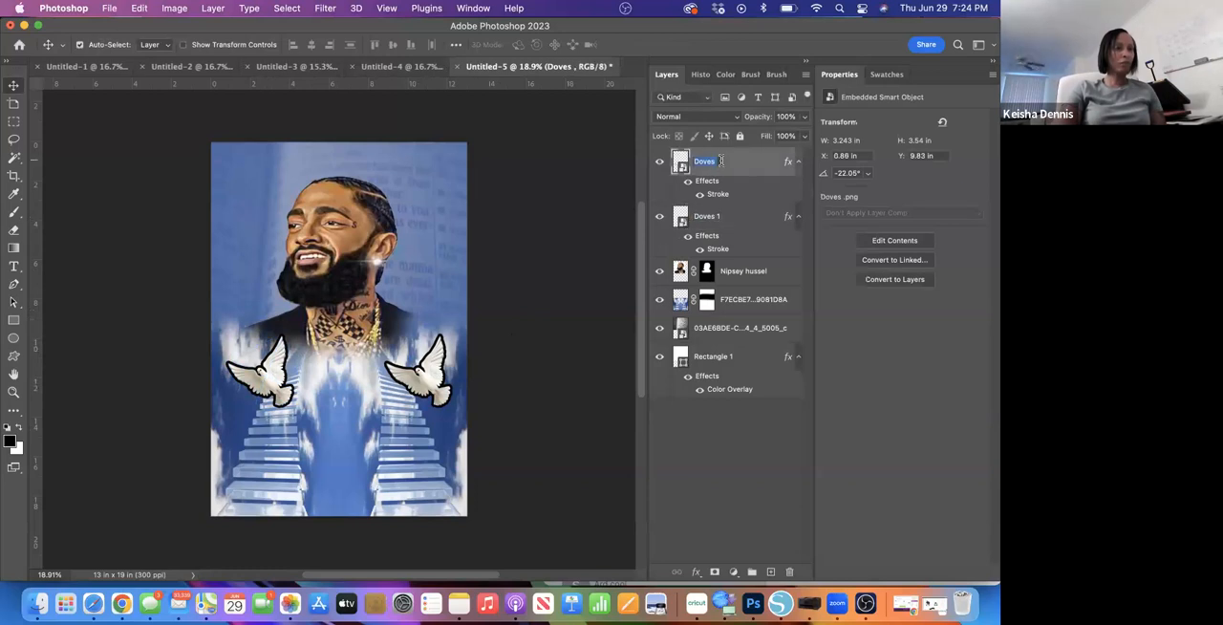
{"action": "left_click", "coordinate": [719, 162]}
{"action": "type", "text": "2"}
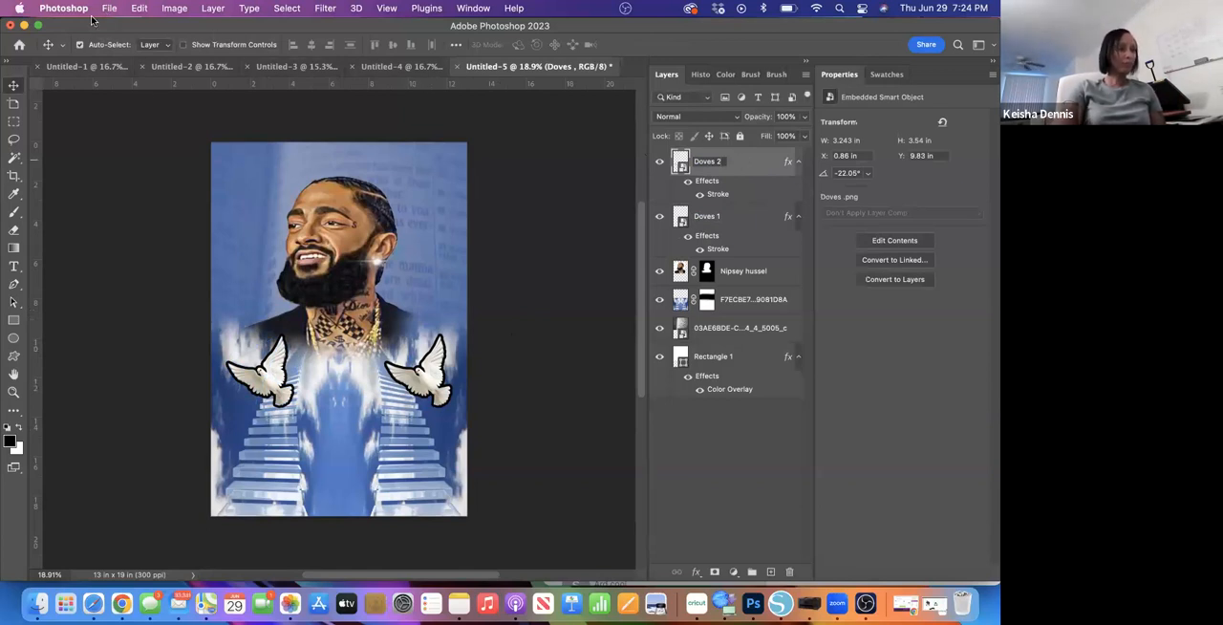
- Flip the Doves 2 layer horizontally so the two doves mirror each other
{"action": "left_click", "coordinate": [137, 13]}
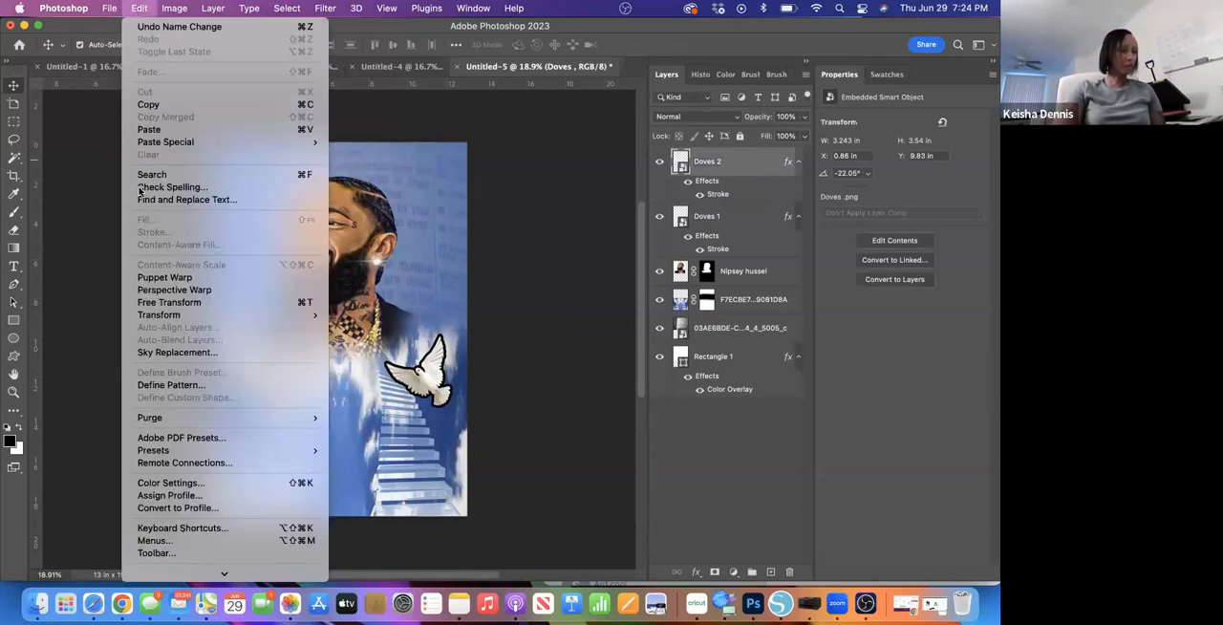
{"action": "mouse_move", "coordinate": [283, 314]}
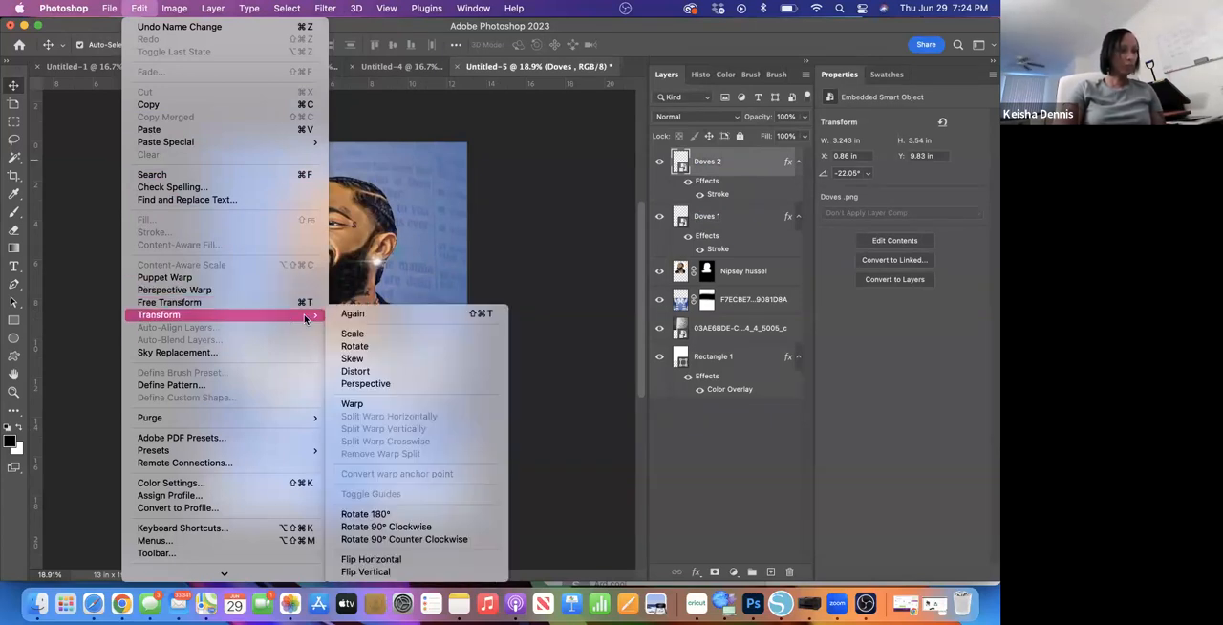
{"action": "left_click", "coordinate": [383, 559]}
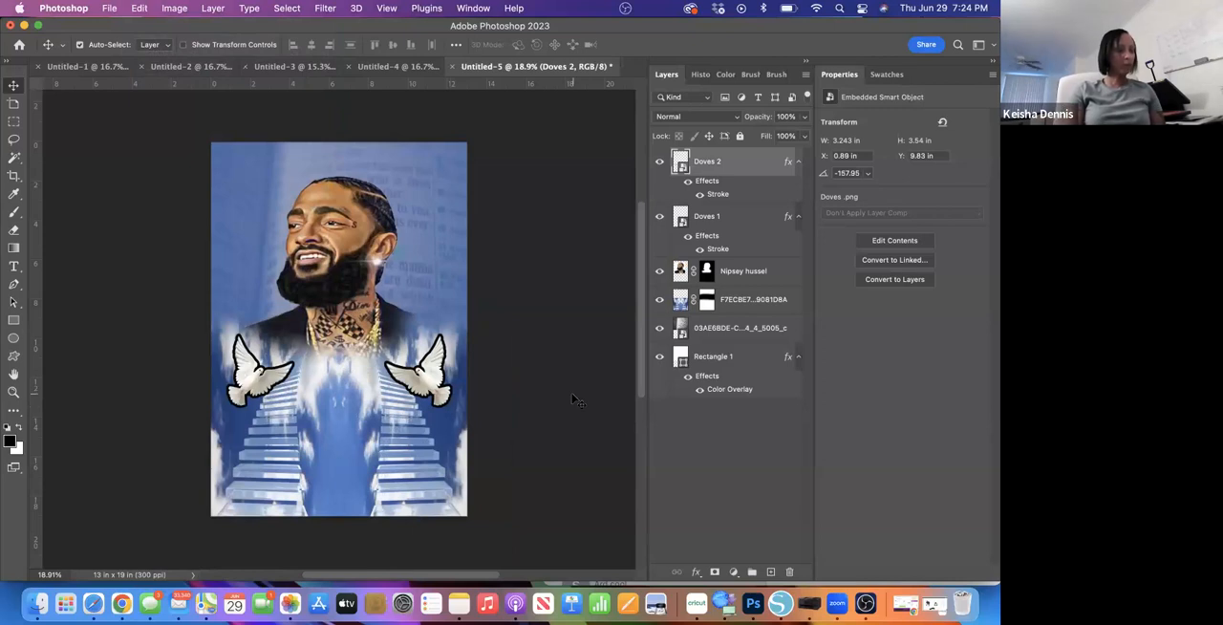
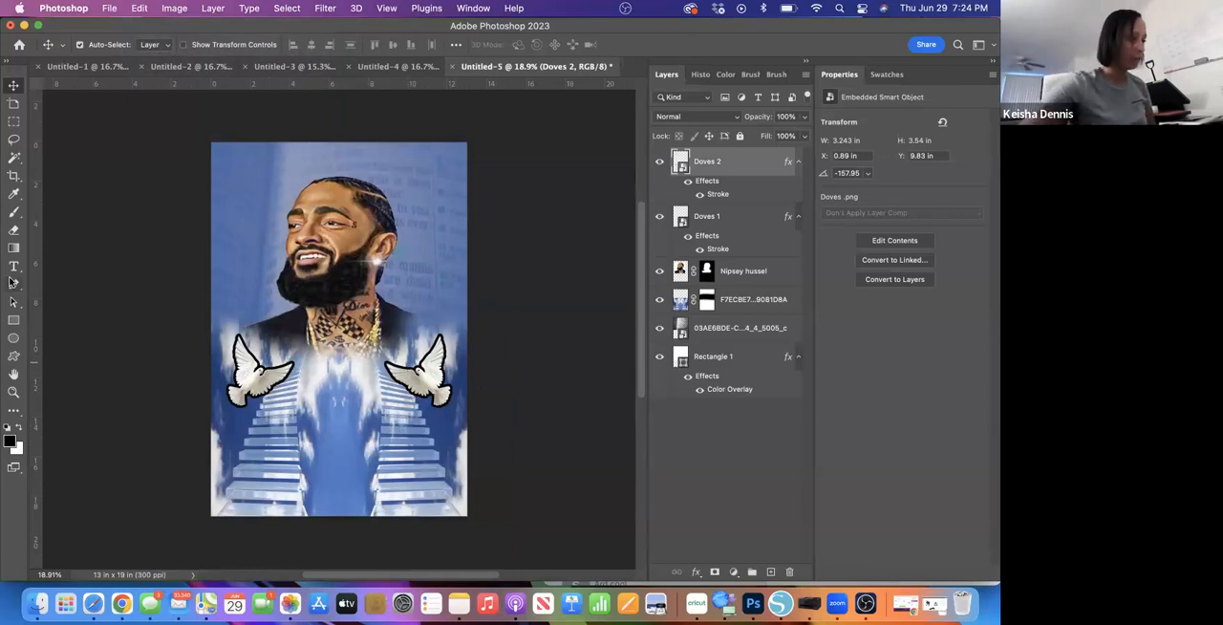
- Add the horizontal text "Nipsey Hussel" in black Kamada at 161.26 pt across the stairways below the doves
{"action": "left_click", "coordinate": [13, 266]}
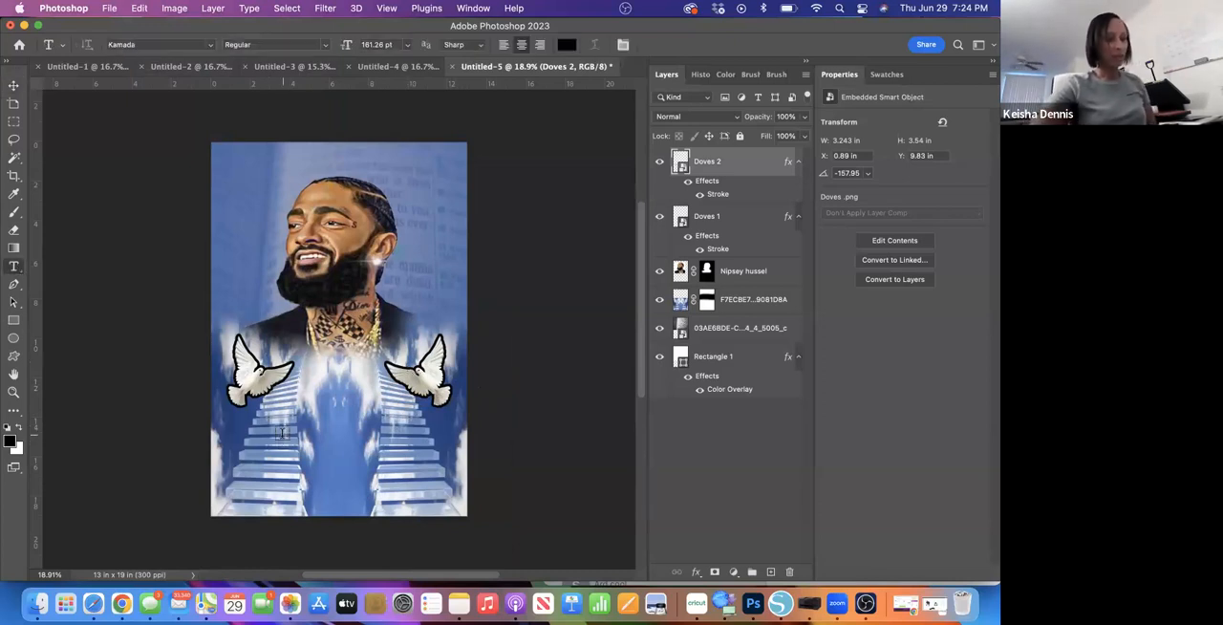
{"action": "left_click", "coordinate": [282, 432]}
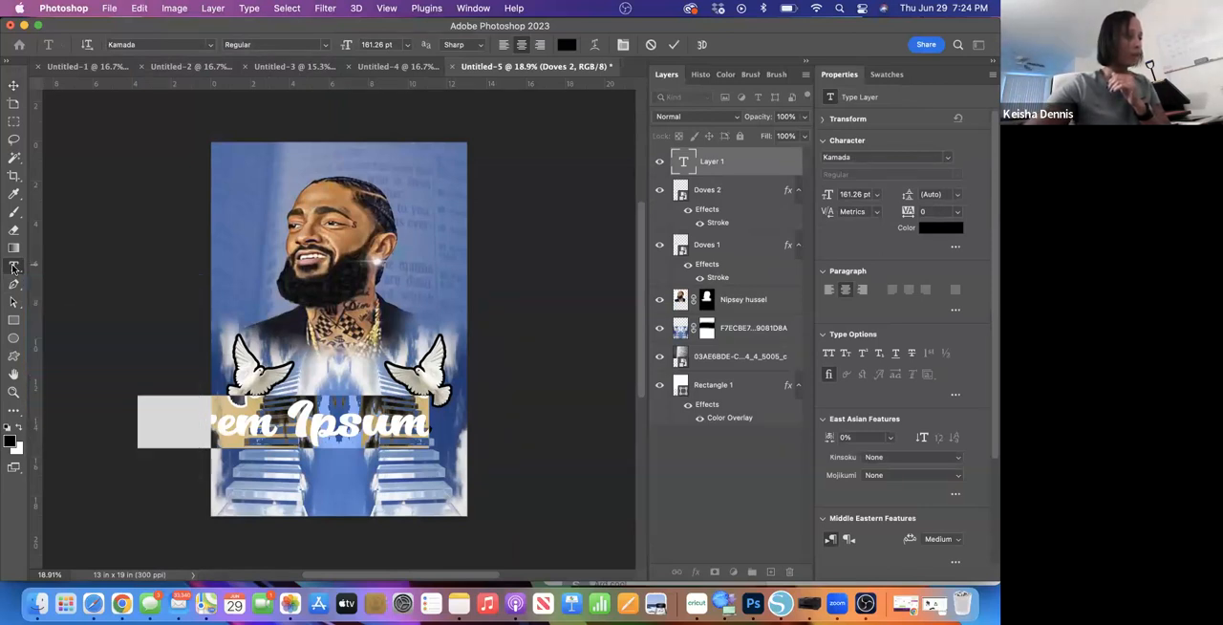
{"action": "left_click", "coordinate": [17, 273]}
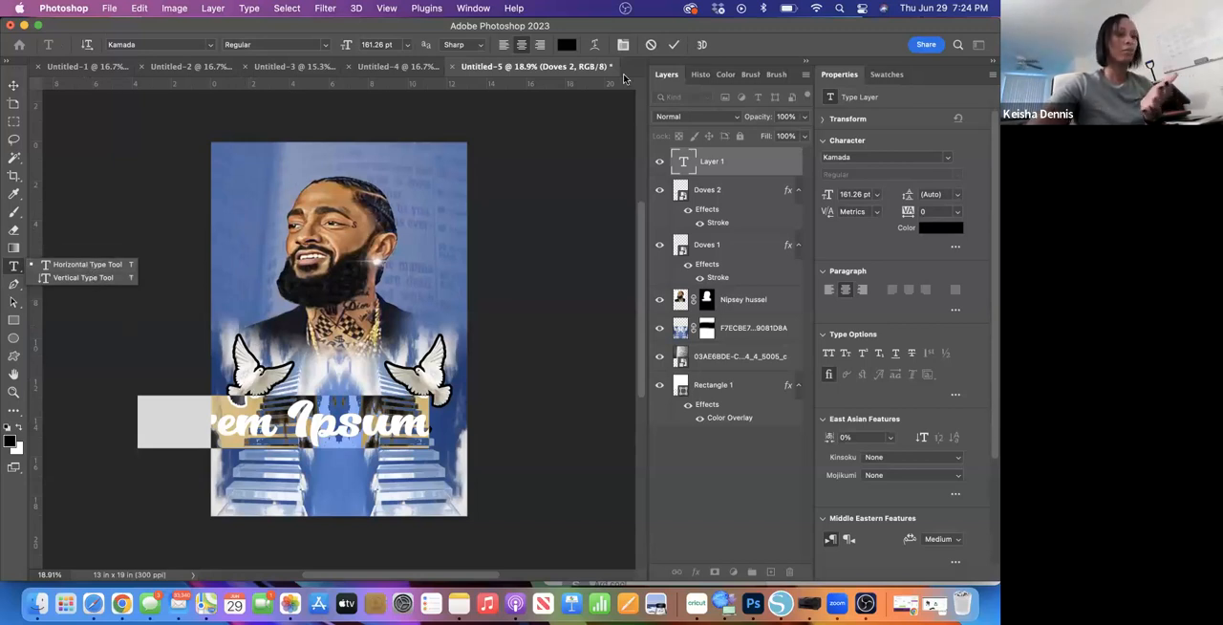
{"action": "left_click", "coordinate": [674, 44]}
{"action": "triple_click", "coordinate": [368, 421]}
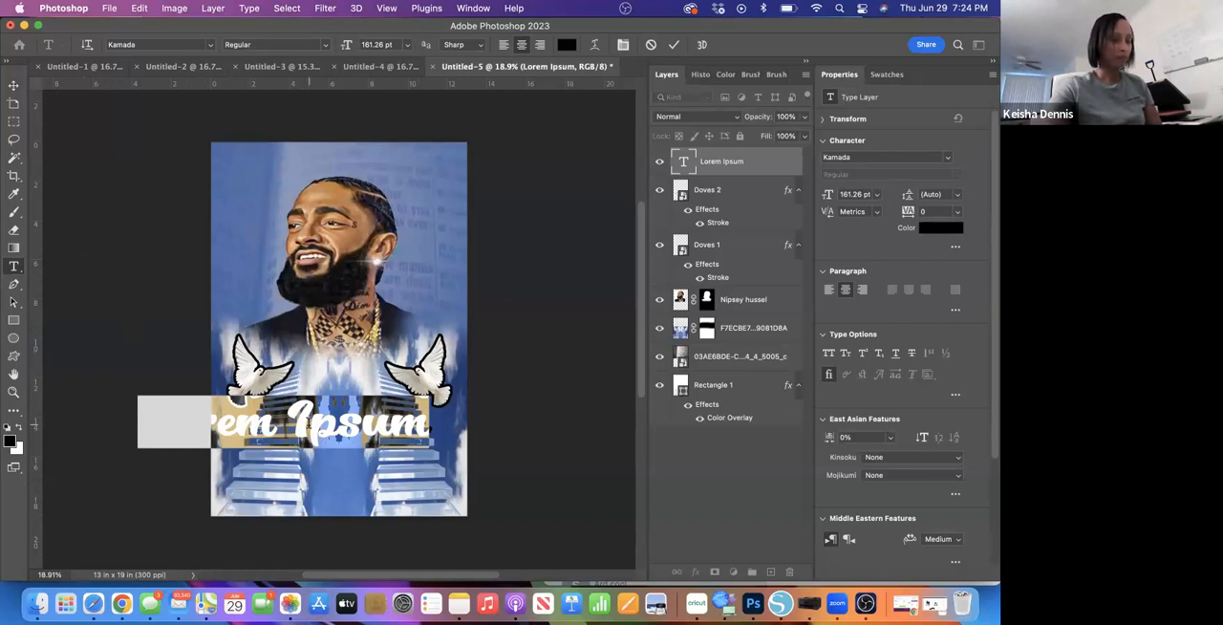
{"action": "type", "text": "Nipse"}
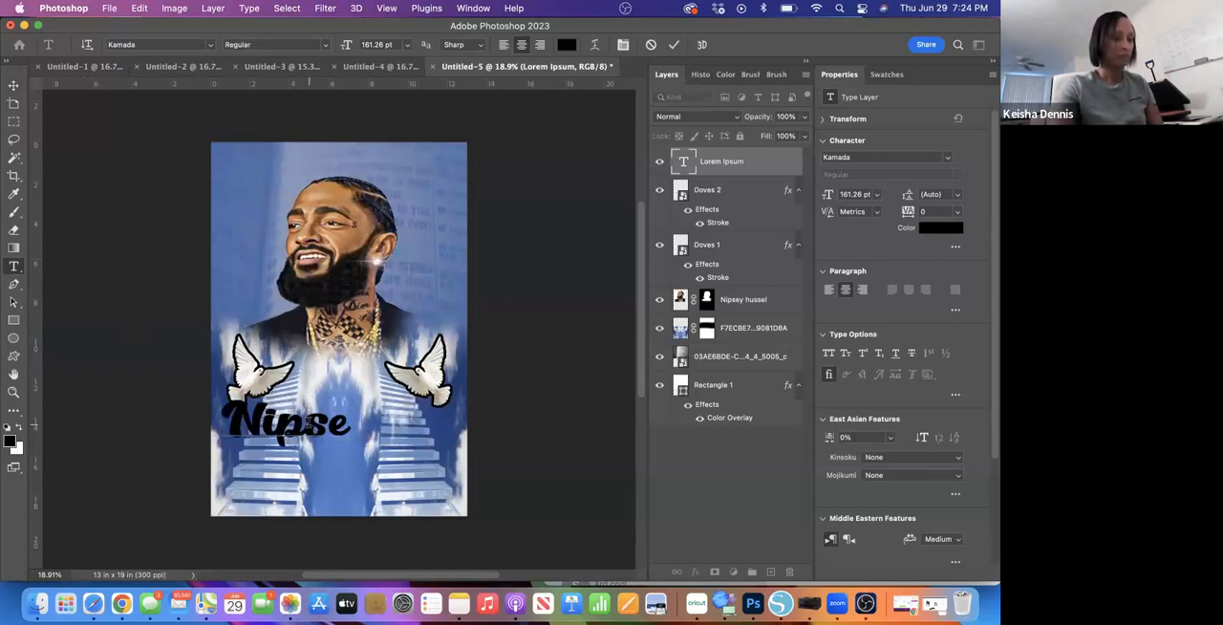
{"action": "type", "text": "y H"}
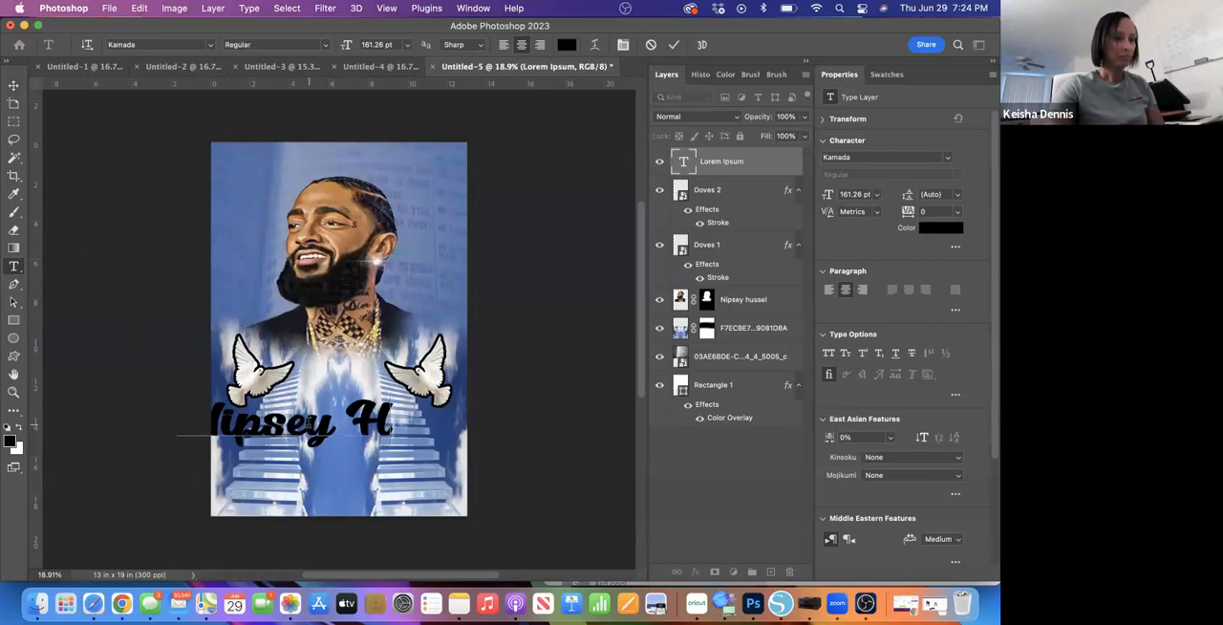
{"action": "type", "text": "ussel"}
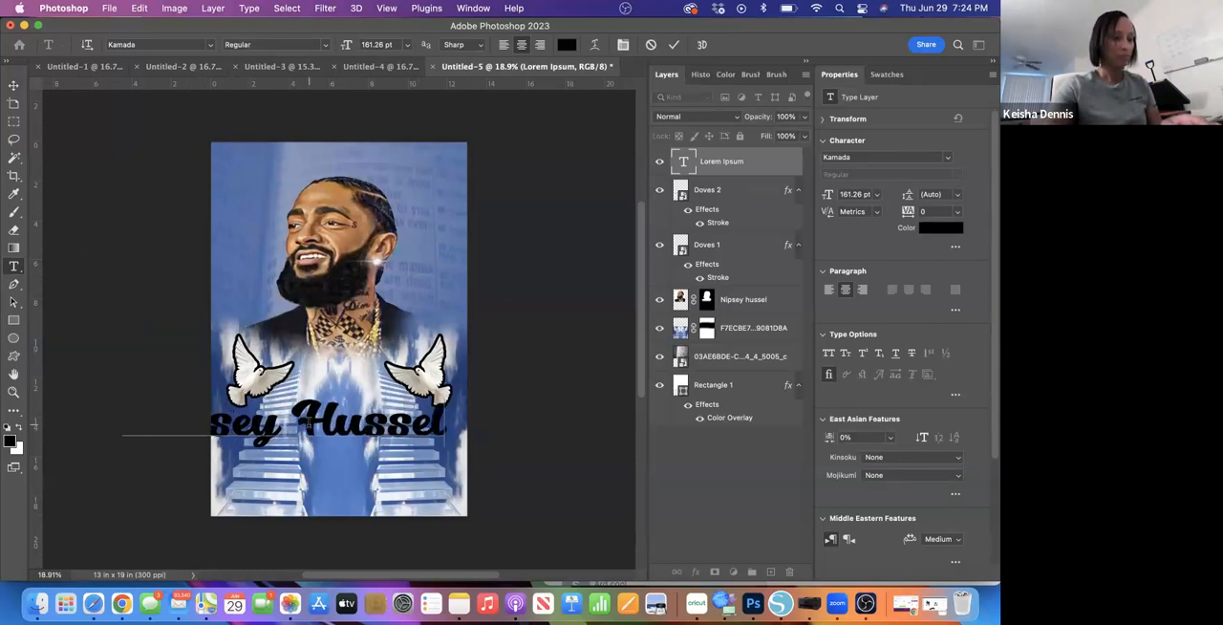
{"action": "left_click", "coordinate": [673, 44]}
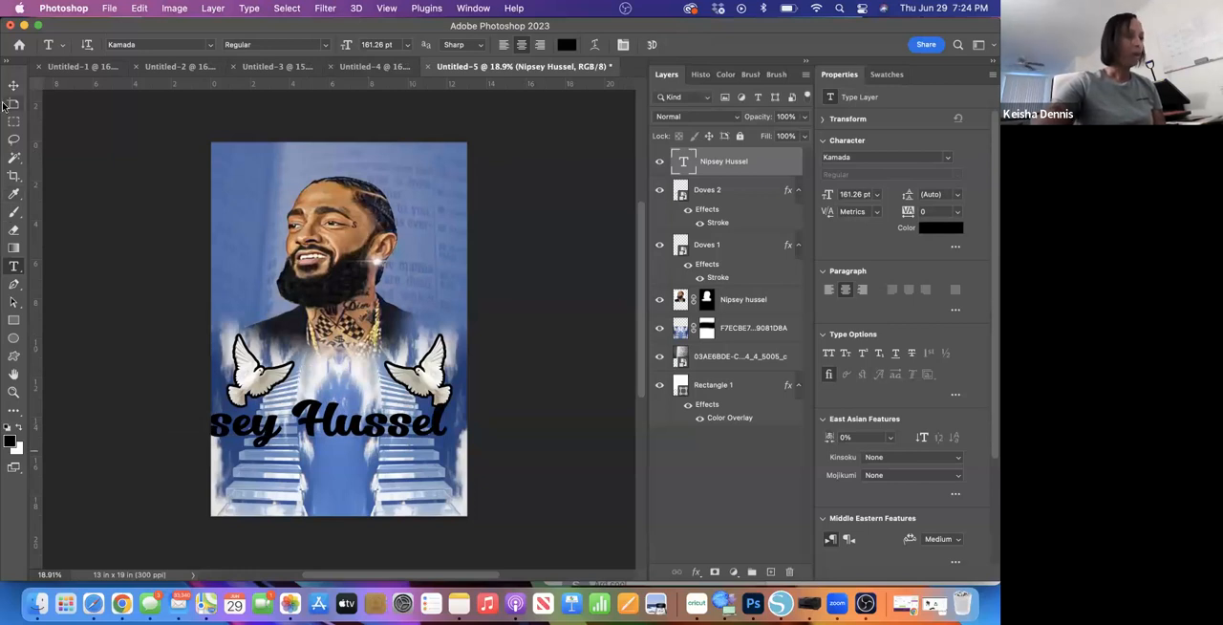
- Narrow the name text to about 59% width so it fits inside the canvas, centred over the stairways, and commit the transform
{"action": "left_click", "coordinate": [12, 87]}
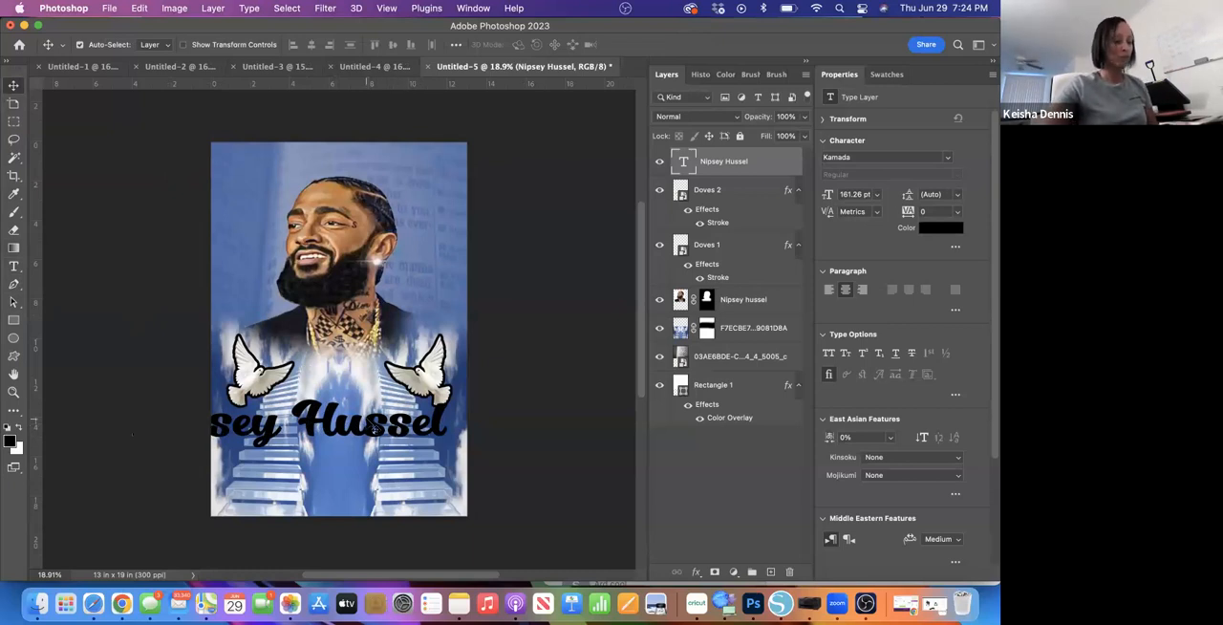
{"action": "key", "text": "super+t"}
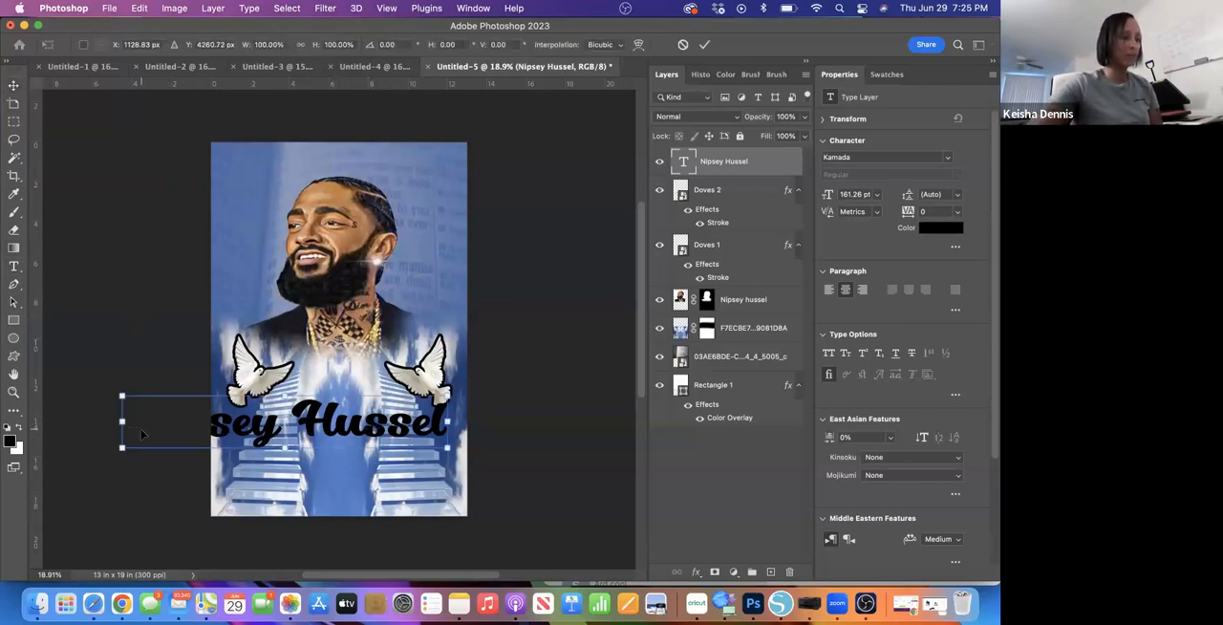
{"action": "left_click_drag", "start_coordinate": [120, 421], "coordinate": [216, 416]}
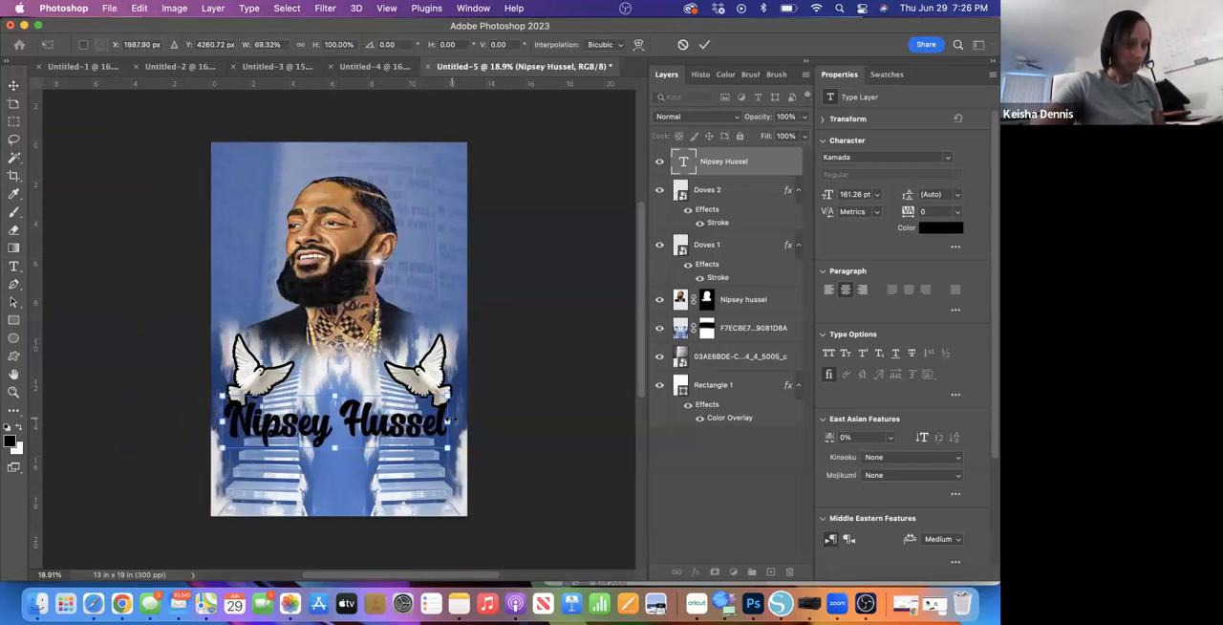
{"action": "left_click_drag", "start_coordinate": [222, 421], "coordinate": [237, 422]}
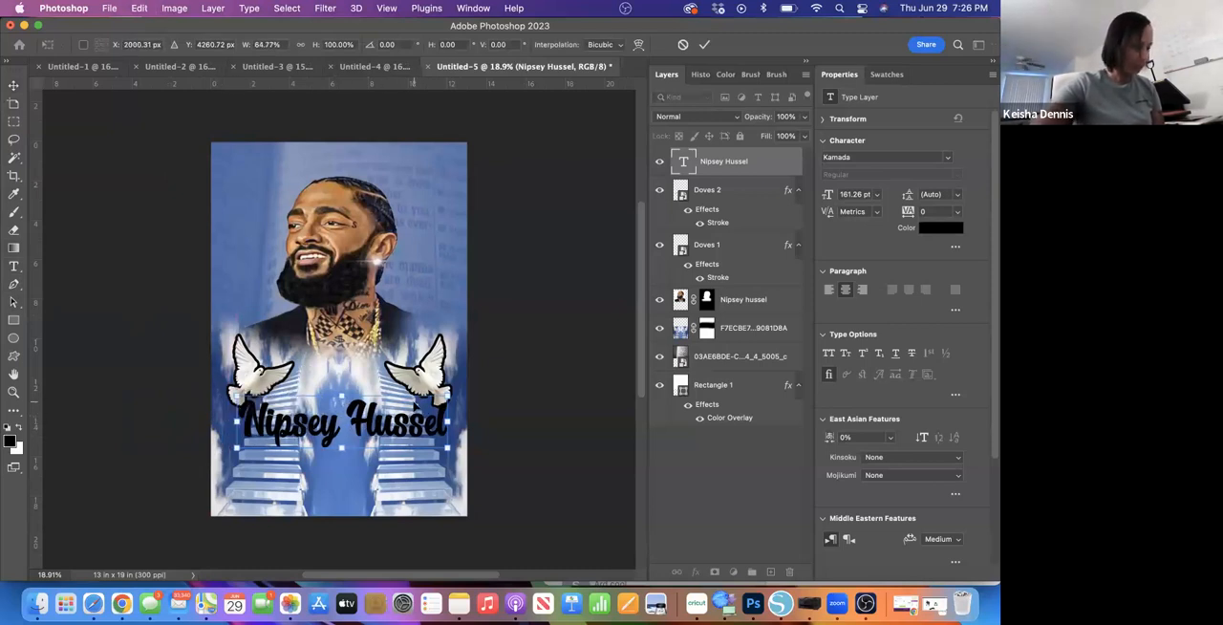
{"action": "left_click_drag", "start_coordinate": [446, 421], "coordinate": [433, 421]}
{"action": "left_click_drag", "start_coordinate": [235, 422], "coordinate": [245, 421]}
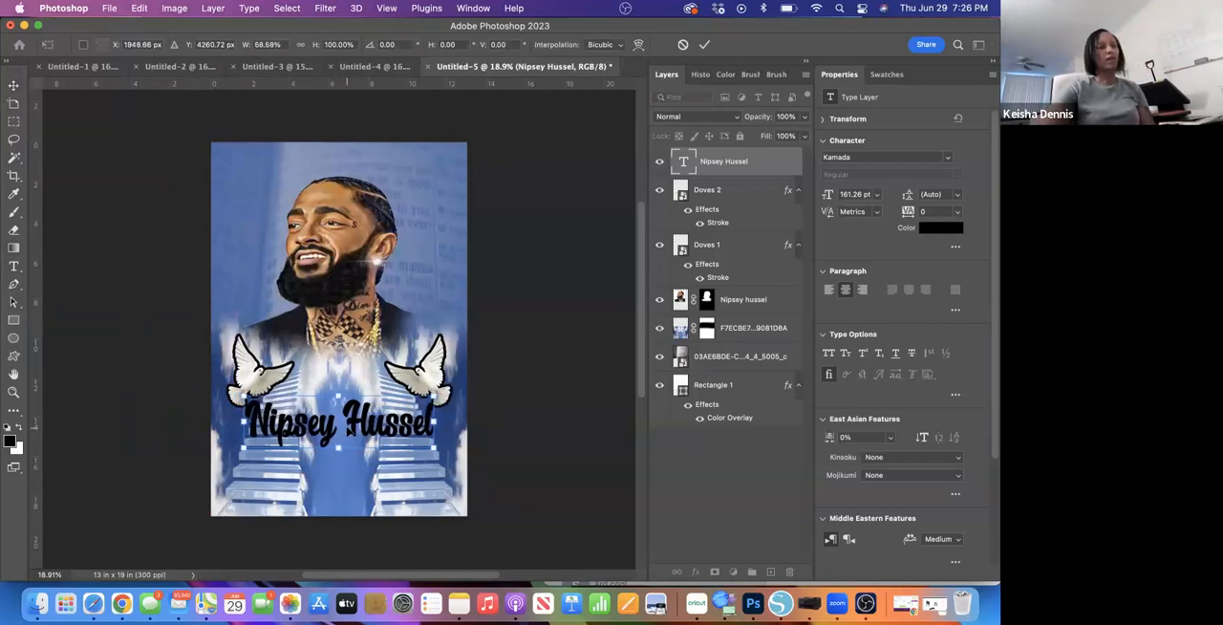
{"action": "left_click", "coordinate": [703, 45]}
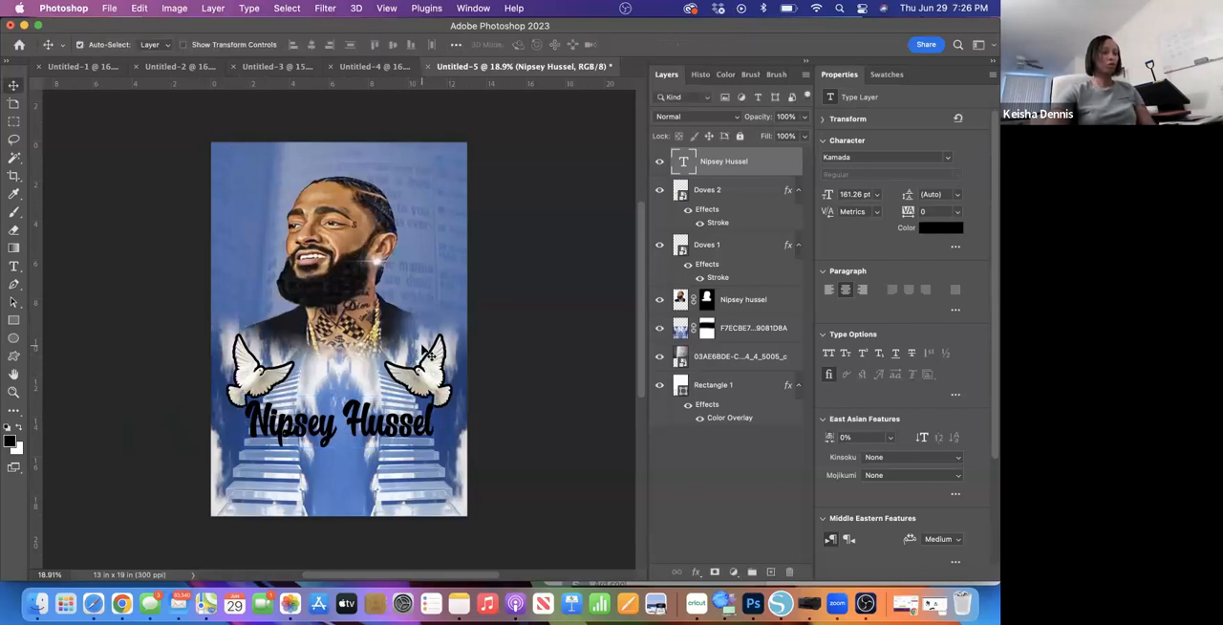
- Give the name text a white (ffffff) Color Overlay at 100% opacity with Normal blending
{"action": "scroll", "coordinate": [423, 356], "scroll_direction": "up", "scroll_amount": 5}
{"action": "scroll", "coordinate": [427, 353], "scroll_direction": "up", "scroll_amount": 3}
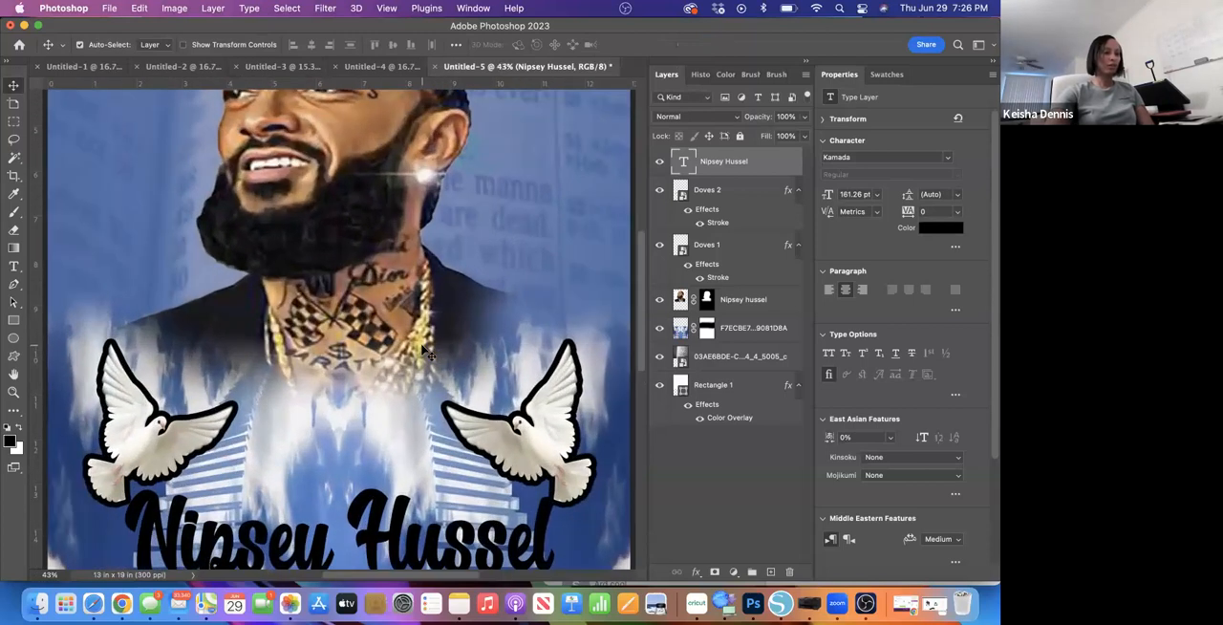
{"action": "scroll", "coordinate": [427, 352], "scroll_direction": "down", "scroll_amount": 10}
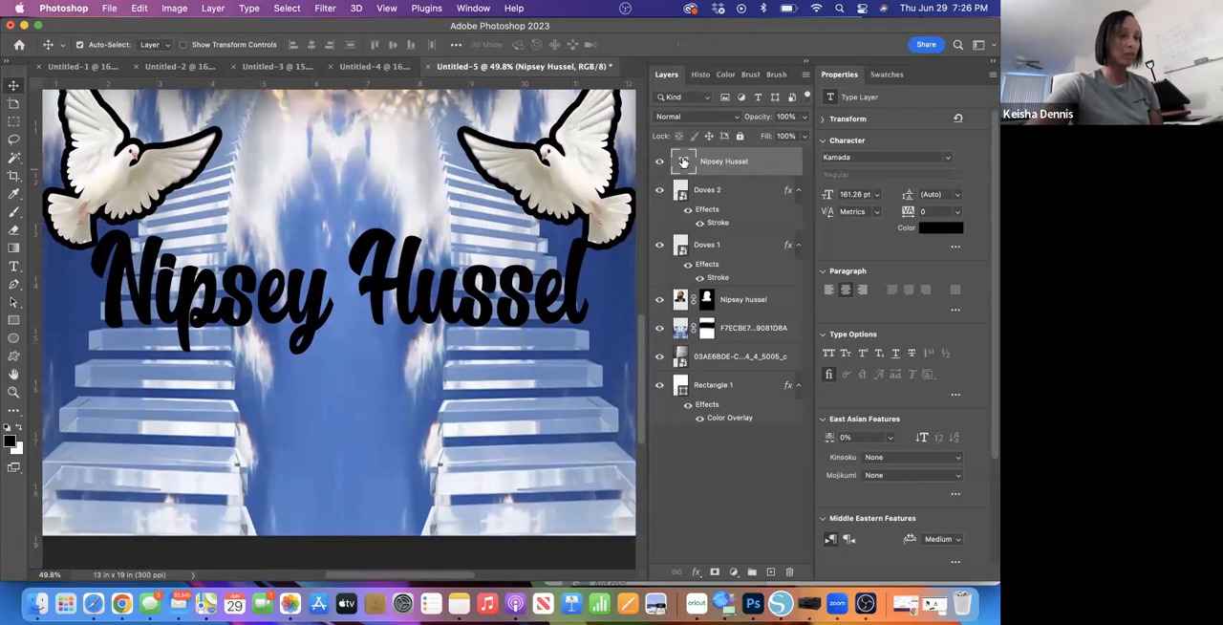
{"action": "double_click", "coordinate": [775, 166]}
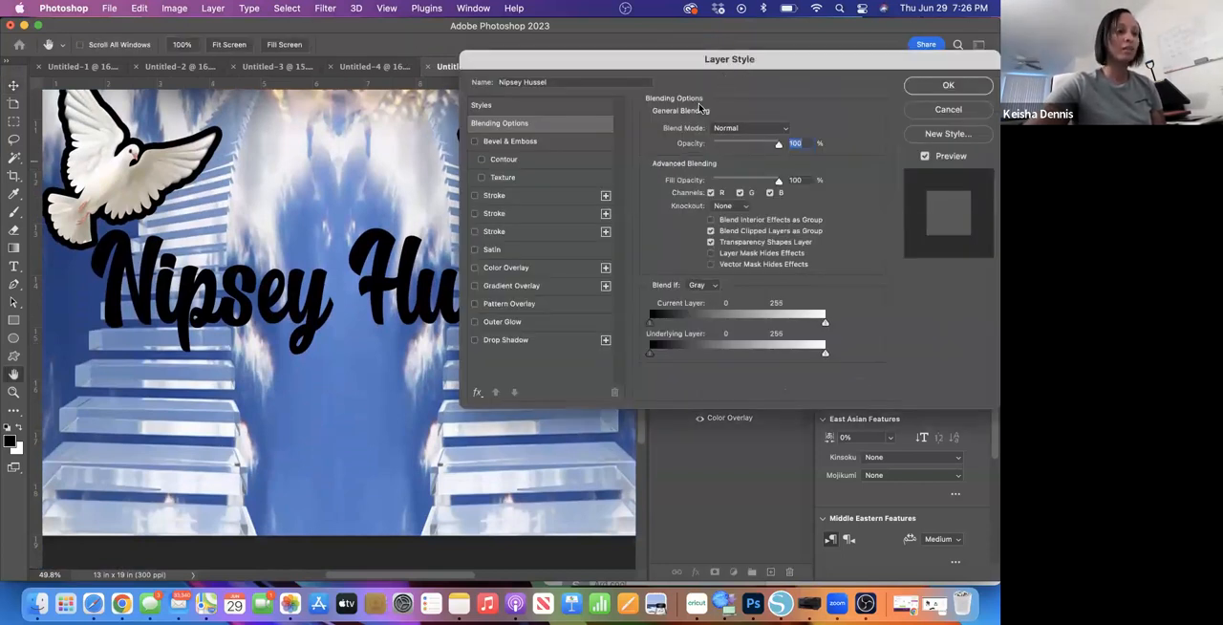
{"action": "left_click", "coordinate": [474, 270]}
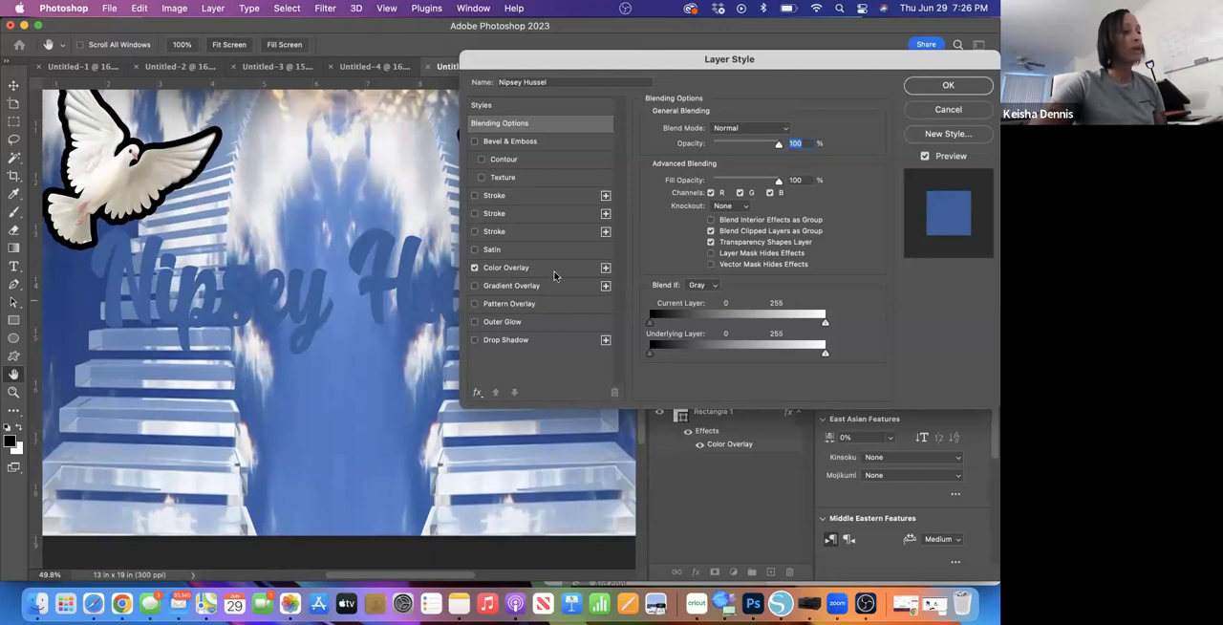
{"action": "left_click", "coordinate": [555, 272]}
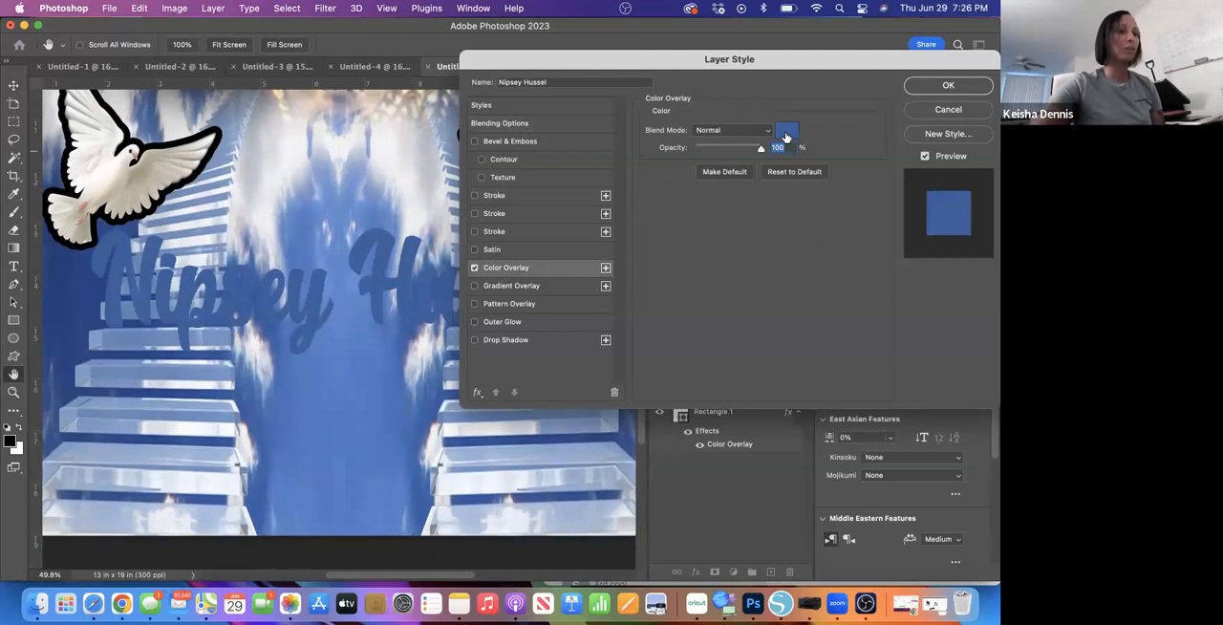
{"action": "left_click", "coordinate": [785, 135]}
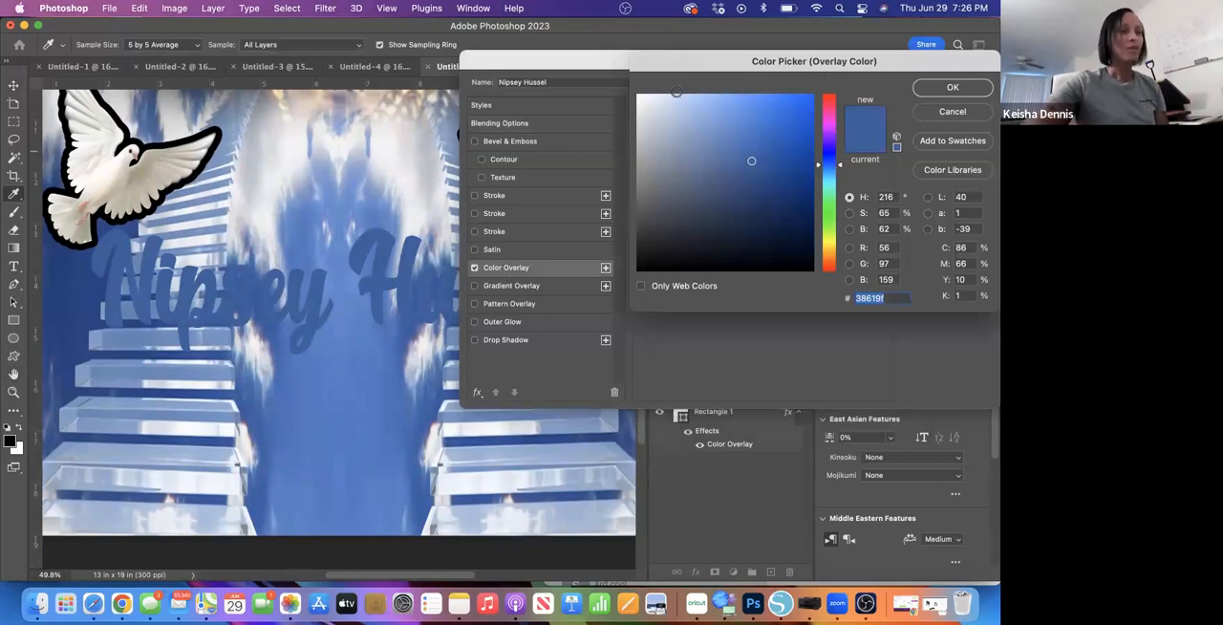
{"action": "left_click_drag", "start_coordinate": [668, 131], "coordinate": [630, 95]}
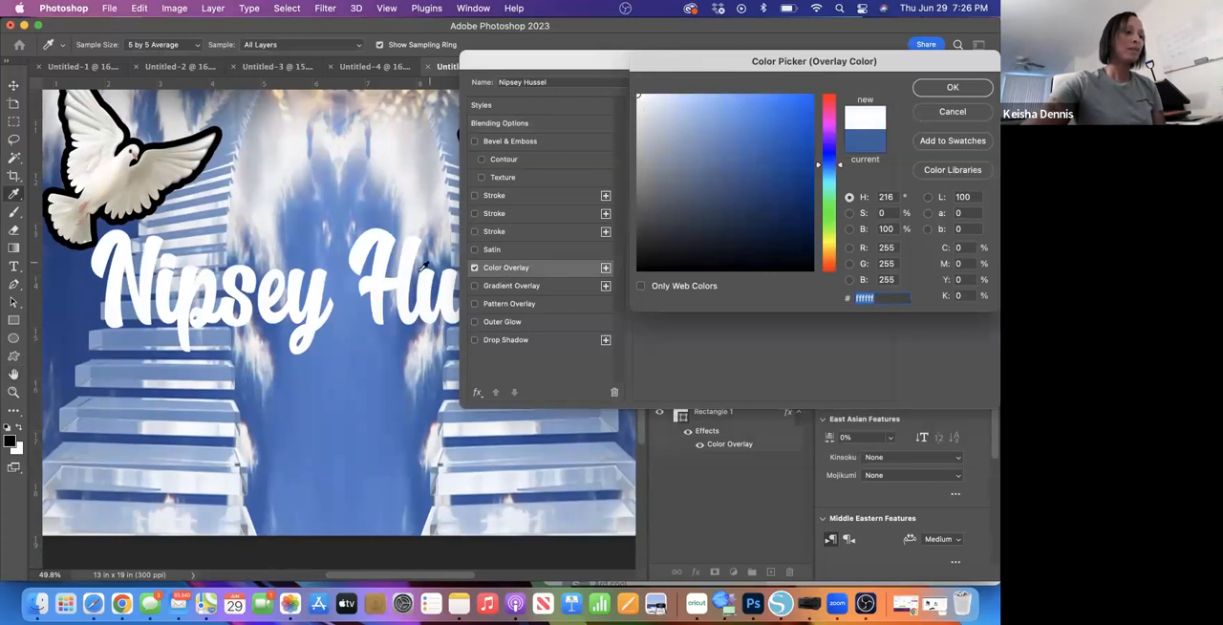
{"action": "left_click", "coordinate": [953, 87]}
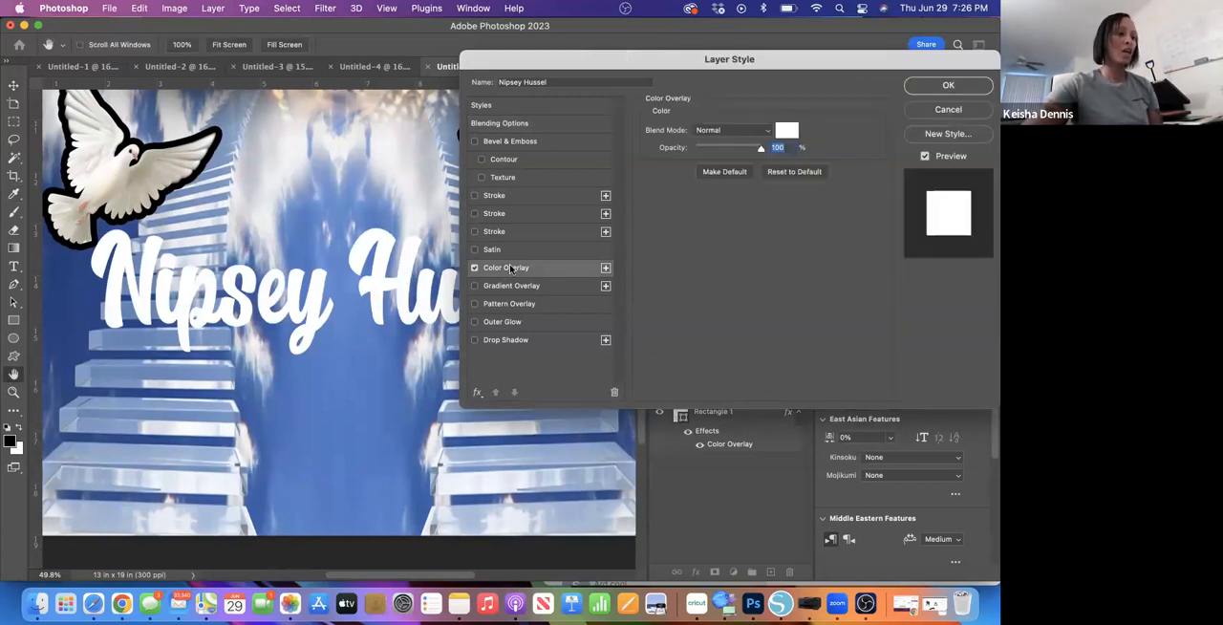
- Add a black stroke around the name text and apply the layer style
{"action": "left_click_drag", "start_coordinate": [617, 66], "coordinate": [681, 57]}
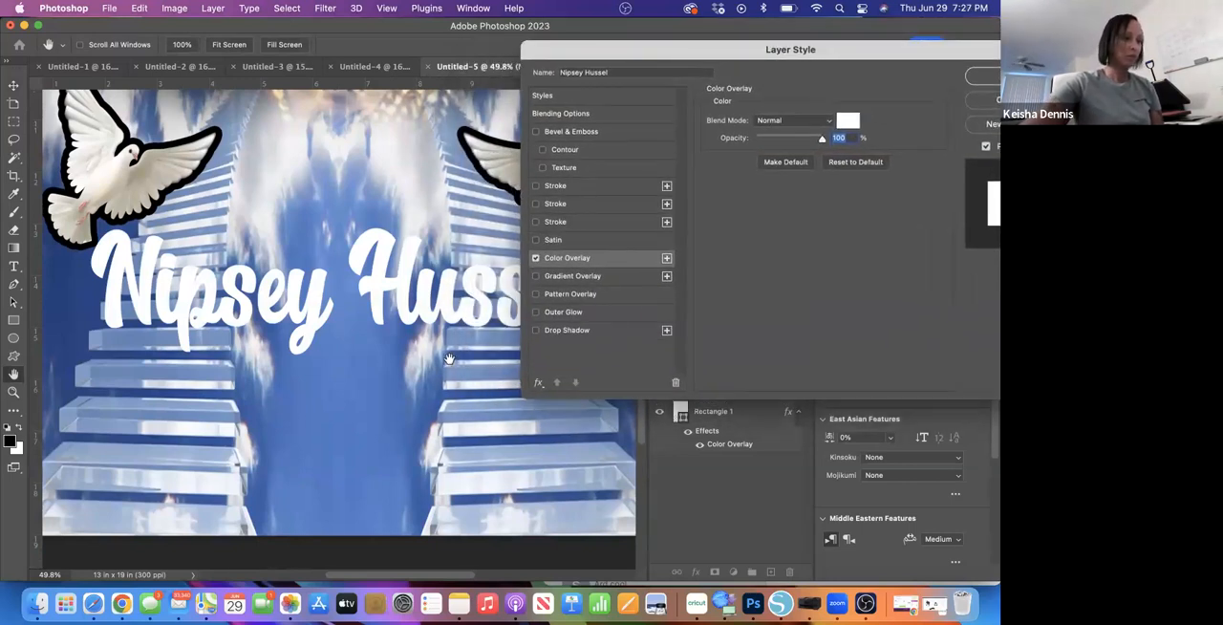
{"action": "scroll", "coordinate": [449, 358], "scroll_direction": "right", "scroll_amount": 3}
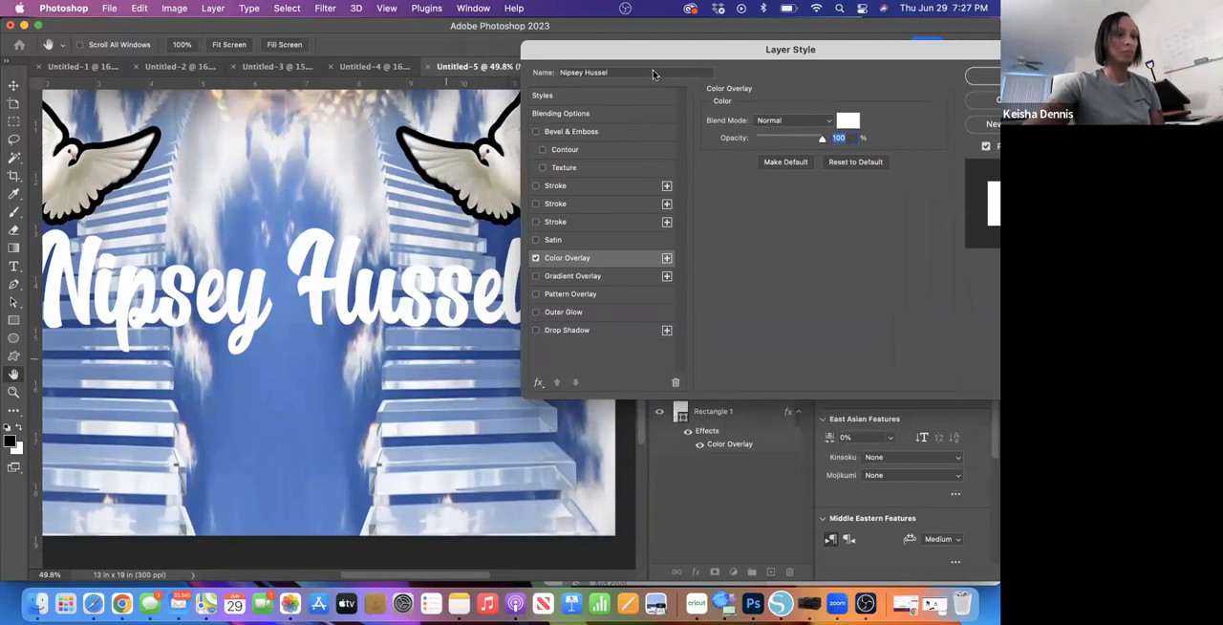
{"action": "left_click", "coordinate": [536, 186]}
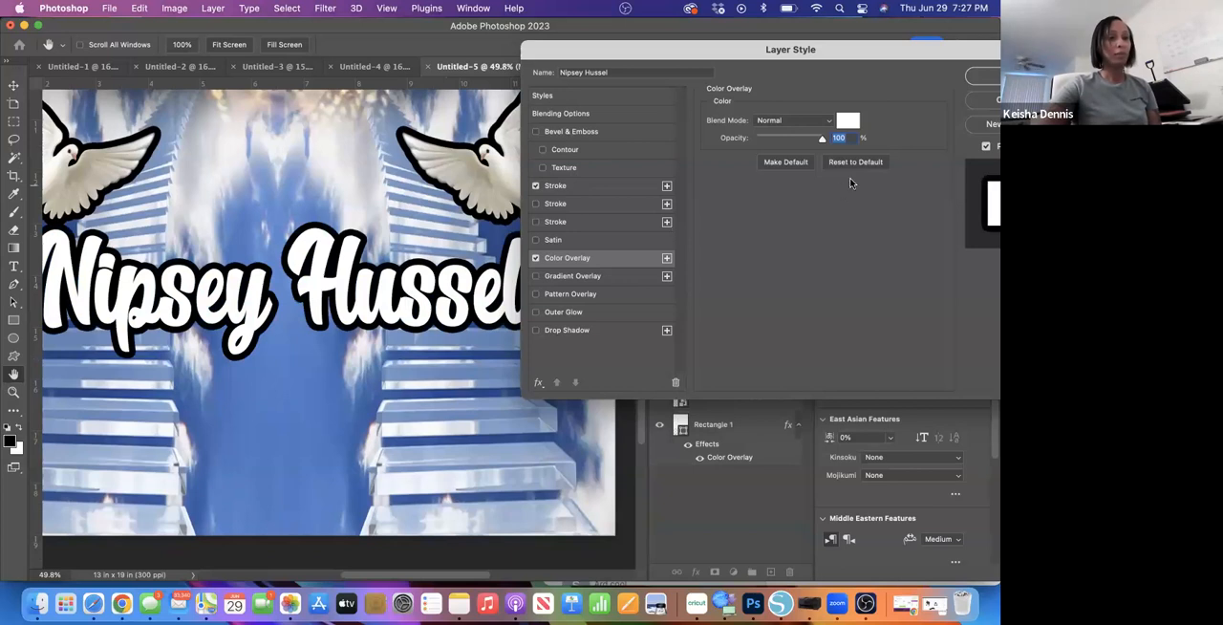
{"action": "left_click_drag", "start_coordinate": [963, 60], "coordinate": [928, 57]}
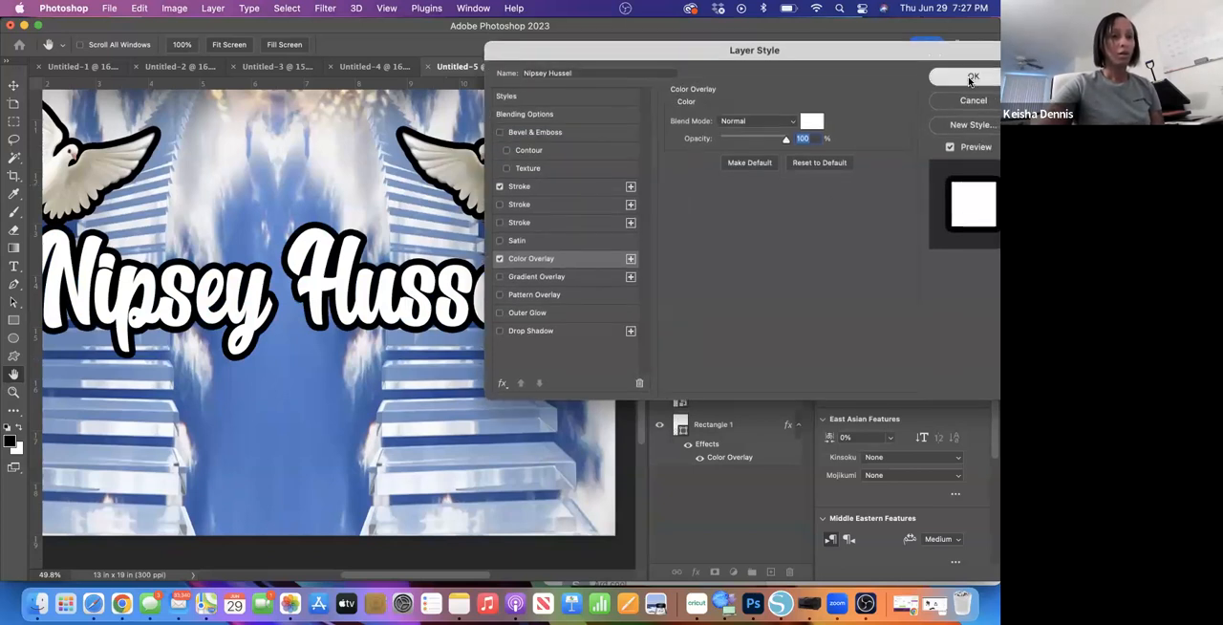
{"action": "left_click", "coordinate": [955, 76]}
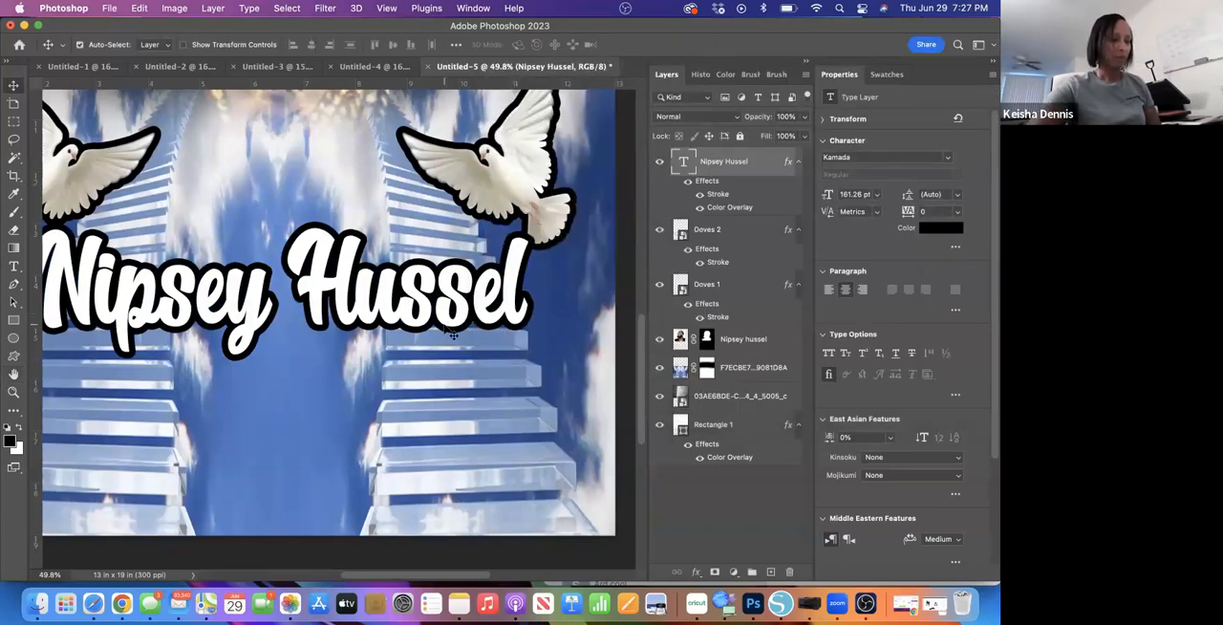
- Open the layer style of the name text and try a Drop Shadow on it
{"action": "scroll", "coordinate": [453, 332], "scroll_direction": "down", "scroll_amount": 5}
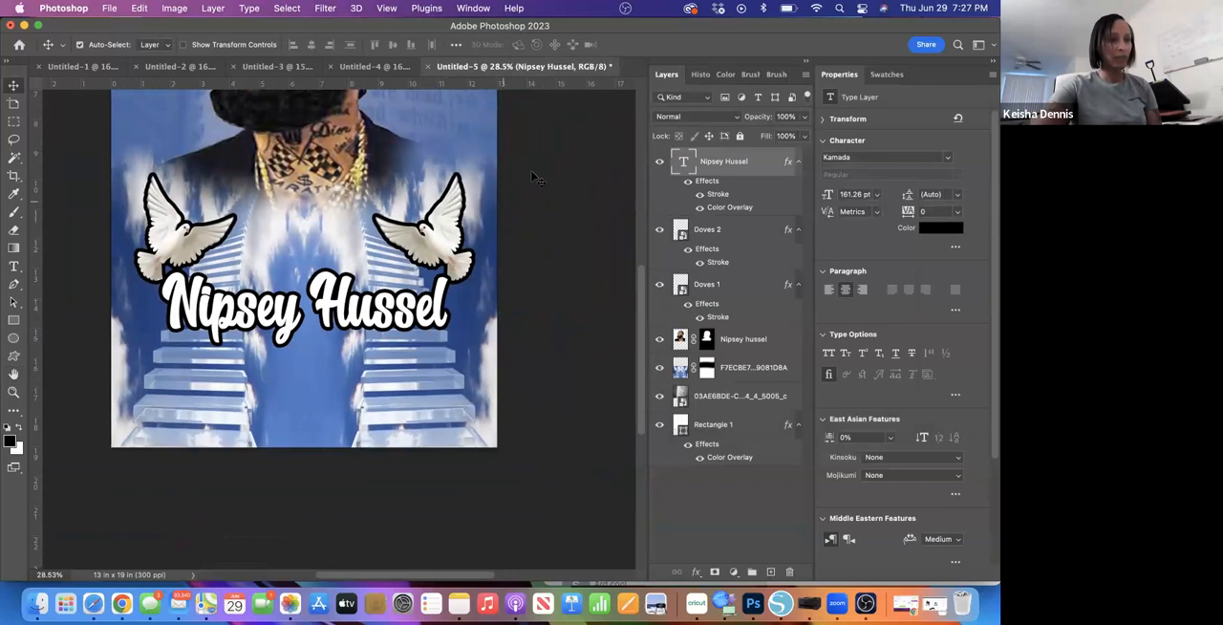
{"action": "double_click", "coordinate": [761, 168]}
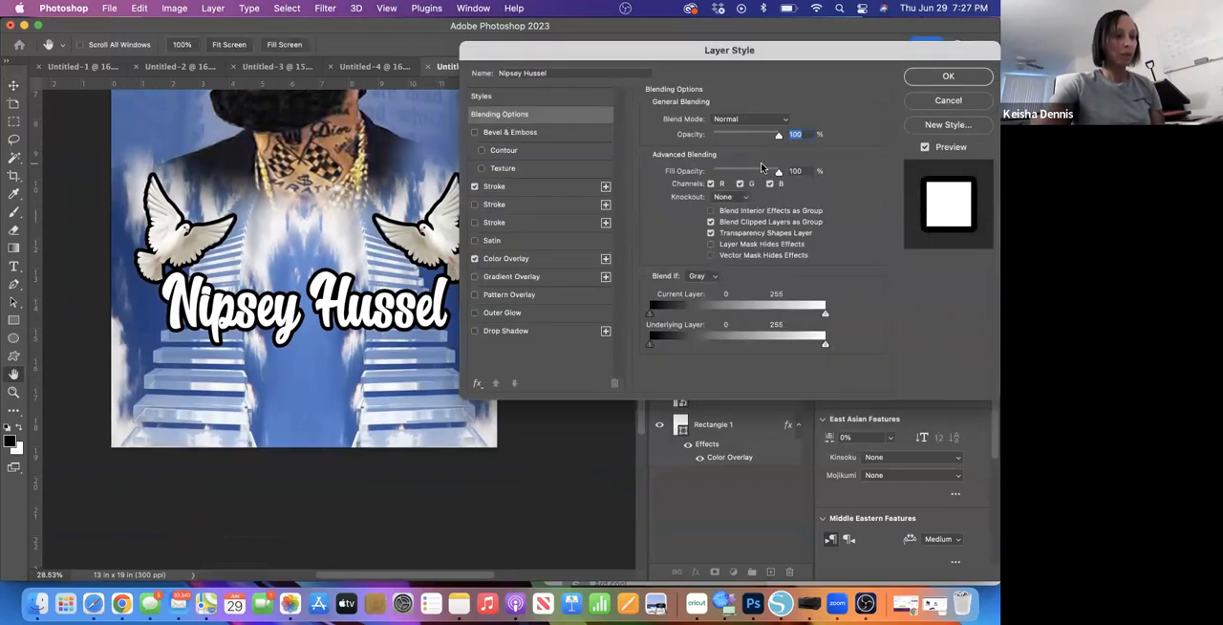
{"action": "left_click", "coordinate": [475, 331]}
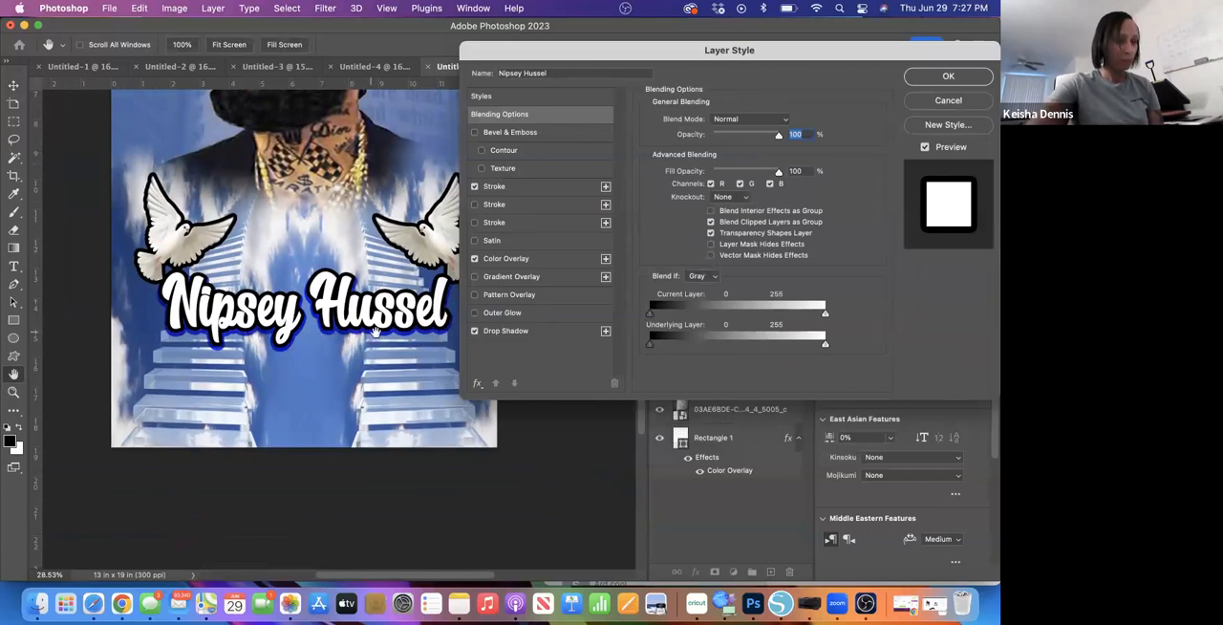
{"action": "left_click", "coordinate": [557, 333]}
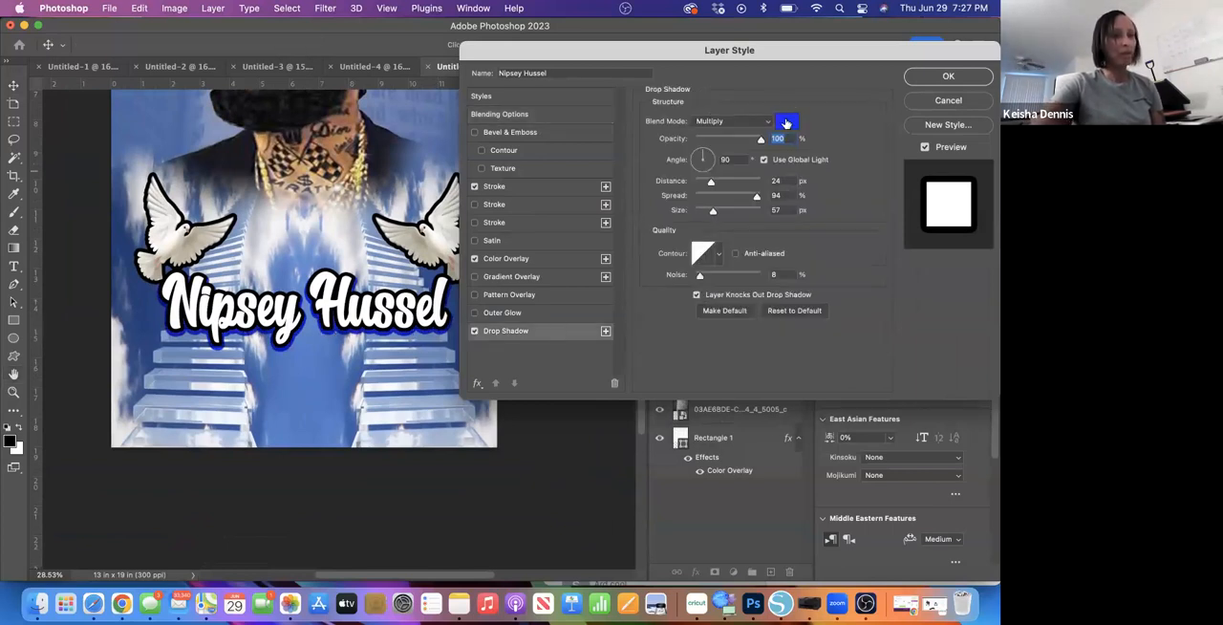
- Sample blues from the artwork for the drop shadow colour and settle on white (ffffff)
{"action": "left_click", "coordinate": [785, 121]}
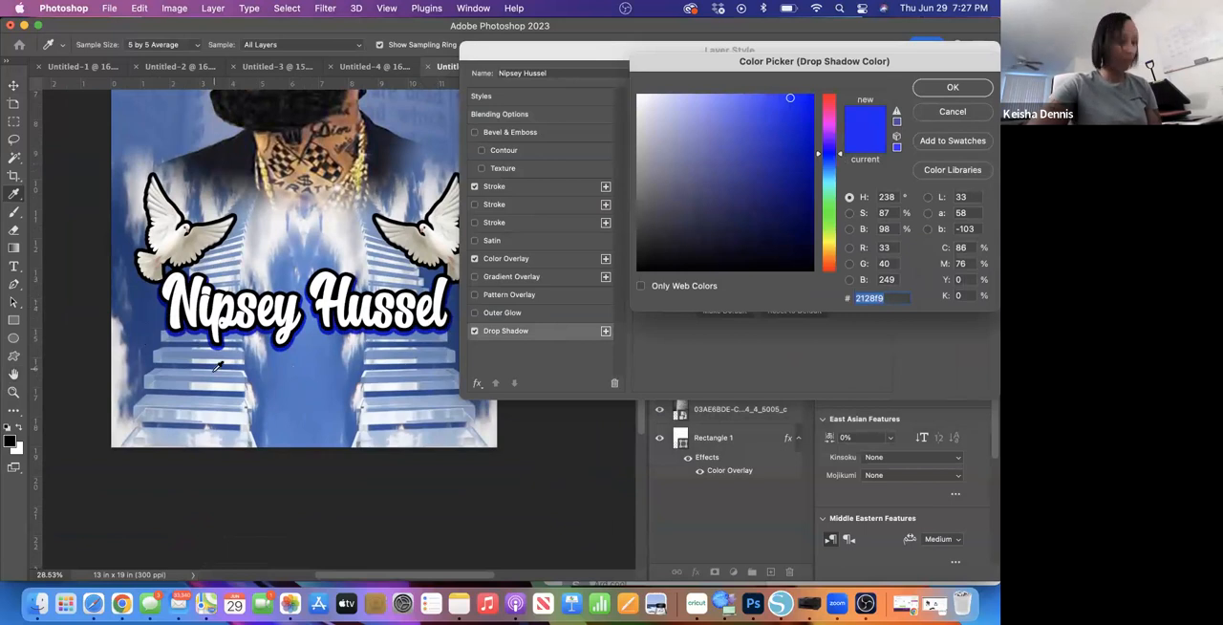
{"action": "left_click", "coordinate": [159, 301]}
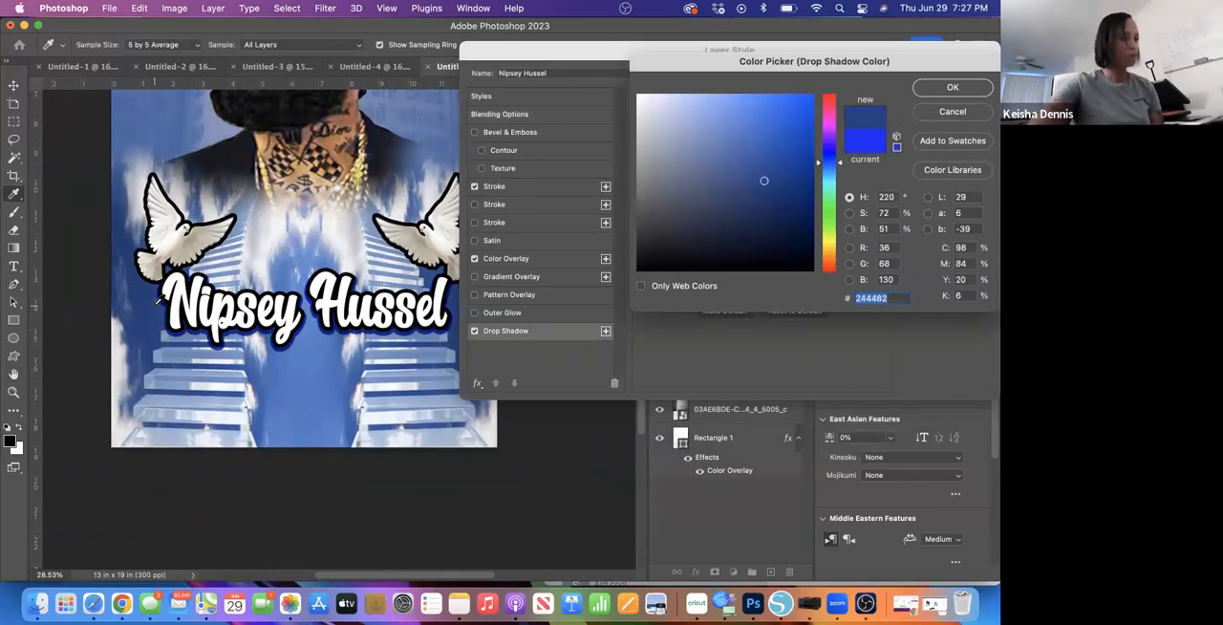
{"action": "left_click", "coordinate": [216, 375]}
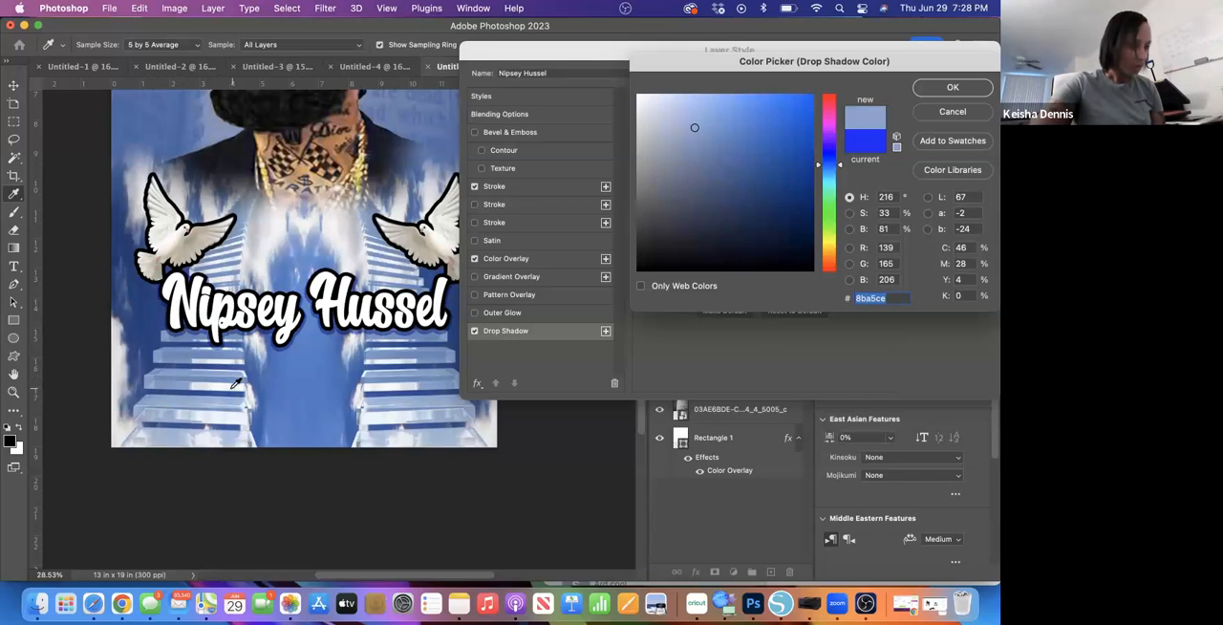
{"action": "left_click", "coordinate": [232, 386]}
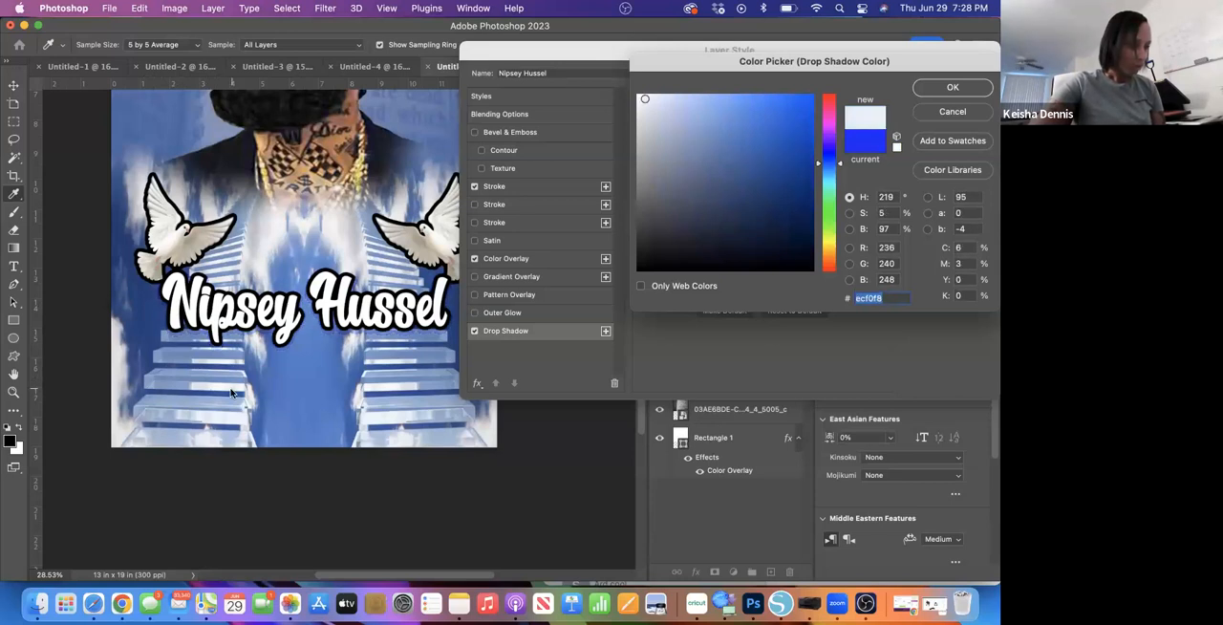
{"action": "left_click", "coordinate": [402, 383]}
{"action": "left_click_drag", "start_coordinate": [649, 108], "coordinate": [593, 72]}
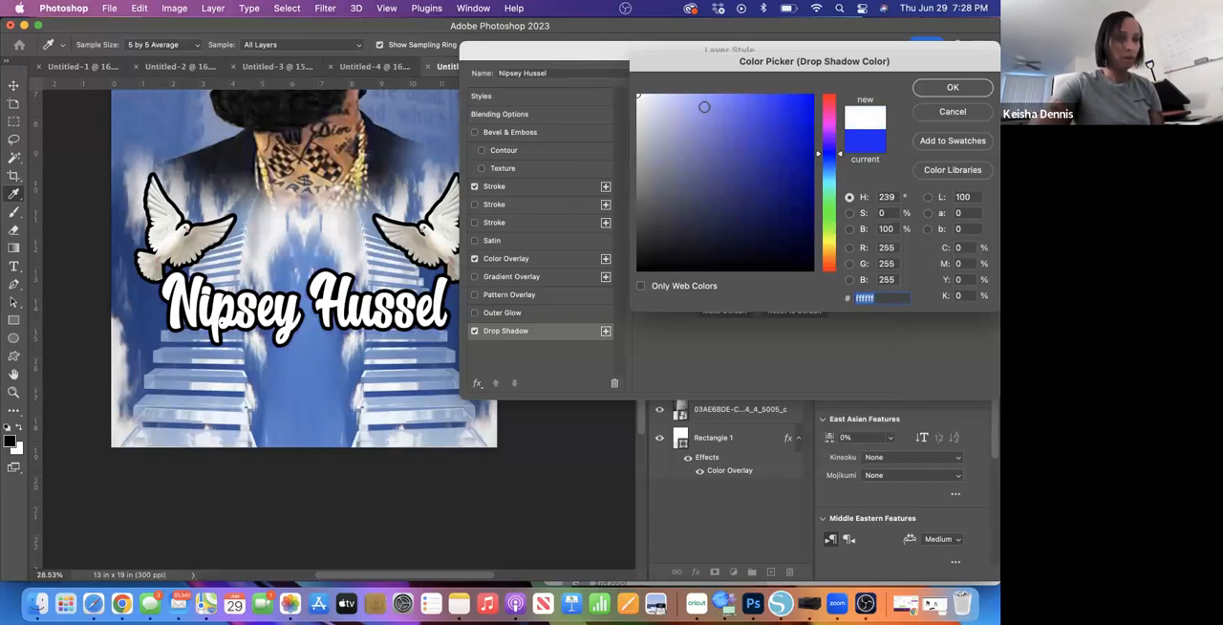
{"action": "left_click", "coordinate": [951, 87]}
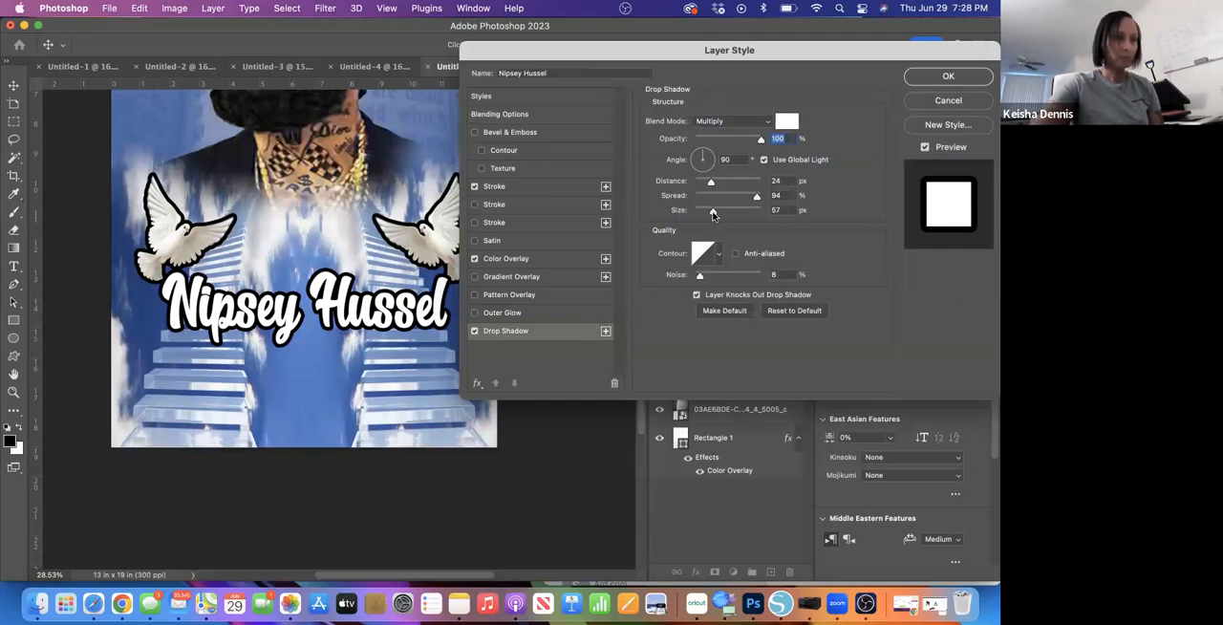
- Enlarge the drop shadow to a size of 240 px and a distance of 87 px, with 49% noise
{"action": "left_click_drag", "start_coordinate": [713, 211], "coordinate": [724, 214]}
{"action": "left_click_drag", "start_coordinate": [703, 277], "coordinate": [726, 276]}
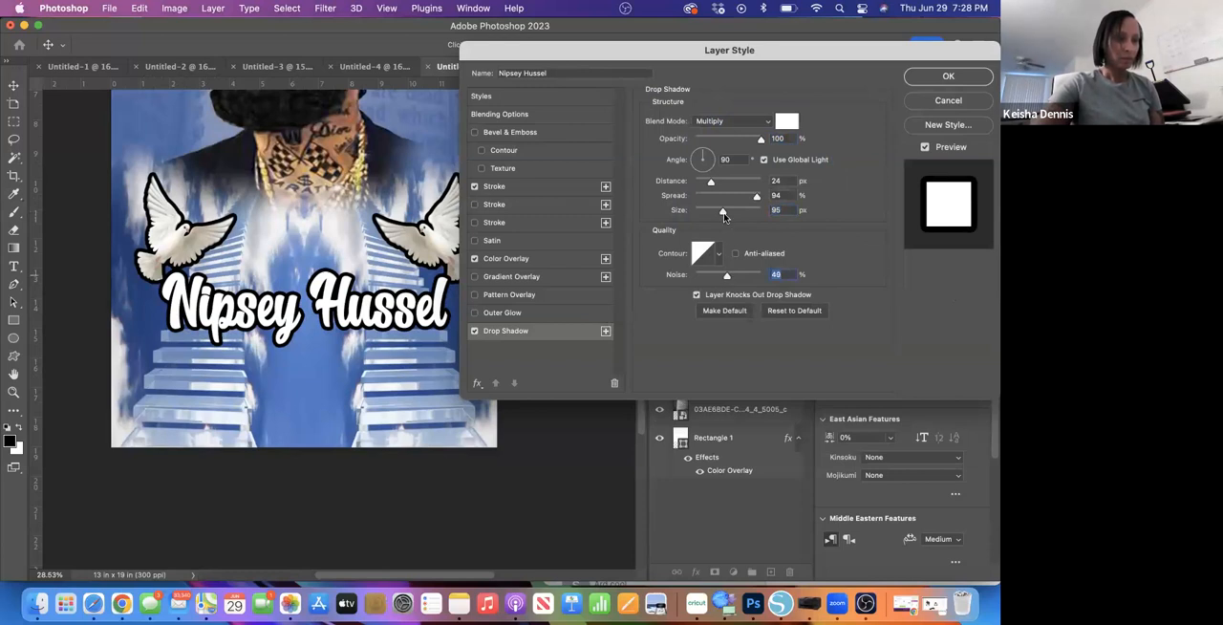
{"action": "left_click_drag", "start_coordinate": [729, 217], "coordinate": [750, 217]}
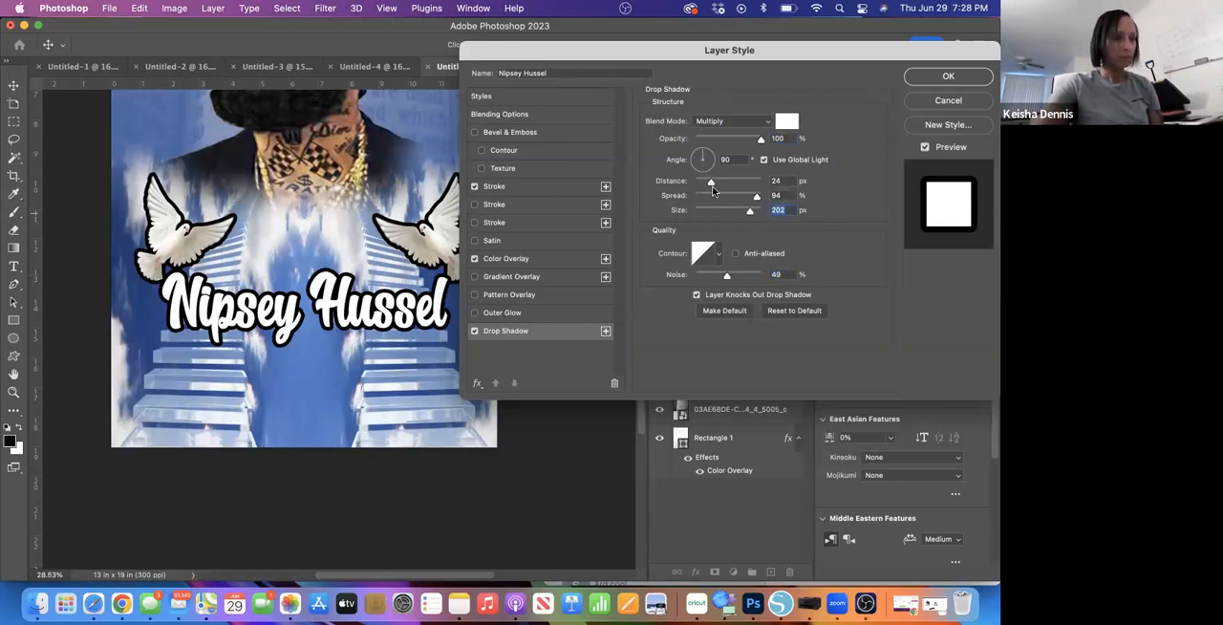
{"action": "left_click_drag", "start_coordinate": [726, 186], "coordinate": [761, 214]}
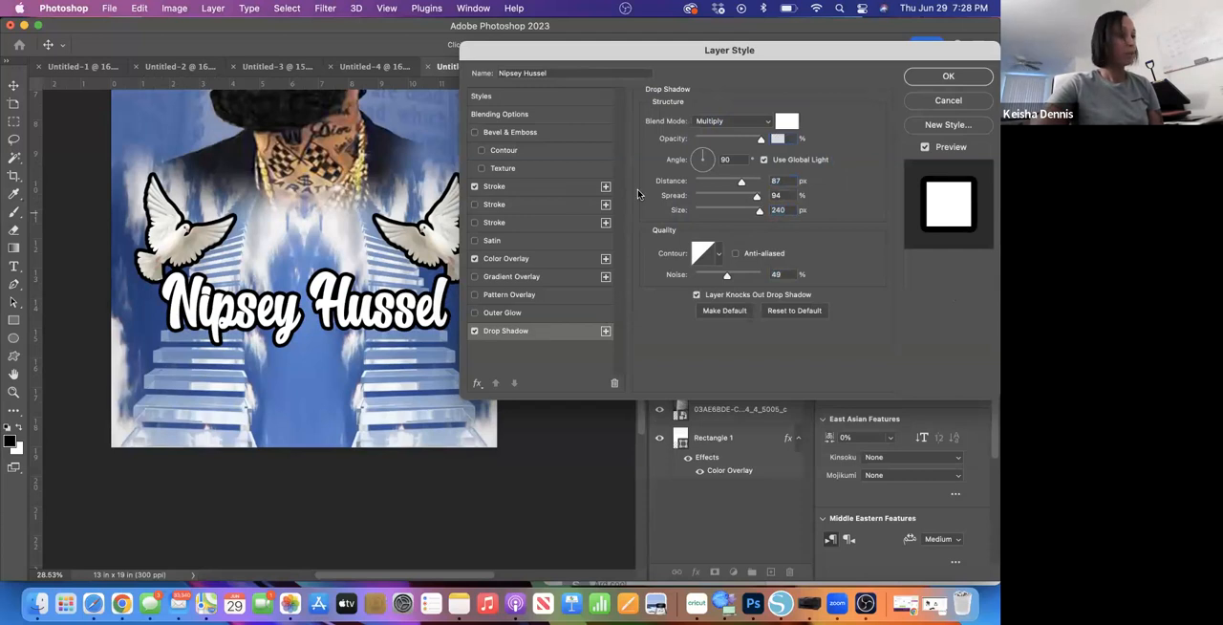
- Try black (000000) as the shadow colour and turn the name text's Drop Shadow off
{"action": "left_click", "coordinate": [786, 122]}
{"action": "left_click", "coordinate": [637, 270]}
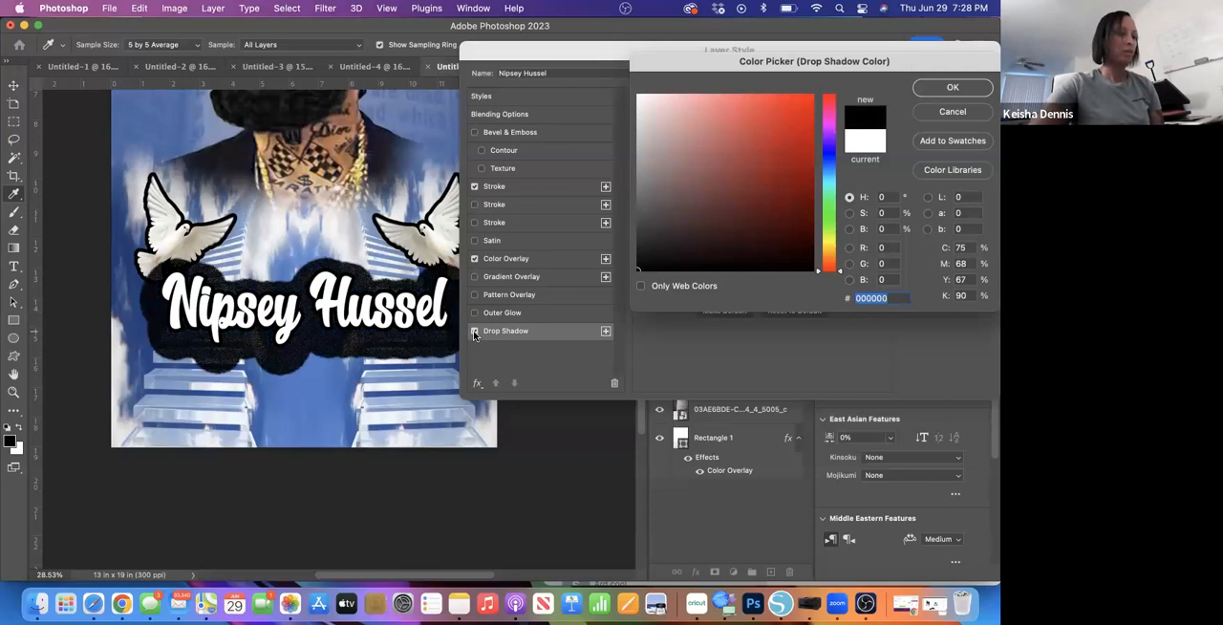
{"action": "left_click", "coordinate": [474, 332]}
{"action": "left_click", "coordinate": [956, 88]}
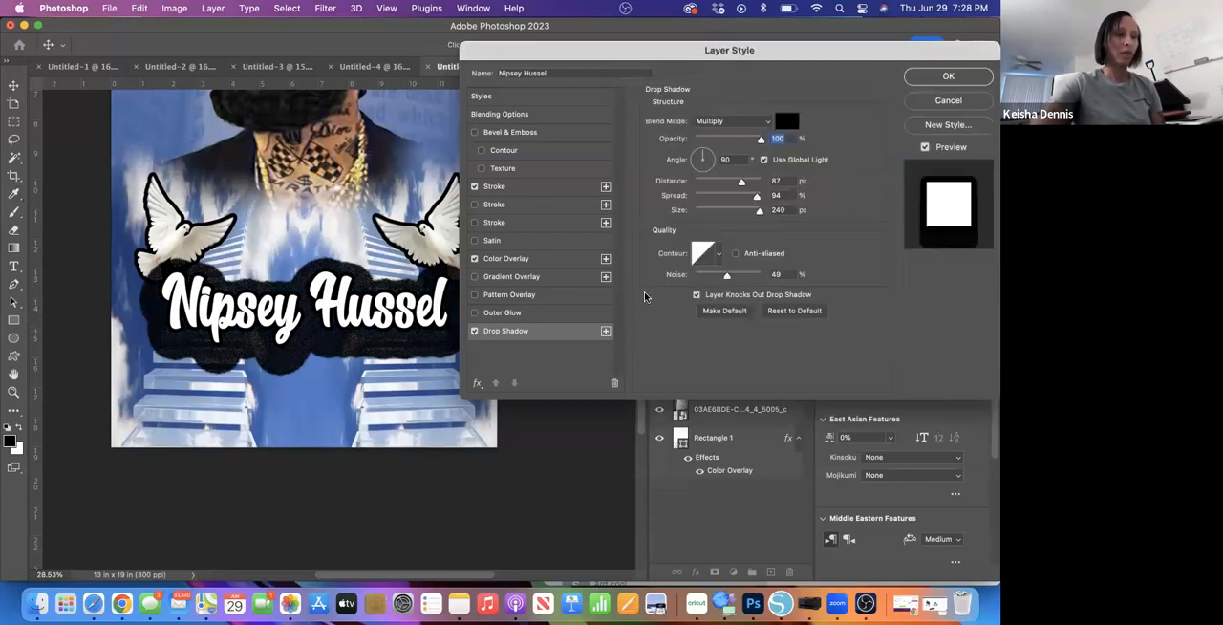
{"action": "left_click", "coordinate": [475, 333]}
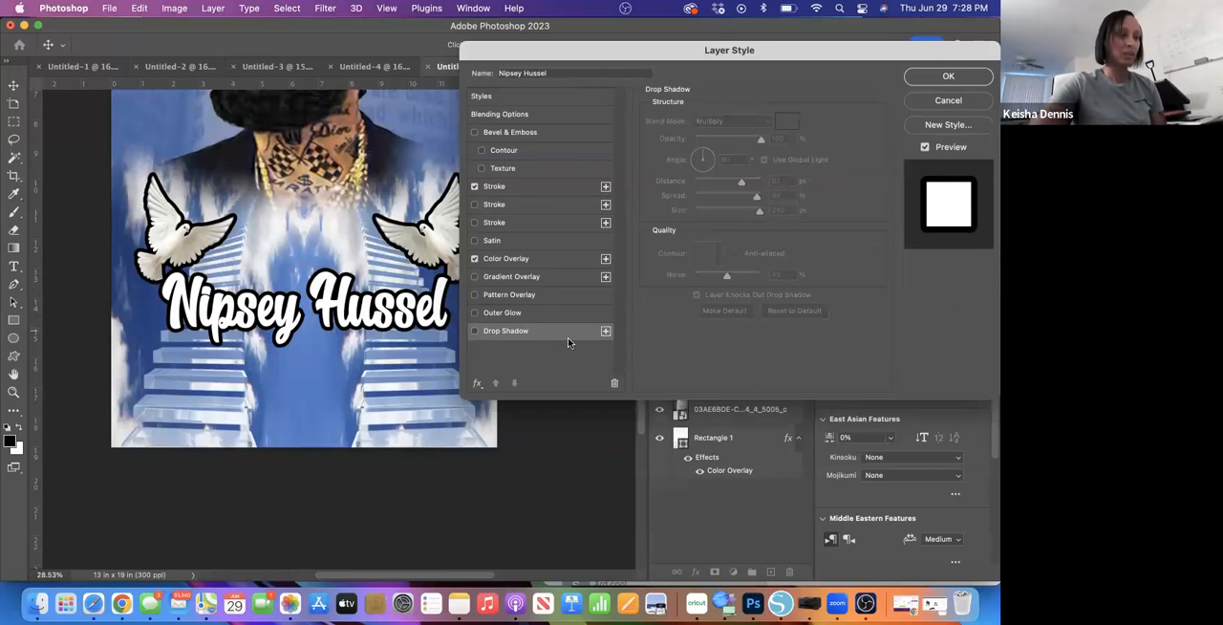
{"action": "left_click", "coordinate": [475, 314]}
{"action": "left_click", "coordinate": [475, 313]}
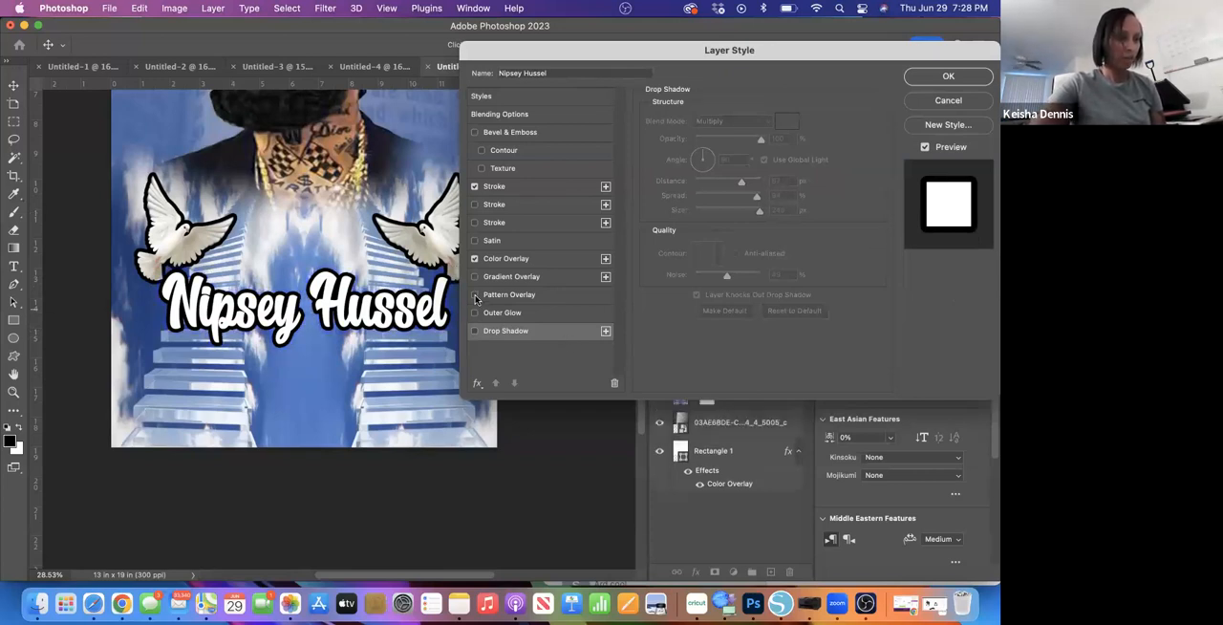
- Enable a Pattern Overlay on the name text with the third, light blue pattern of the Water group
{"action": "left_click", "coordinate": [558, 304]}
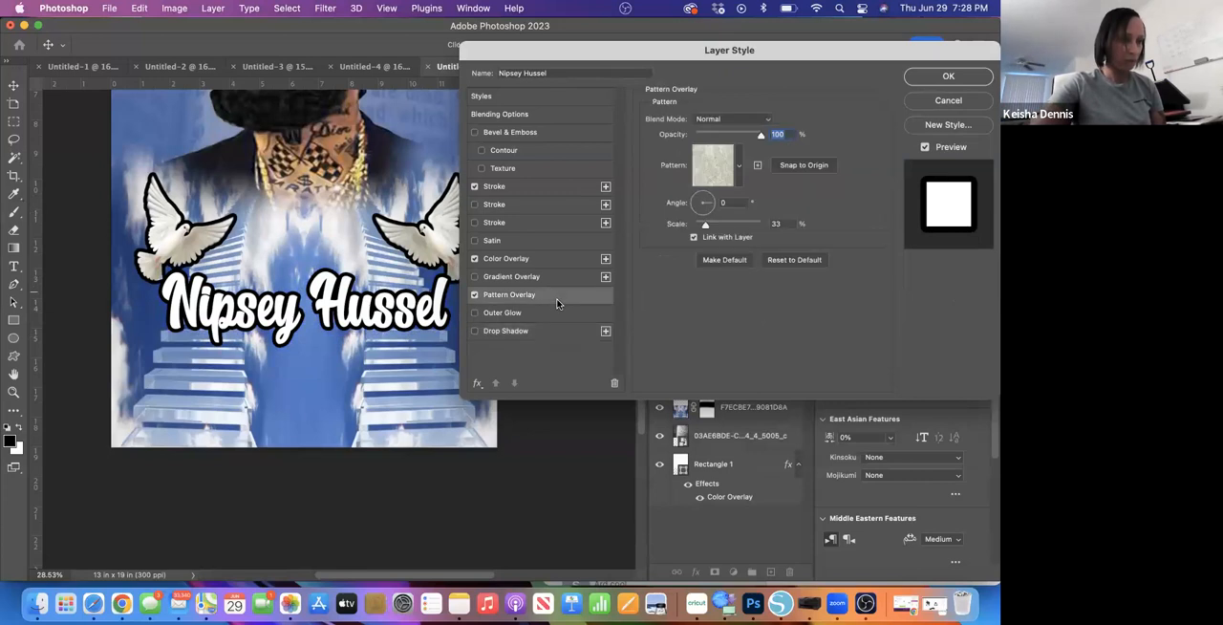
{"action": "left_click", "coordinate": [739, 165]}
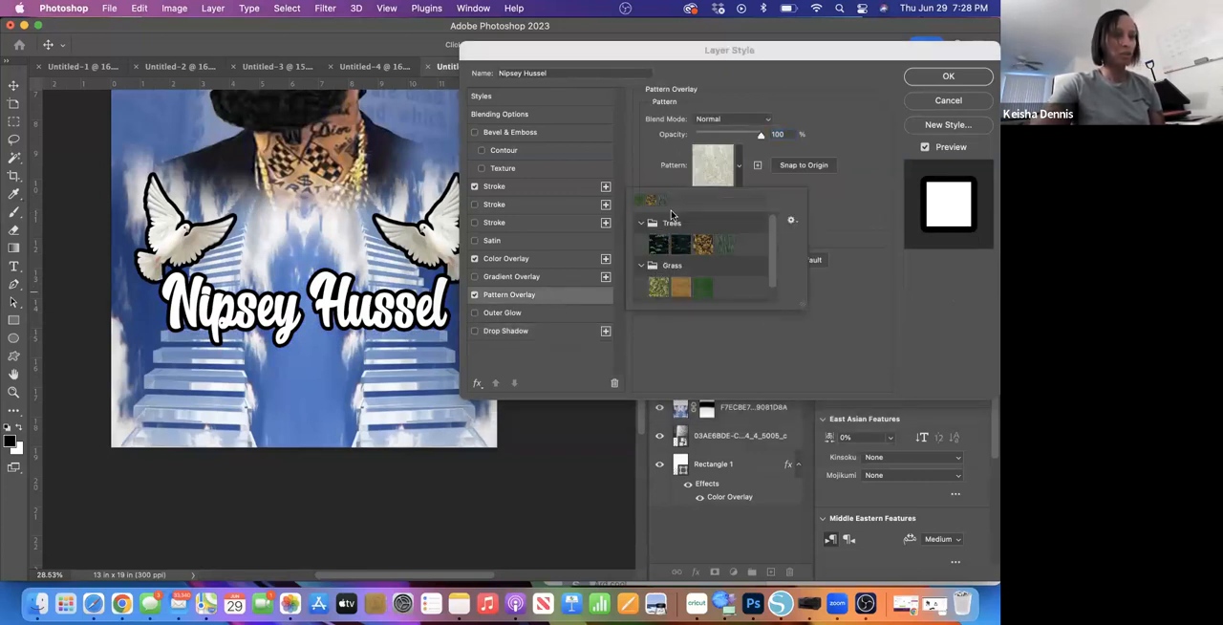
{"action": "scroll", "coordinate": [776, 250], "scroll_direction": "down", "scroll_amount": 2}
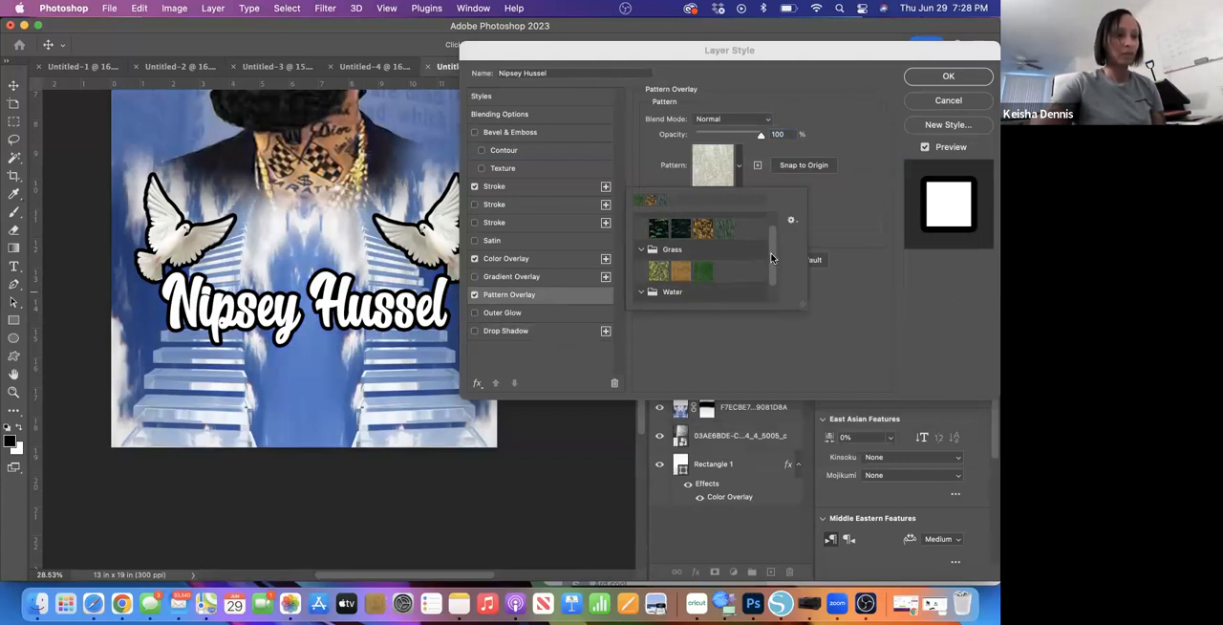
{"action": "scroll", "coordinate": [770, 263], "scroll_direction": "down", "scroll_amount": 2}
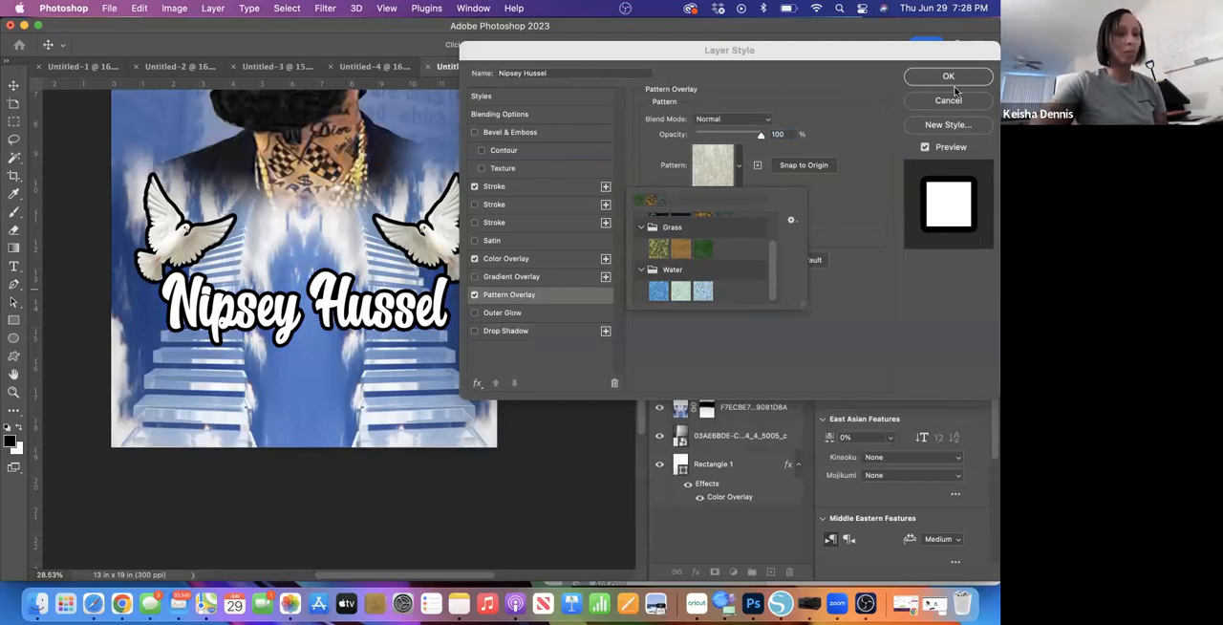
{"action": "left_click", "coordinate": [703, 291]}
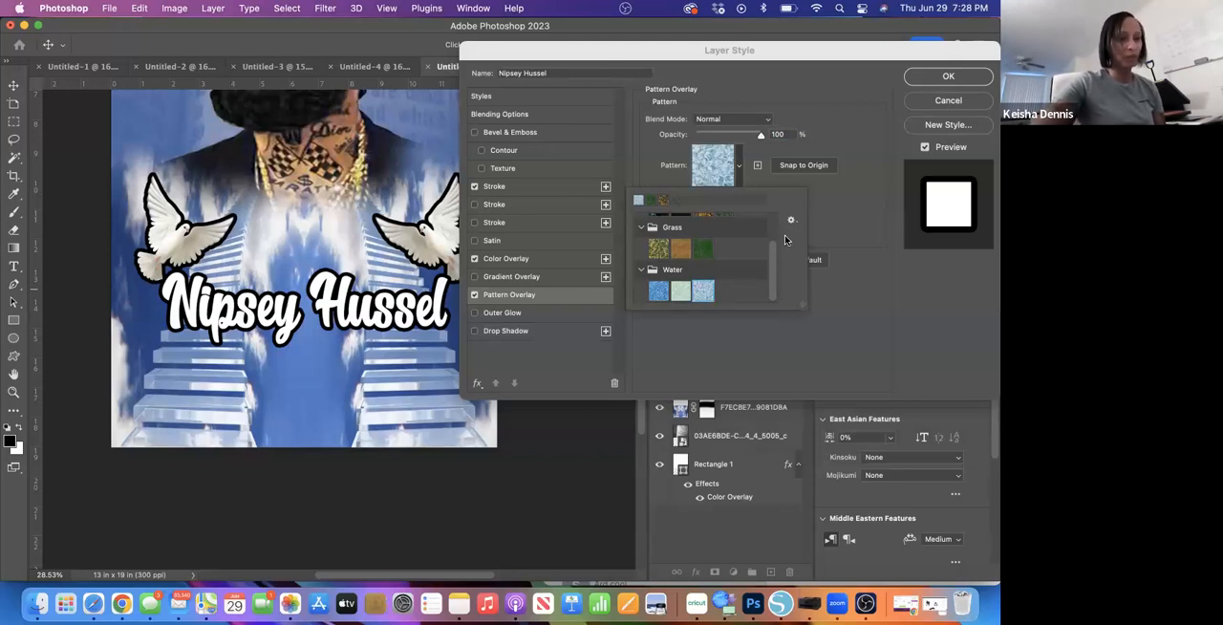
- Replace the name text's Color Overlay with a Gradient Overlay and show the gradient settings
{"action": "left_click", "coordinate": [475, 278]}
{"action": "left_click", "coordinate": [474, 259]}
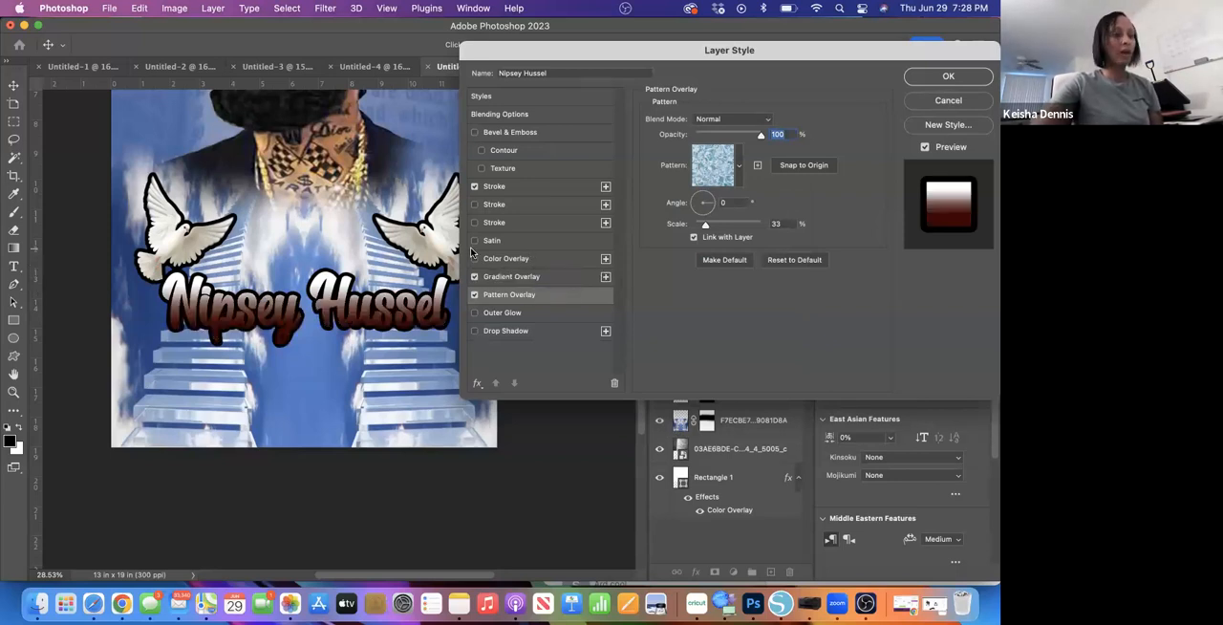
{"action": "left_click", "coordinate": [552, 280]}
{"action": "left_click", "coordinate": [770, 153]}
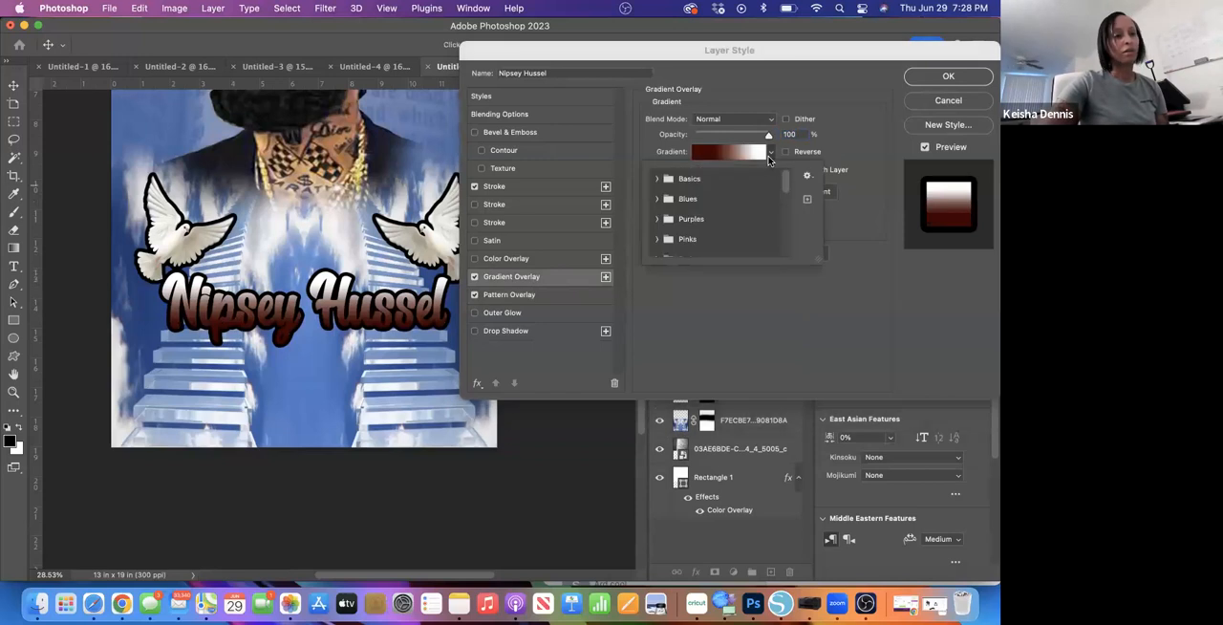
{"action": "left_click", "coordinate": [728, 301]}
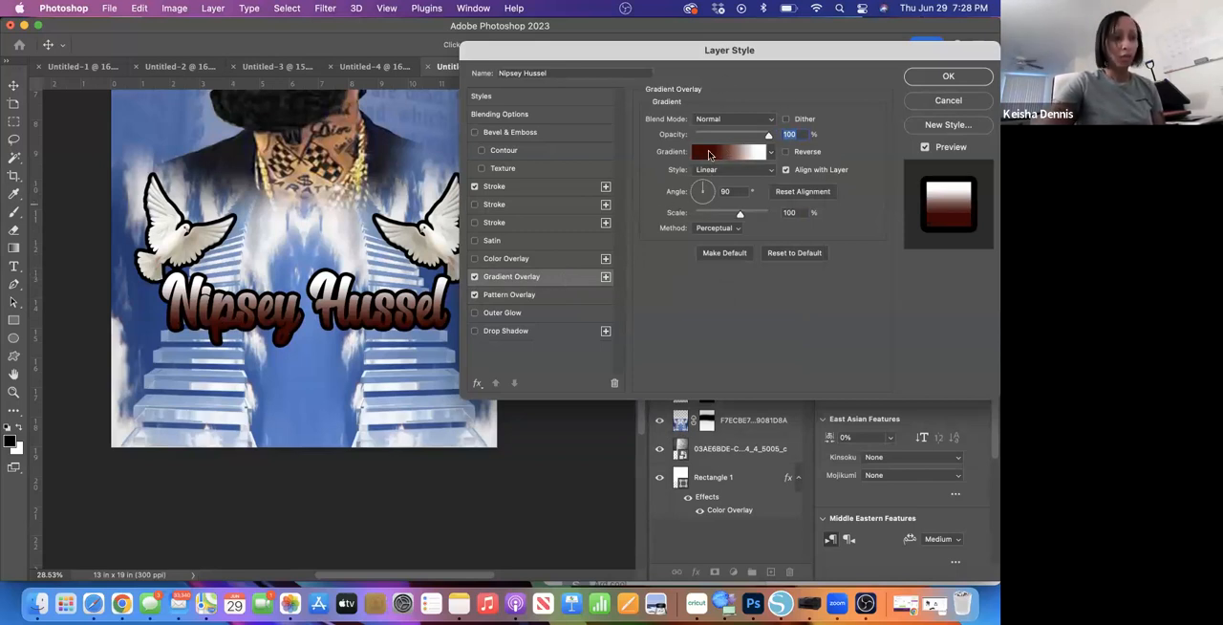
- Apply the light blue gradient, third in the first row of the Blues presets, to the name text
{"action": "left_click", "coordinate": [772, 154]}
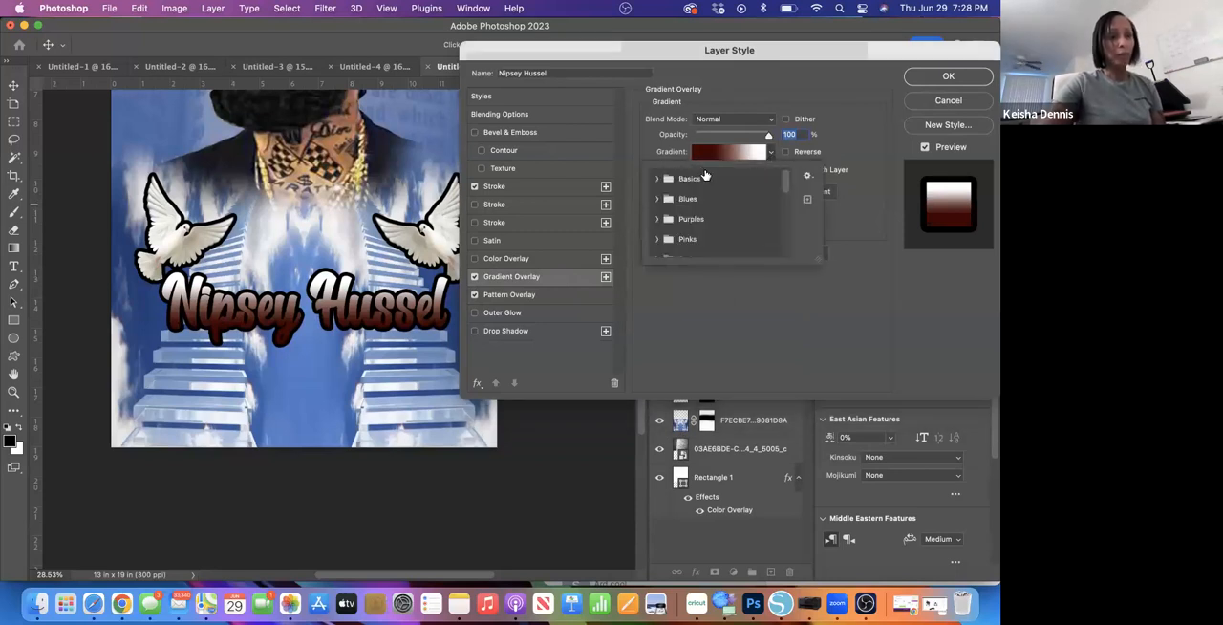
{"action": "left_click", "coordinate": [658, 181]}
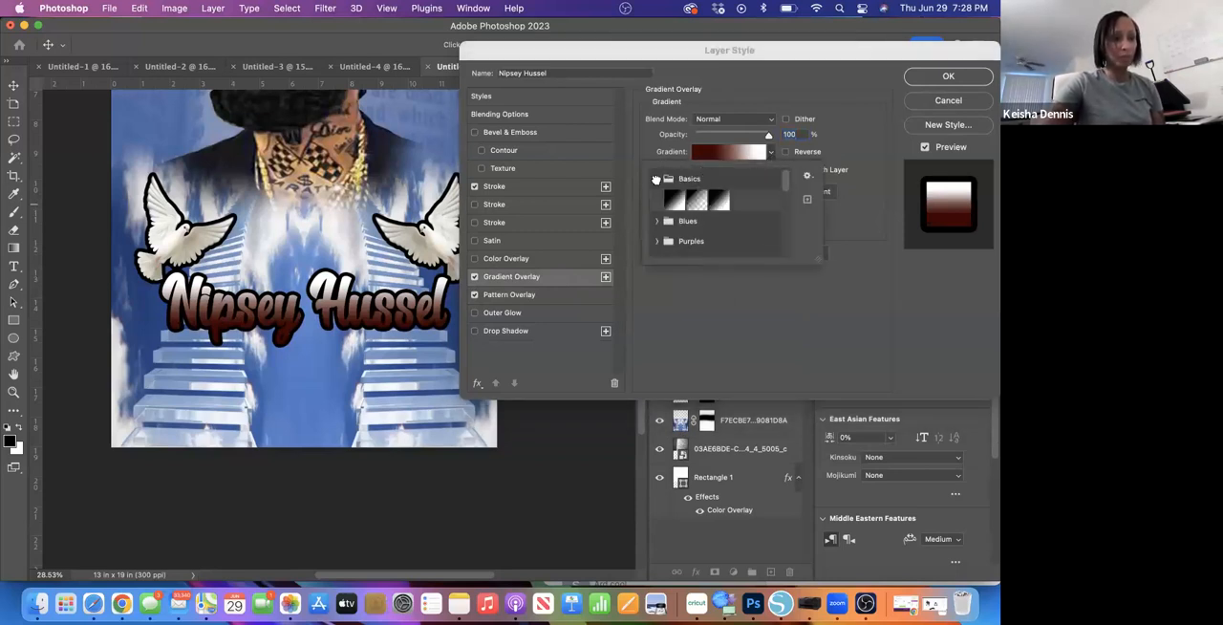
{"action": "left_click", "coordinate": [655, 220]}
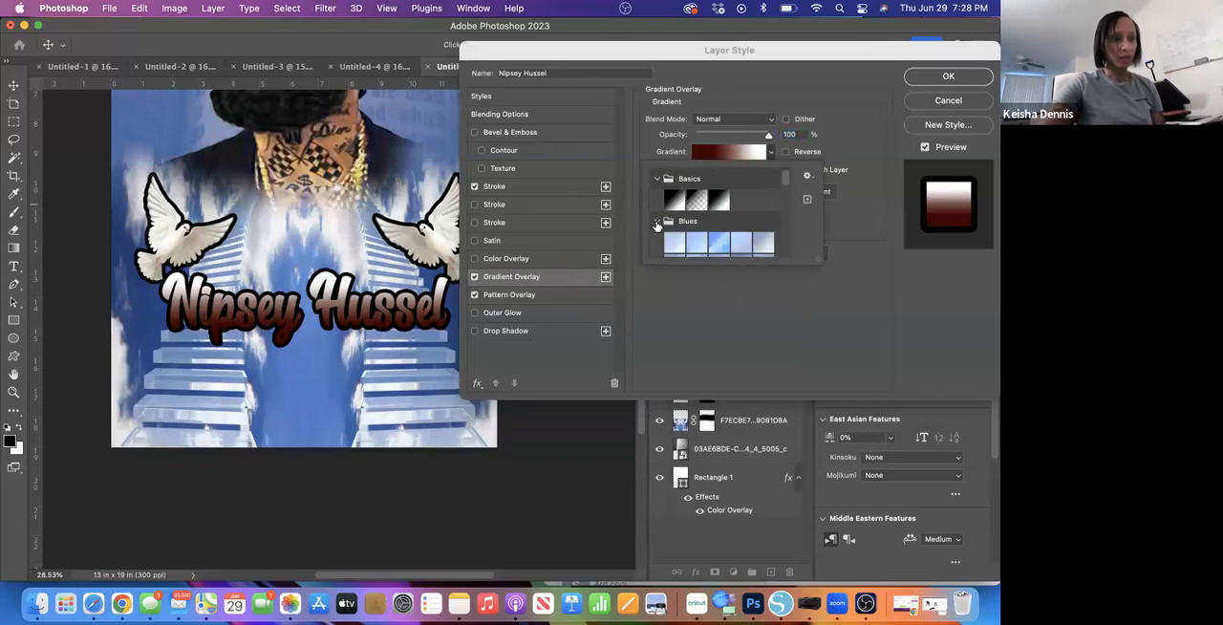
{"action": "scroll", "coordinate": [785, 181], "scroll_direction": "down", "scroll_amount": 1}
{"action": "scroll", "coordinate": [785, 182], "scroll_direction": "down", "scroll_amount": 3}
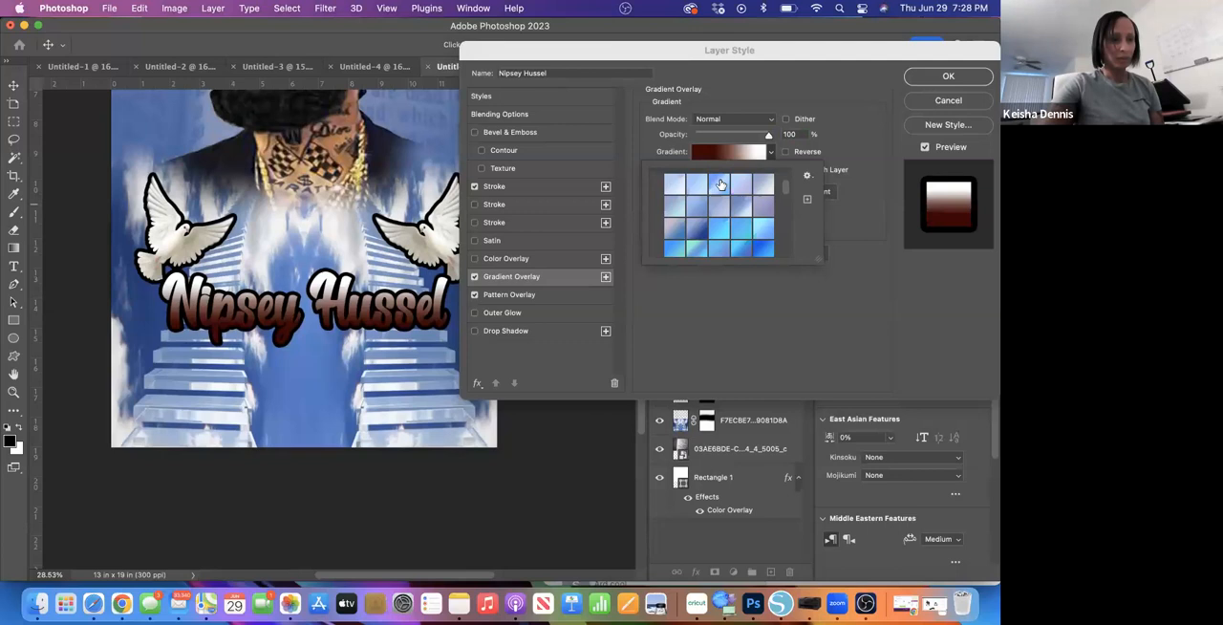
{"action": "left_click", "coordinate": [720, 184]}
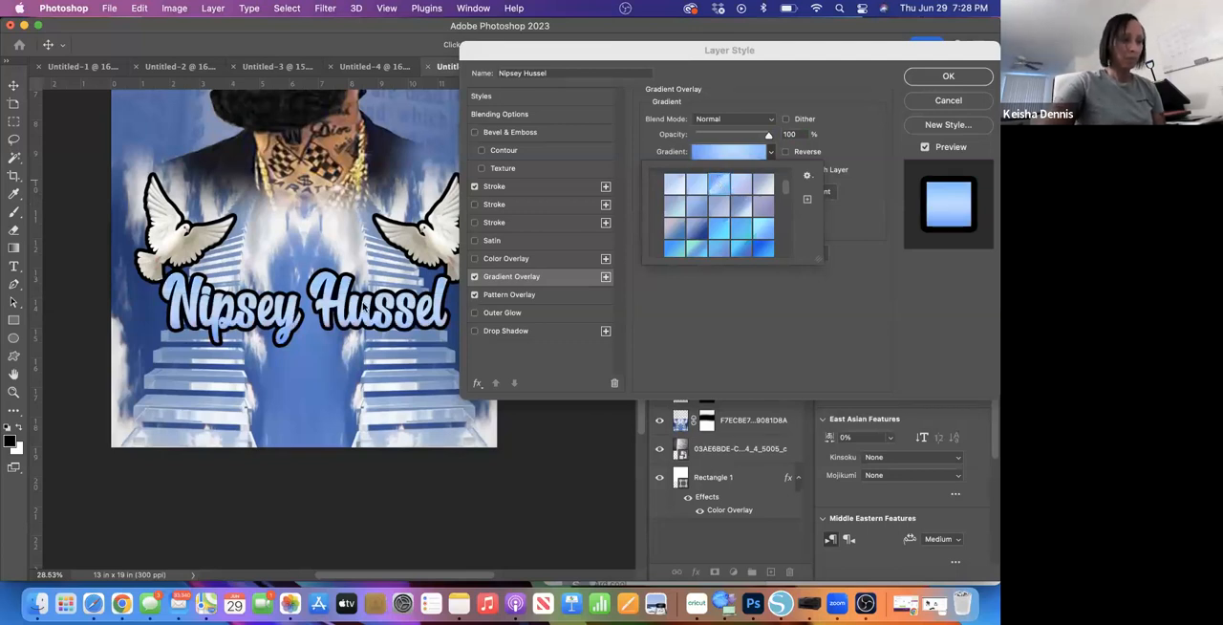
- Try several darker, teal and violet Blues gradients on the name text, ending with the soft blue second preset of the second row
{"action": "left_click", "coordinate": [699, 235]}
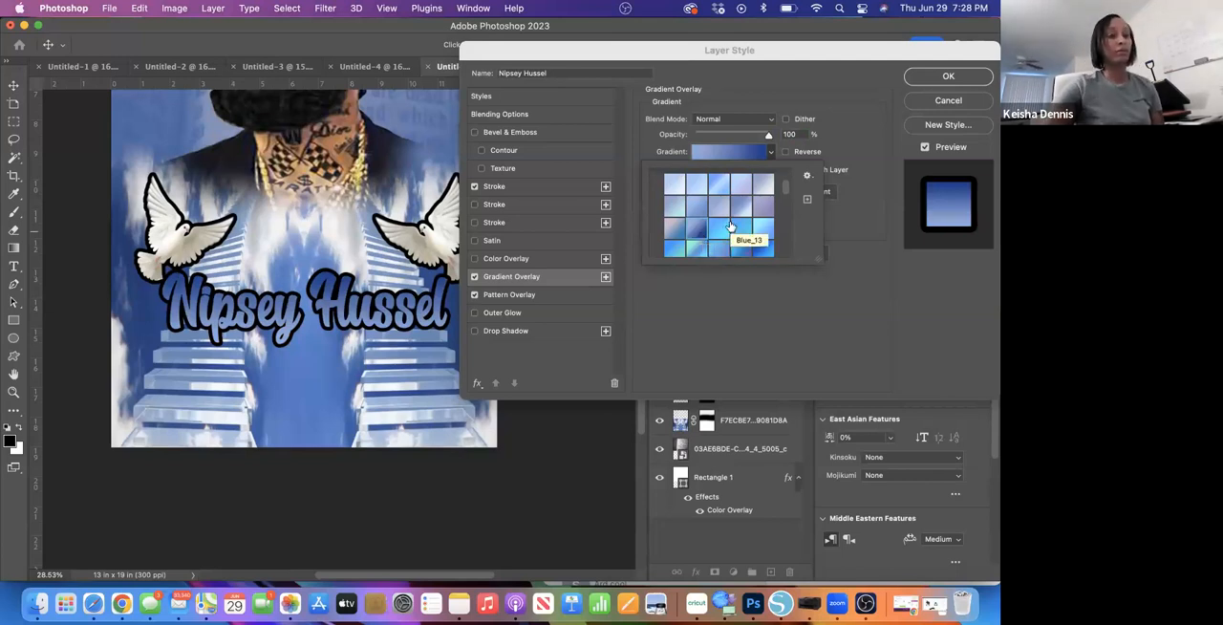
{"action": "left_click_drag", "start_coordinate": [783, 192], "coordinate": [786, 206]}
{"action": "left_click", "coordinate": [762, 226]}
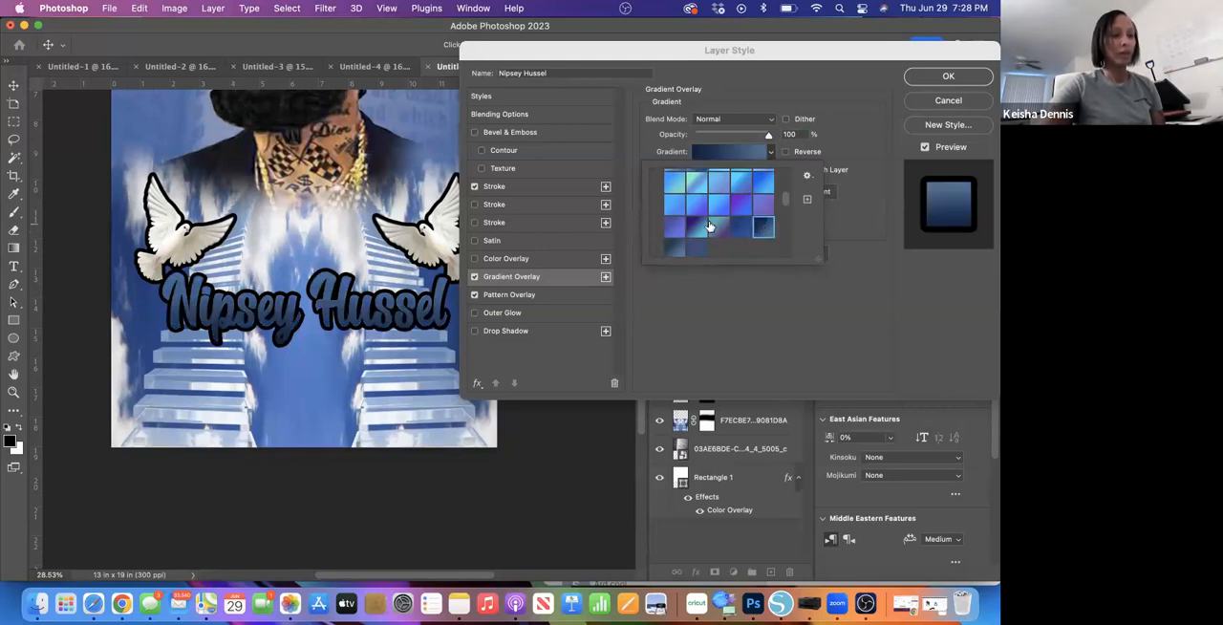
{"action": "left_click", "coordinate": [697, 229]}
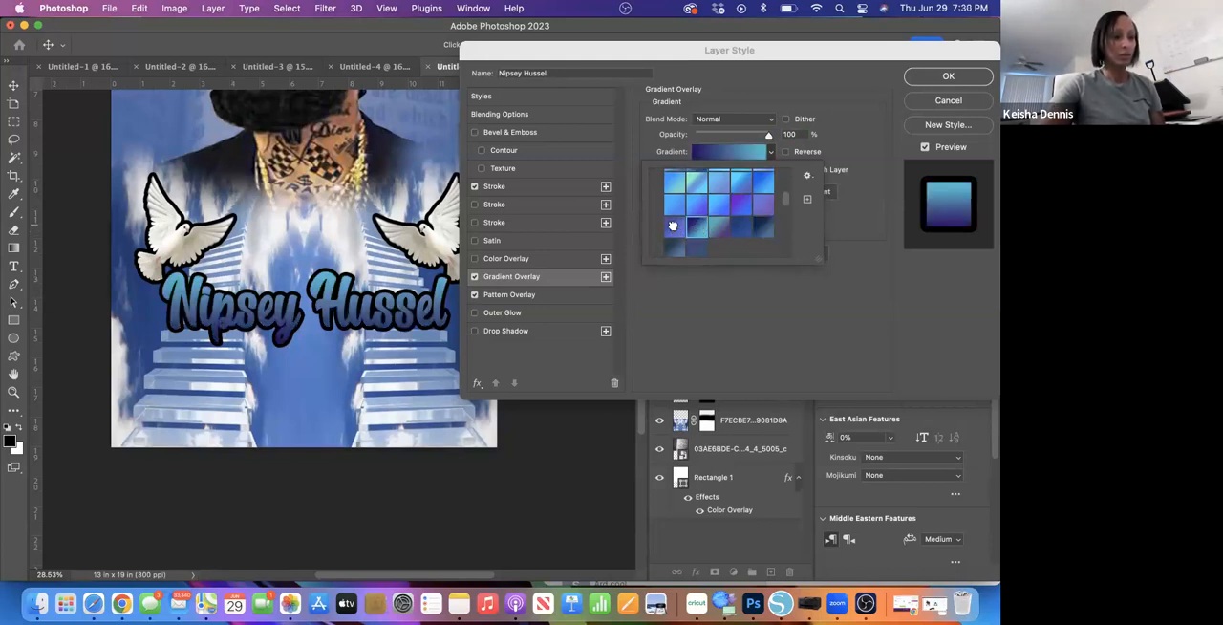
{"action": "left_click", "coordinate": [674, 227]}
{"action": "left_click", "coordinate": [674, 206]}
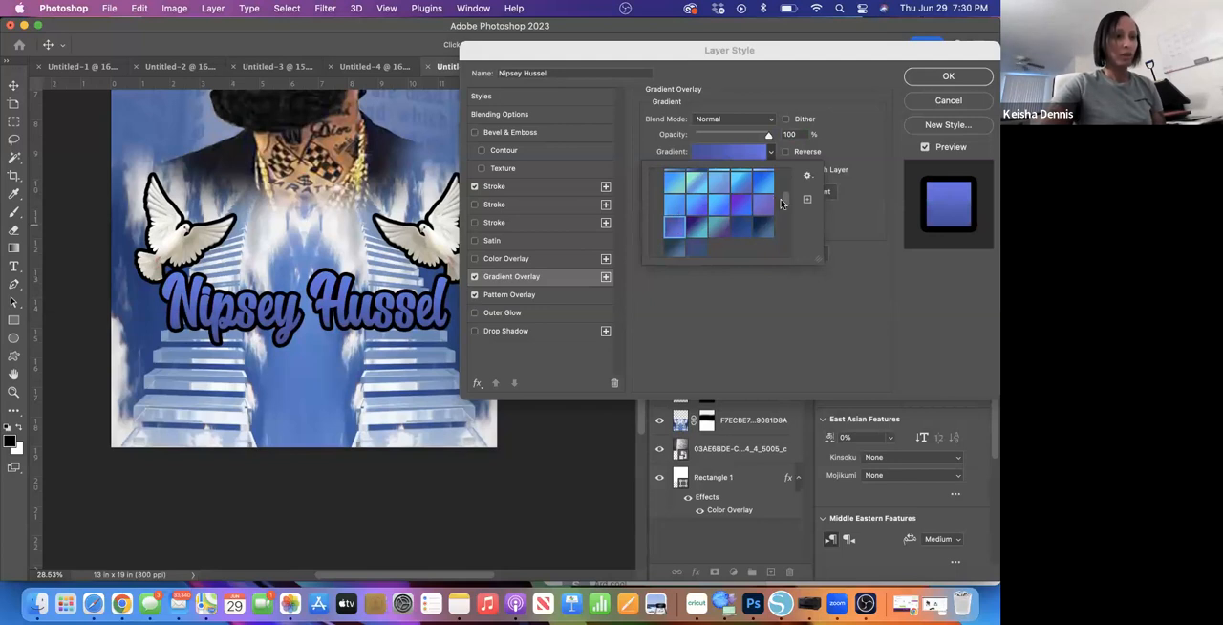
{"action": "left_click_drag", "start_coordinate": [787, 202], "coordinate": [785, 184]}
{"action": "left_click", "coordinate": [696, 233]}
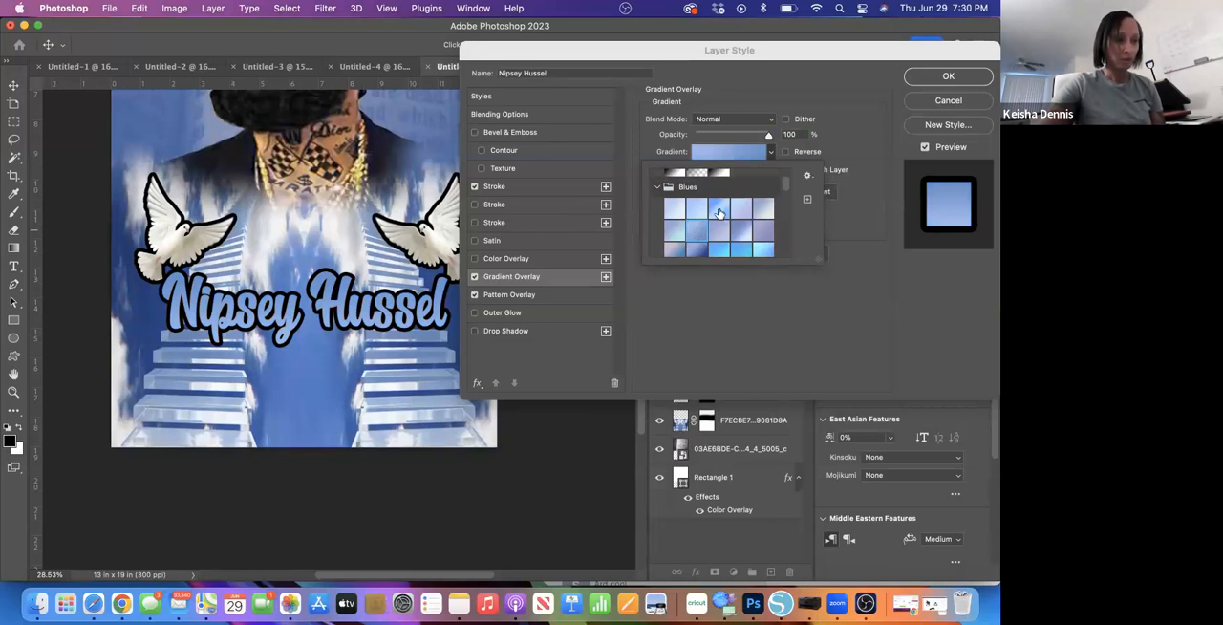
- Apply the light-to-dark blue gradient, second in the third row of the Blues presets, to the name text
{"action": "left_click", "coordinate": [715, 253]}
{"action": "left_click", "coordinate": [700, 252]}
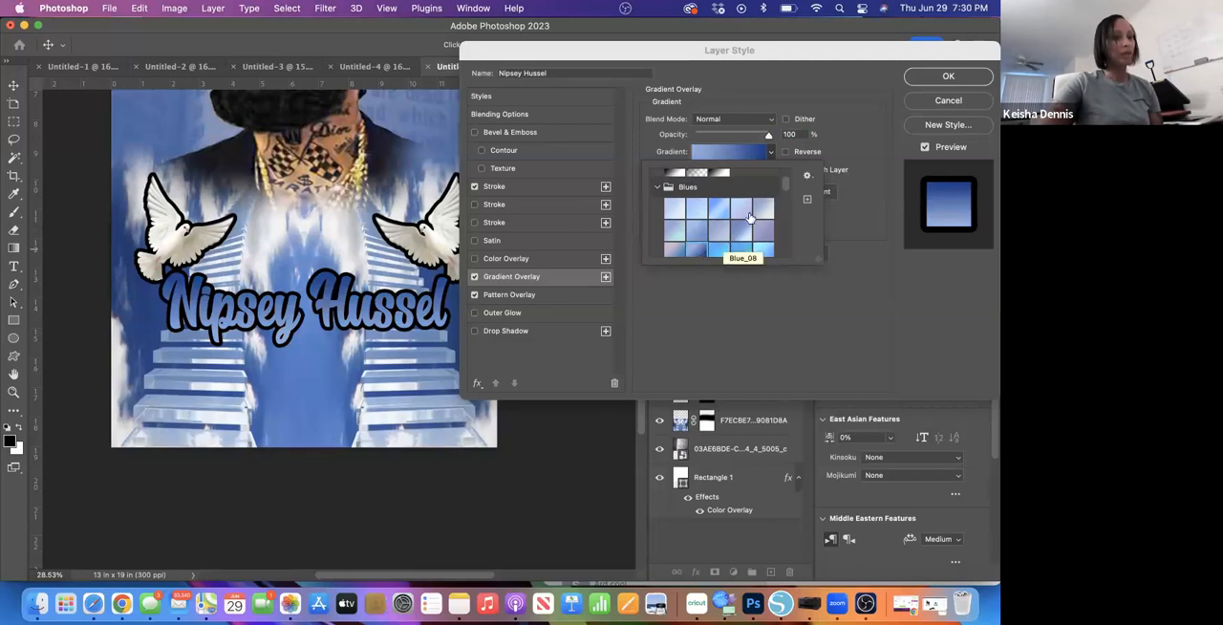
{"action": "left_click", "coordinate": [681, 332]}
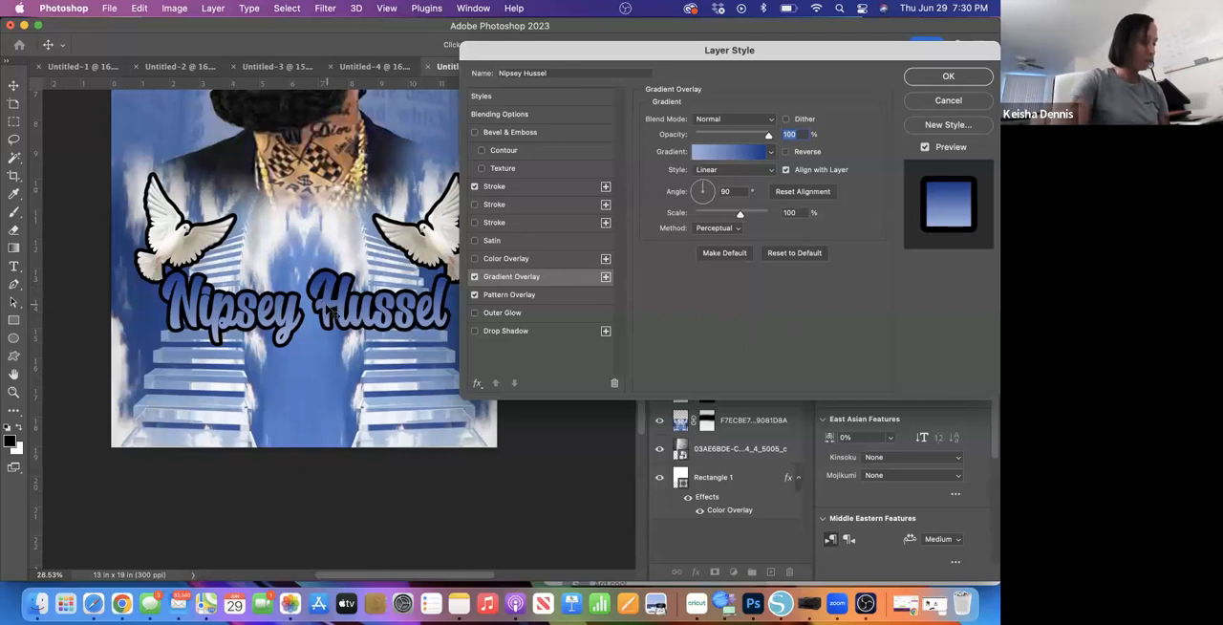
- Enable a second Stroke on the name text and delete the surplus Stroke entries so only two remain
{"action": "left_click", "coordinate": [475, 204]}
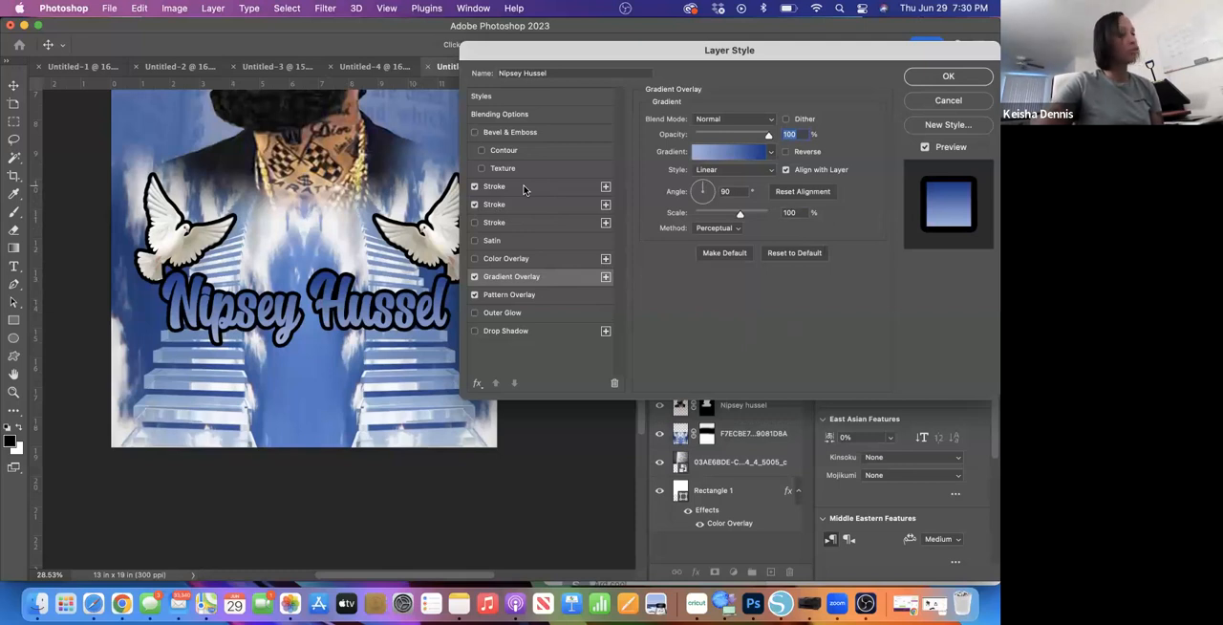
{"action": "left_click", "coordinate": [606, 188]}
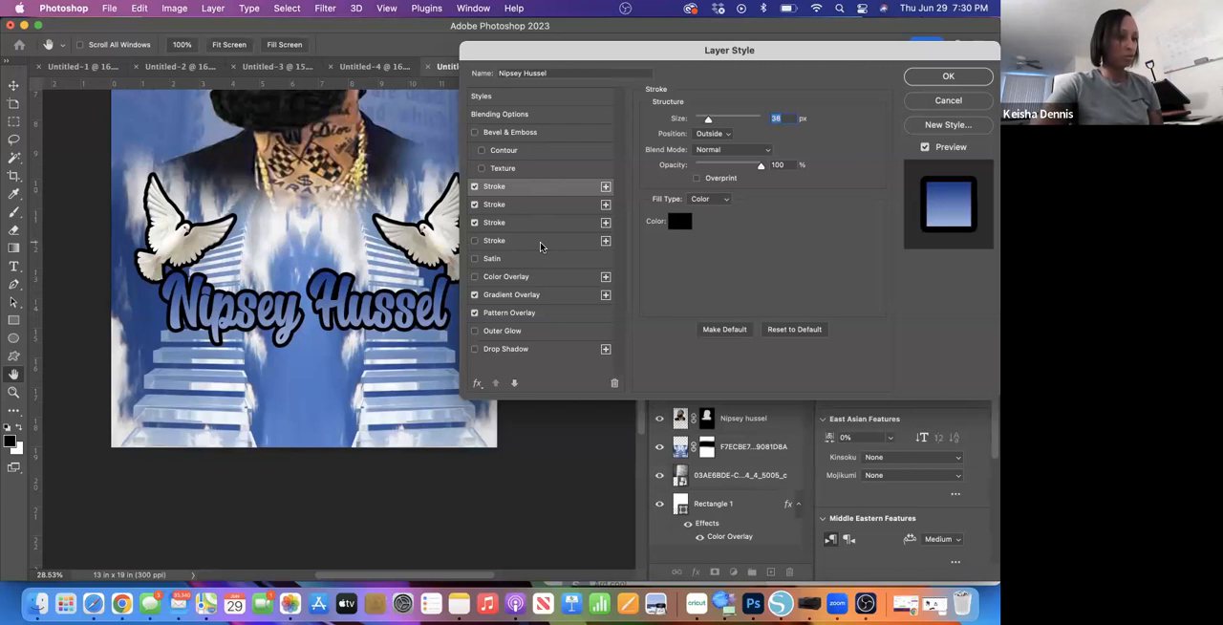
{"action": "left_click", "coordinate": [540, 246]}
{"action": "left_click", "coordinate": [614, 383]}
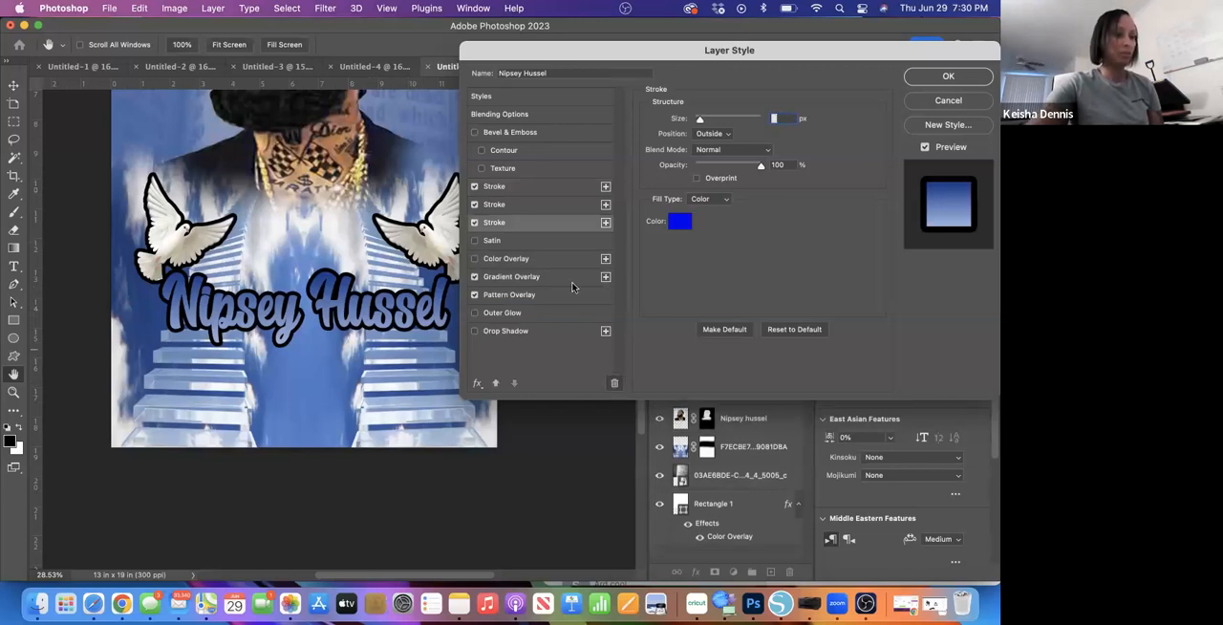
{"action": "left_click", "coordinate": [615, 384]}
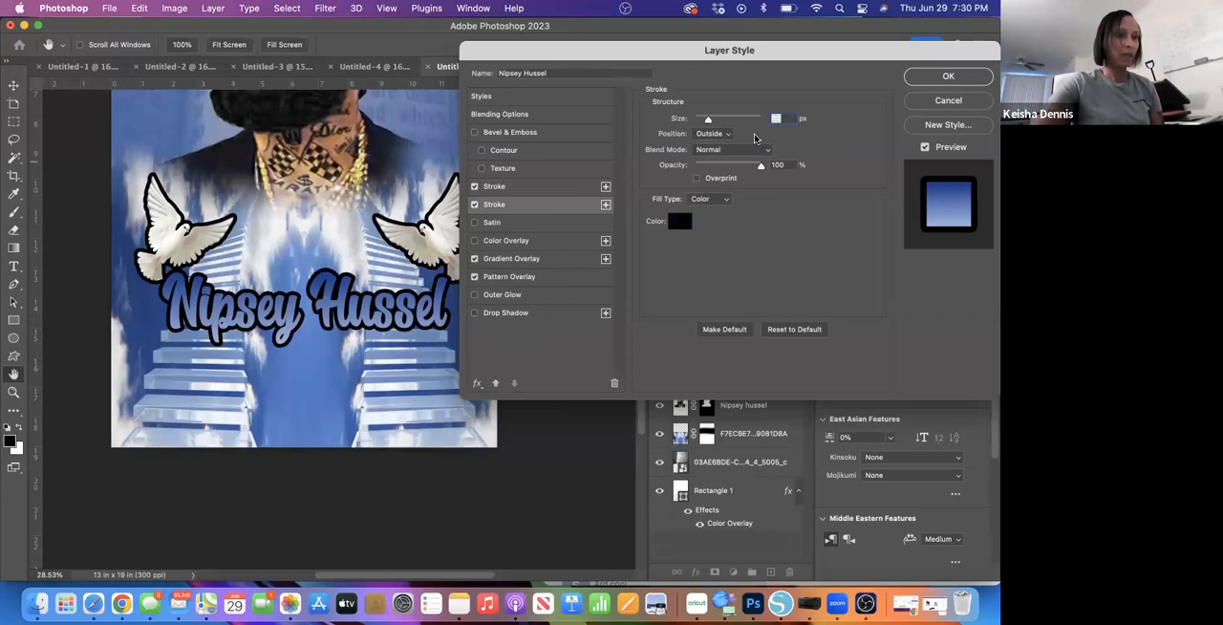
- Set the name text's second stroke to the Inside position and reduce it to a thin line
{"action": "left_click", "coordinate": [728, 139]}
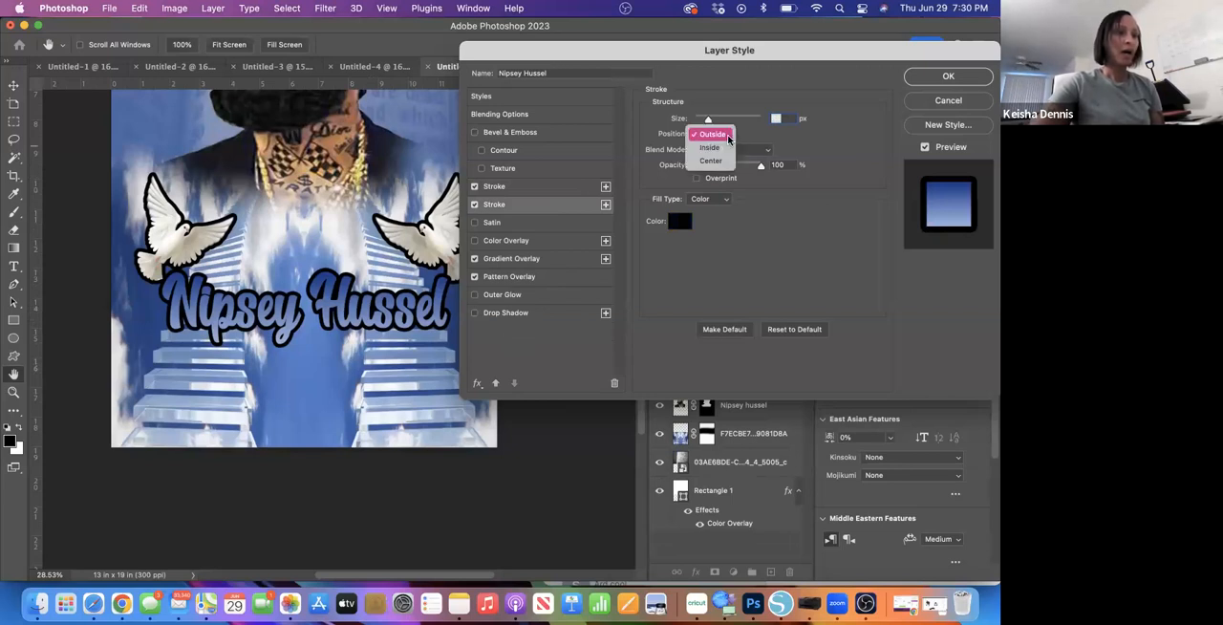
{"action": "left_click", "coordinate": [712, 148]}
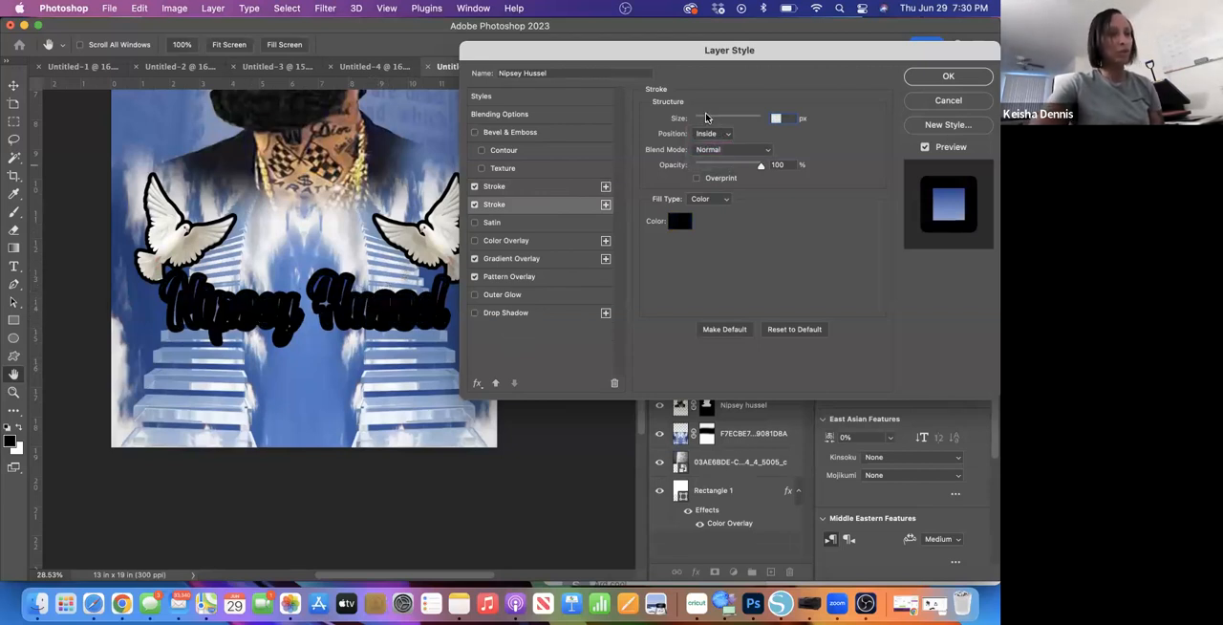
{"action": "left_click_drag", "start_coordinate": [710, 122], "coordinate": [700, 121]}
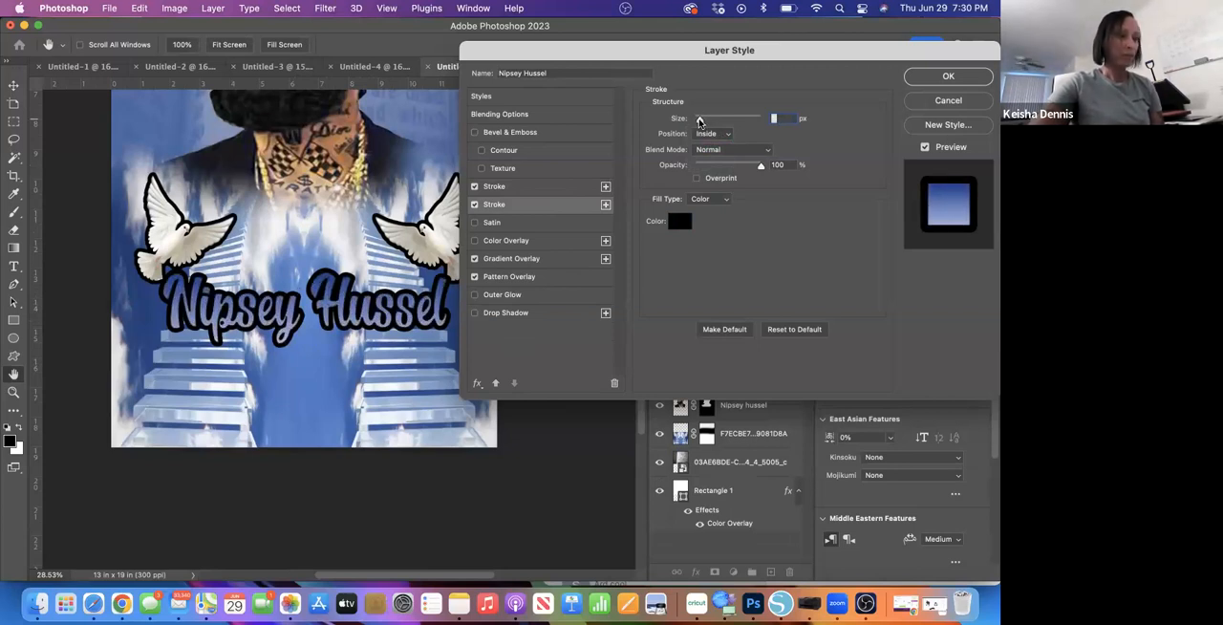
- Color the inside stroke white (ffffff), set its size to 10 px and apply the layer style
{"action": "left_click", "coordinate": [680, 221]}
{"action": "mouse_move", "coordinate": [677, 162]}
{"action": "left_mouse_down"}
{"action": "mouse_move", "coordinate": [668, 110]}
{"action": "mouse_move", "coordinate": [623, 90]}
{"action": "left_mouse_up"}
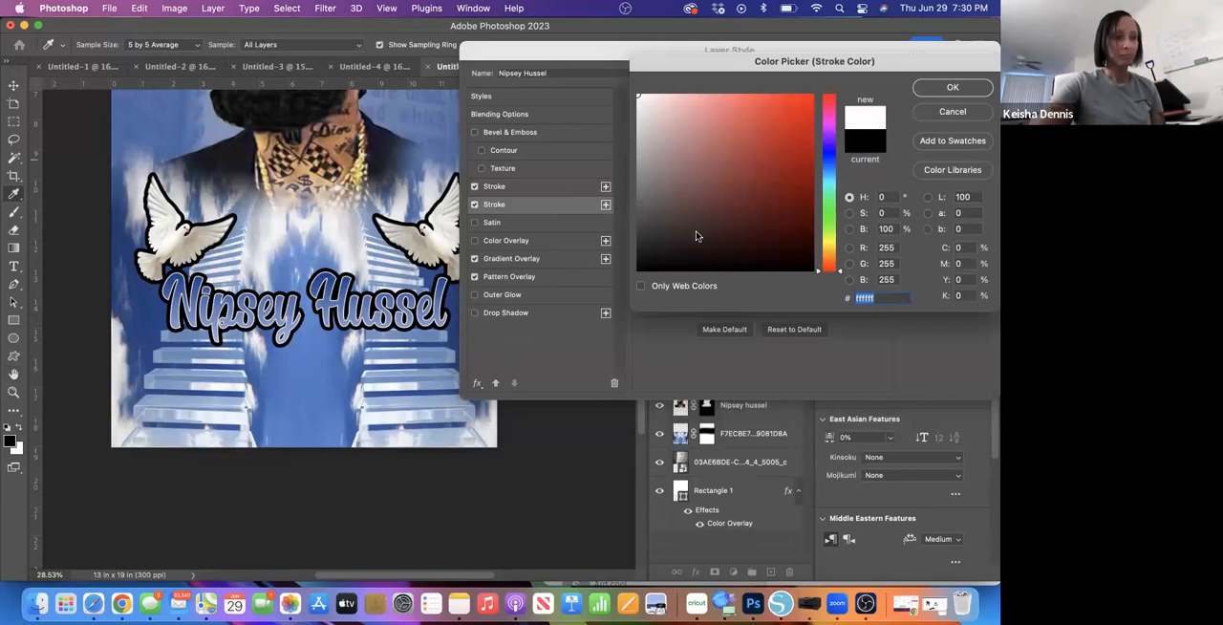
{"action": "left_click", "coordinate": [951, 86]}
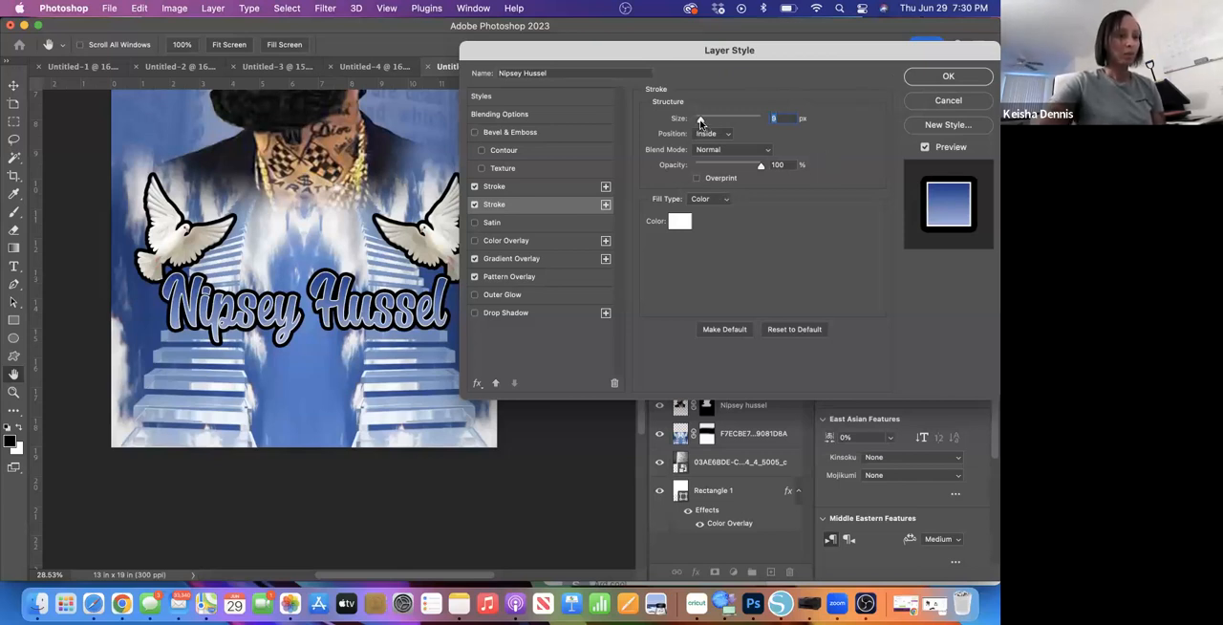
{"action": "left_click_drag", "start_coordinate": [700, 121], "coordinate": [701, 121]}
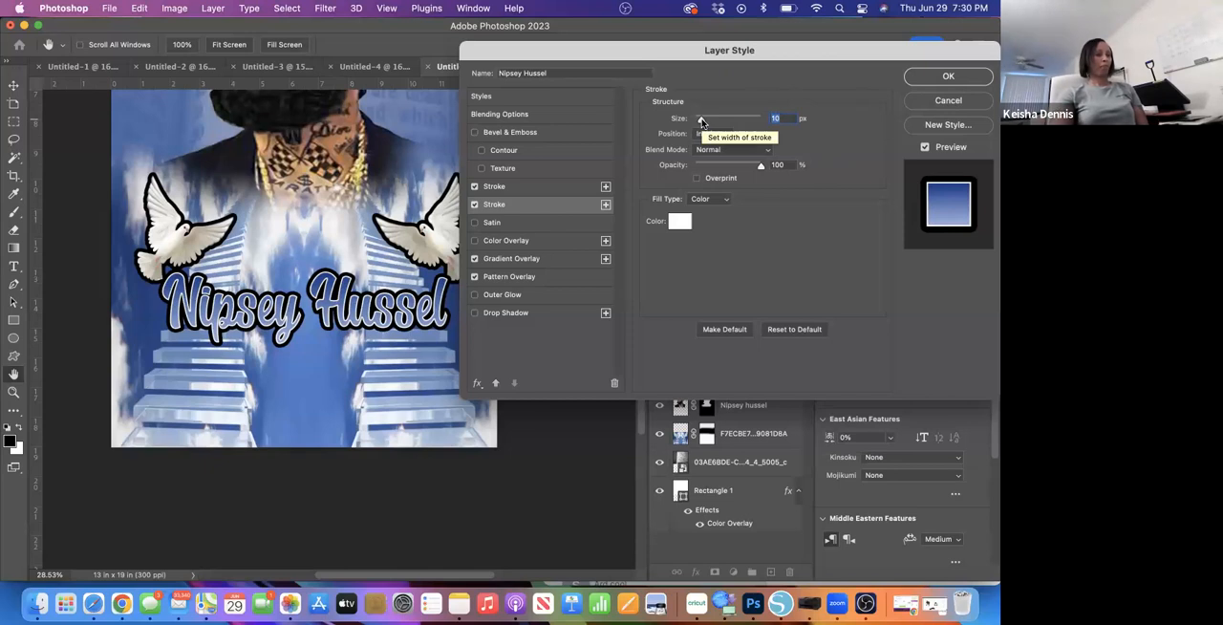
{"action": "left_click", "coordinate": [947, 81]}
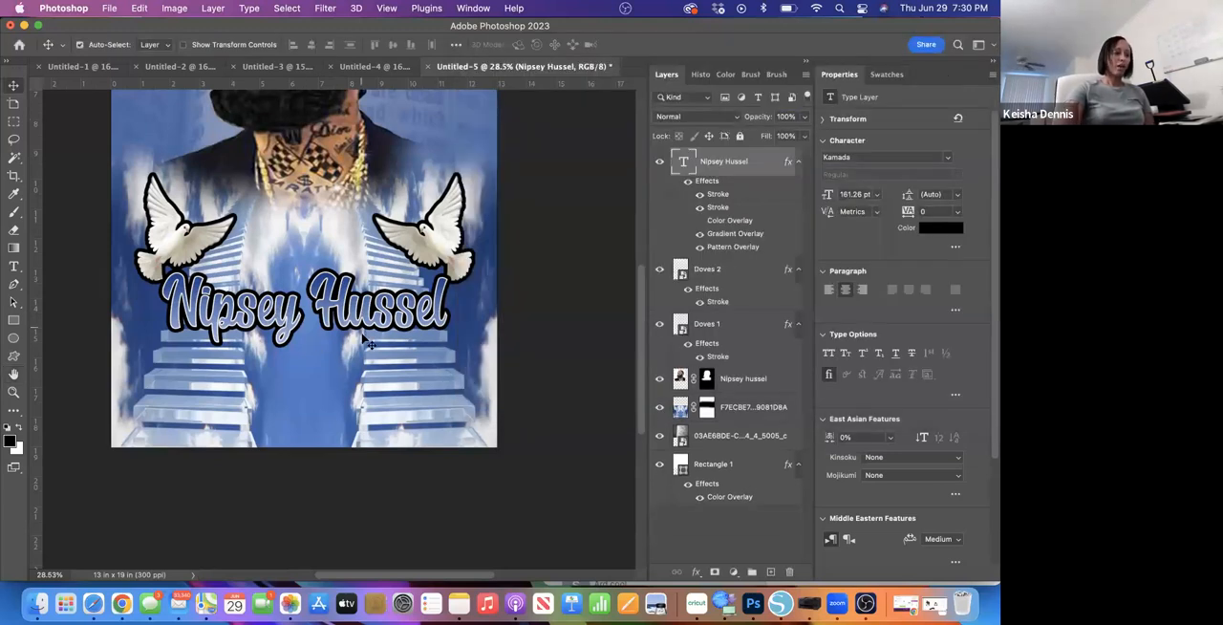
{"action": "scroll", "coordinate": [426, 369], "scroll_direction": "up", "scroll_amount": 10}
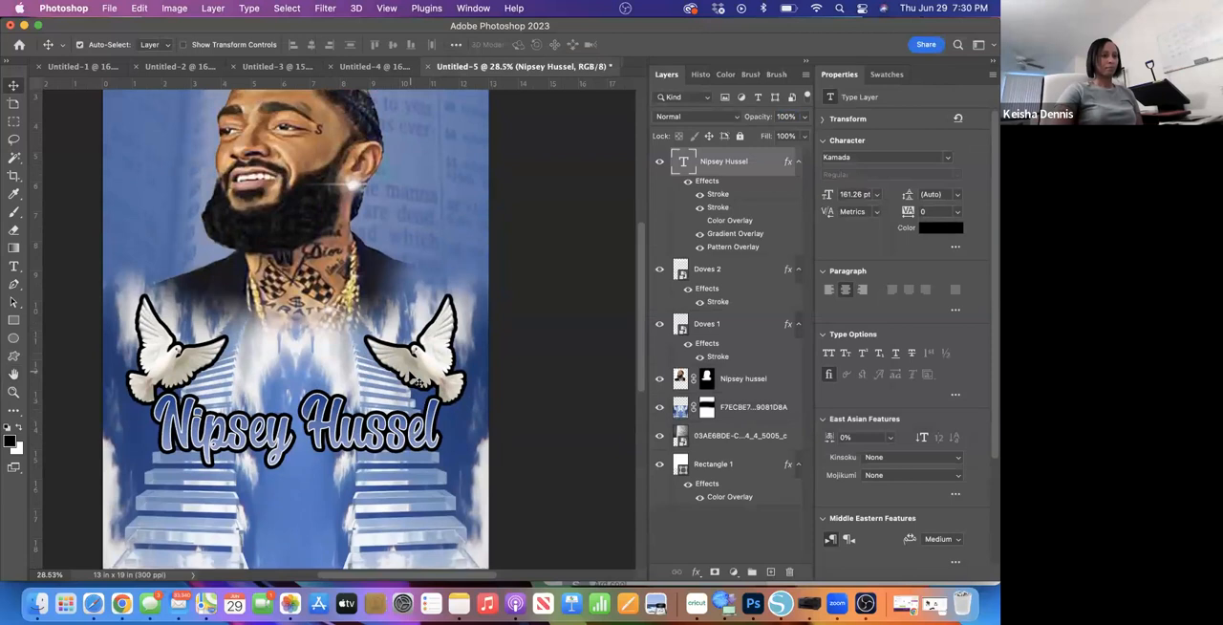
{"action": "scroll", "coordinate": [413, 378], "scroll_direction": "down", "scroll_amount": 5}
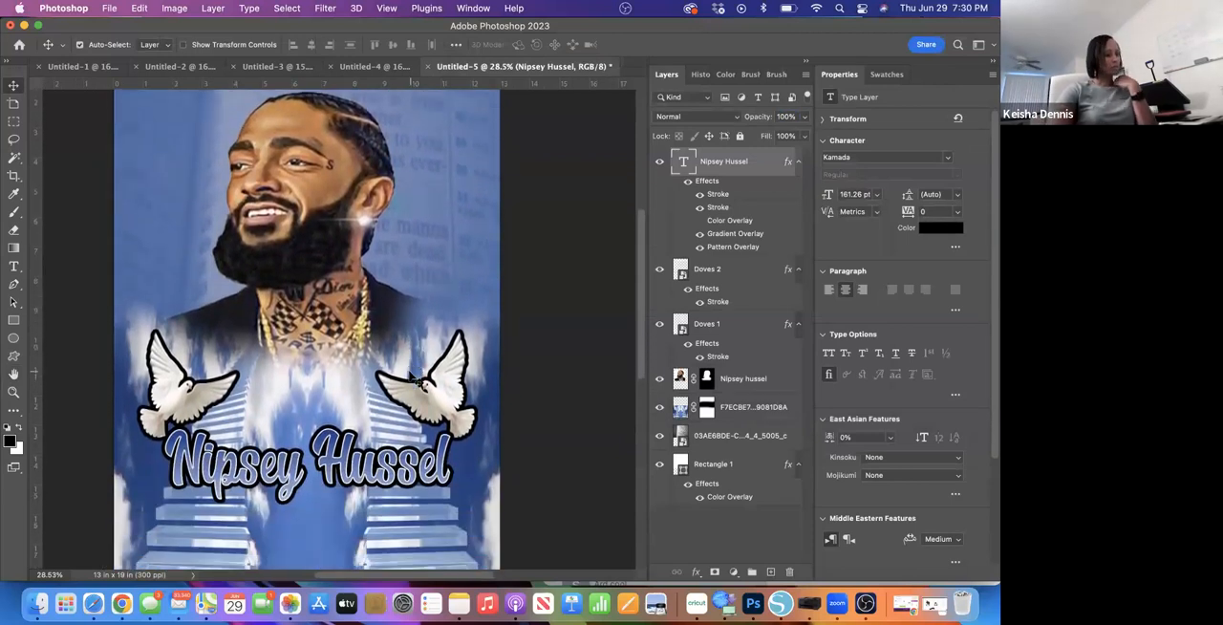
{"action": "scroll", "coordinate": [413, 378], "scroll_direction": "down", "scroll_amount": 2}
{"action": "scroll", "coordinate": [413, 378], "scroll_direction": "up", "scroll_amount": 5}
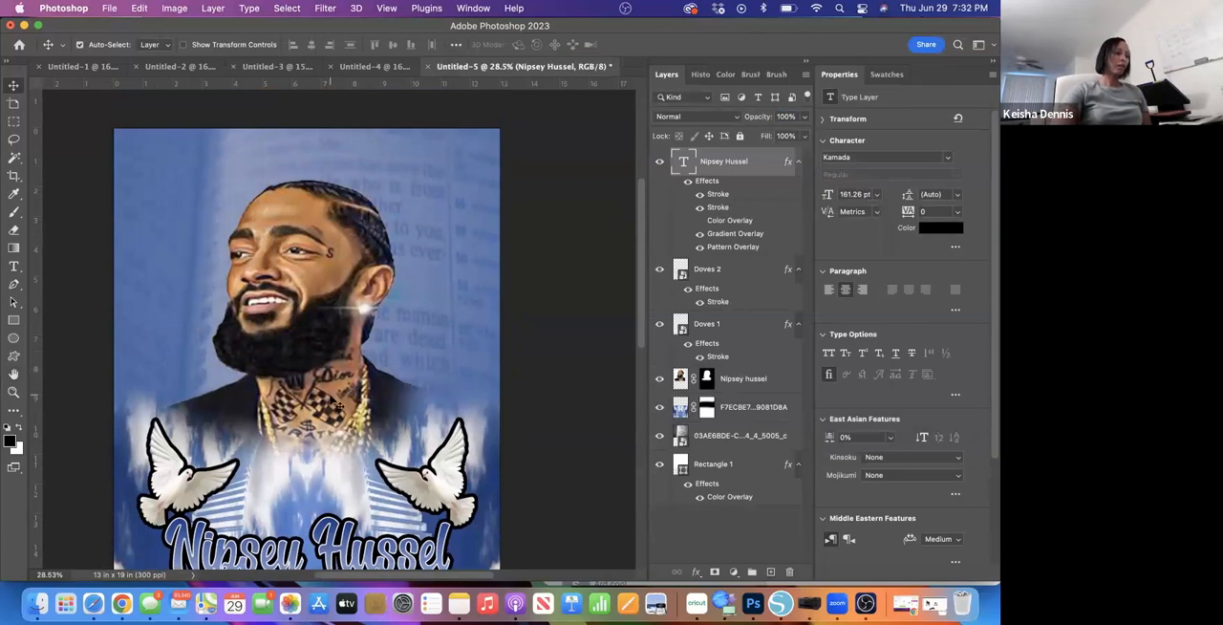
- Start placing an embedded image and search This Mac for "Angel Wings"
{"action": "left_click", "coordinate": [109, 8]}
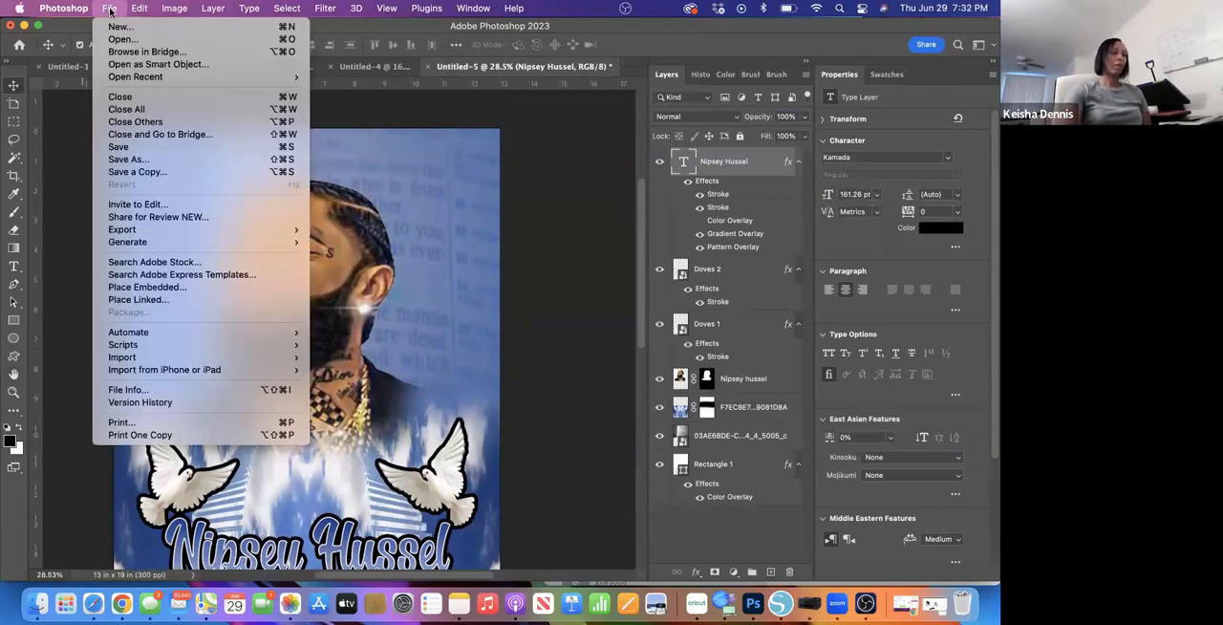
{"action": "left_click", "coordinate": [137, 288]}
{"action": "left_click", "coordinate": [789, 59]}
{"action": "type", "text": "Ang"}
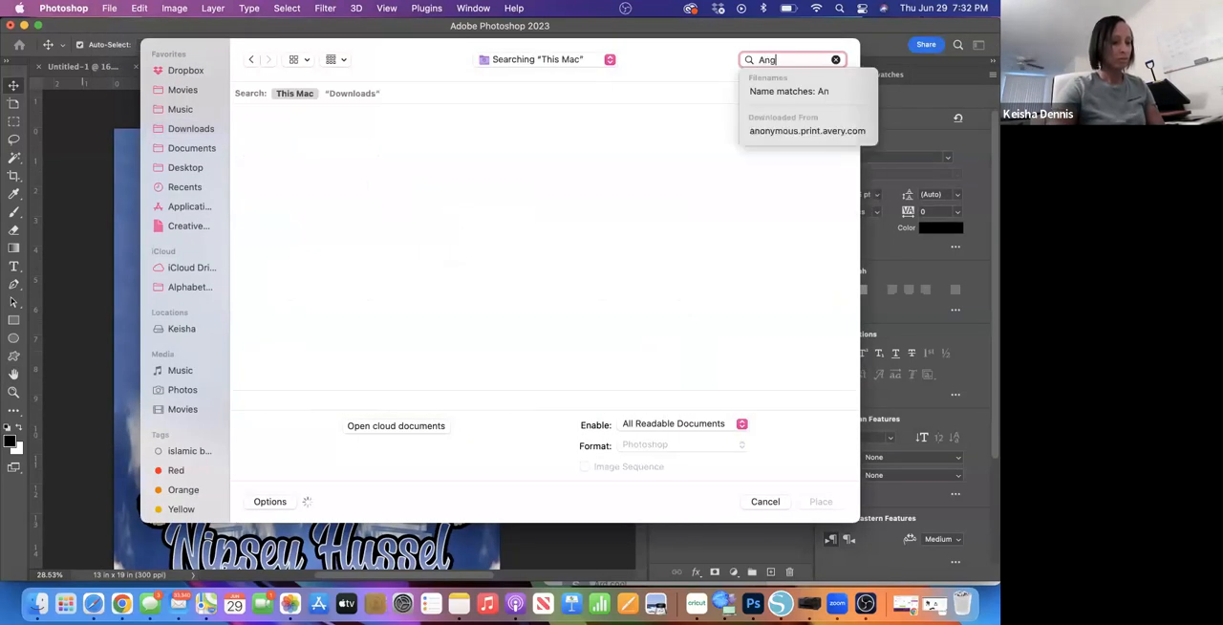
{"action": "type", "text": "el Wings"}
{"action": "key", "text": "Return"}
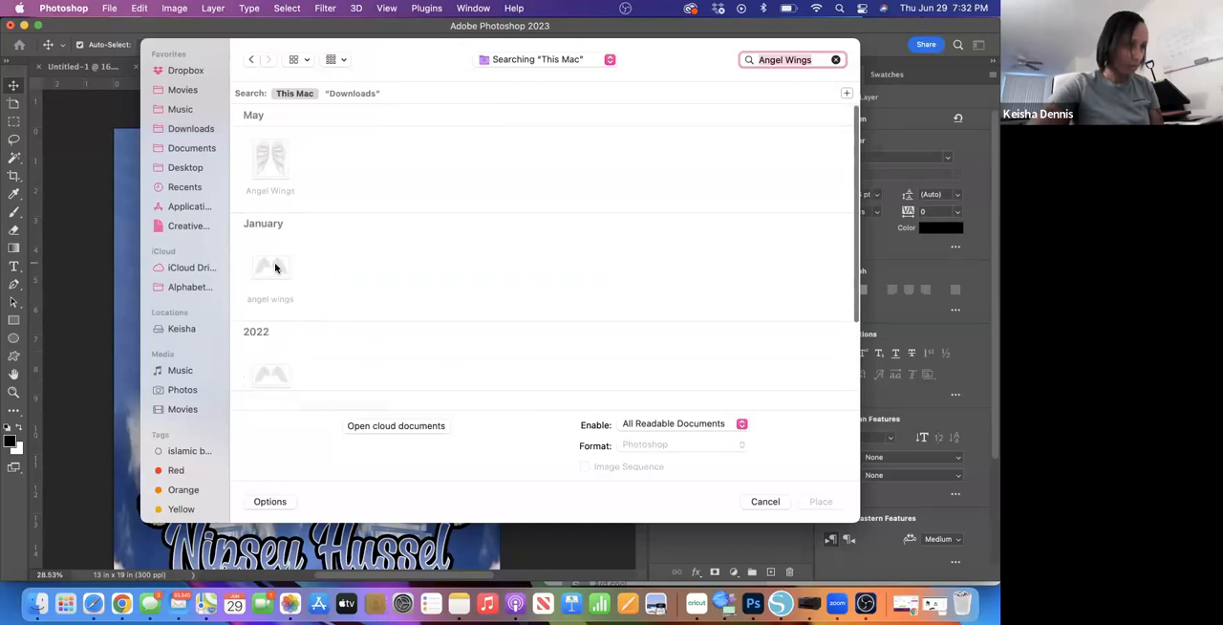
- Place the "angel wings" image from the January results at its default size
{"action": "left_click", "coordinate": [275, 268]}
{"action": "left_click", "coordinate": [818, 500]}
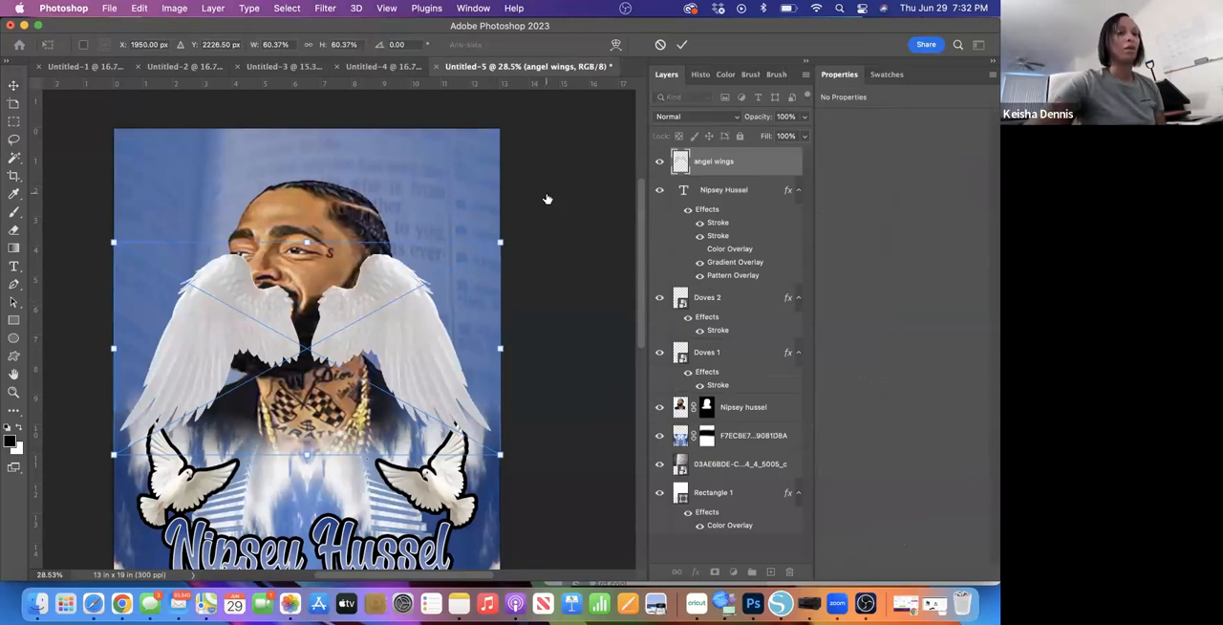
{"action": "left_click", "coordinate": [682, 43]}
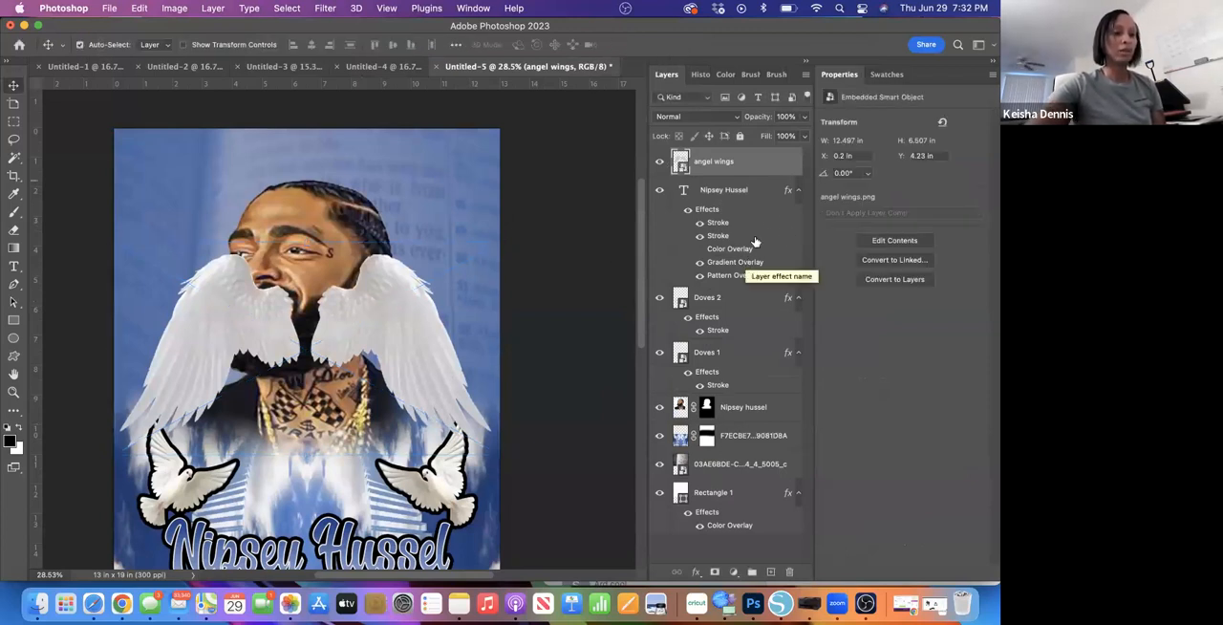
- Collapse the effects lists of the name text and Doves 2, and move the angel wings layer directly below the Nipsey hussel portrait layer
{"action": "left_click", "coordinate": [798, 190]}
{"action": "left_click", "coordinate": [797, 191]}
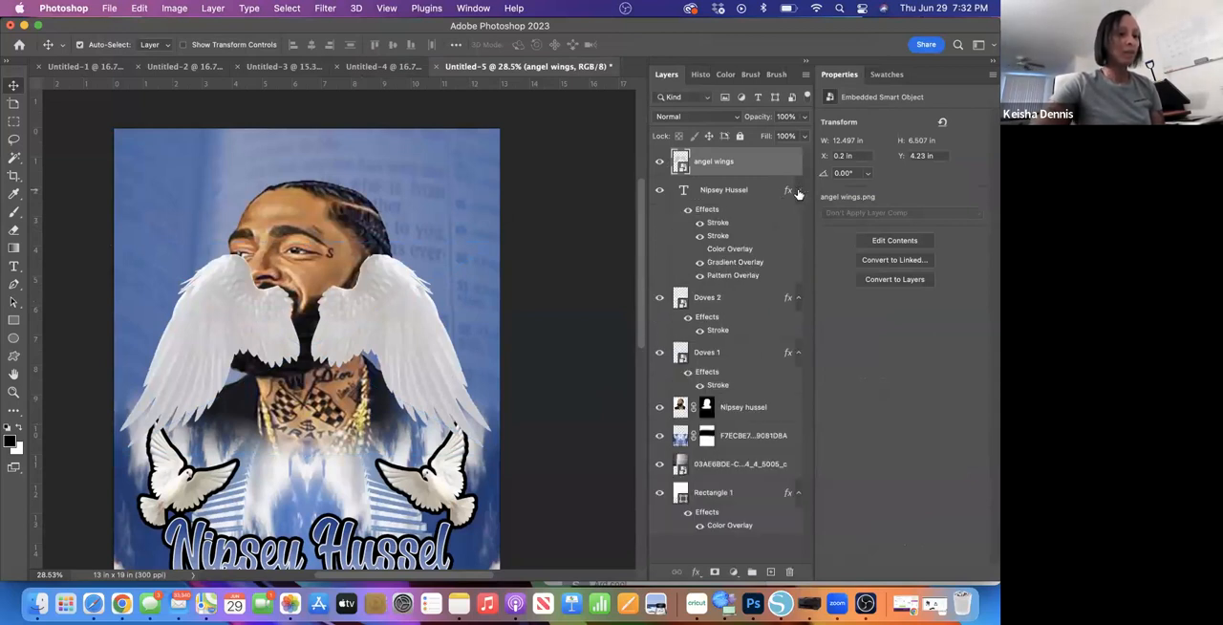
{"action": "left_click", "coordinate": [798, 191]}
{"action": "left_click", "coordinate": [798, 220]}
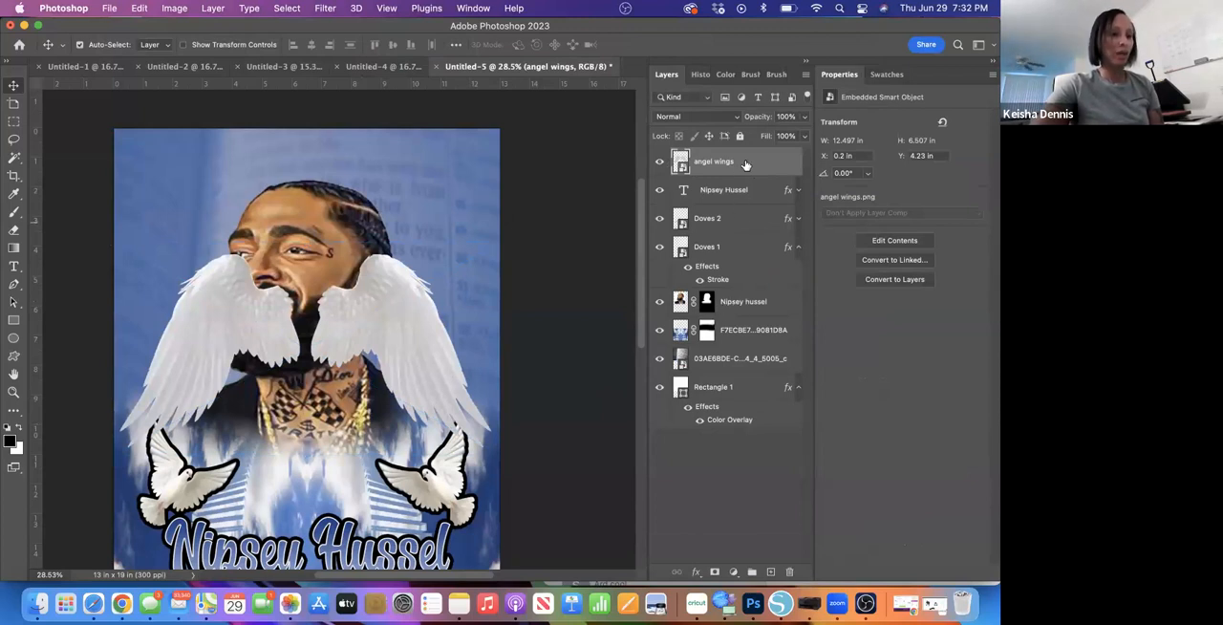
{"action": "left_click_drag", "start_coordinate": [747, 164], "coordinate": [718, 307]}
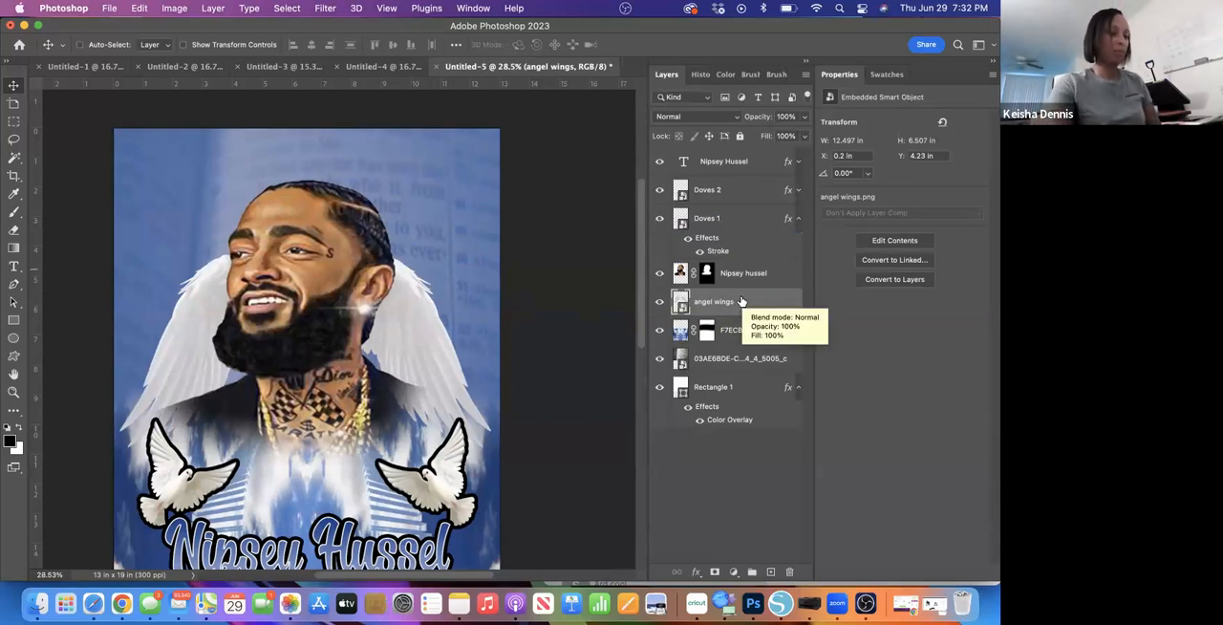
- Move the angel wings down behind the portrait's shoulders and transform their height to about 57%
{"action": "key", "text": "super+t"}
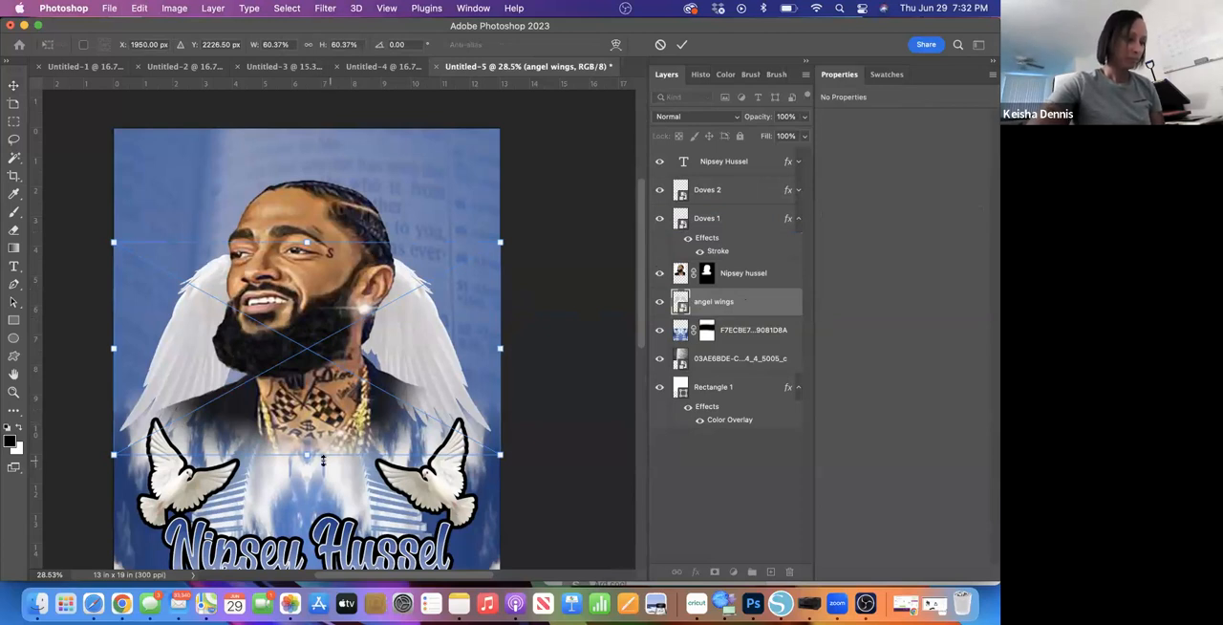
{"action": "left_click_drag", "start_coordinate": [307, 457], "coordinate": [306, 498]}
{"action": "left_click_drag", "start_coordinate": [301, 381], "coordinate": [310, 439]}
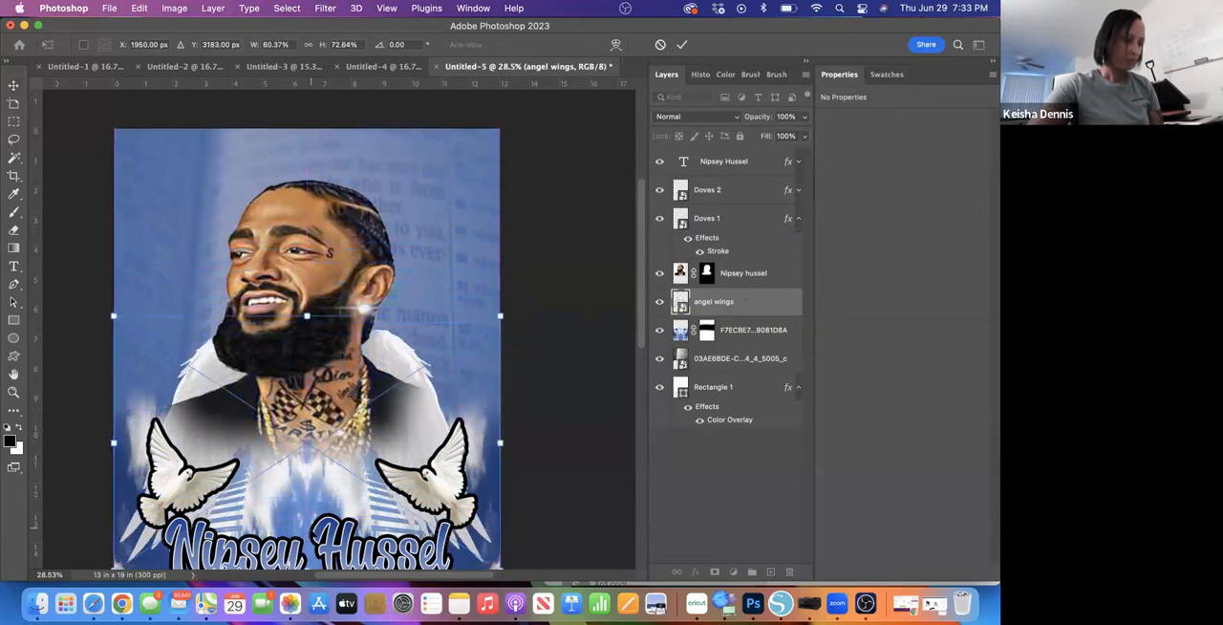
{"action": "scroll", "coordinate": [307, 519], "scroll_direction": "down", "scroll_amount": 2}
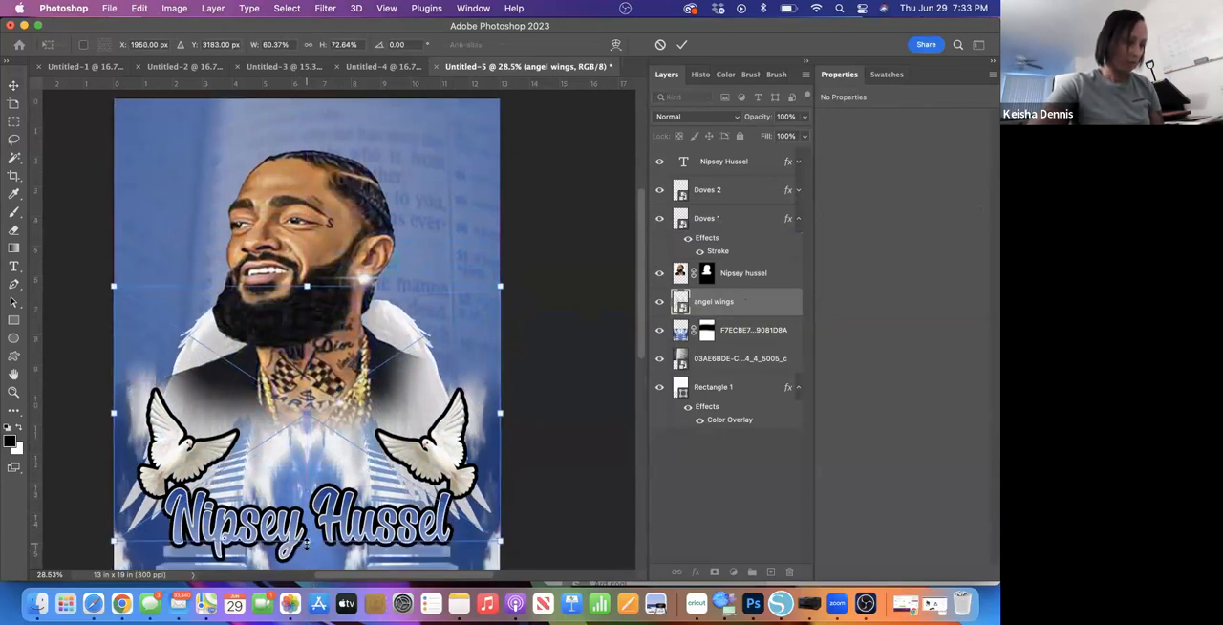
{"action": "left_click_drag", "start_coordinate": [306, 542], "coordinate": [307, 490]}
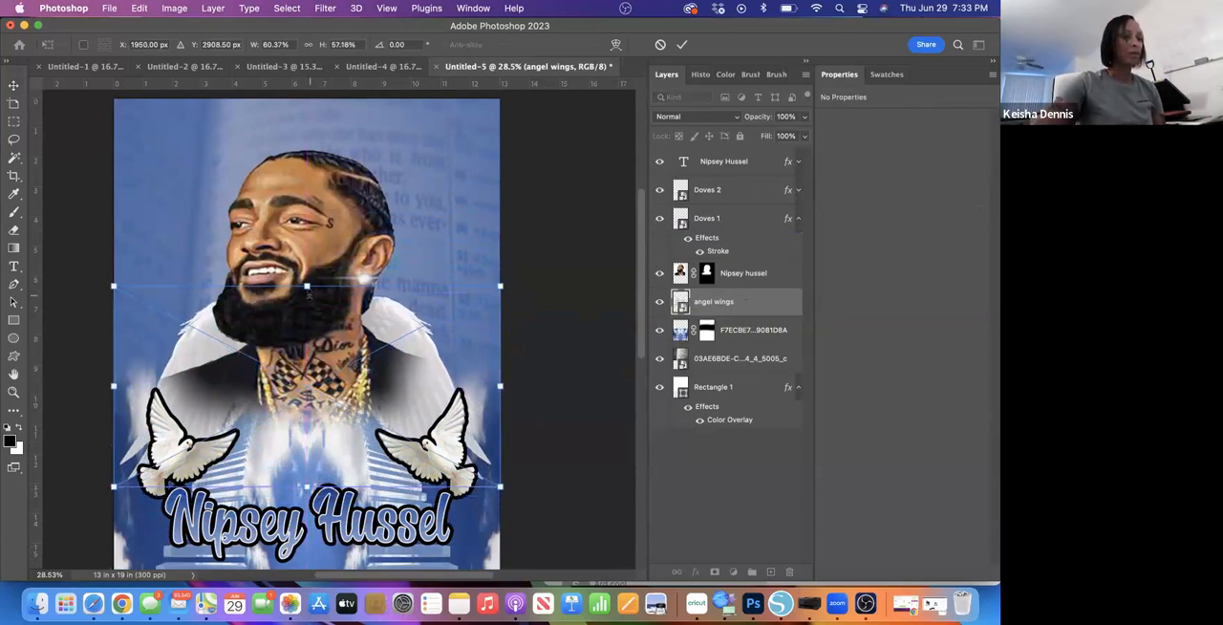
- Widen the angel wings to about 79% beyond both page edges, center them slightly lower behind the shoulders and apply the transform
{"action": "left_click_drag", "start_coordinate": [111, 384], "coordinate": [100, 385]}
{"action": "left_click_drag", "start_coordinate": [500, 386], "coordinate": [544, 386]}
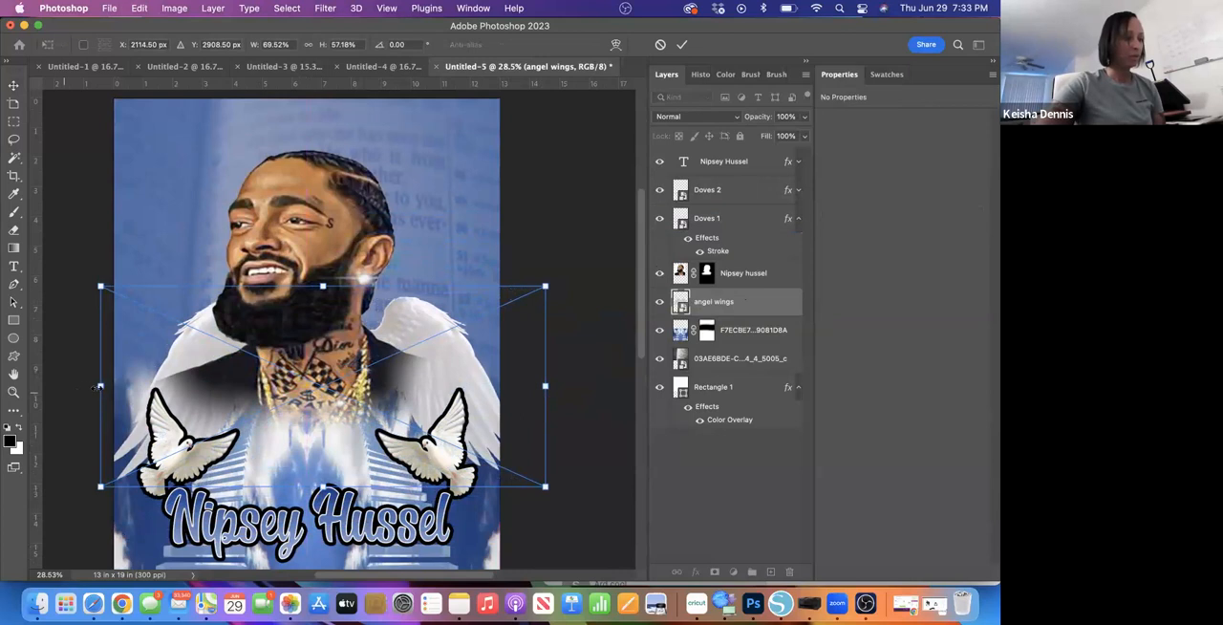
{"action": "left_click_drag", "start_coordinate": [99, 385], "coordinate": [58, 386]}
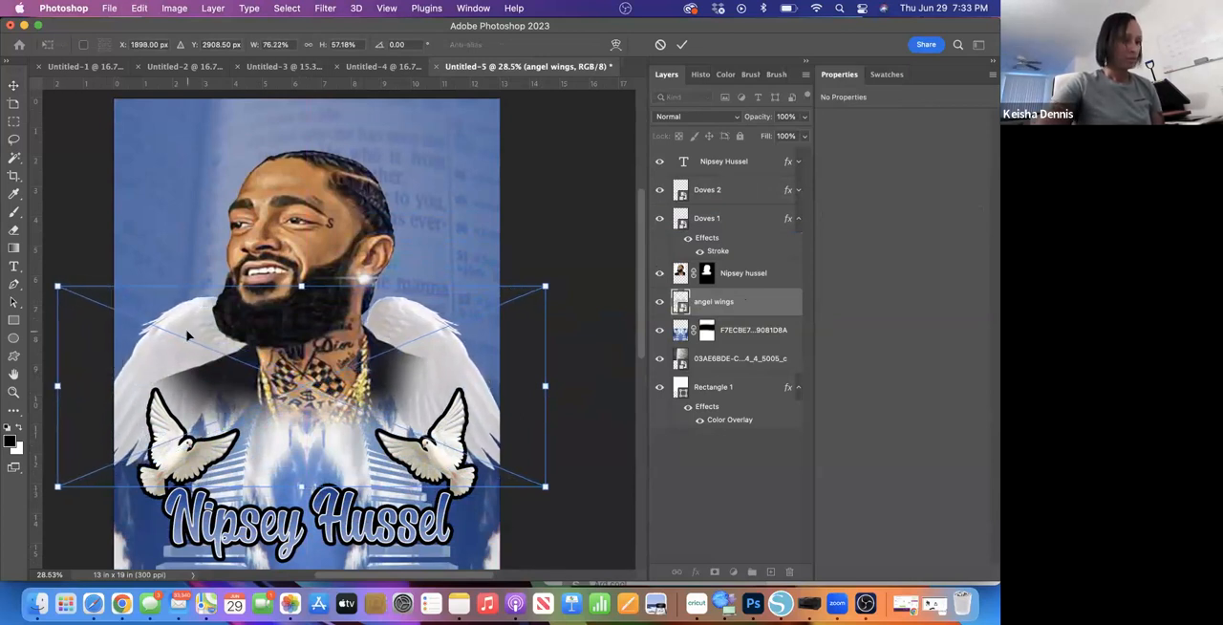
{"action": "left_click_drag", "start_coordinate": [306, 382], "coordinate": [307, 390]}
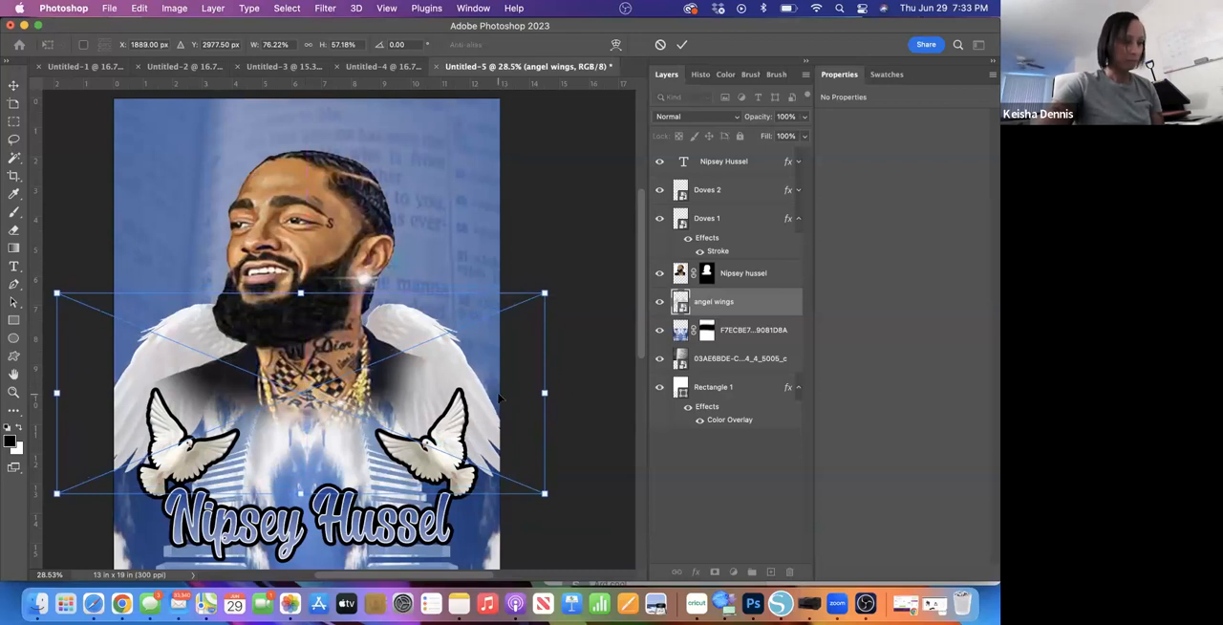
{"action": "left_click_drag", "start_coordinate": [543, 392], "coordinate": [560, 392]}
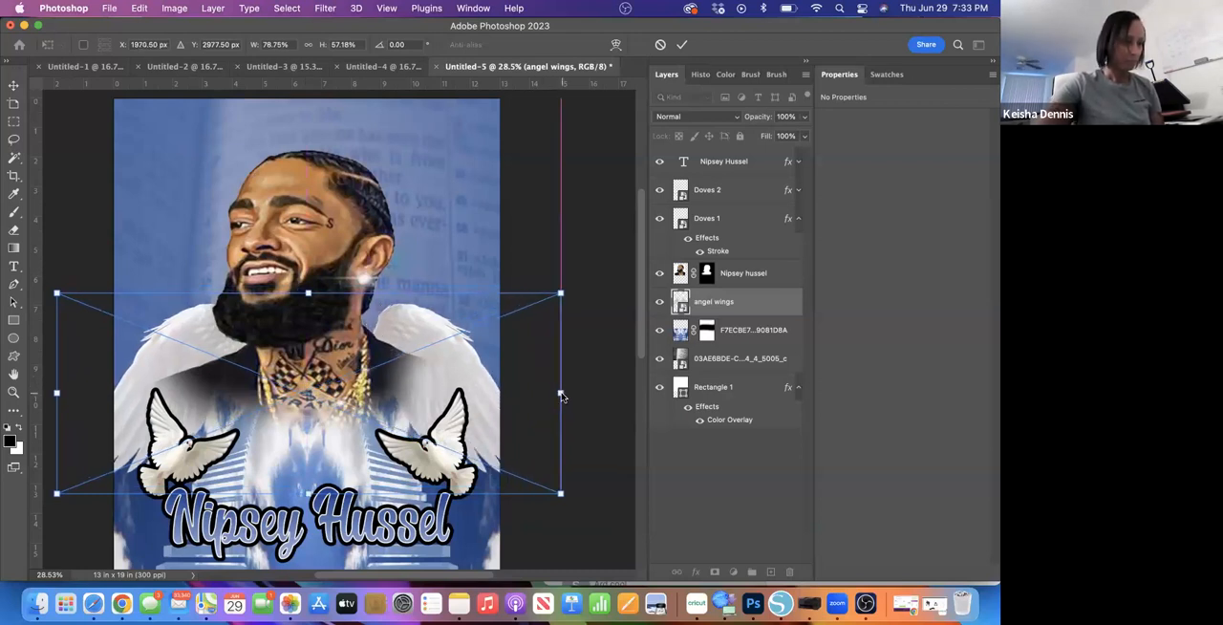
{"action": "left_click_drag", "start_coordinate": [307, 404], "coordinate": [305, 408]}
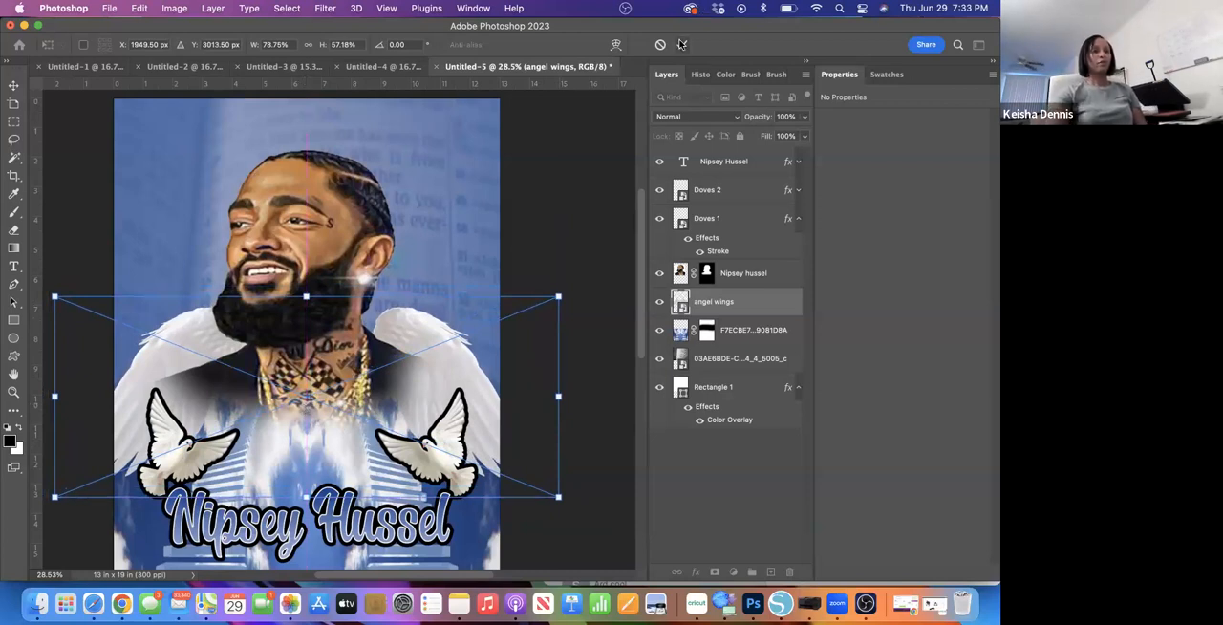
{"action": "key", "text": "Return"}
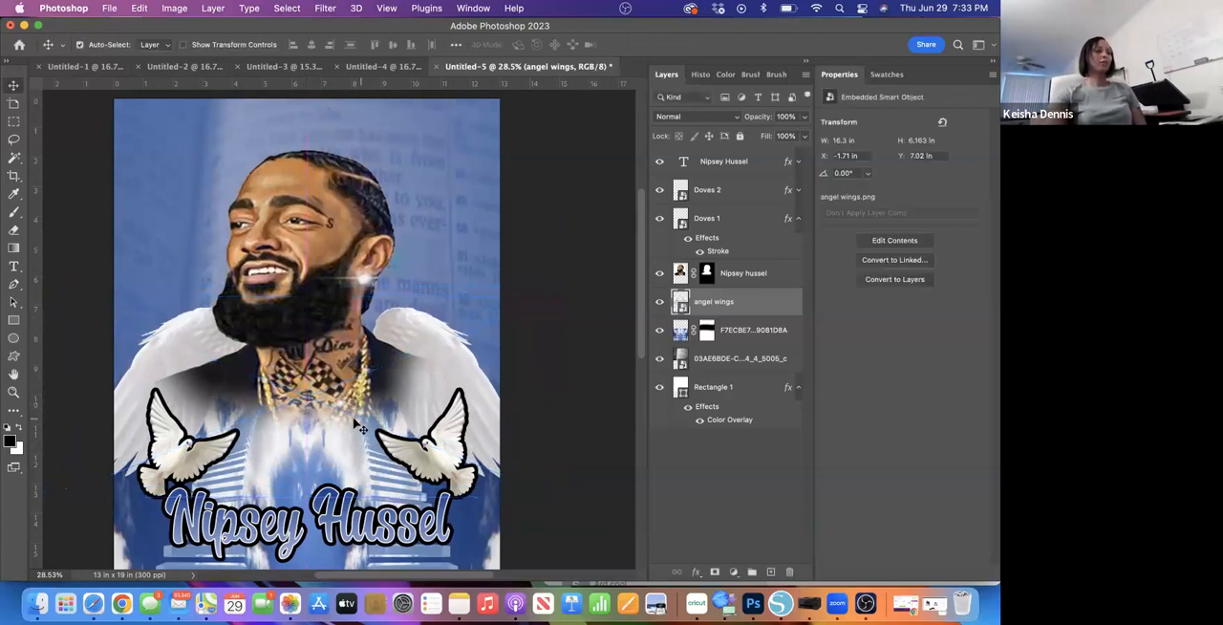
{"action": "scroll", "coordinate": [370, 401], "scroll_direction": "down", "scroll_amount": 5}
{"action": "scroll", "coordinate": [370, 401], "scroll_direction": "up", "scroll_amount": 4}
{"action": "scroll", "coordinate": [369, 400], "scroll_direction": "up", "scroll_amount": 2}
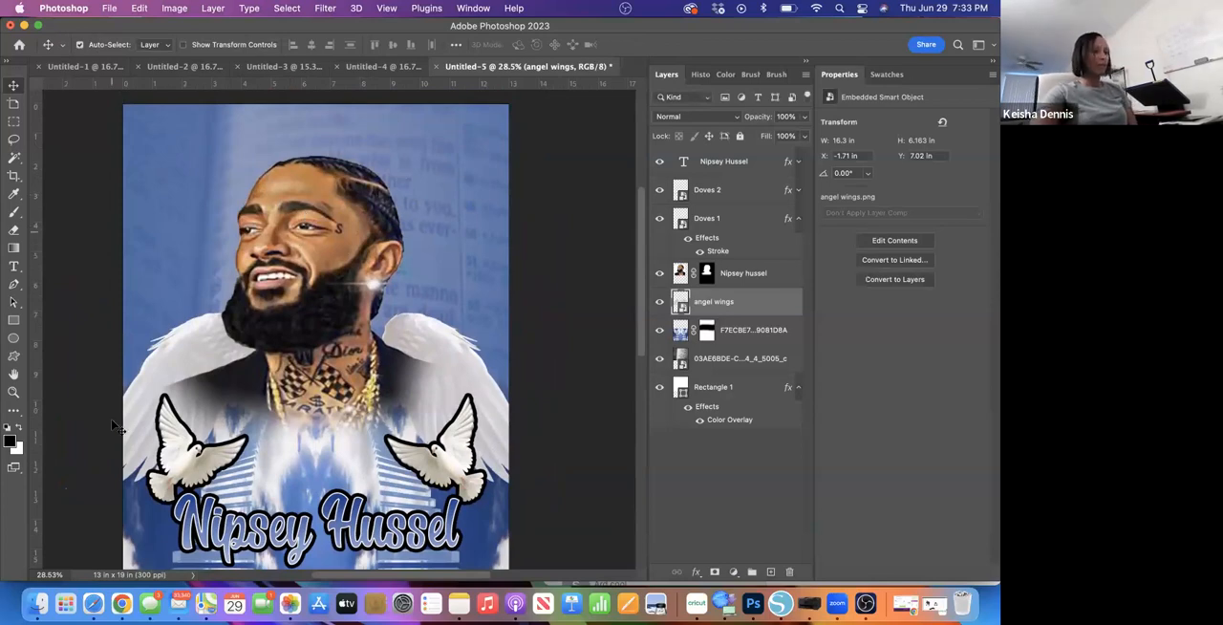
- Switch to Safari and search Google Images for "halo png"
{"action": "left_click", "coordinate": [93, 604]}
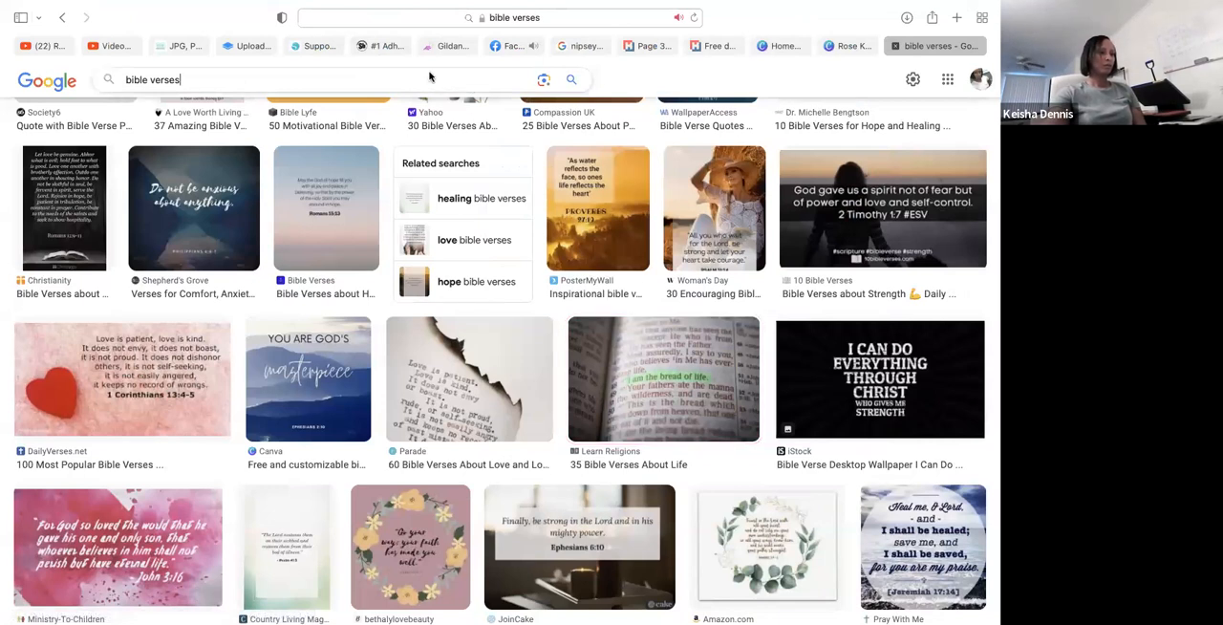
{"action": "left_click", "coordinate": [432, 80]}
{"action": "key", "text": "BackSpace"}
{"action": "key", "text": "BackSpace"}
{"action": "key", "text": "BackSpace"}
{"action": "key", "text": "BackSpace"}
{"action": "key", "text": "BackSpace"}
{"action": "key", "text": "BackSpace"}
{"action": "key", "text": "BackSpace"}
{"action": "key", "text": "BackSpace"}
{"action": "key", "text": "BackSpace"}
{"action": "key", "text": "BackSpace"}
{"action": "key", "text": "BackSpace"}
{"action": "key", "text": "BackSpace"}
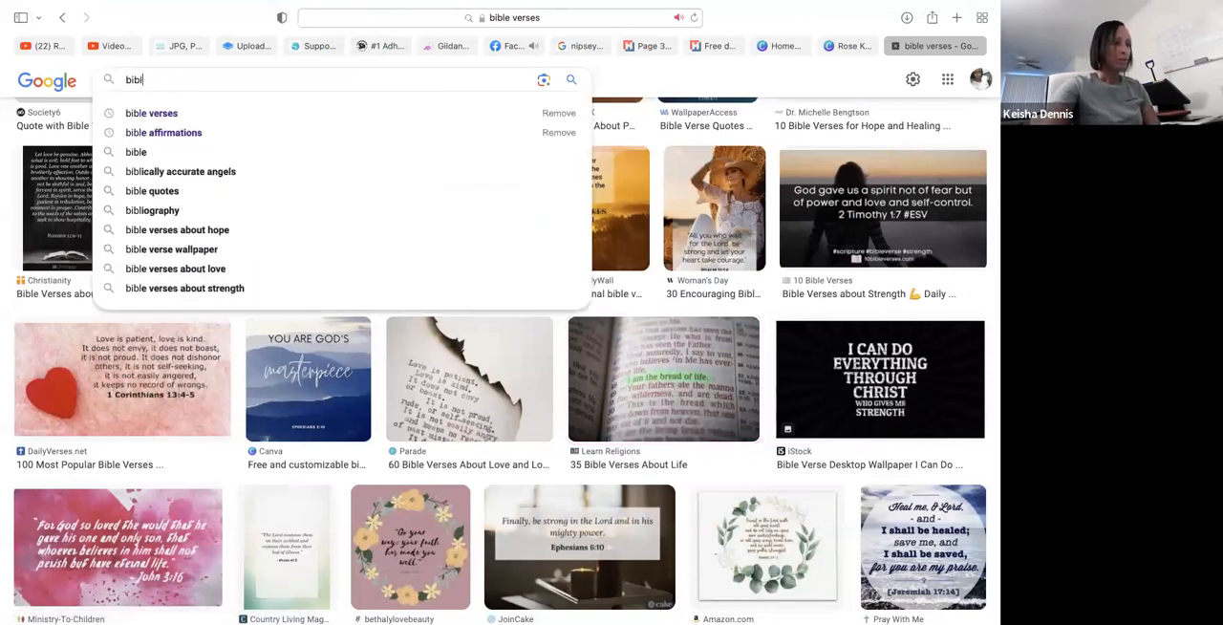
{"action": "type", "text": "hao"}
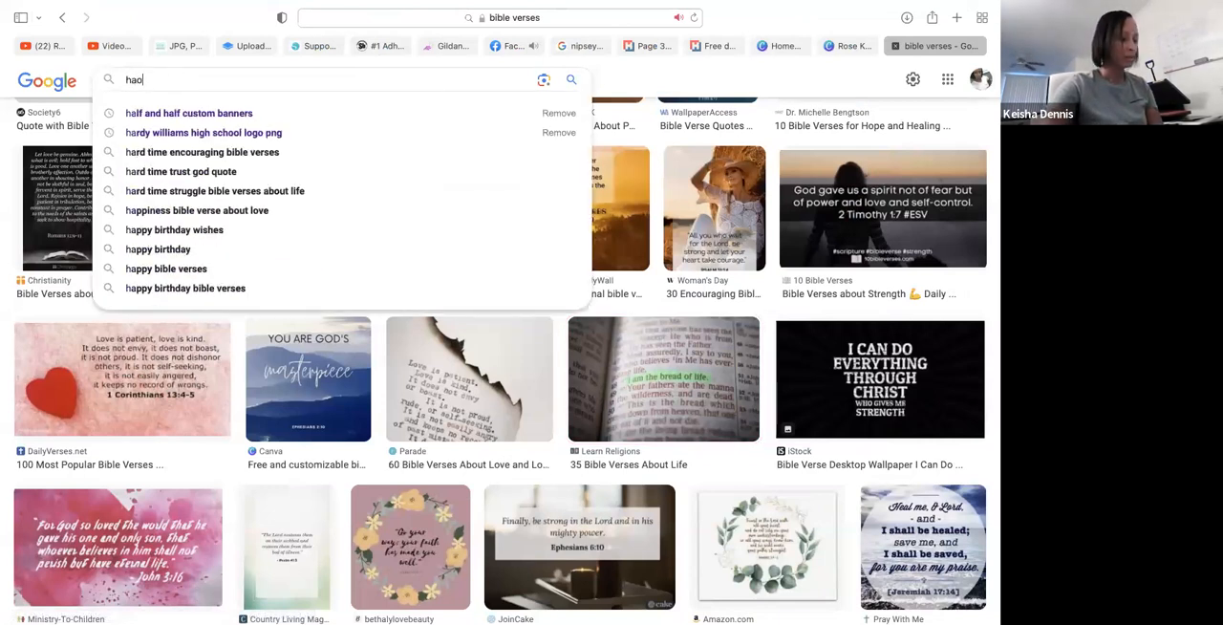
{"action": "key", "text": "BackSpace"}
{"action": "type", "text": "lo"}
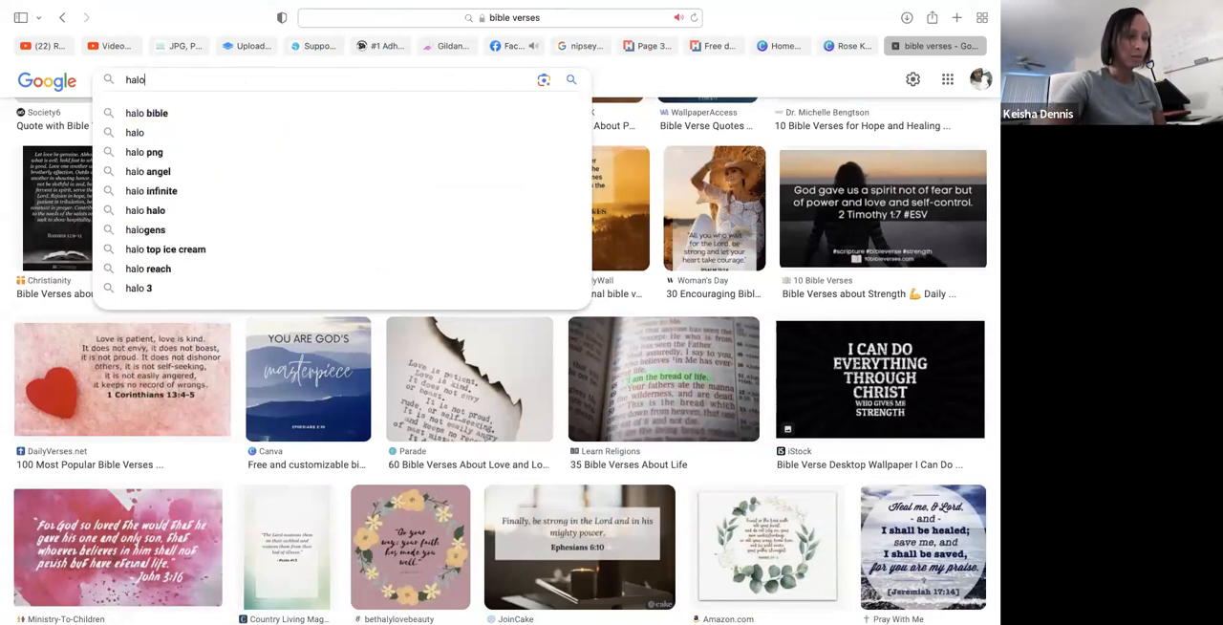
{"action": "left_click", "coordinate": [153, 152]}
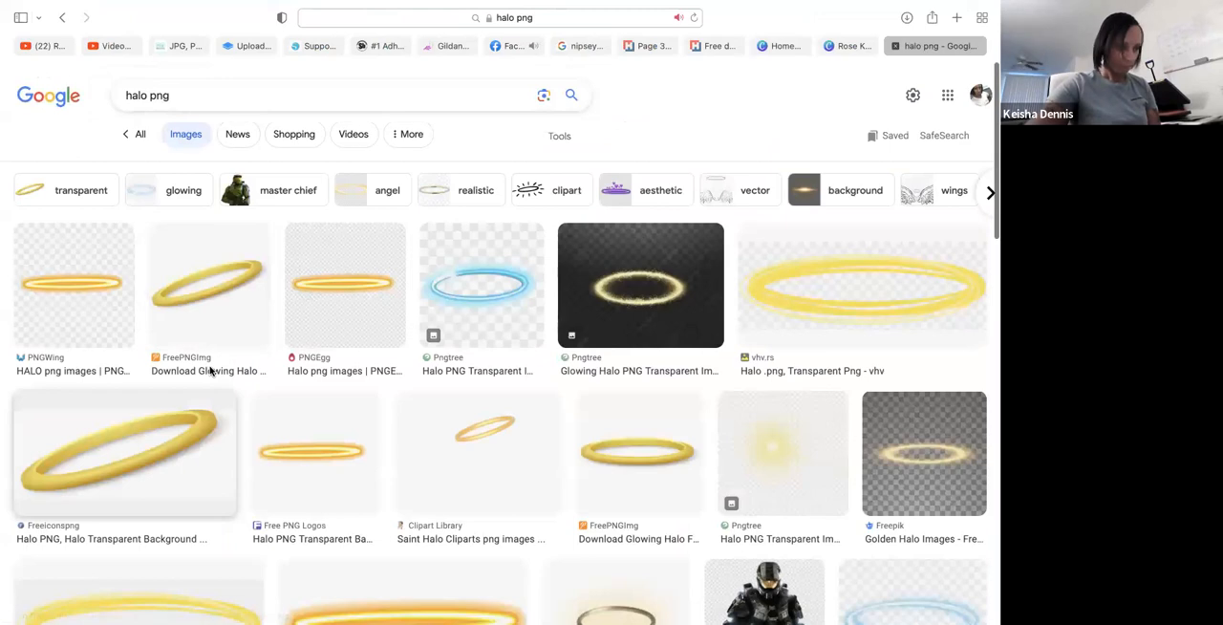
- Try to add the tilted gold Freeiconspng halo image to the Photos library and switch back to Photoshop
{"action": "scroll", "coordinate": [211, 366], "scroll_direction": "down", "scroll_amount": 3}
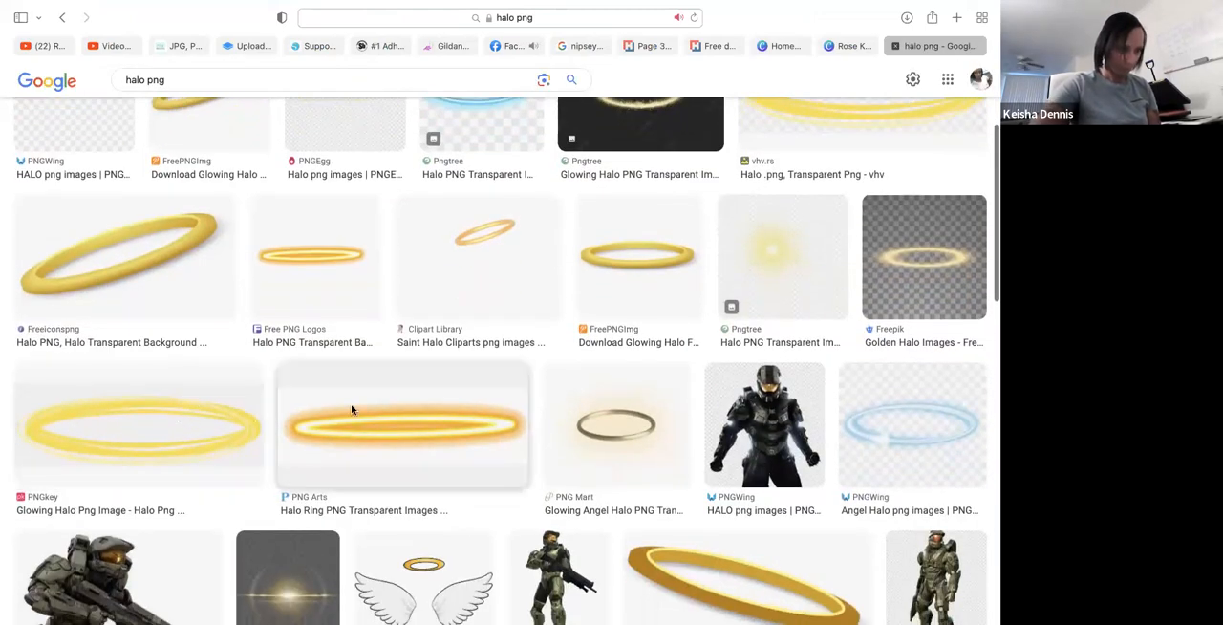
{"action": "scroll", "coordinate": [436, 357], "scroll_direction": "up", "scroll_amount": 3}
{"action": "scroll", "coordinate": [435, 359], "scroll_direction": "up", "scroll_amount": 1}
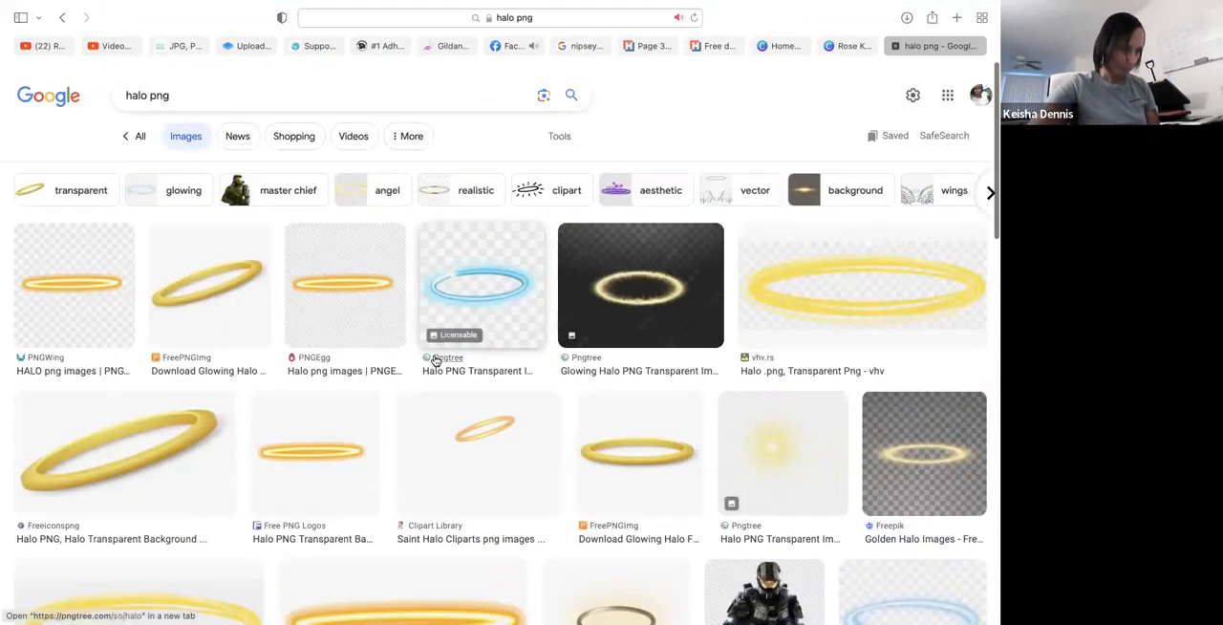
{"action": "right_click", "coordinate": [185, 456]}
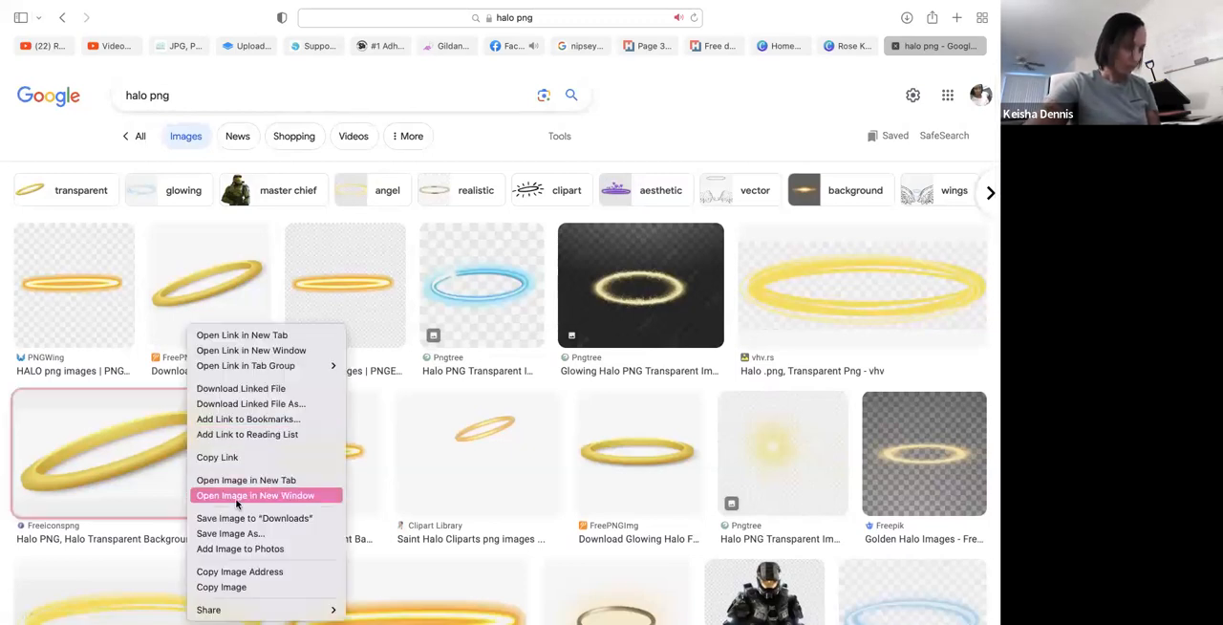
{"action": "left_click", "coordinate": [235, 548]}
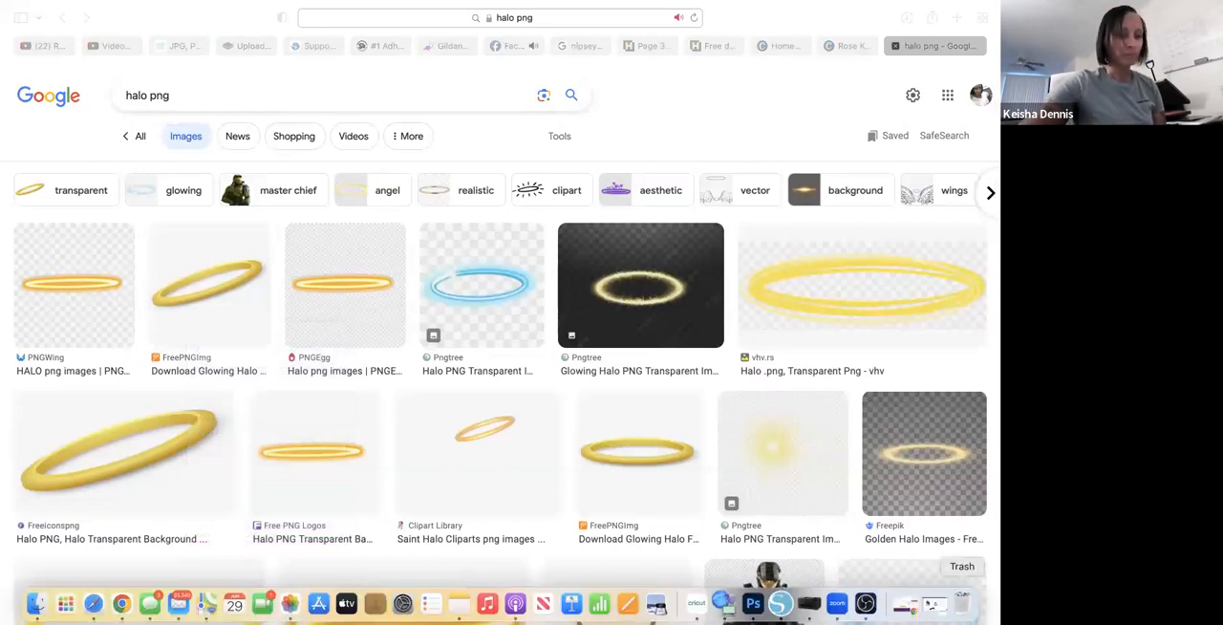
{"action": "left_click", "coordinate": [753, 606]}
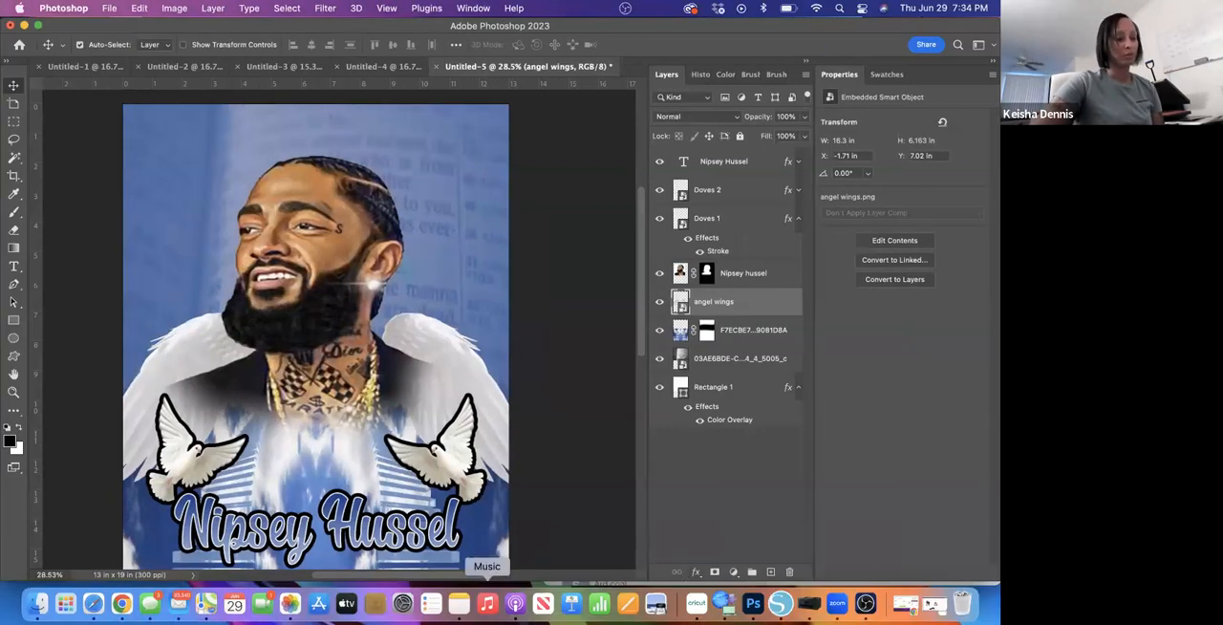
- Check the most recent items in the Photos library for the halo image and close Photos
{"action": "left_click", "coordinate": [289, 604]}
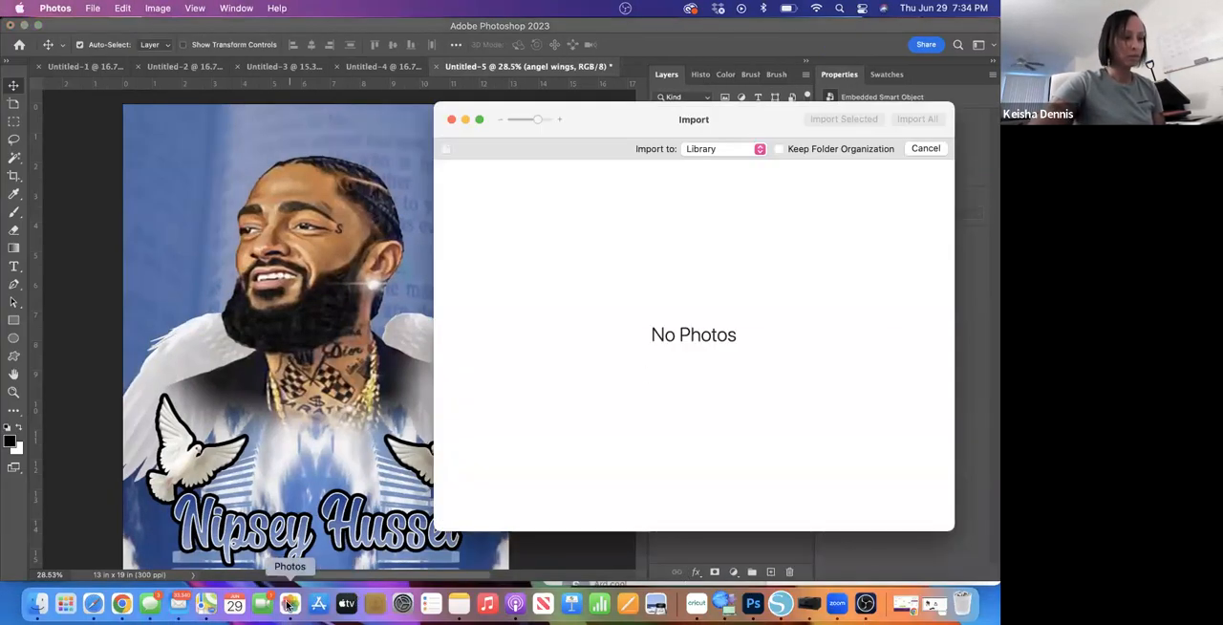
{"action": "left_click", "coordinate": [451, 119]}
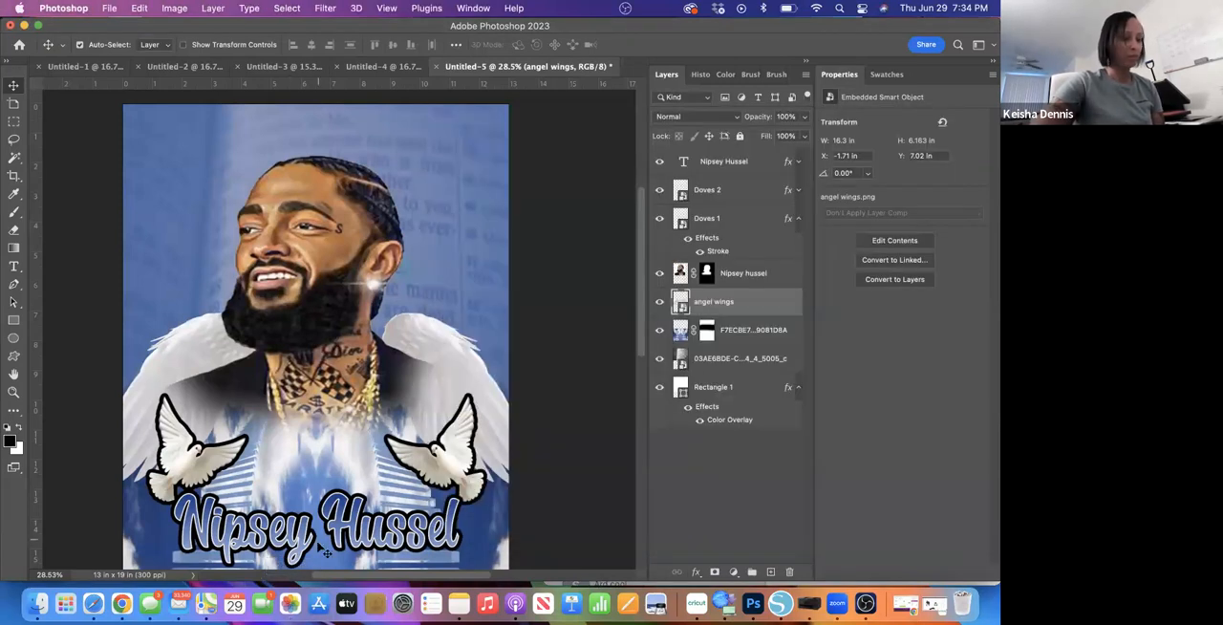
{"action": "left_click", "coordinate": [286, 603]}
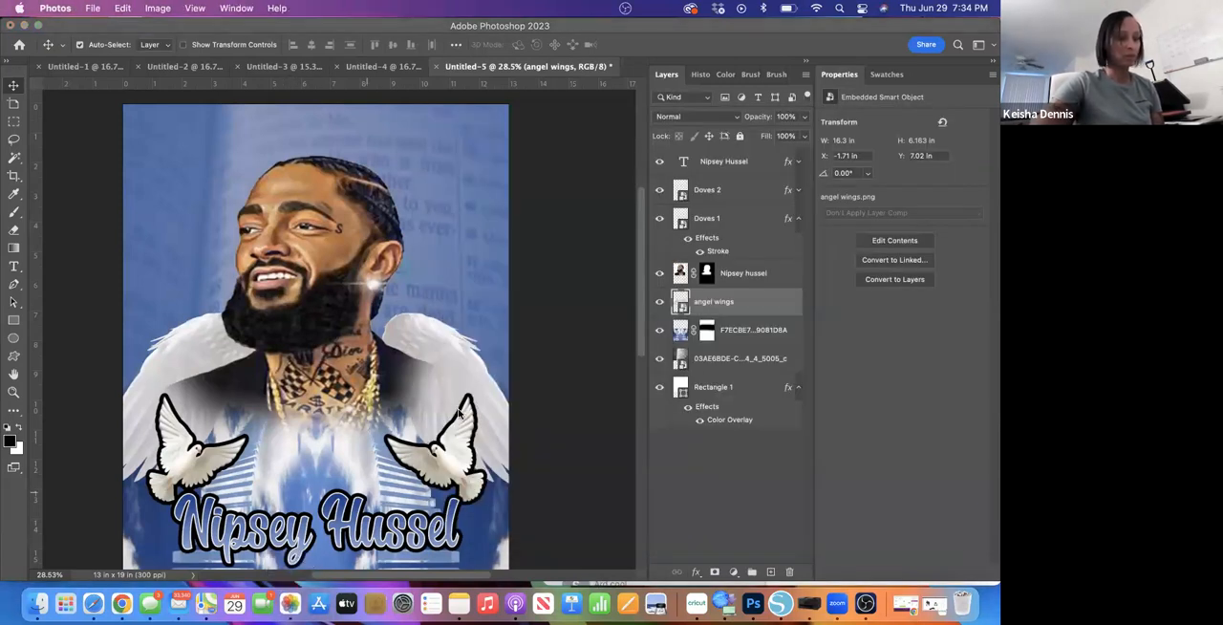
{"action": "scroll", "coordinate": [625, 382], "scroll_direction": "down", "scroll_amount": 2}
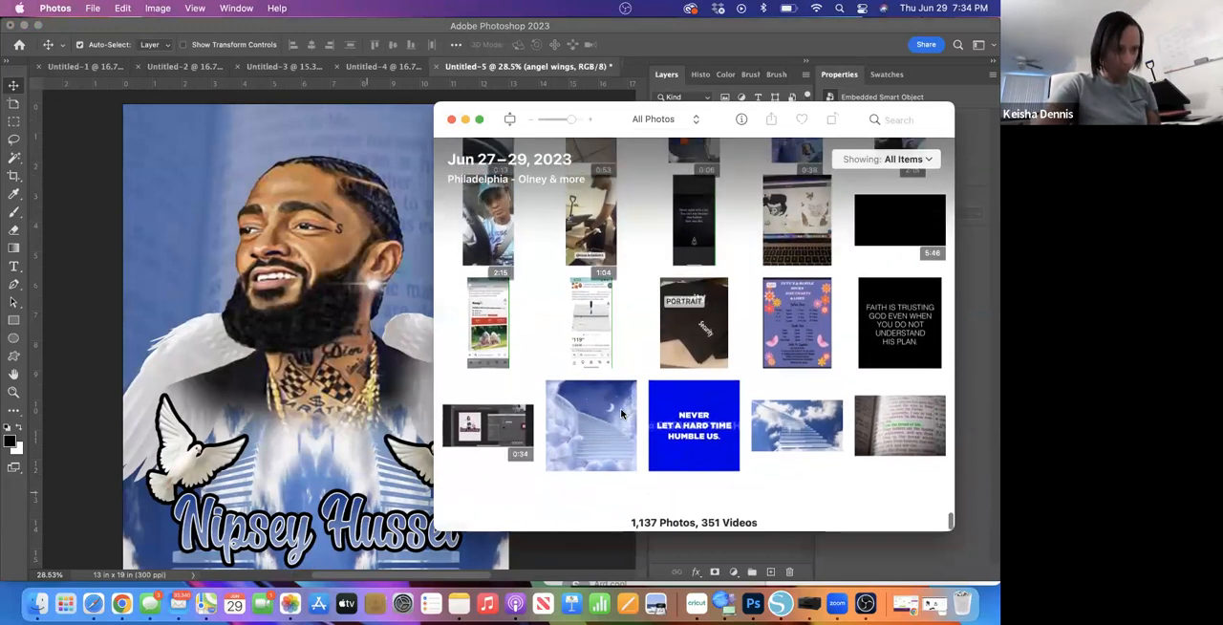
{"action": "left_click", "coordinate": [452, 118]}
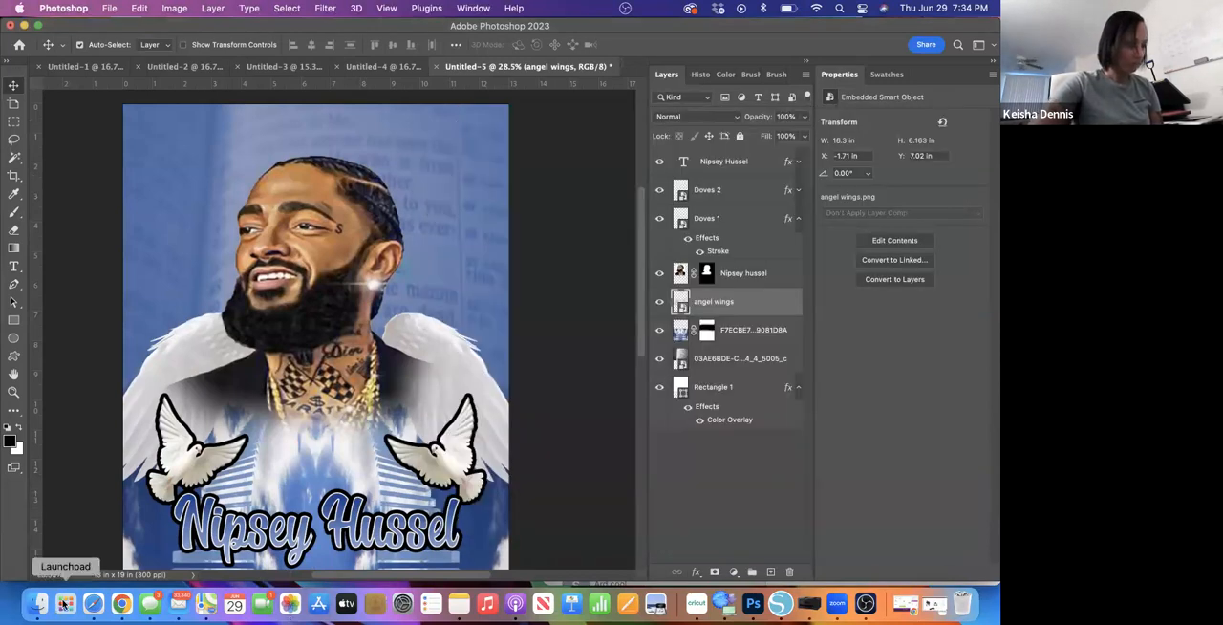
- Switch to Safari and save the tilted gold Freeiconspng halo image to Downloads
{"action": "left_click", "coordinate": [93, 608]}
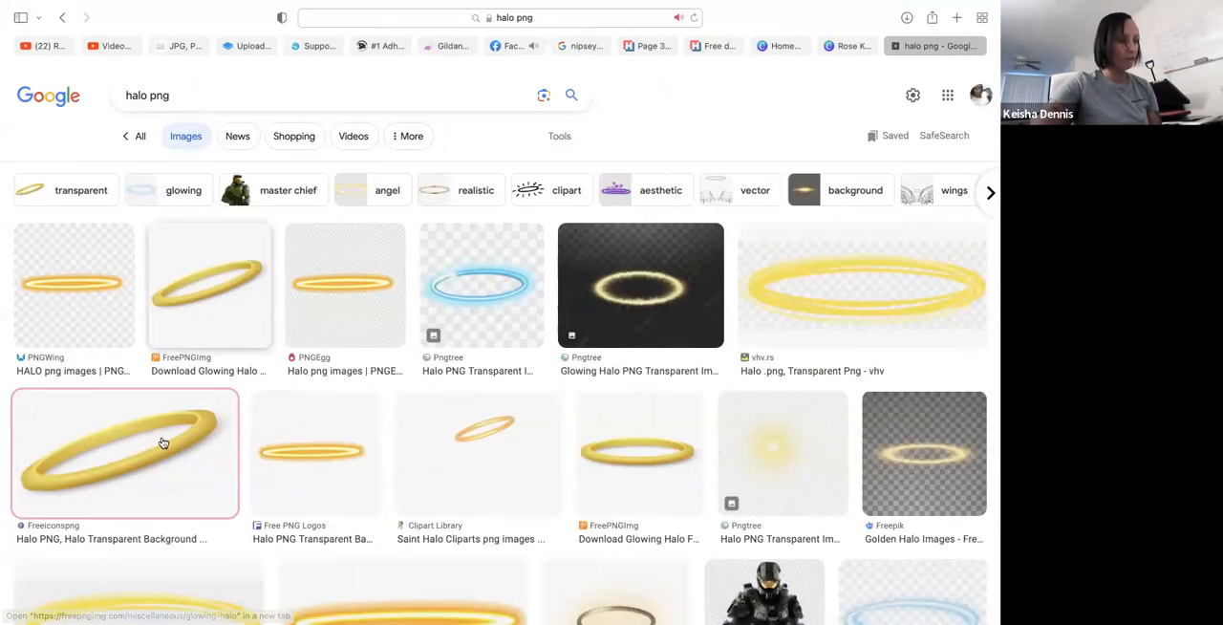
{"action": "right_click", "coordinate": [161, 444]}
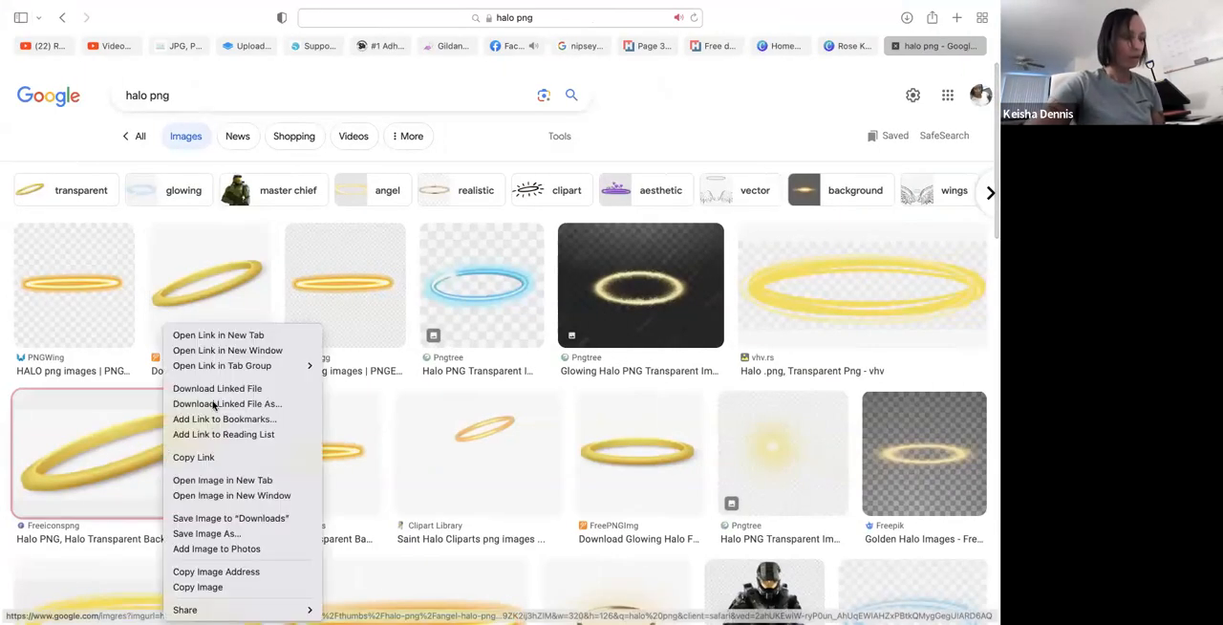
{"action": "left_click", "coordinate": [203, 521]}
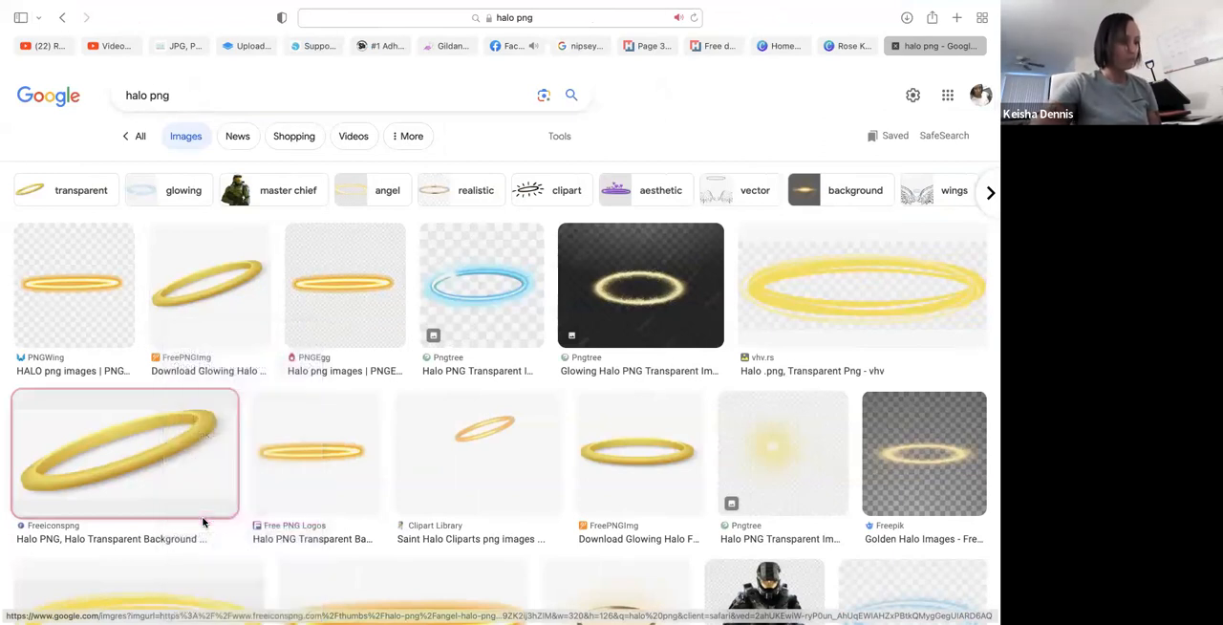
- Open the large preview of the tilted gold Freeiconspng halo from the image results
{"action": "left_click", "coordinate": [157, 438]}
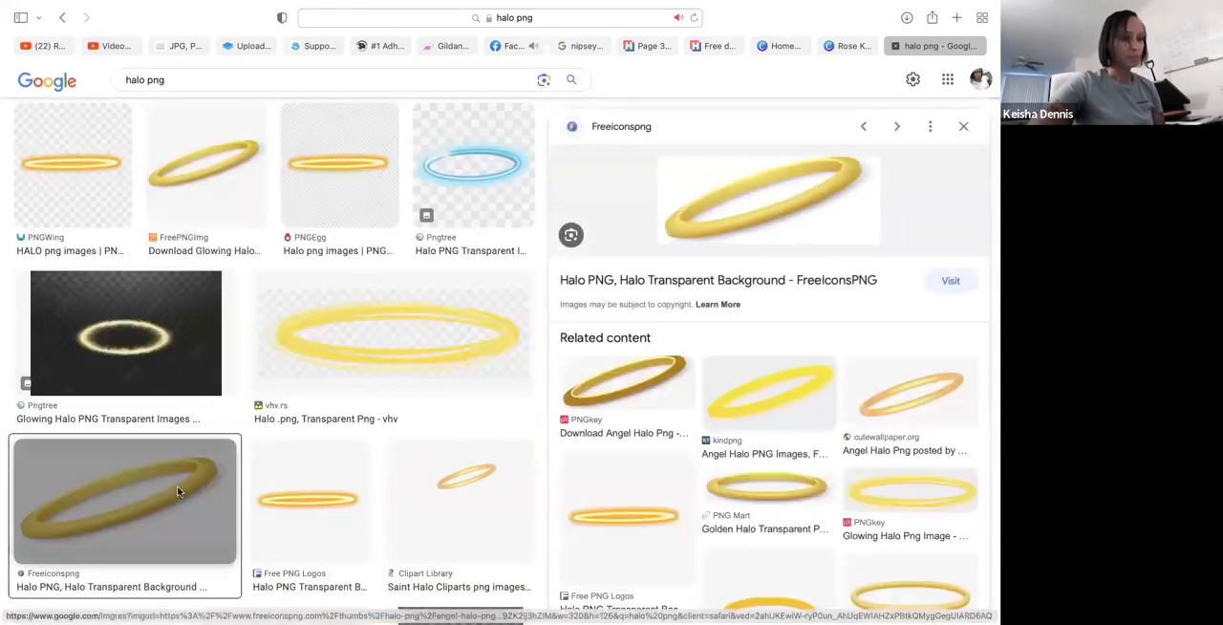
{"action": "left_click", "coordinate": [136, 536]}
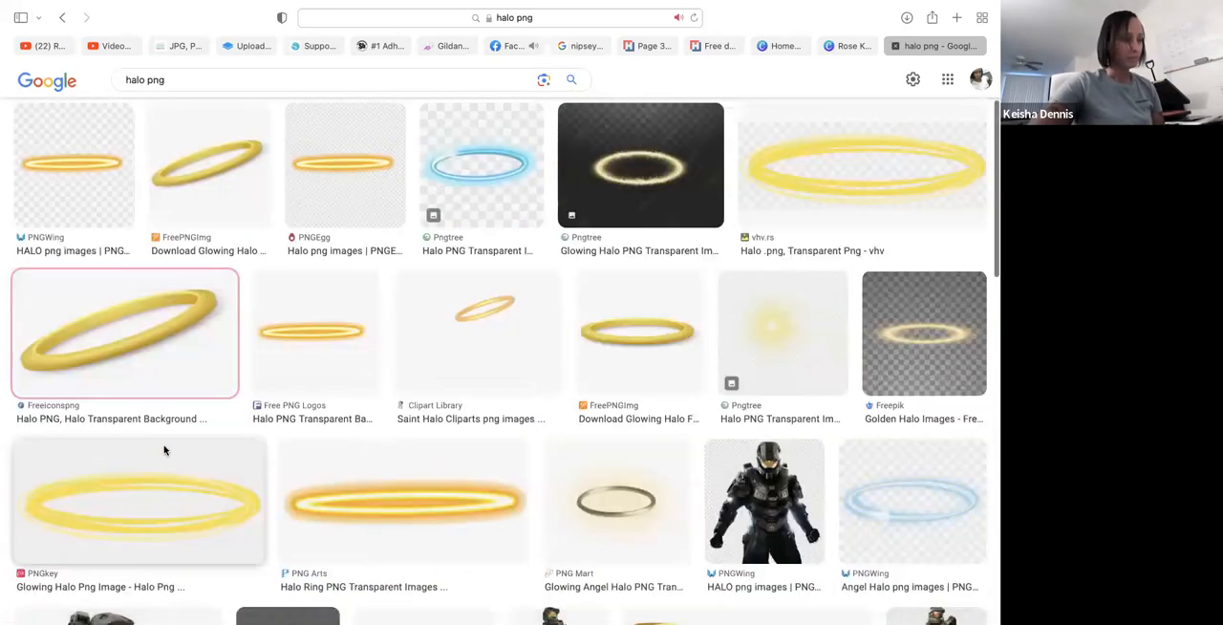
{"action": "left_click", "coordinate": [170, 368]}
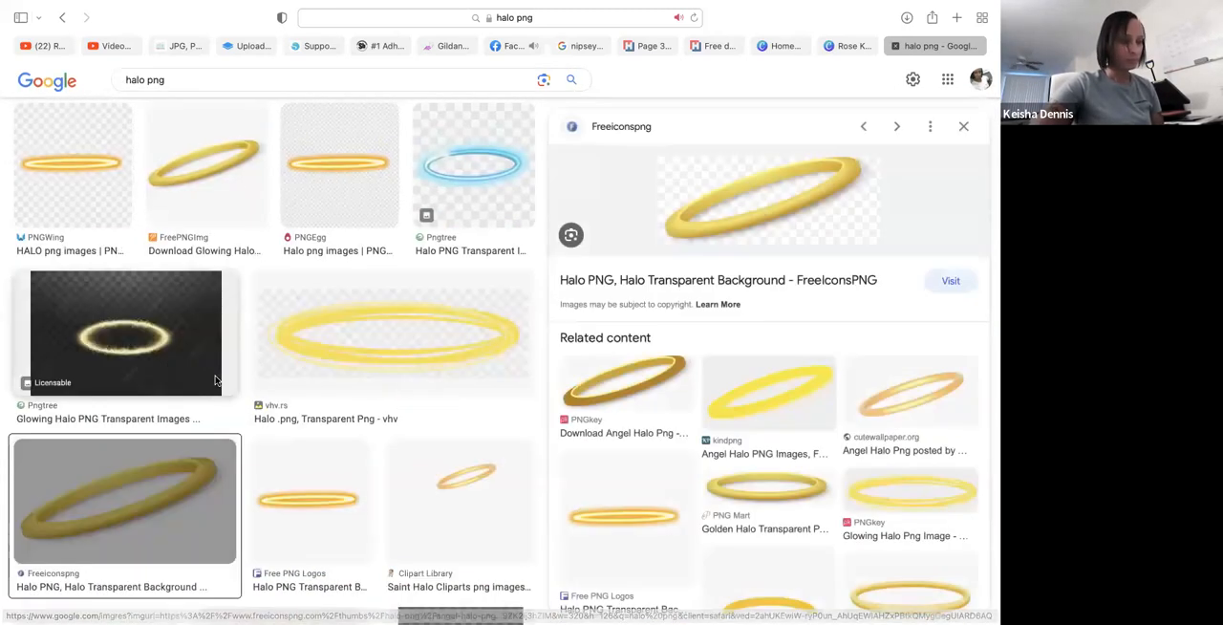
{"action": "right_click", "coordinate": [170, 494]}
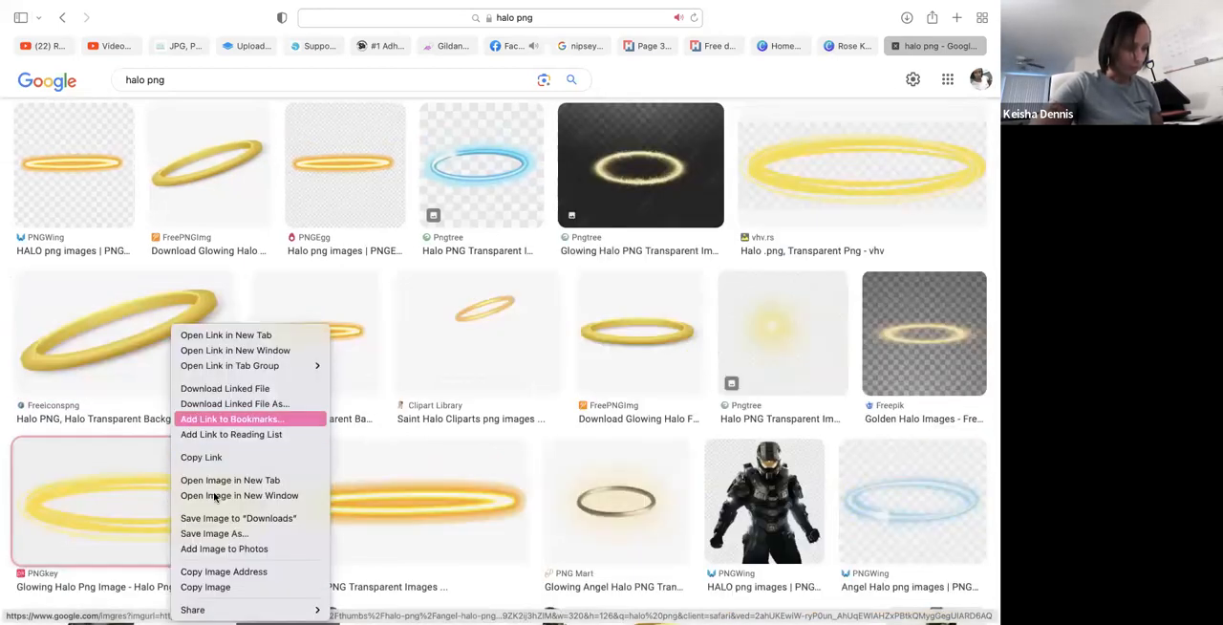
{"action": "left_click", "coordinate": [138, 370]}
{"action": "left_click", "coordinate": [137, 357]}
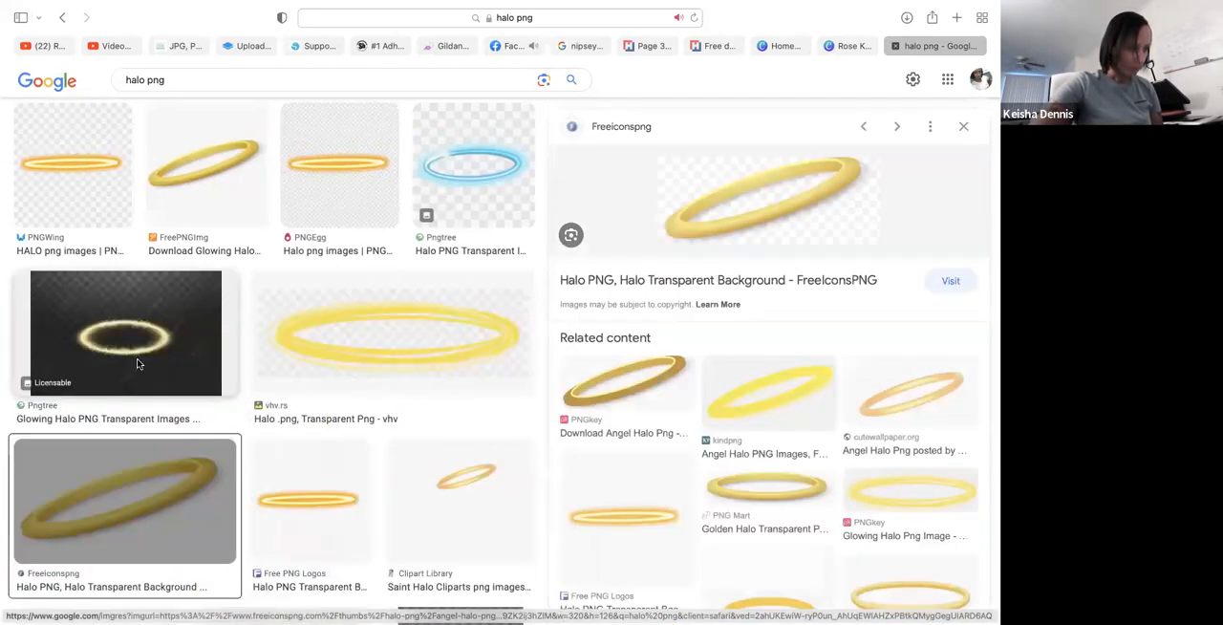
- Look at the halo's freeiconspng.com source page and its Angel Halo Png entry, and return to the Google halo preview
{"action": "left_click", "coordinate": [756, 212]}
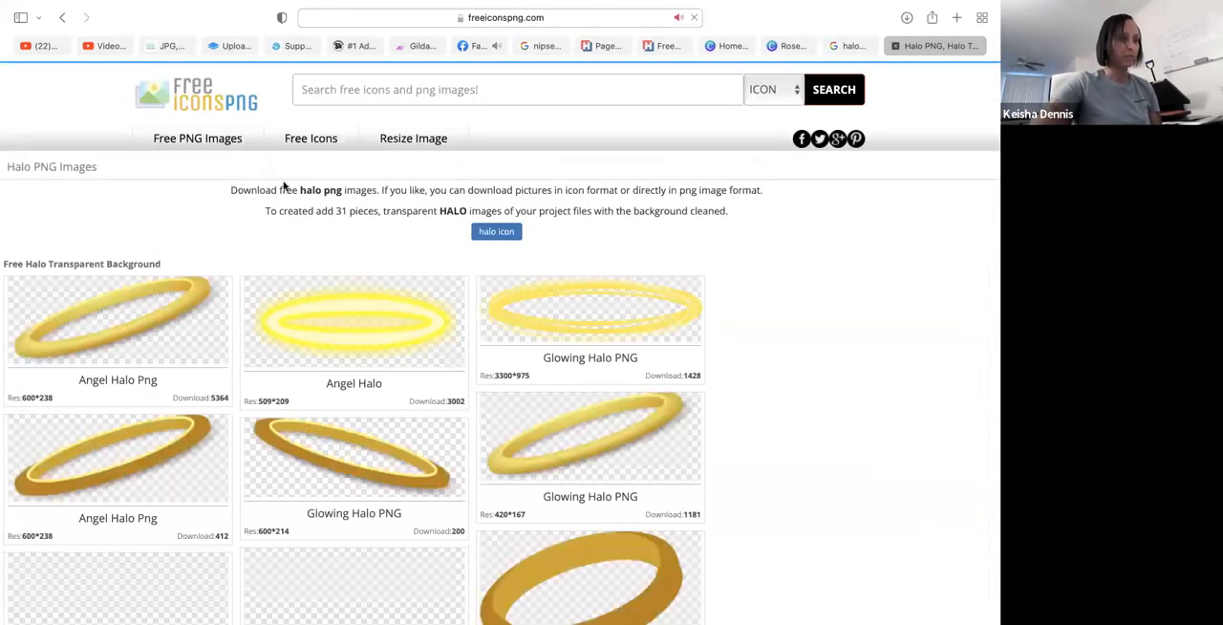
{"action": "left_click", "coordinate": [156, 323]}
{"action": "left_click", "coordinate": [583, 211]}
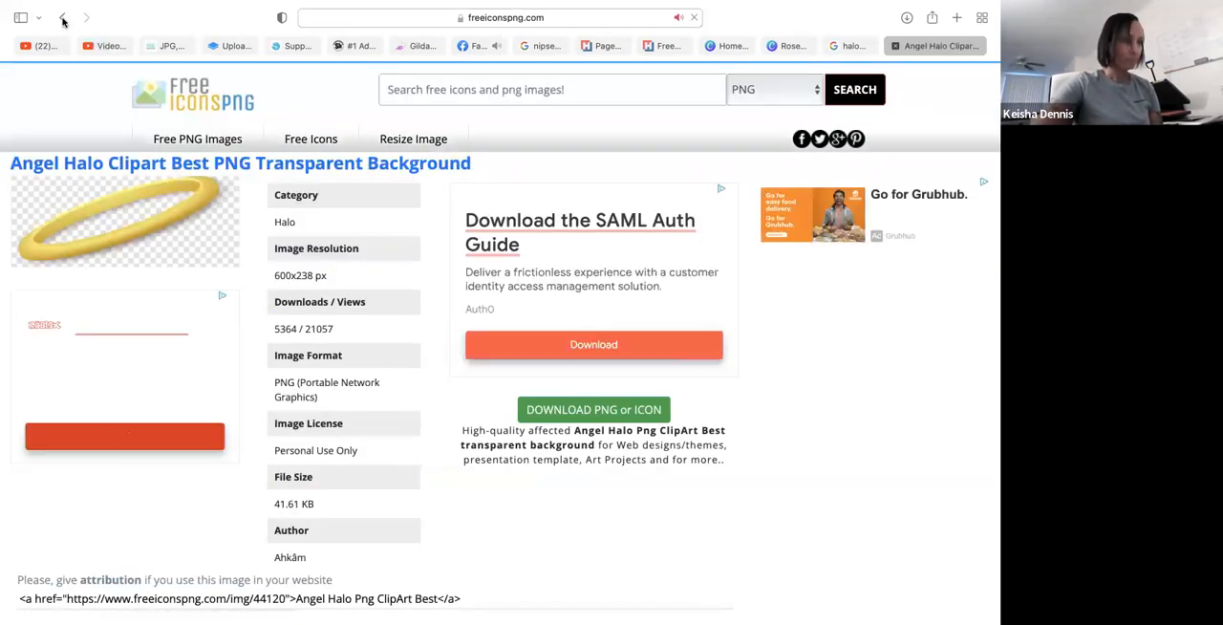
{"action": "left_click", "coordinate": [62, 19]}
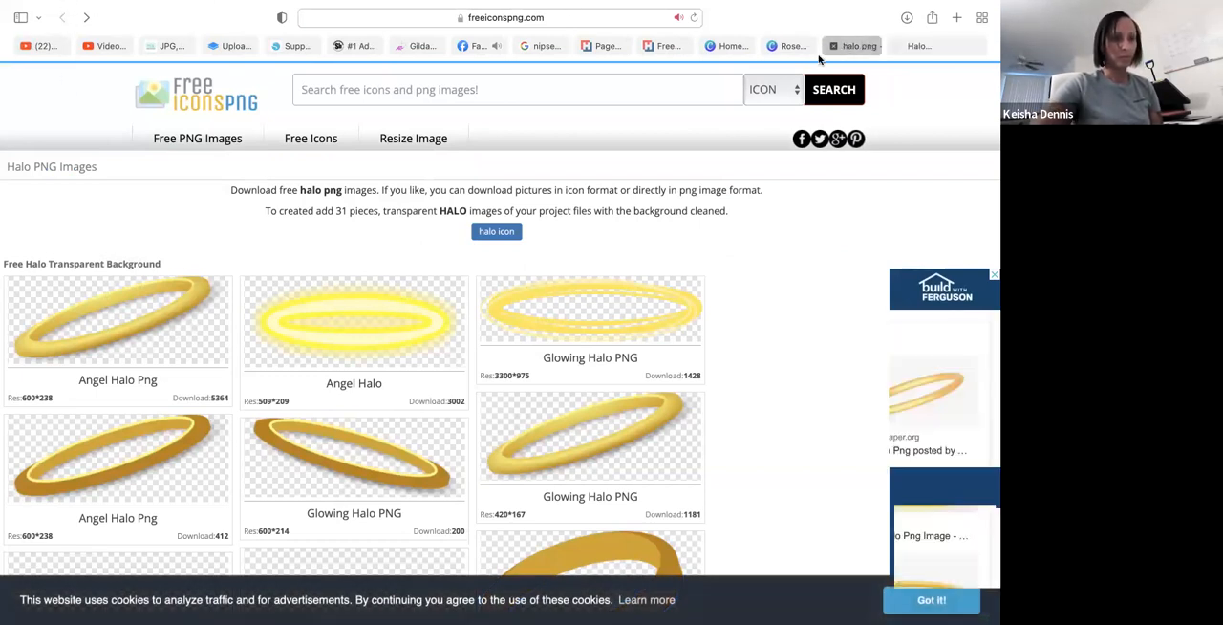
{"action": "left_click", "coordinate": [846, 45]}
{"action": "left_click", "coordinate": [761, 208]}
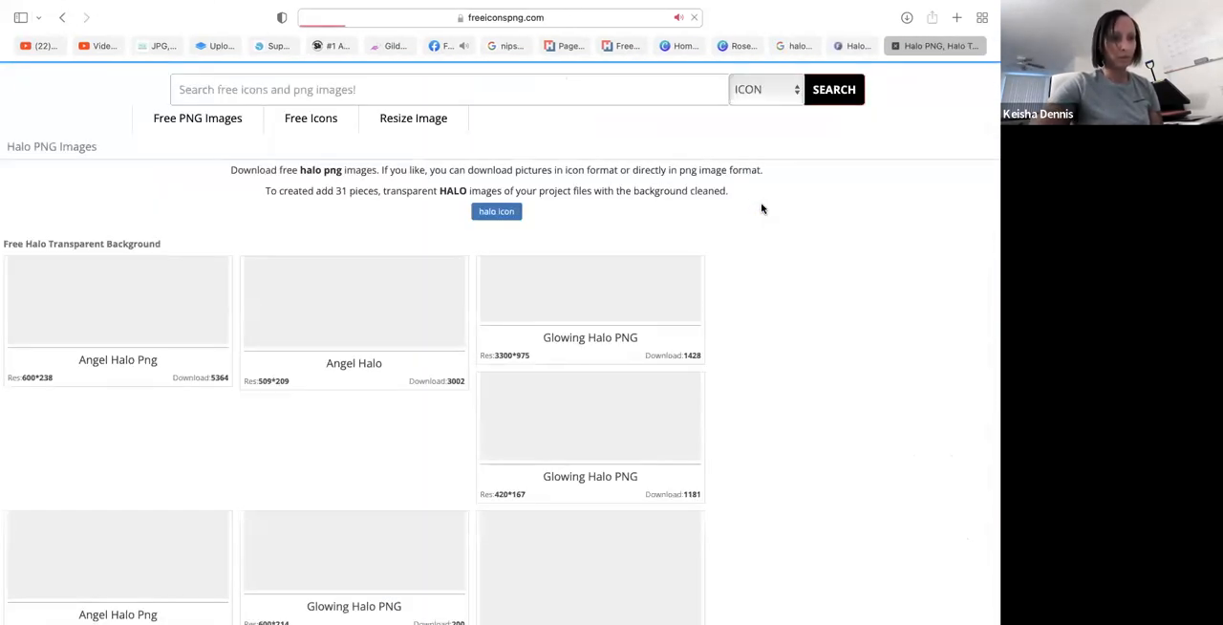
{"action": "left_click", "coordinate": [115, 35]}
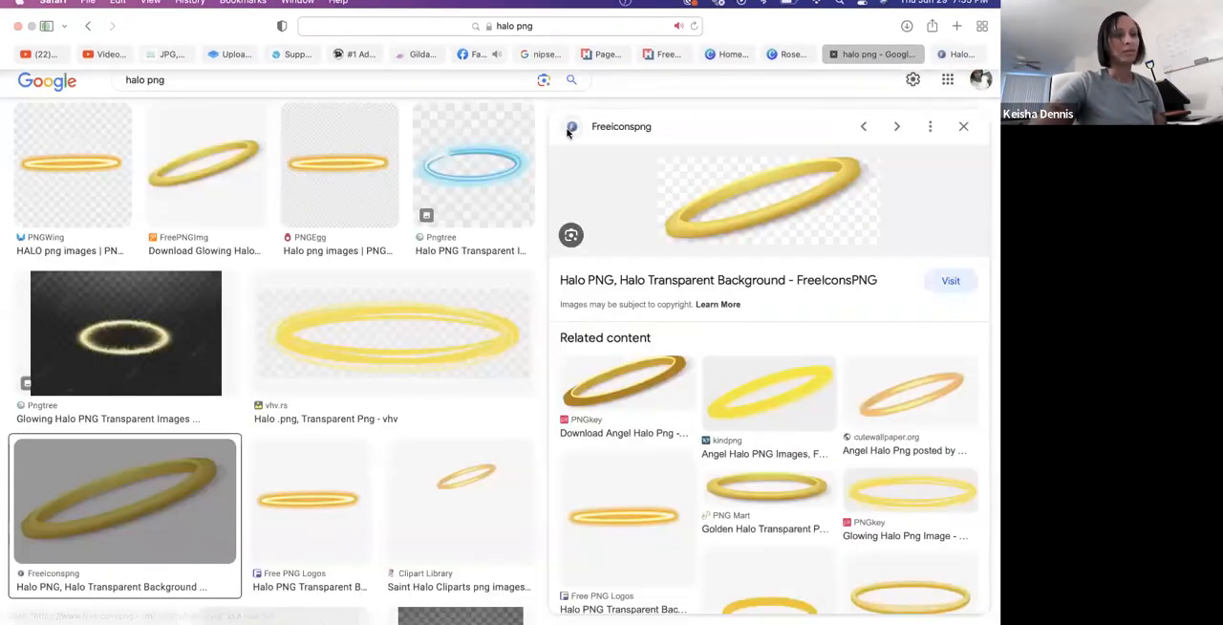
- Save the previewed tilted gold halo image as "Halo" in the My Brother folder
{"action": "right_click", "coordinate": [791, 197]}
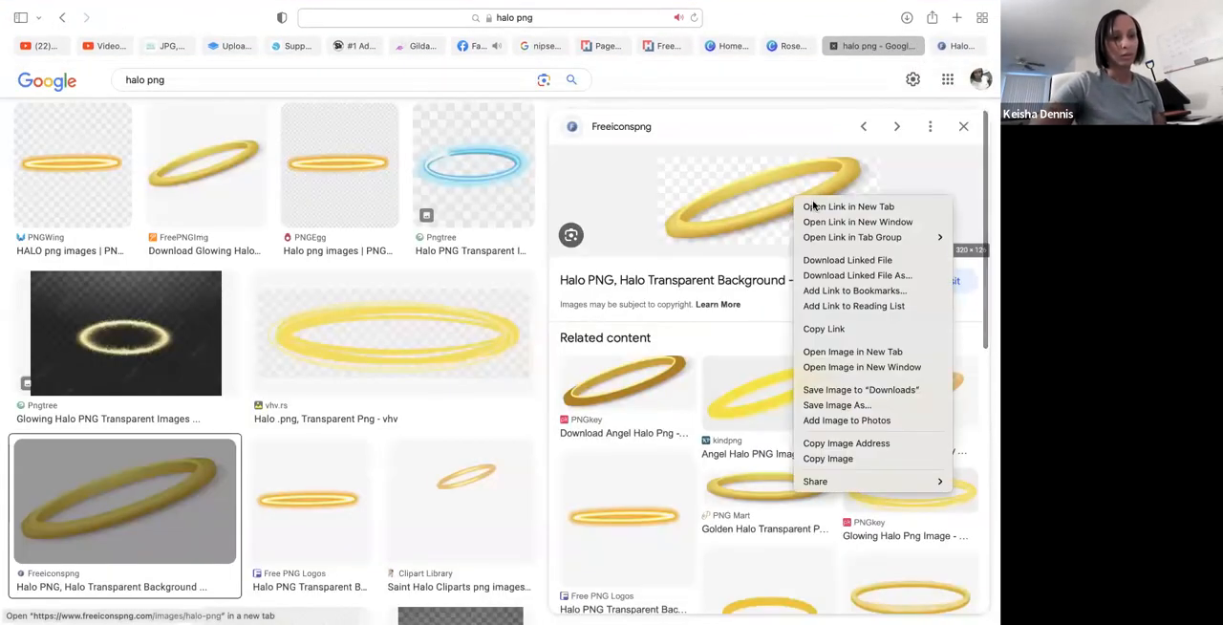
{"action": "left_click", "coordinate": [818, 406]}
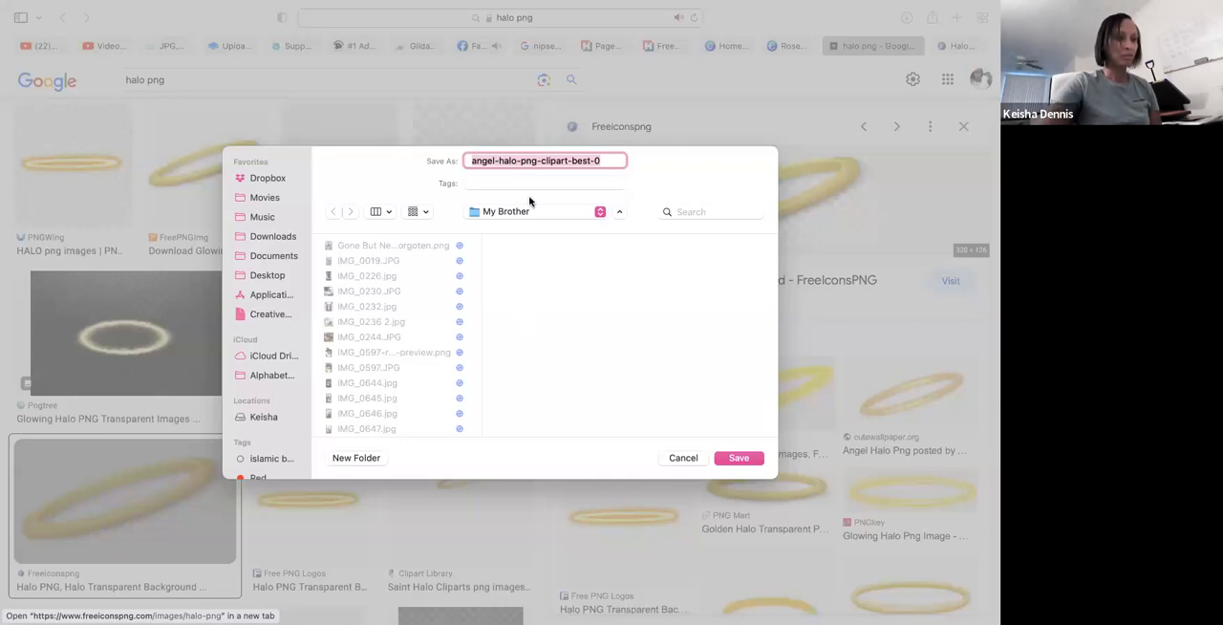
{"action": "triple_click", "coordinate": [570, 164]}
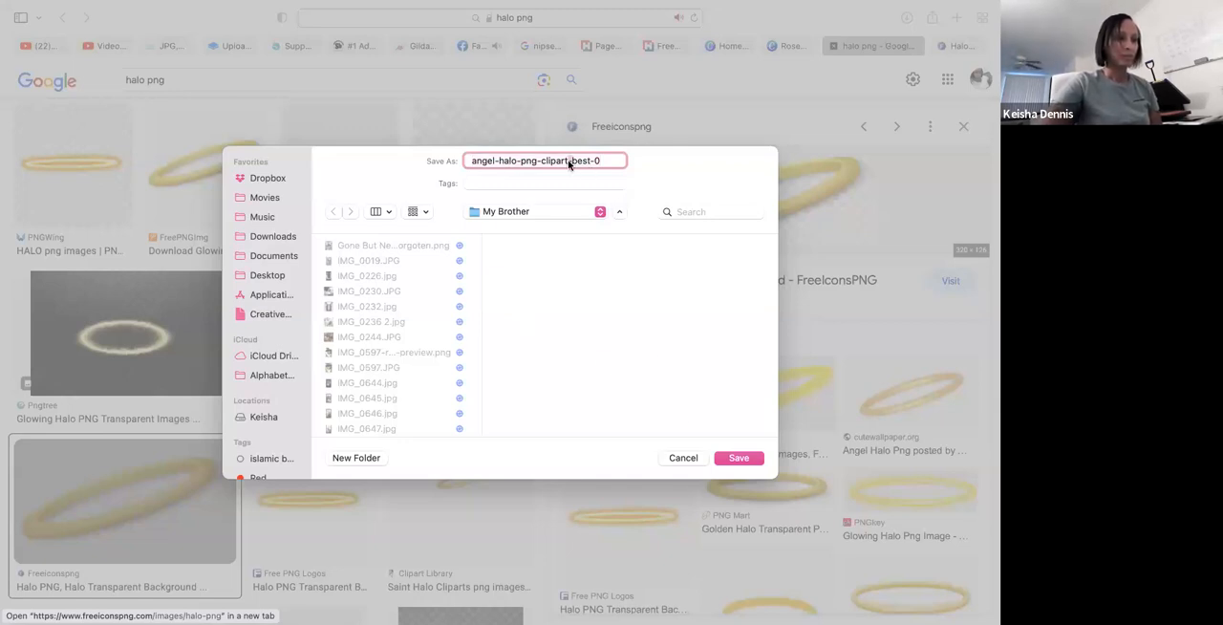
{"action": "type", "text": "Ha"}
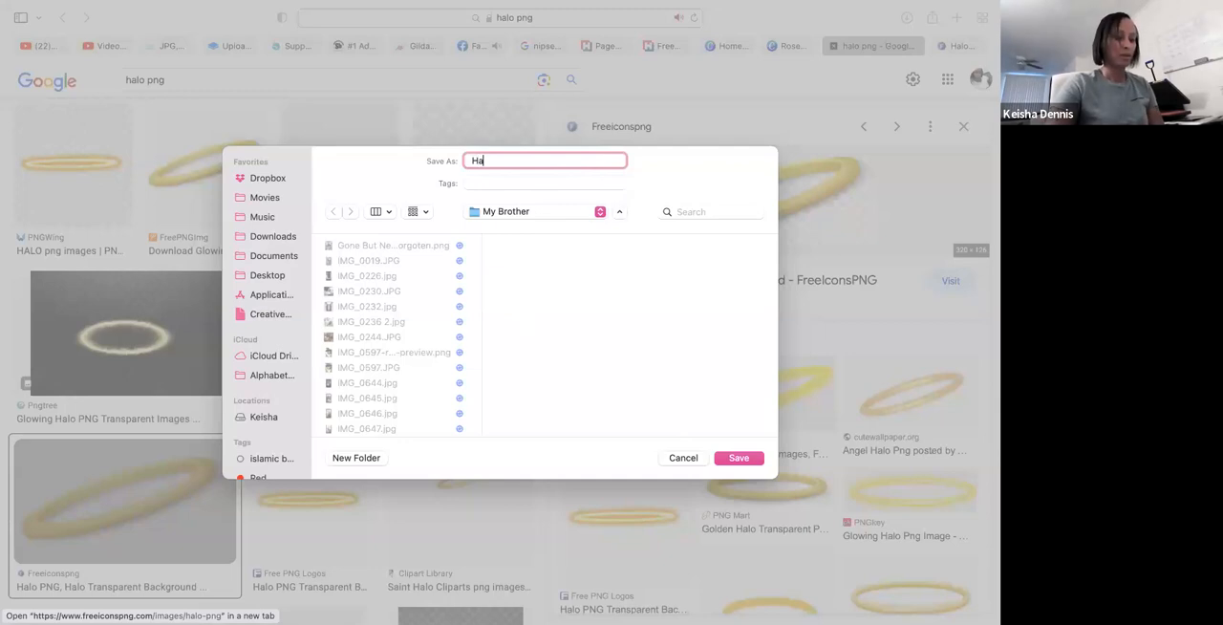
{"action": "type", "text": "lo"}
{"action": "left_click", "coordinate": [738, 458]}
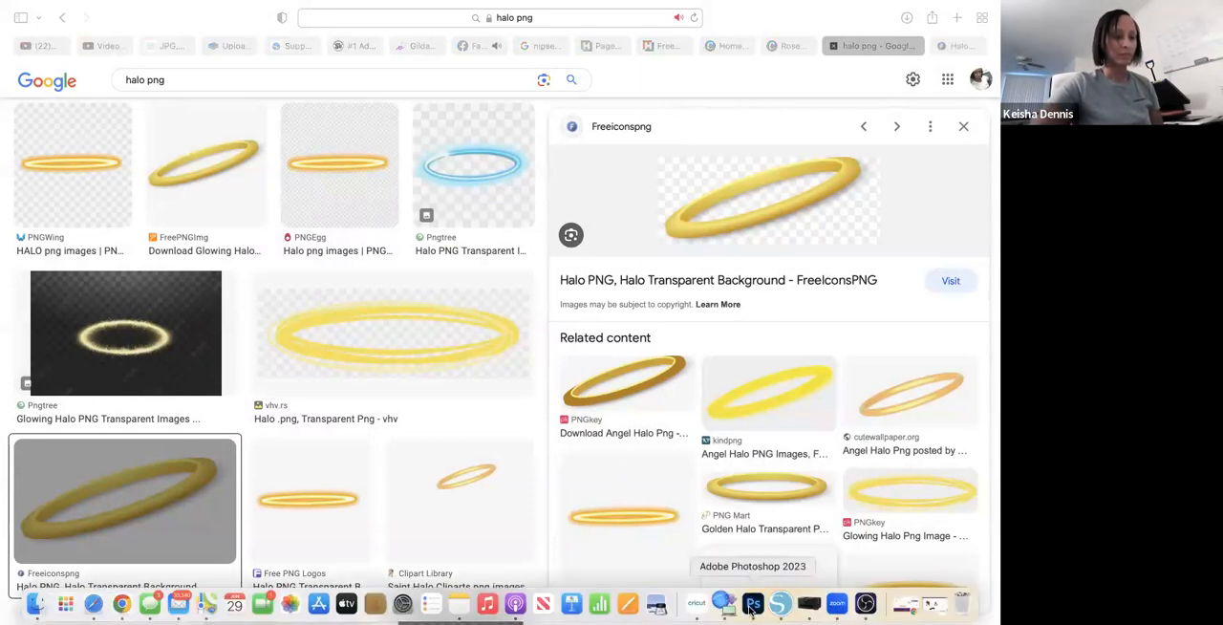
- Switch to Photoshop and deselect the angel wings layer in Untitled-5
{"action": "left_click", "coordinate": [751, 603]}
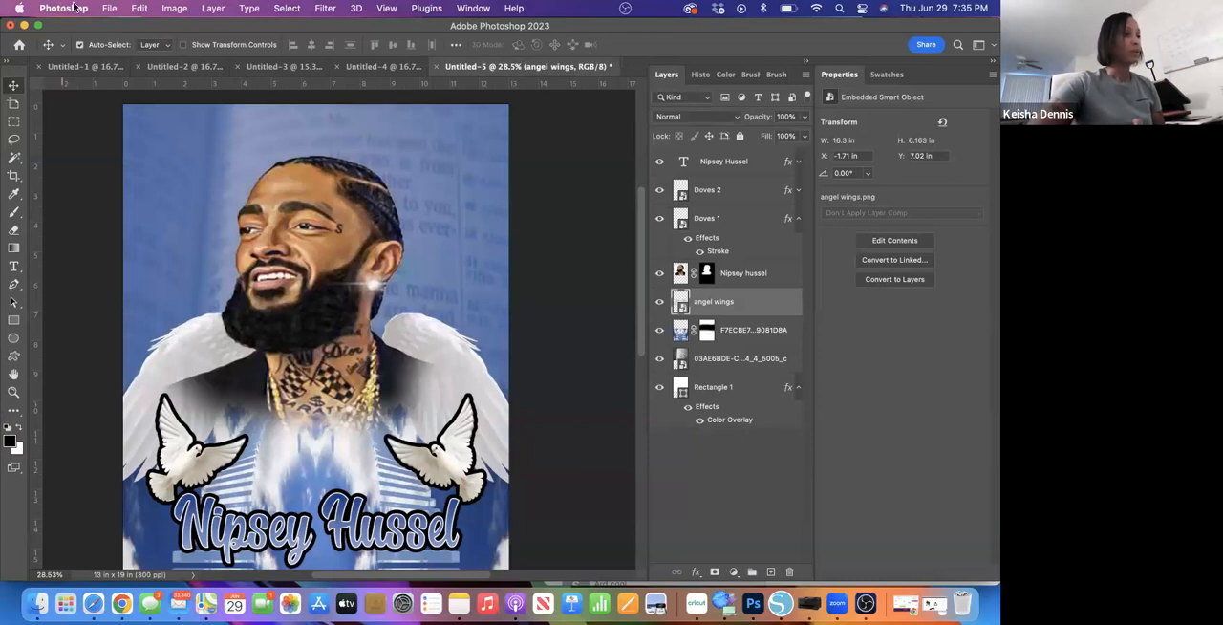
{"action": "left_click", "coordinate": [97, 221]}
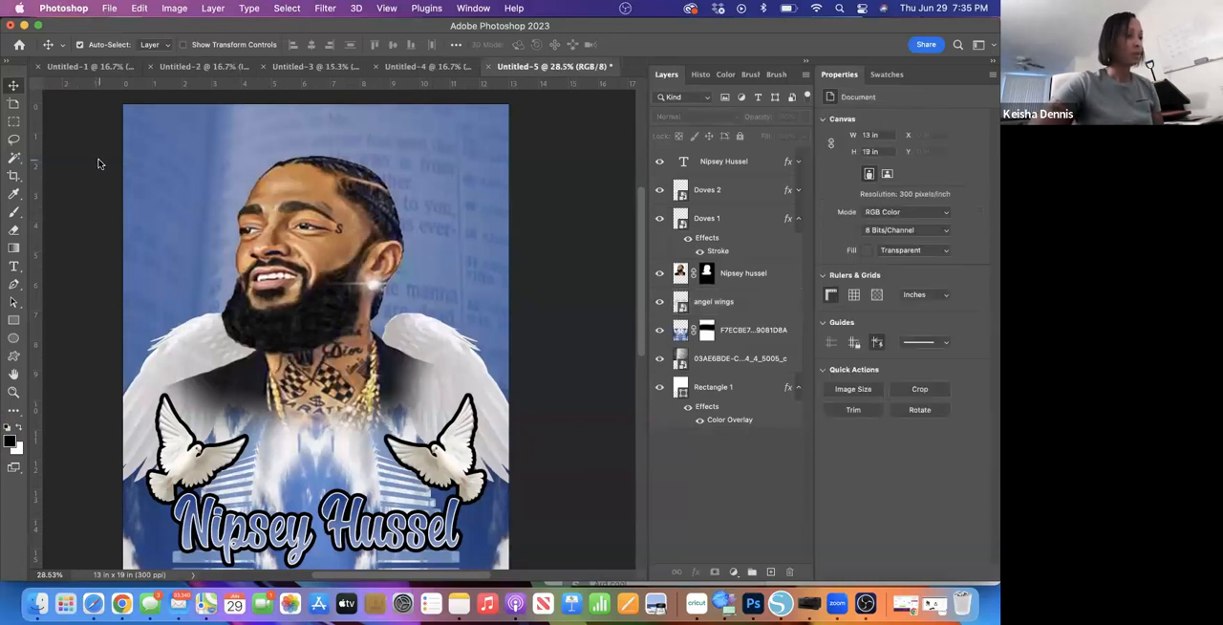
- Find Halo.png by searching the Mac for "Halo" and place it as an embedded object in the design
{"action": "left_click", "coordinate": [108, 12]}
{"action": "left_click", "coordinate": [161, 283]}
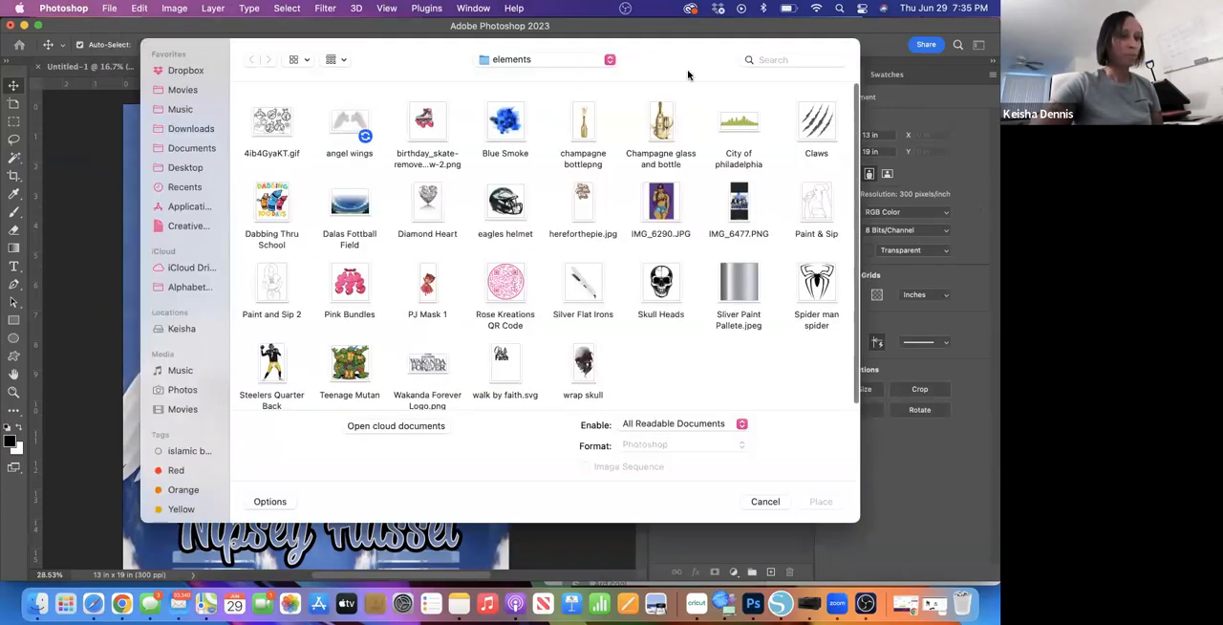
{"action": "left_click", "coordinate": [762, 59]}
{"action": "type", "text": "Hao"}
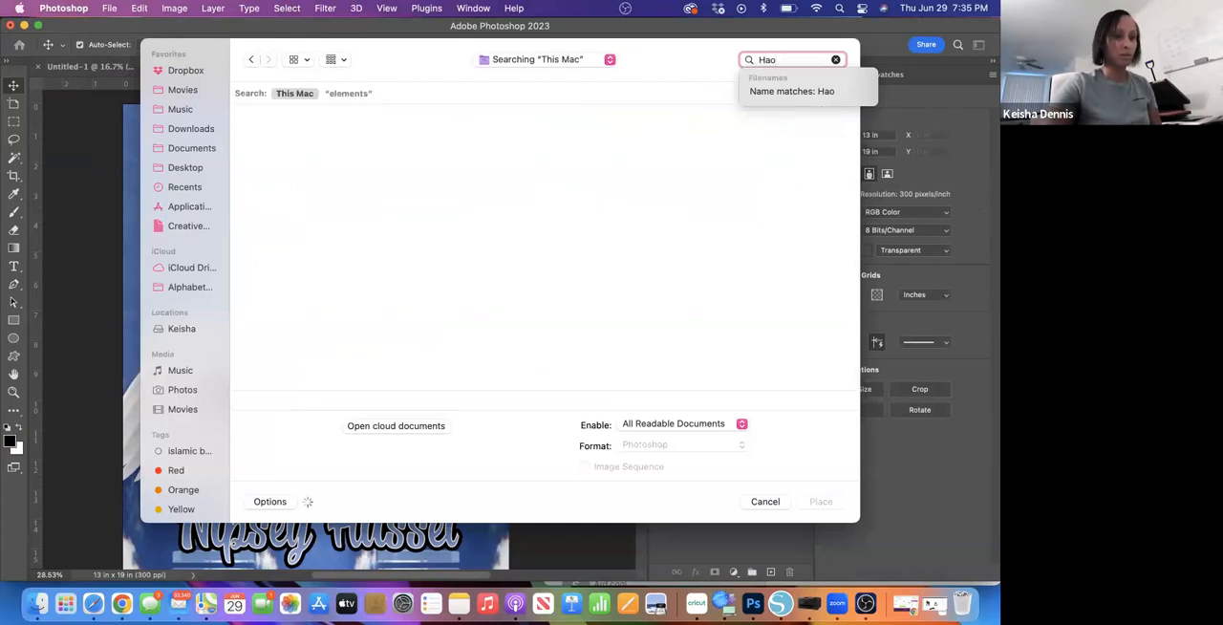
{"action": "key", "text": "BackSpace"}
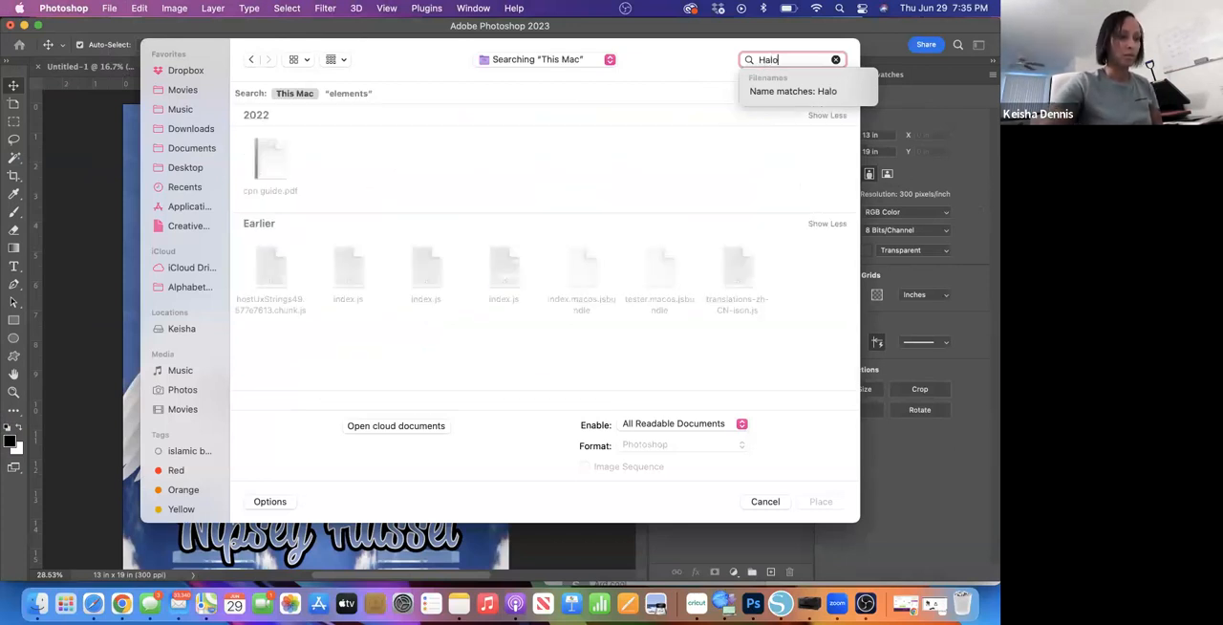
{"action": "left_click", "coordinate": [350, 163]}
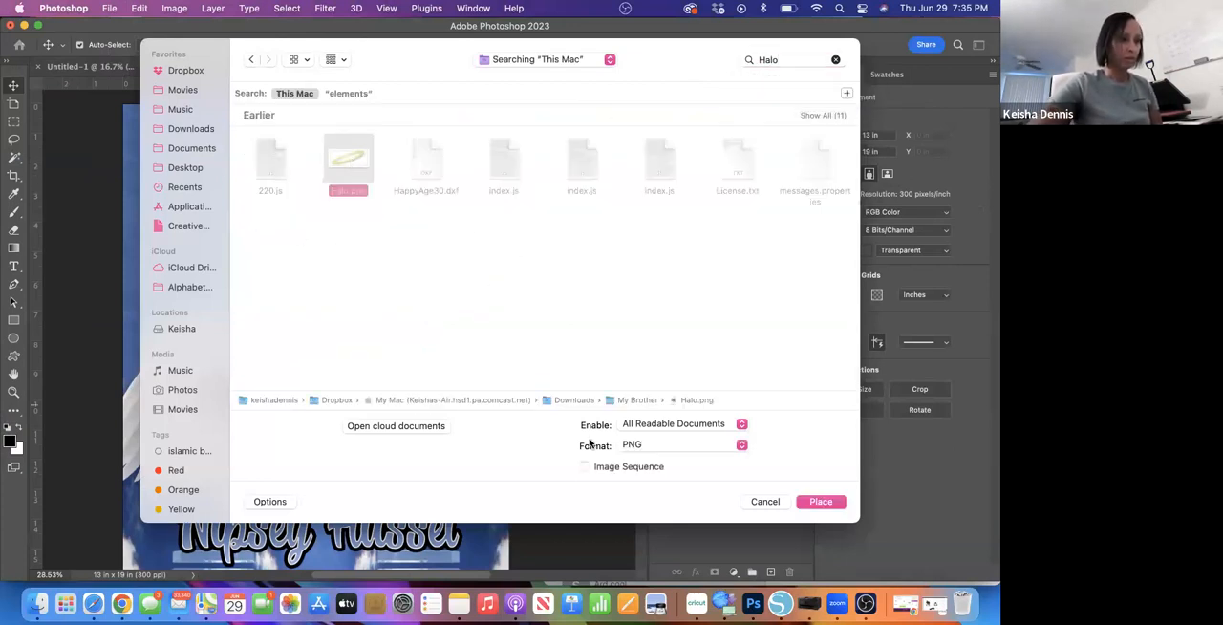
{"action": "left_click", "coordinate": [829, 504]}
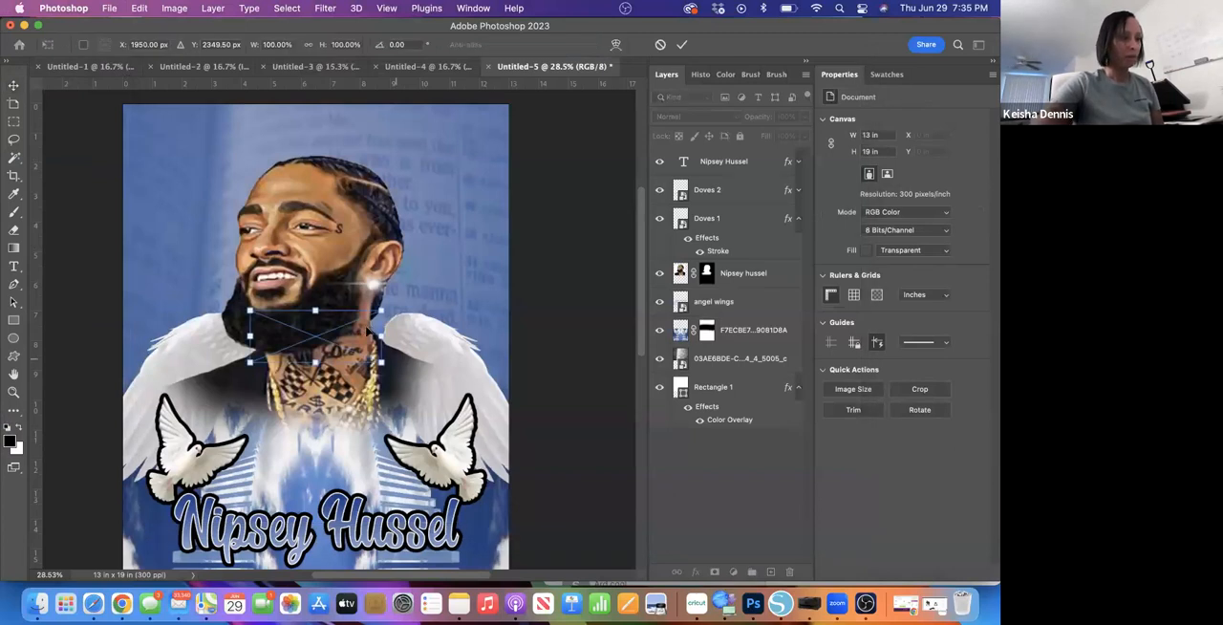
- Scale the placed halo to about 5.49 x 2.77 in and position it over the top of the portrait's head
{"action": "left_click_drag", "start_coordinate": [379, 313], "coordinate": [304, 167]}
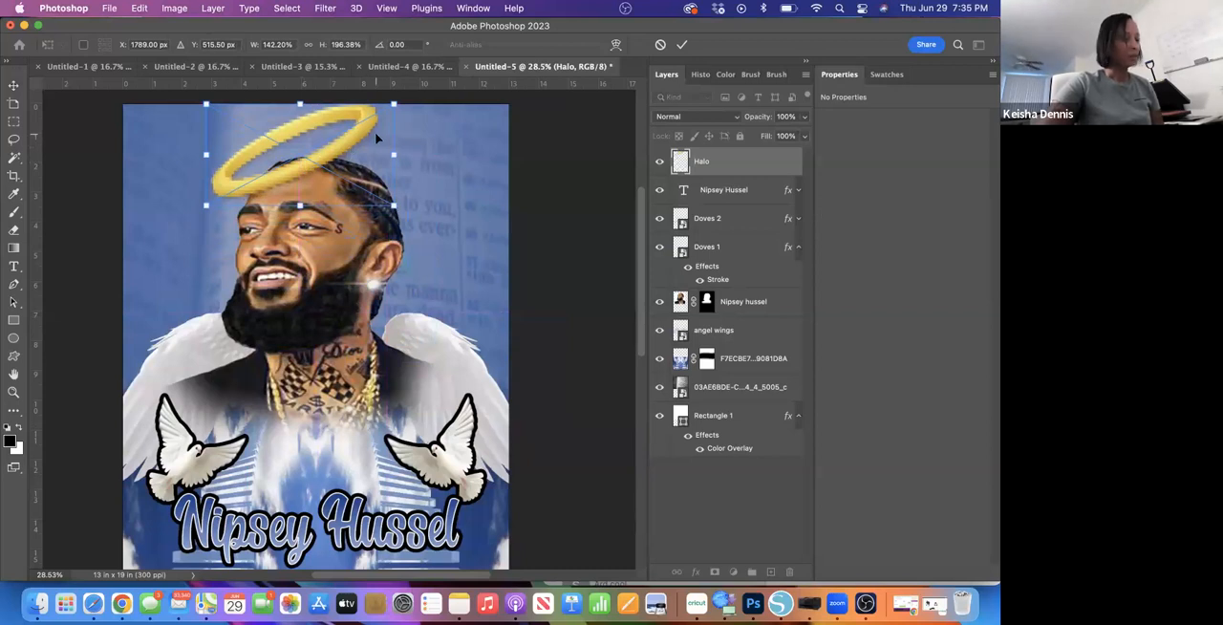
{"action": "left_click_drag", "start_coordinate": [393, 104], "coordinate": [375, 126]}
{"action": "left_click_drag", "start_coordinate": [309, 154], "coordinate": [323, 144]}
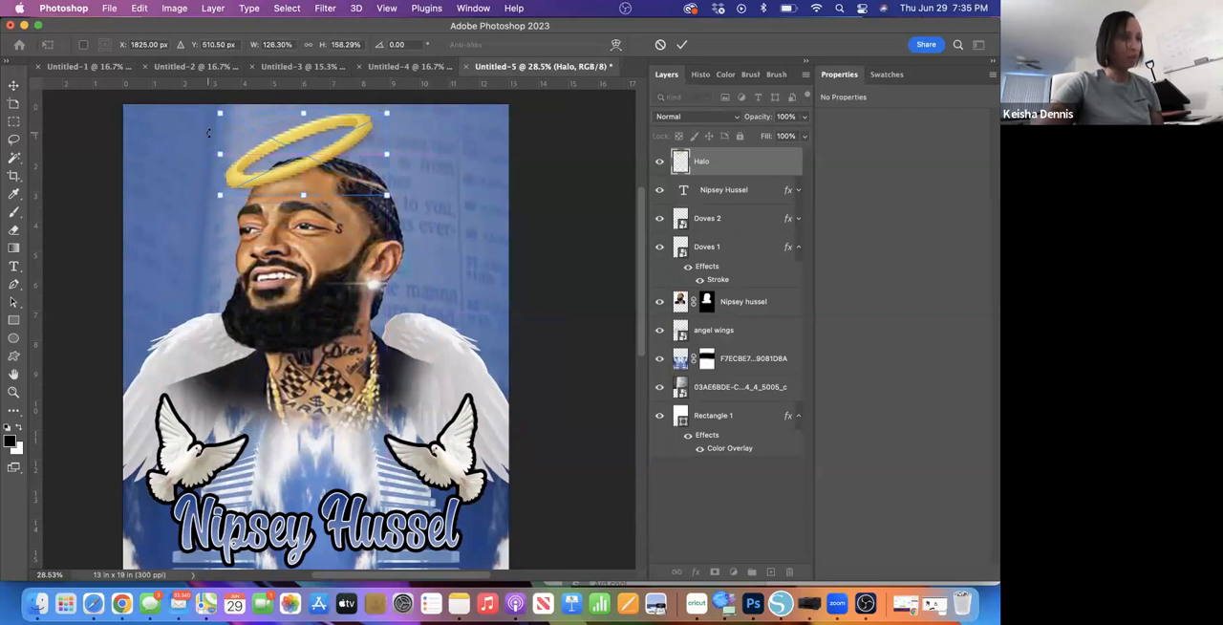
{"action": "left_click", "coordinate": [681, 44]}
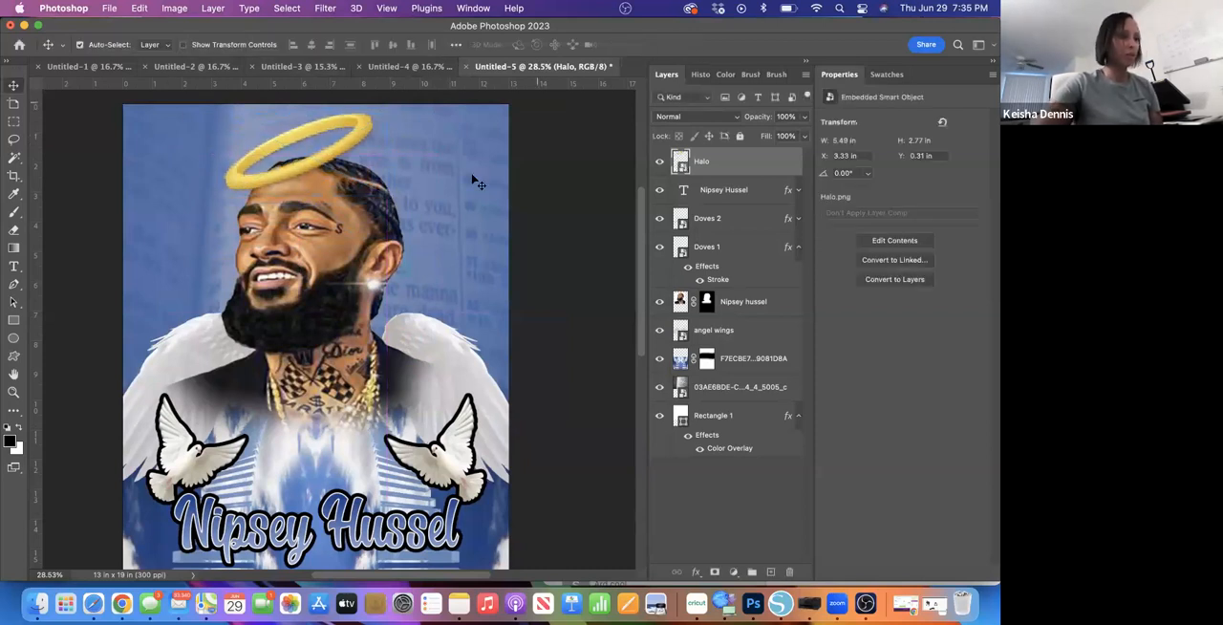
- Flip the Halo layer horizontally so that it tilts the opposite way
{"action": "left_click", "coordinate": [111, 8]}
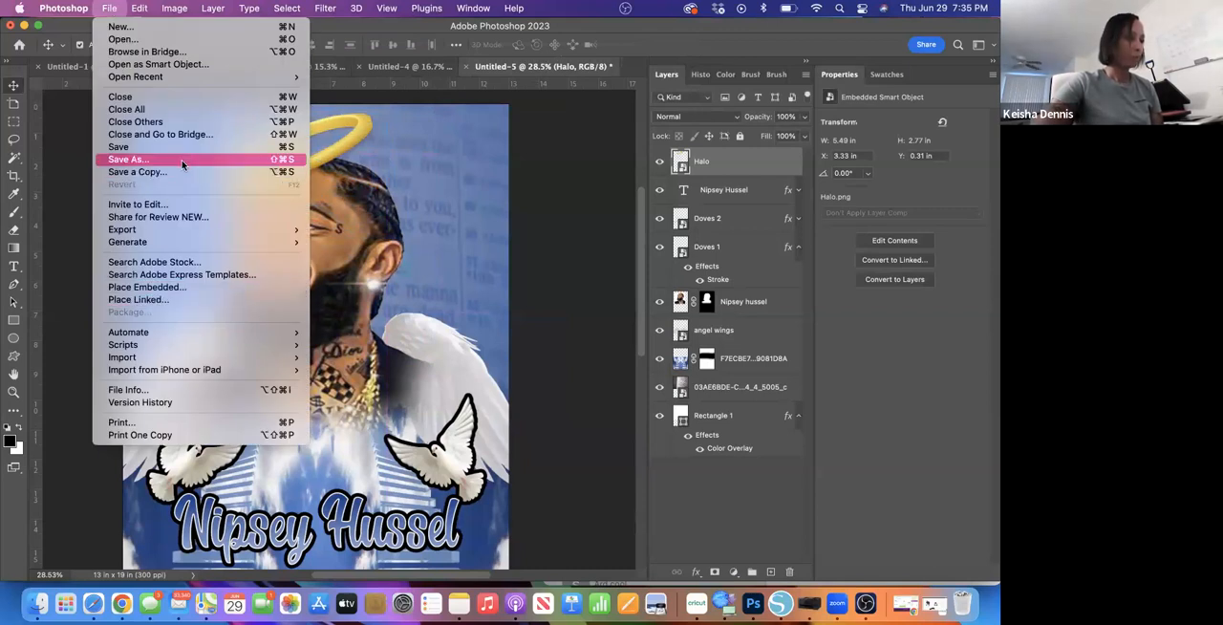
{"action": "mouse_move", "coordinate": [148, 7]}
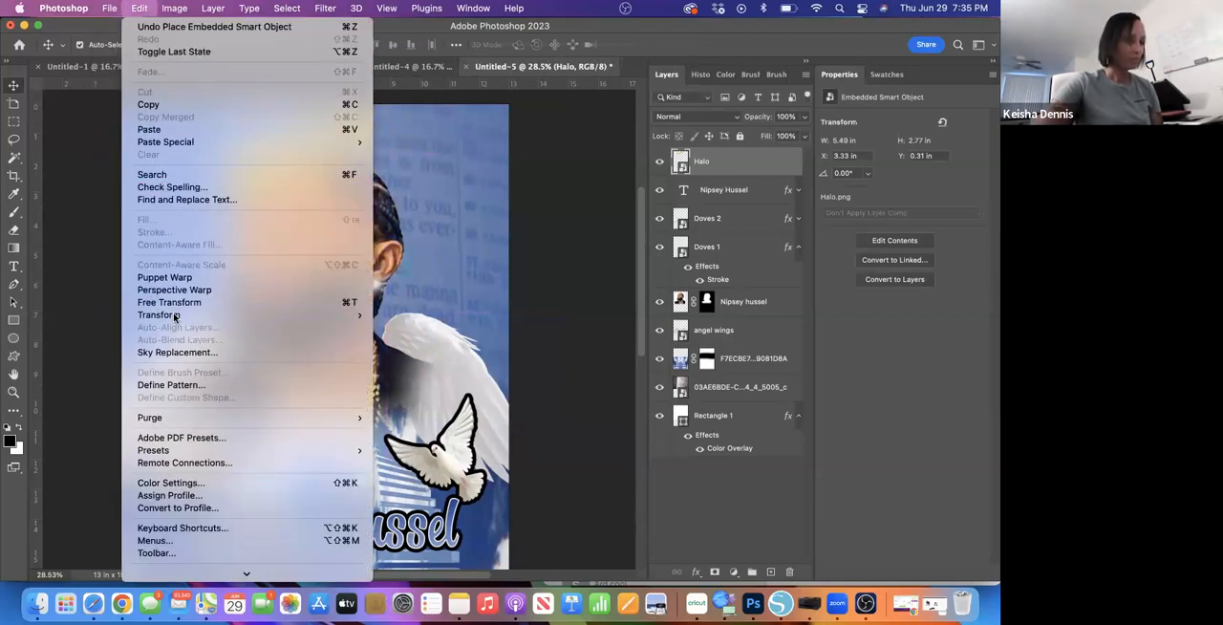
{"action": "mouse_move", "coordinate": [264, 314]}
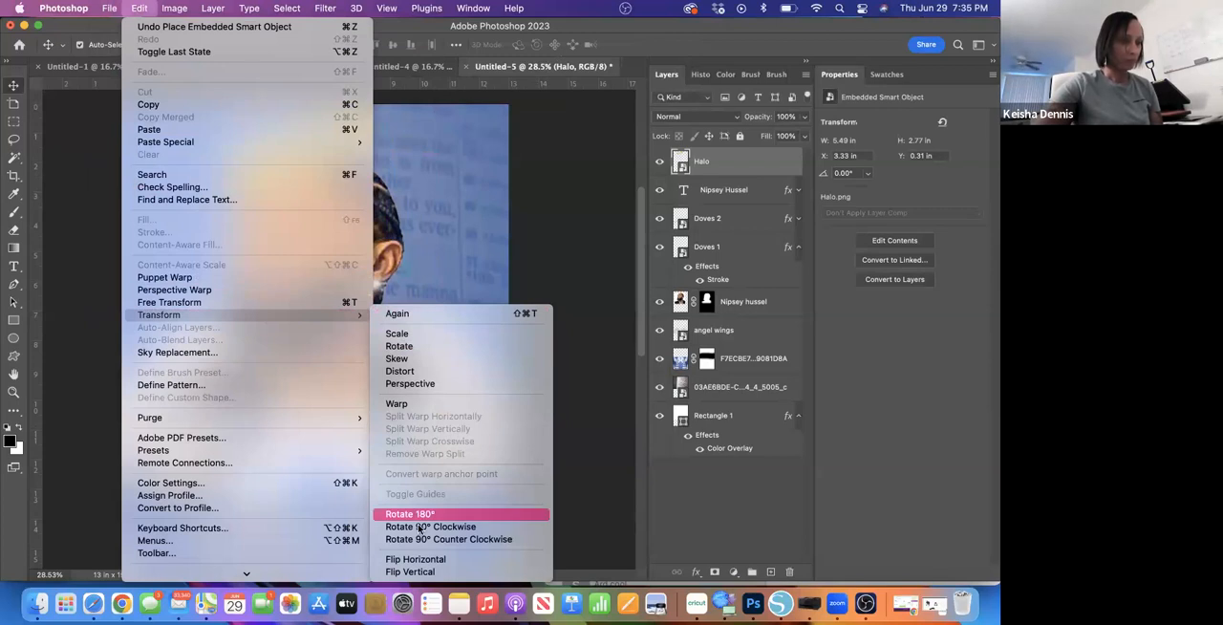
{"action": "left_click", "coordinate": [409, 570]}
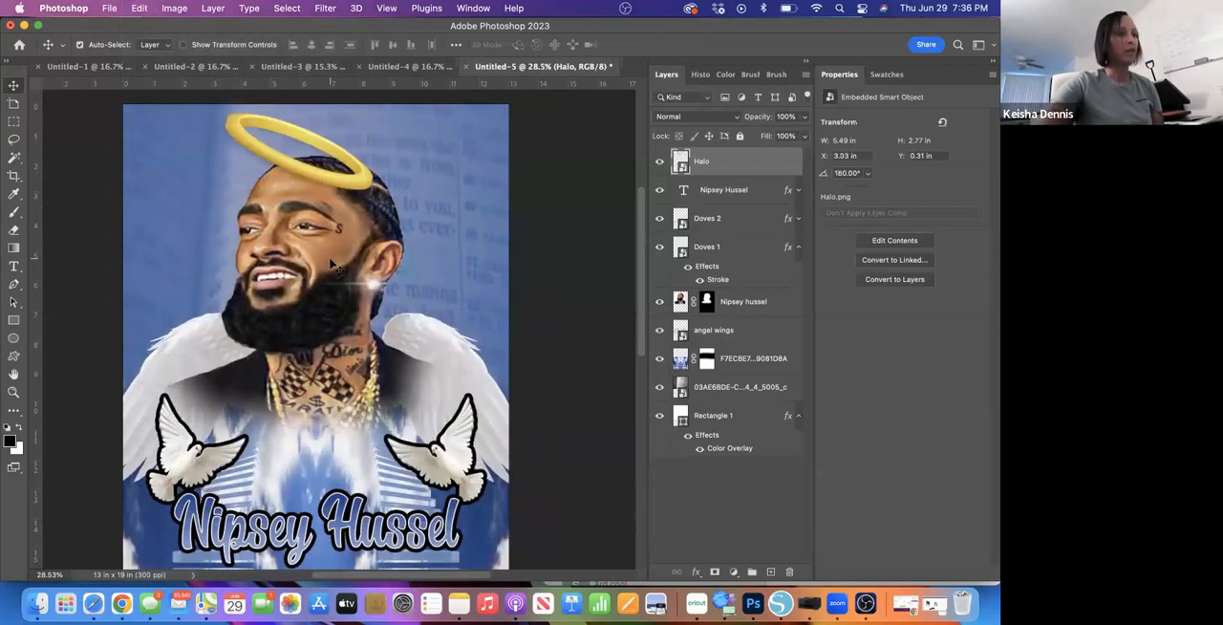
- Rotate the halo to about 161.87° so it sits nearly level, and centre it just above the portrait's head
{"action": "left_click_drag", "start_coordinate": [314, 175], "coordinate": [360, 166]}
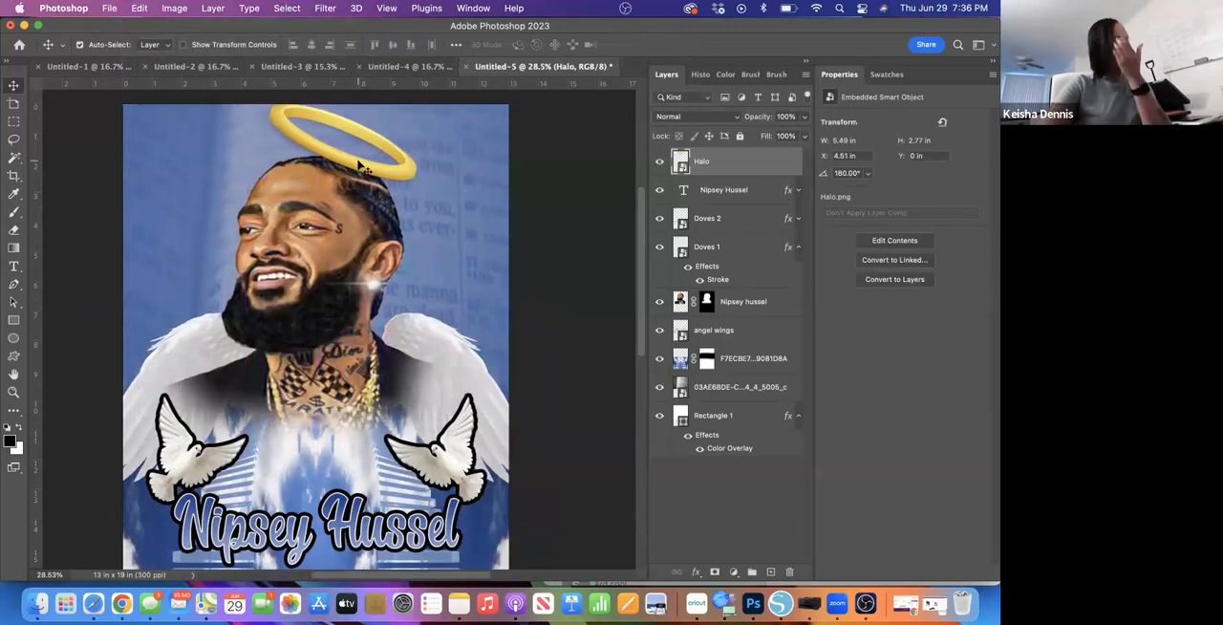
{"action": "key", "text": "super+t"}
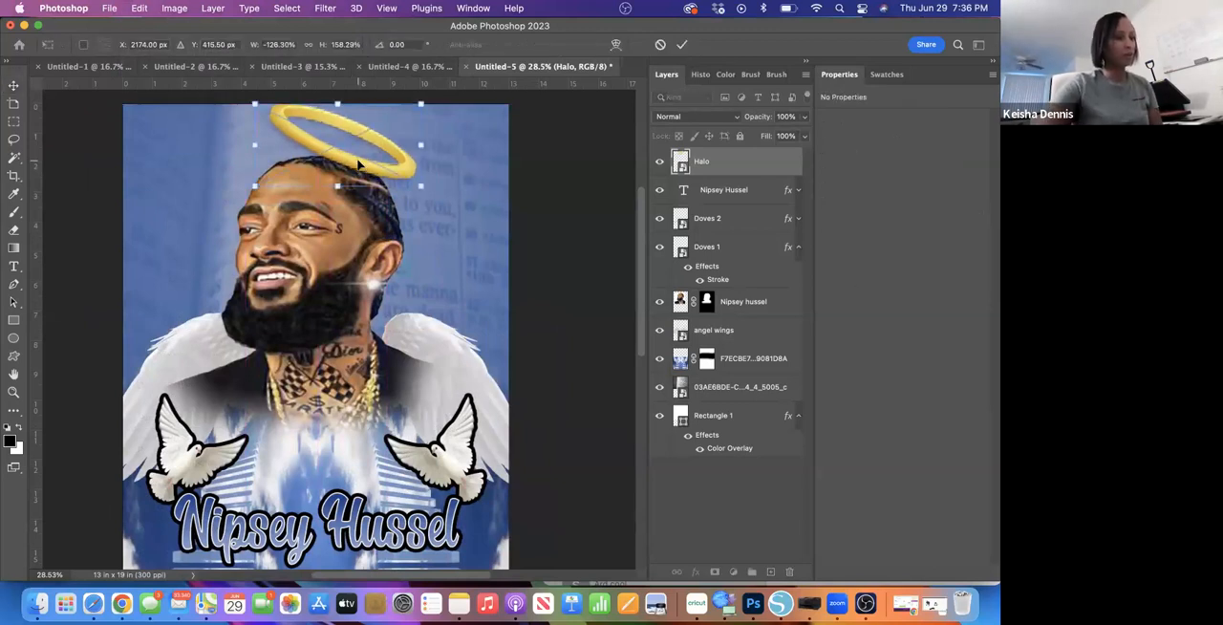
{"action": "left_click_drag", "start_coordinate": [426, 206], "coordinate": [442, 176]}
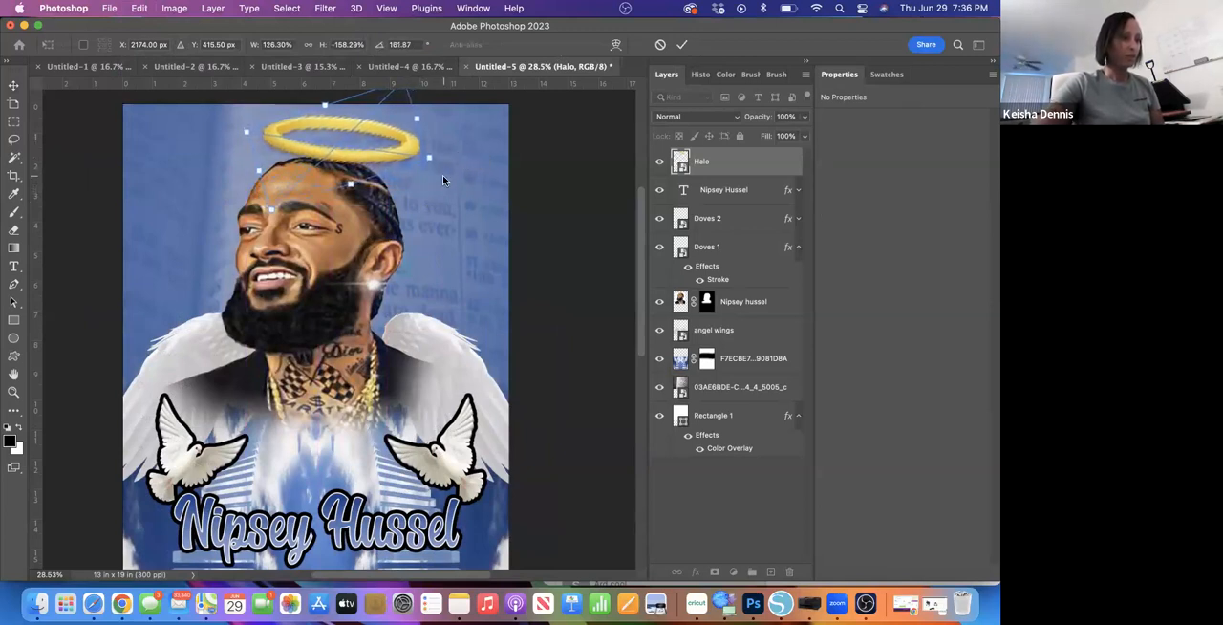
{"action": "left_click_drag", "start_coordinate": [358, 157], "coordinate": [336, 160]}
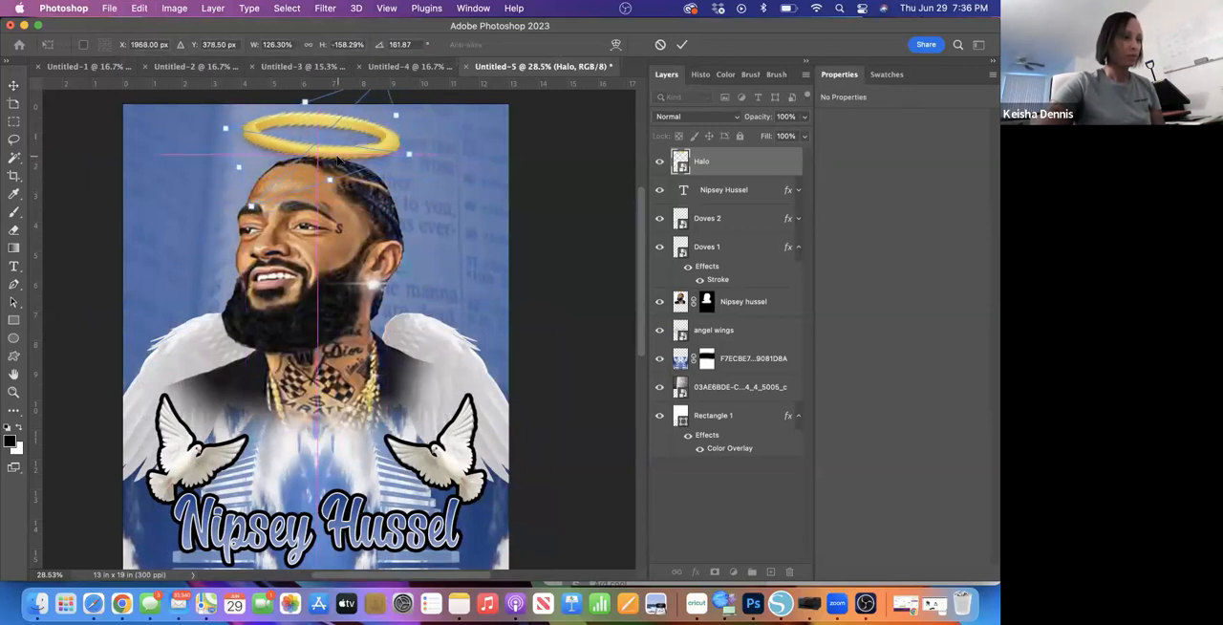
{"action": "left_click", "coordinate": [681, 44]}
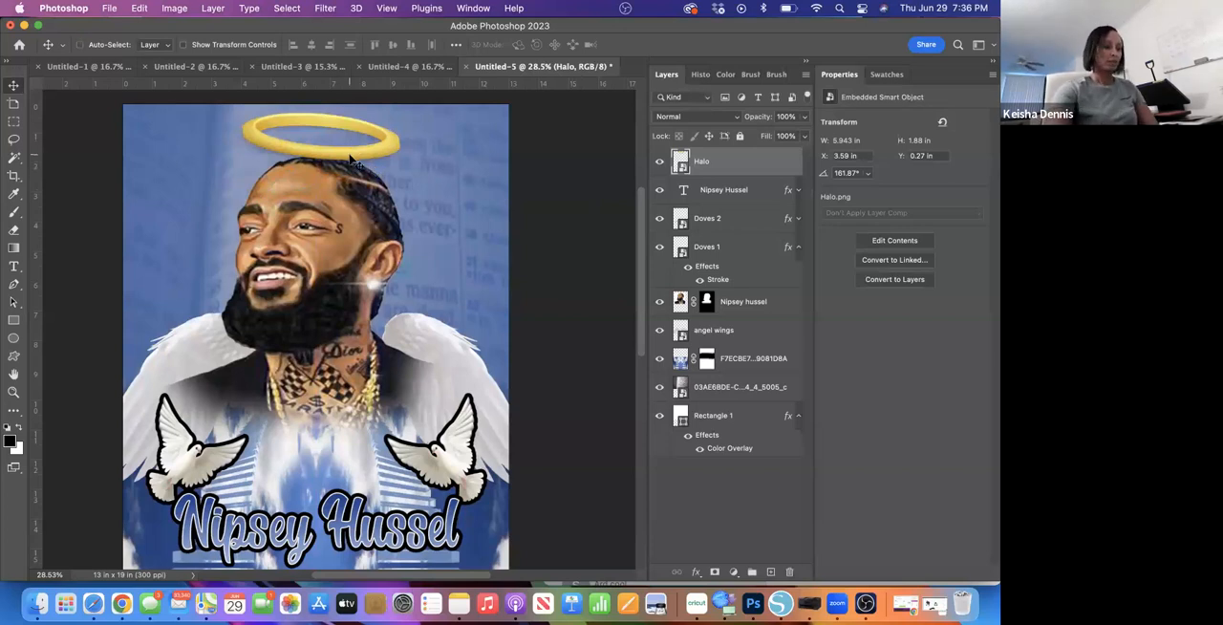
- Flatten and narrow the halo to about 5.22 x 1.45 in, floating just above the portrait's head
{"action": "key", "text": "super+t"}
{"action": "left_click_drag", "start_coordinate": [304, 101], "coordinate": [315, 121]}
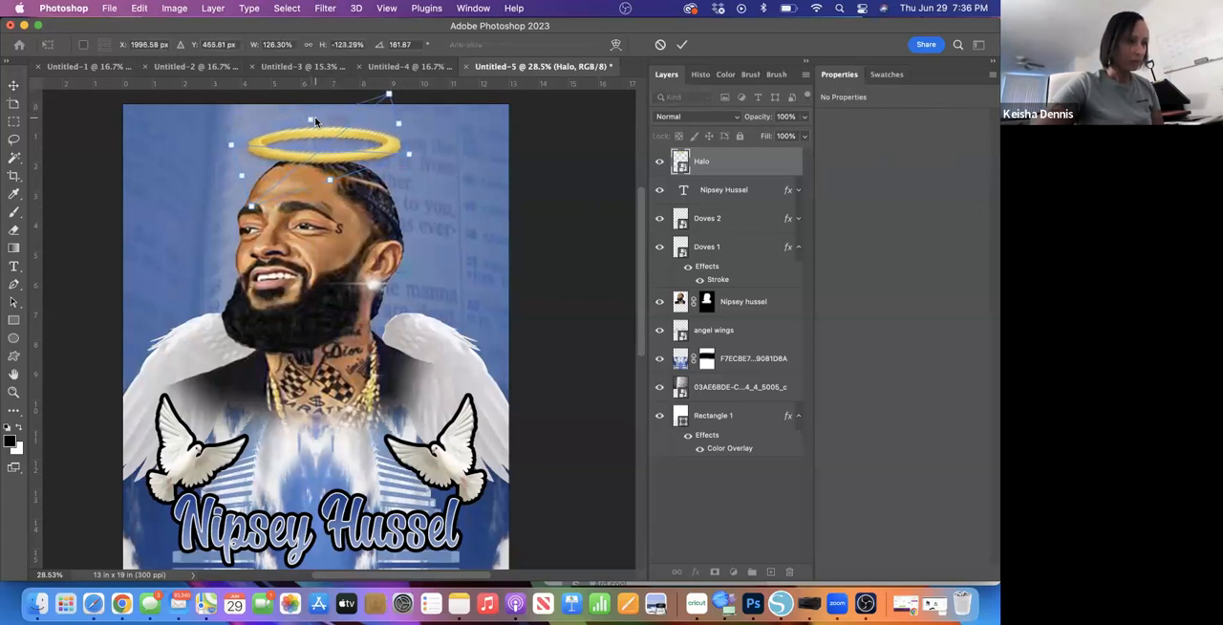
{"action": "left_click_drag", "start_coordinate": [397, 124], "coordinate": [342, 137]}
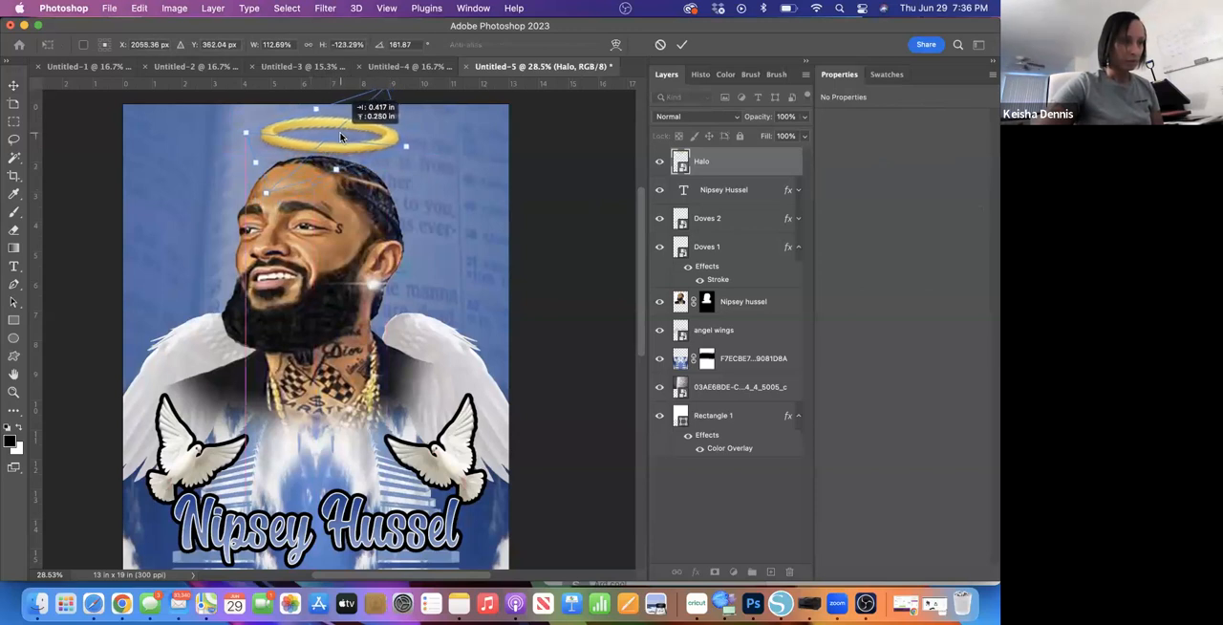
{"action": "left_click", "coordinate": [682, 45]}
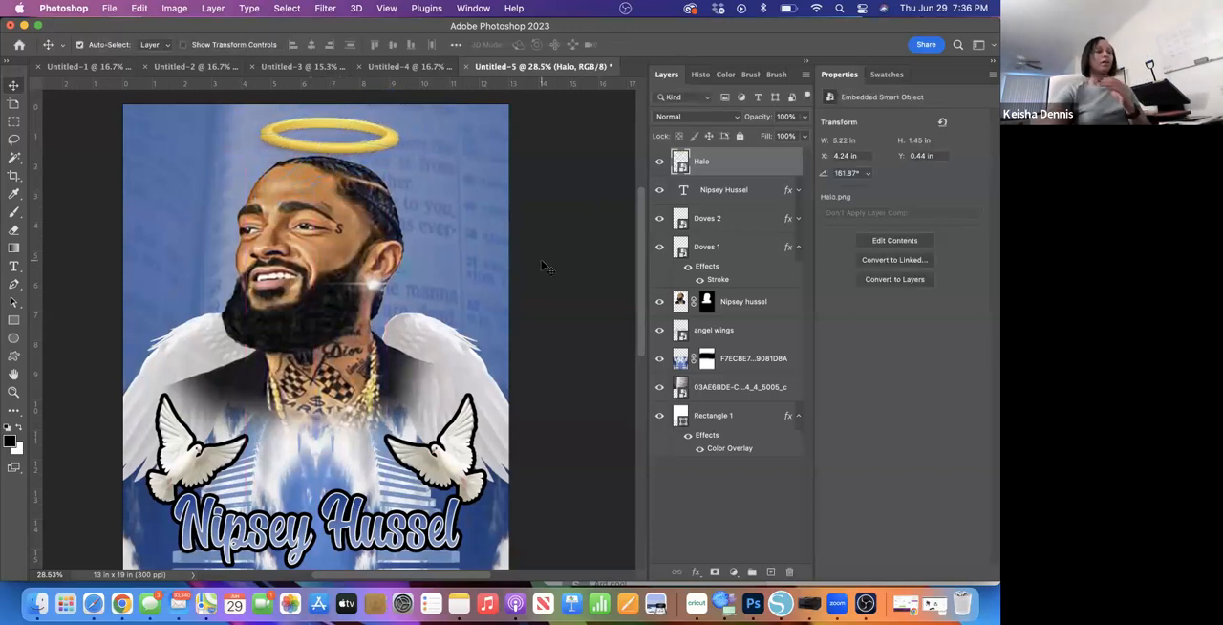
- Select the portrait layer and examine the composition from the halo down to the stairways below the title
{"action": "scroll", "coordinate": [412, 383], "scroll_direction": "down", "scroll_amount": 2}
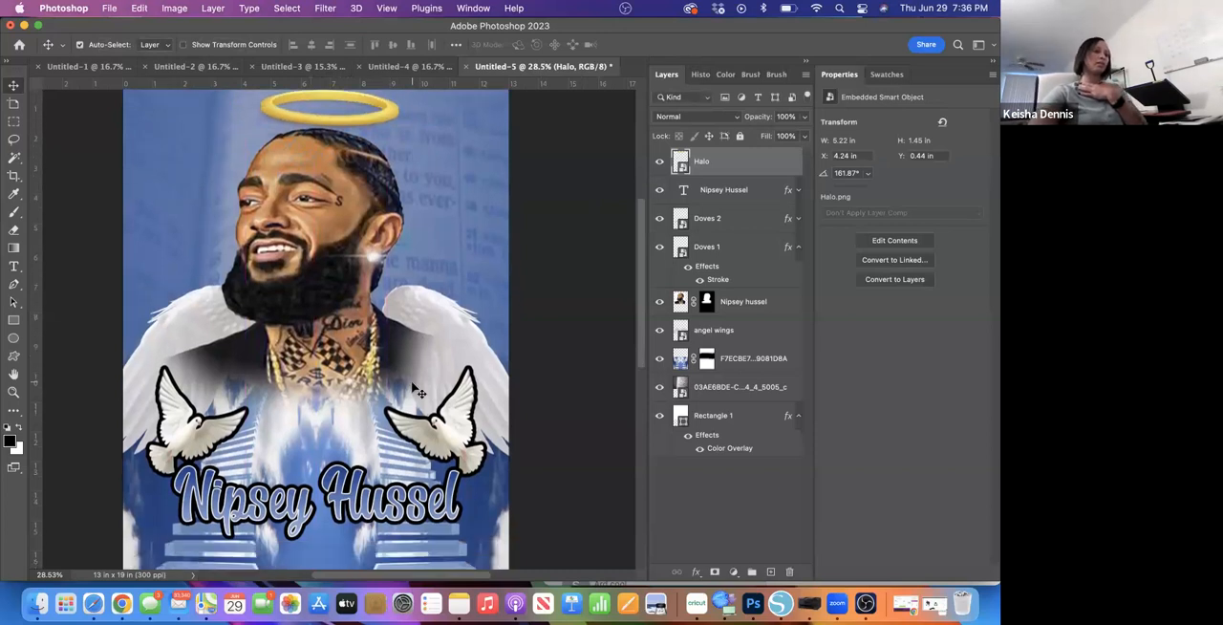
{"action": "left_click", "coordinate": [412, 382]}
{"action": "scroll", "coordinate": [412, 382], "scroll_direction": "down", "scroll_amount": 6}
{"action": "scroll", "coordinate": [411, 382], "scroll_direction": "left", "scroll_amount": 2}
{"action": "scroll", "coordinate": [412, 382], "scroll_direction": "up", "scroll_amount": 5}
{"action": "scroll", "coordinate": [413, 386], "scroll_direction": "up", "scroll_amount": 3}
{"action": "scroll", "coordinate": [412, 386], "scroll_direction": "right", "scroll_amount": 2}
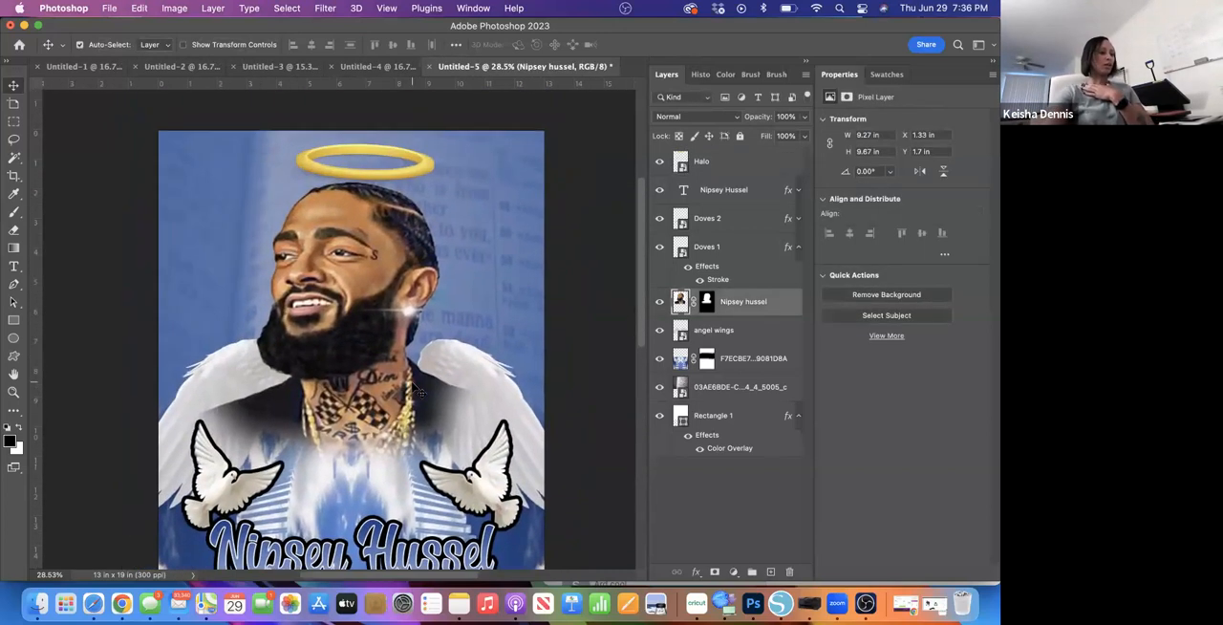
{"action": "scroll", "coordinate": [414, 388], "scroll_direction": "down", "scroll_amount": 3}
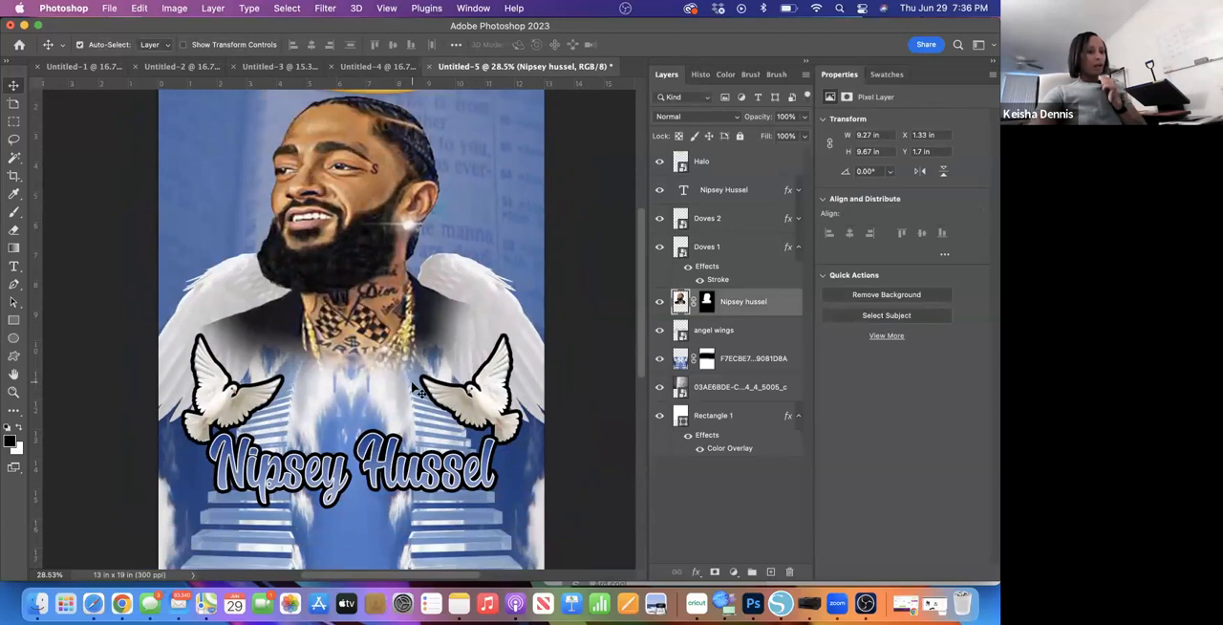
{"action": "scroll", "coordinate": [415, 386], "scroll_direction": "down", "scroll_amount": 2}
{"action": "scroll", "coordinate": [418, 390], "scroll_direction": "down", "scroll_amount": 4}
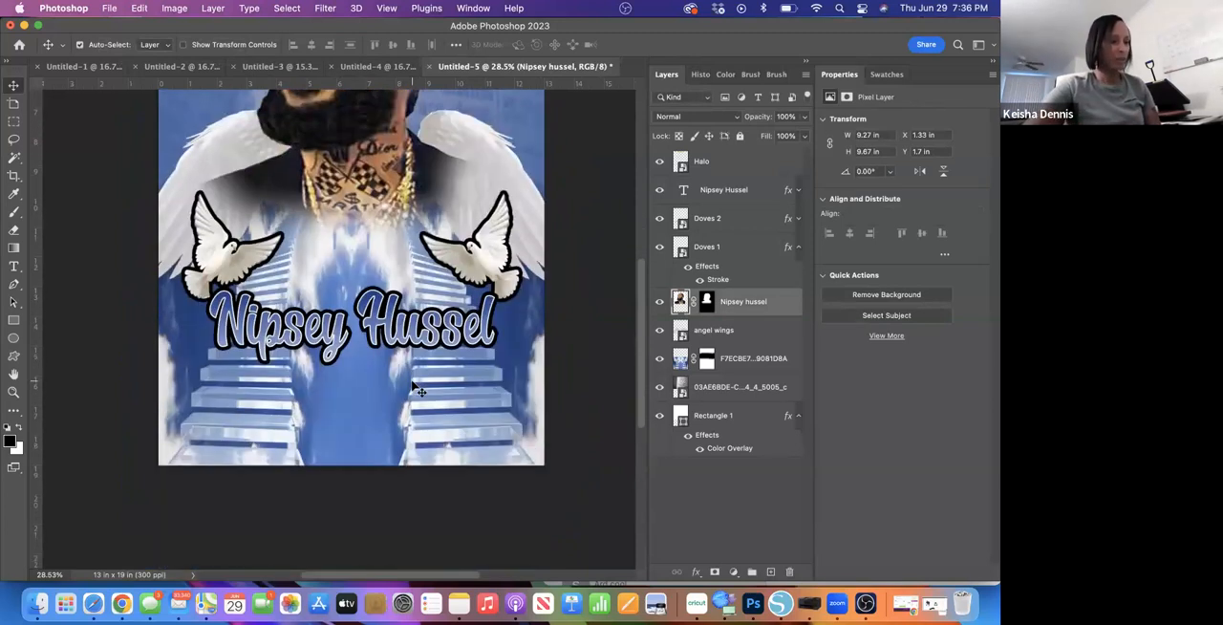
{"action": "scroll", "coordinate": [418, 389], "scroll_direction": "up", "scroll_amount": 1}
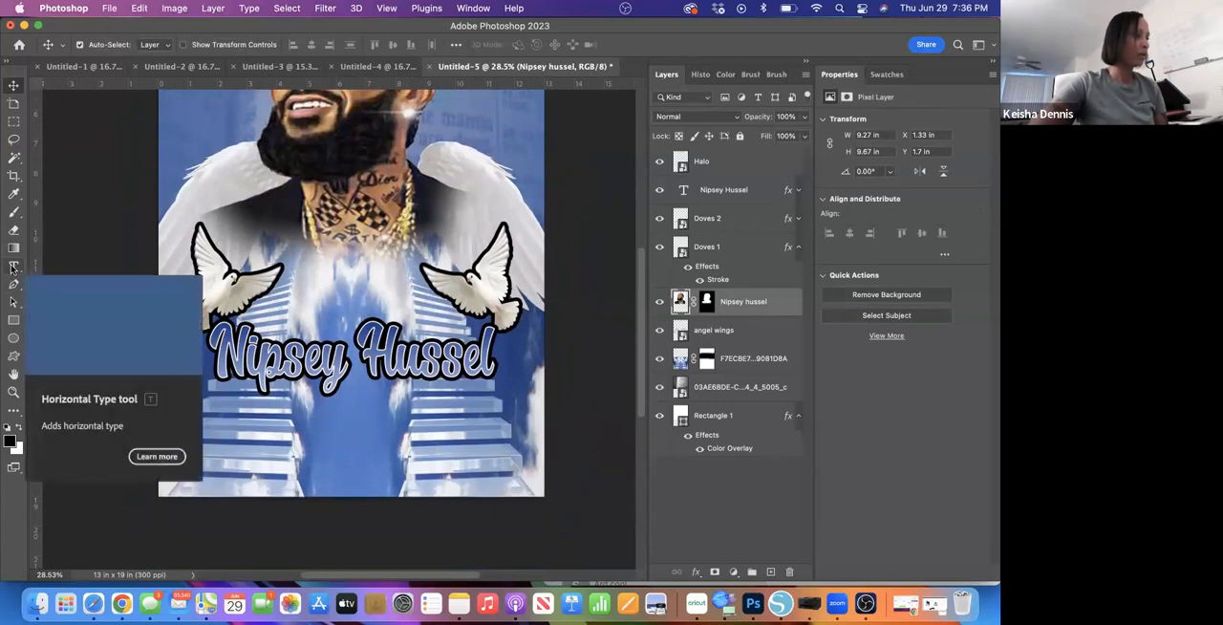
- Add a black "RIP" text layer over the stairways beneath the Nipsey Hussel title
{"action": "left_click", "coordinate": [13, 268]}
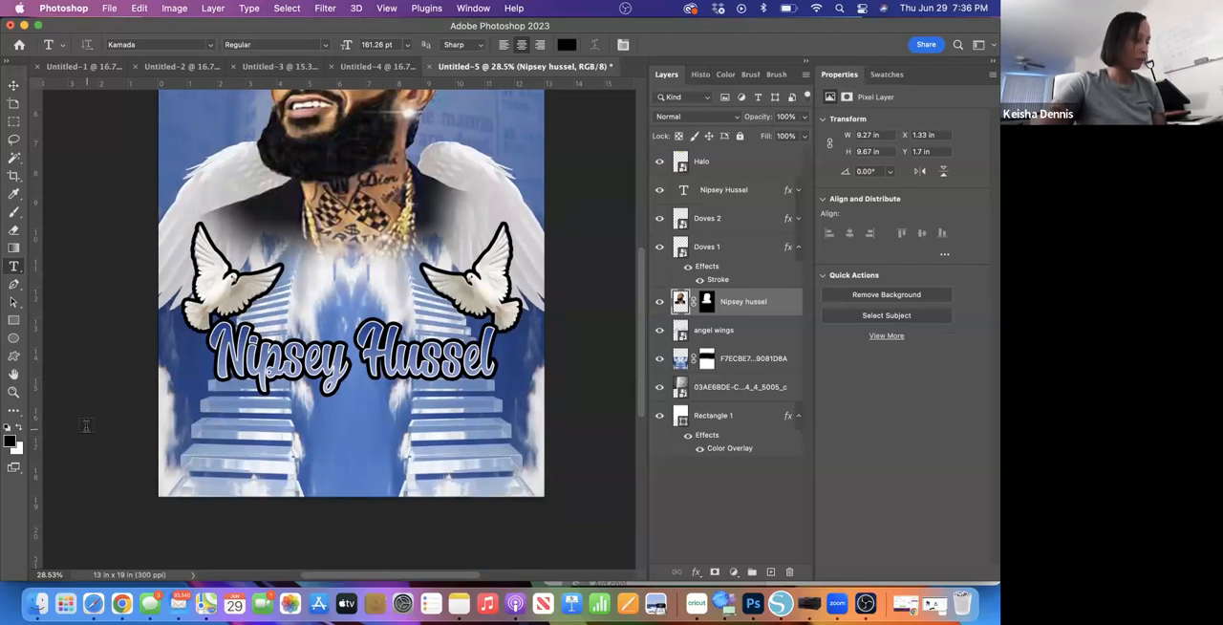
{"action": "left_click", "coordinate": [273, 437]}
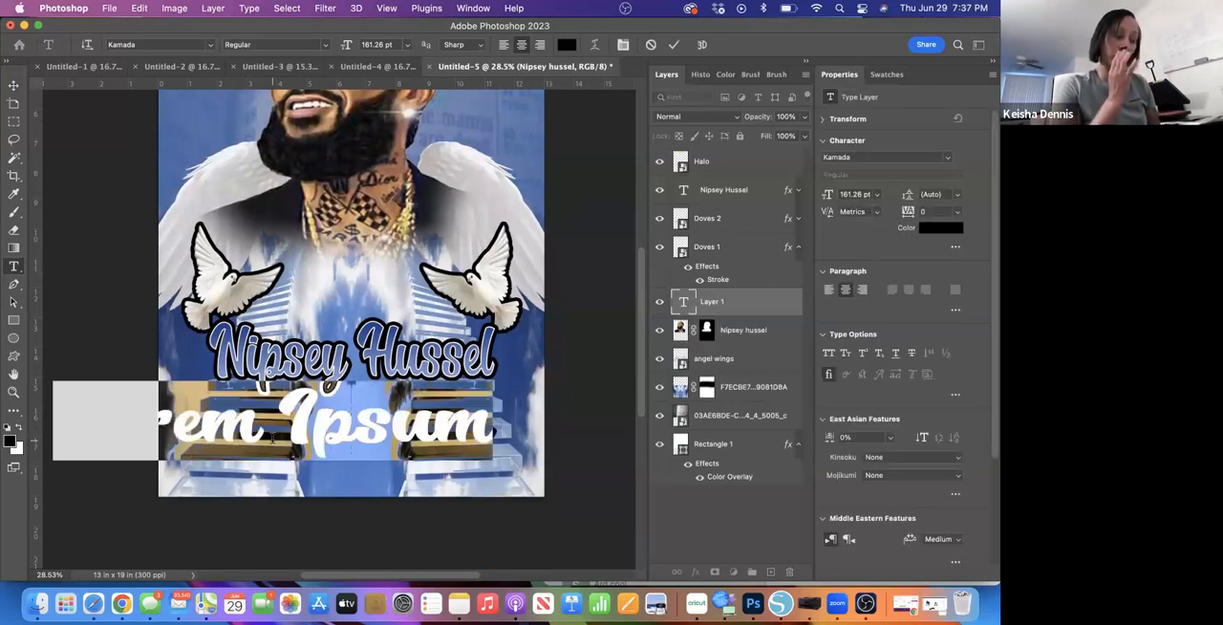
{"action": "type", "text": "Ri"}
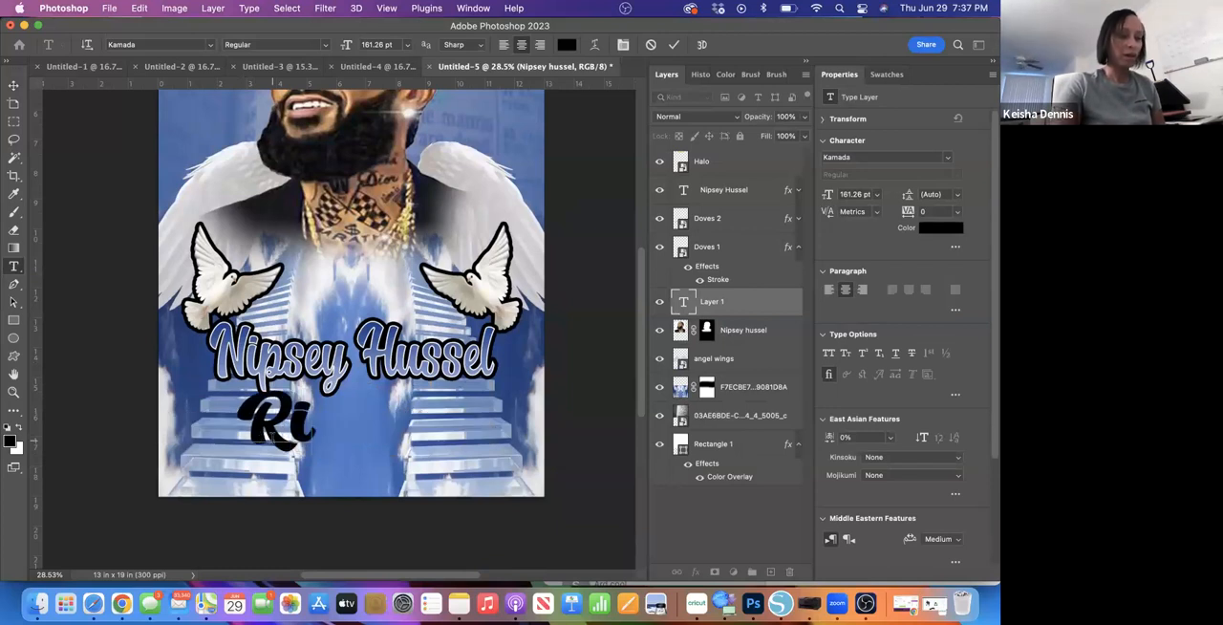
{"action": "type", "text": "p"}
{"action": "key", "text": "BackSpace"}
{"action": "key", "text": "BackSpace"}
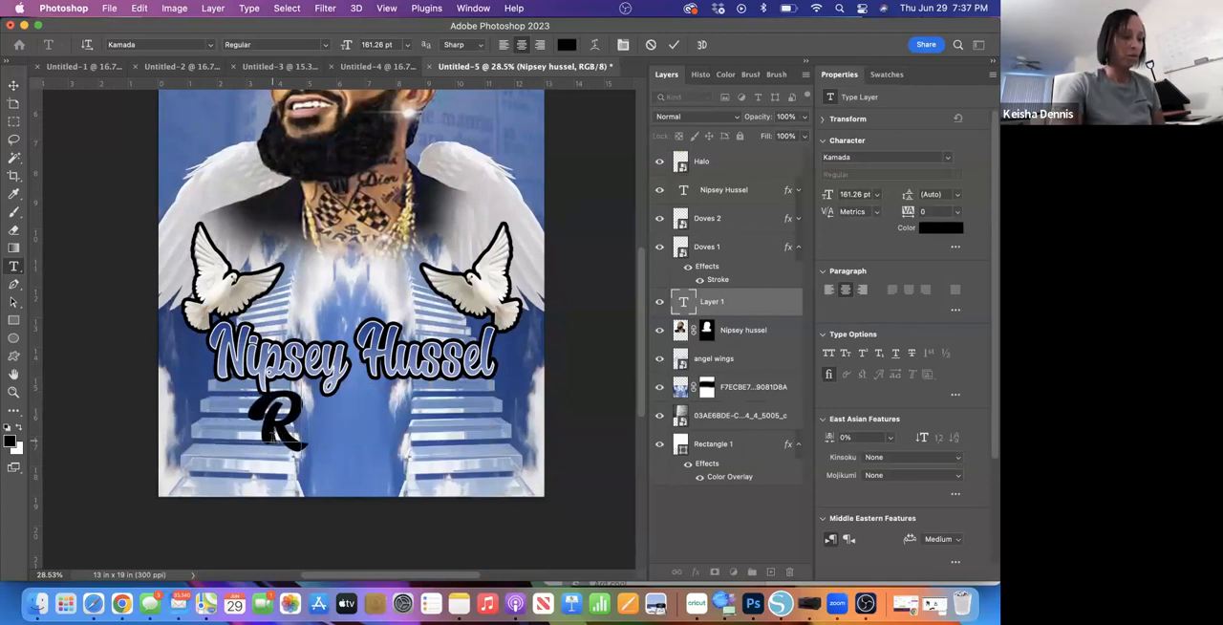
{"action": "type", "text": "IP"}
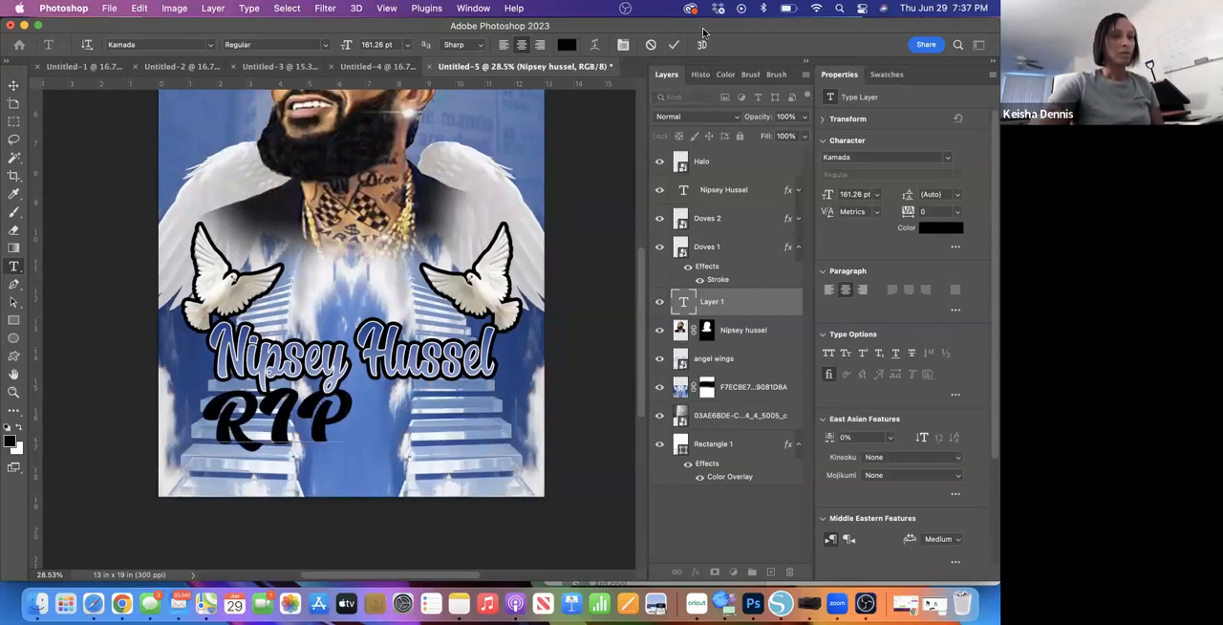
{"action": "left_click", "coordinate": [673, 45]}
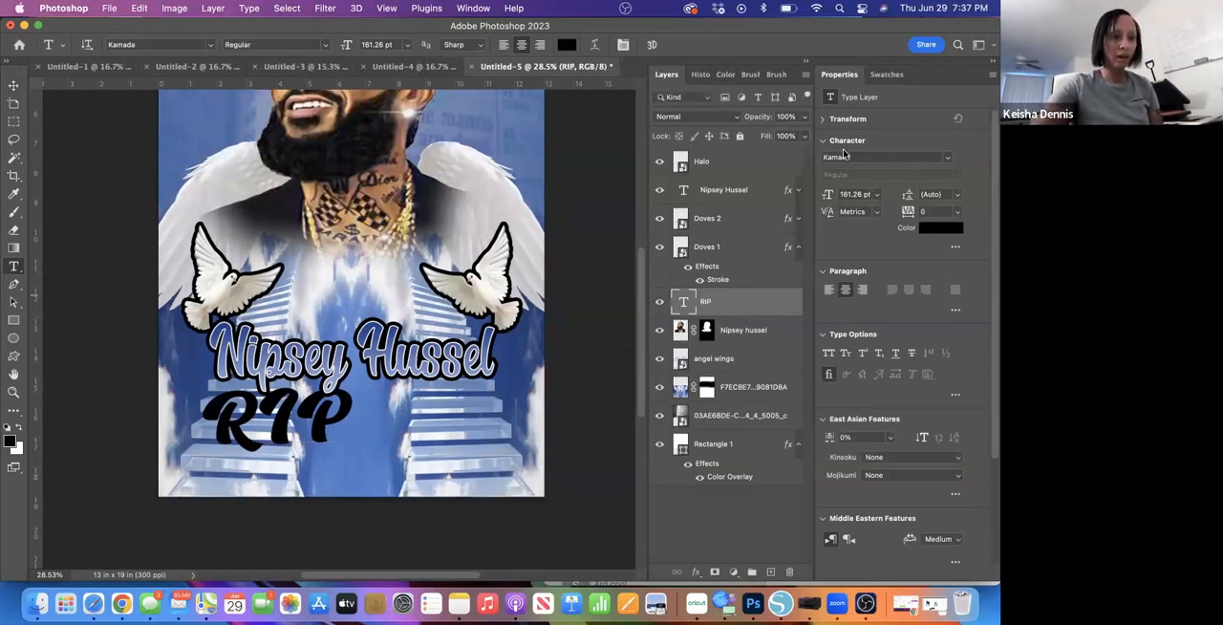
- Set the RIP text's font to University and centre the text beneath the Nipsey Hussel title
{"action": "left_click", "coordinate": [947, 162]}
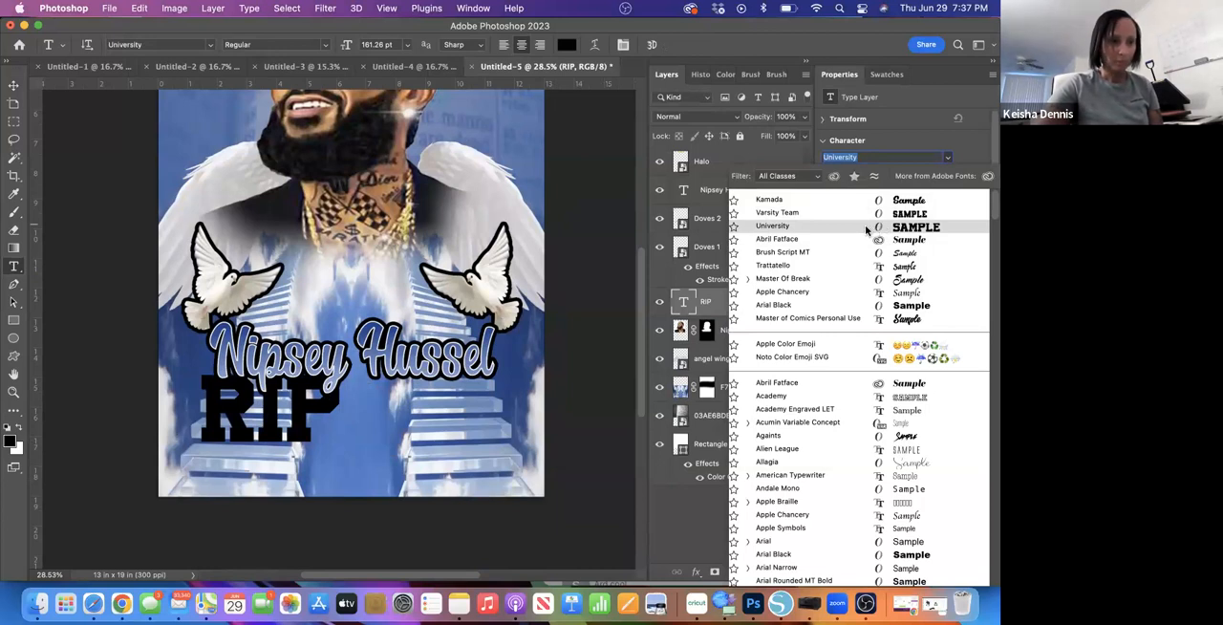
{"action": "left_click", "coordinate": [866, 228]}
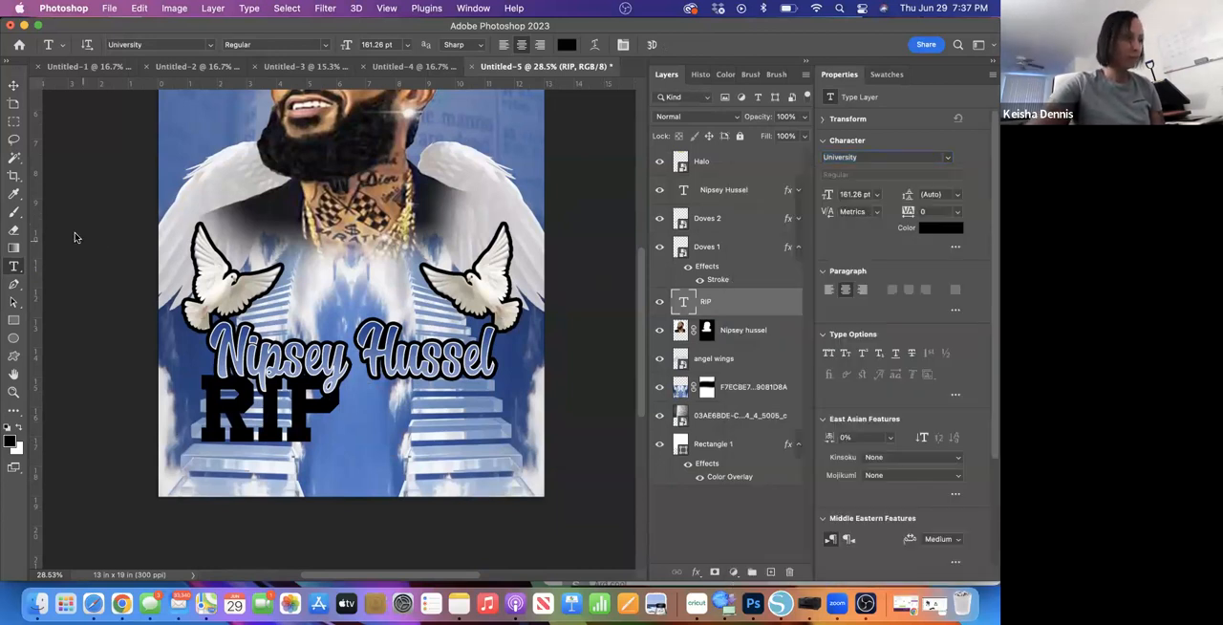
{"action": "left_click", "coordinate": [13, 87]}
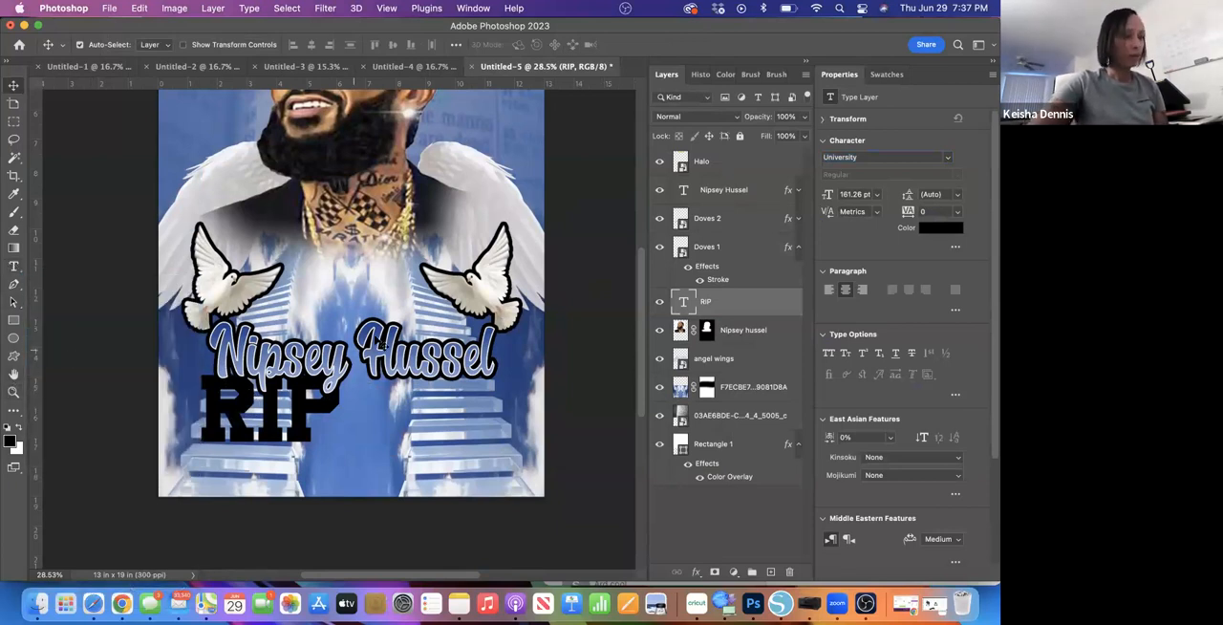
{"action": "left_click_drag", "start_coordinate": [273, 414], "coordinate": [360, 446]}
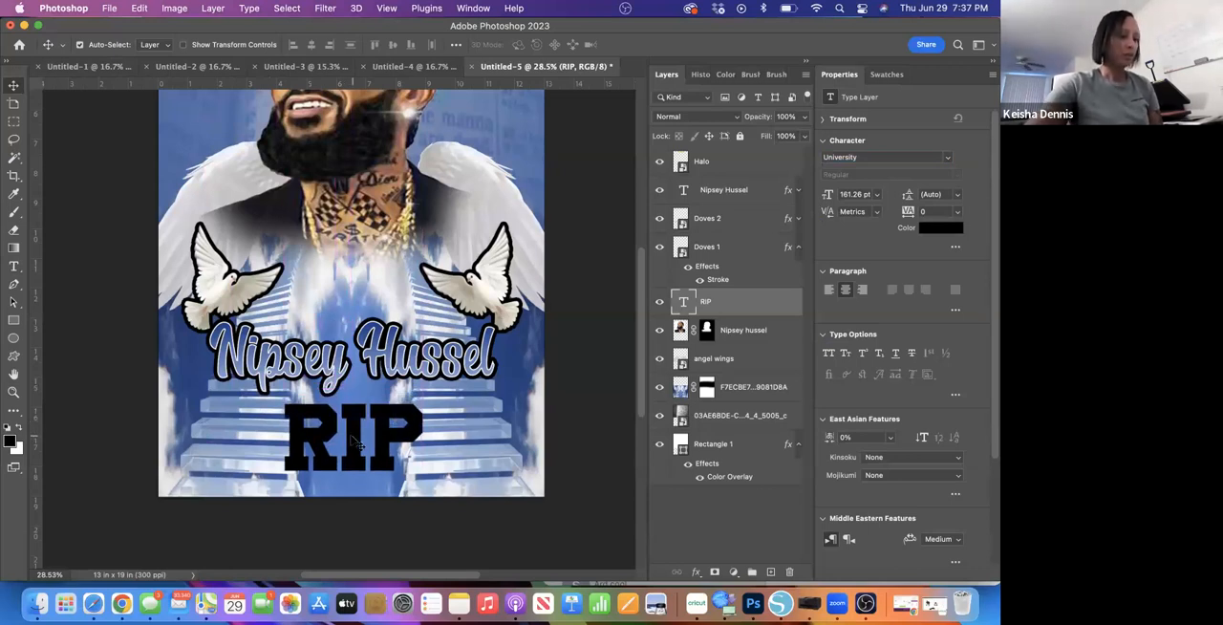
- Enlarge the RIP text to about 117% width and 114% height and centre it just beneath the Nipsey Hussel title
{"action": "key", "text": "super+t"}
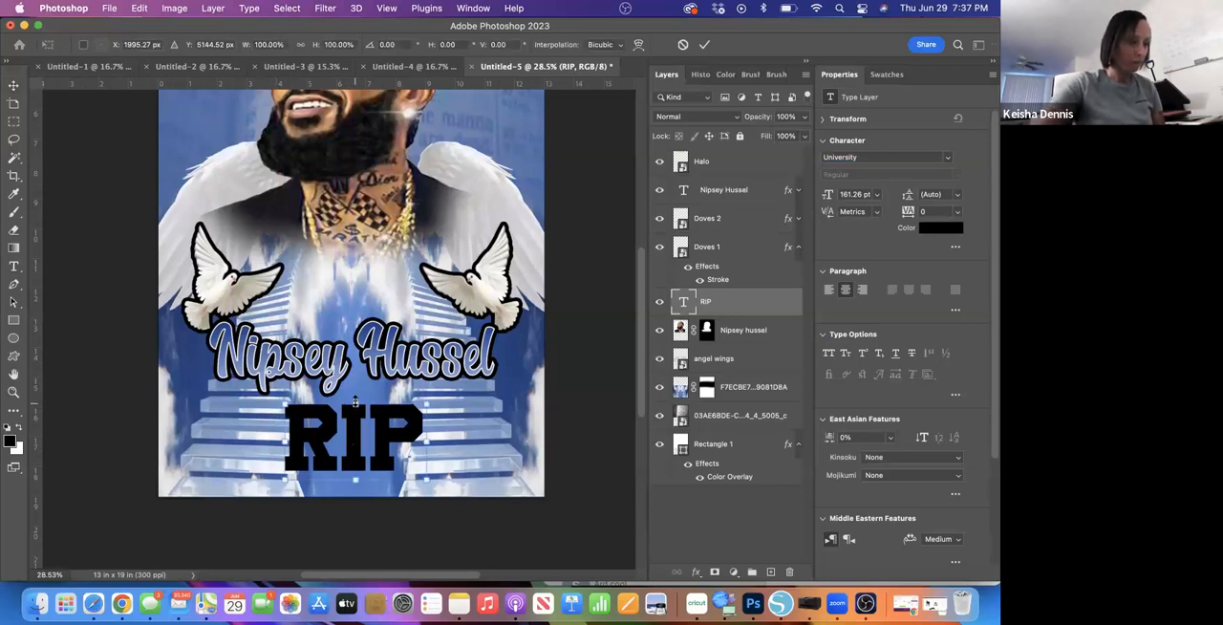
{"action": "left_click_drag", "start_coordinate": [354, 402], "coordinate": [355, 392]}
{"action": "left_click_drag", "start_coordinate": [422, 432], "coordinate": [440, 432]}
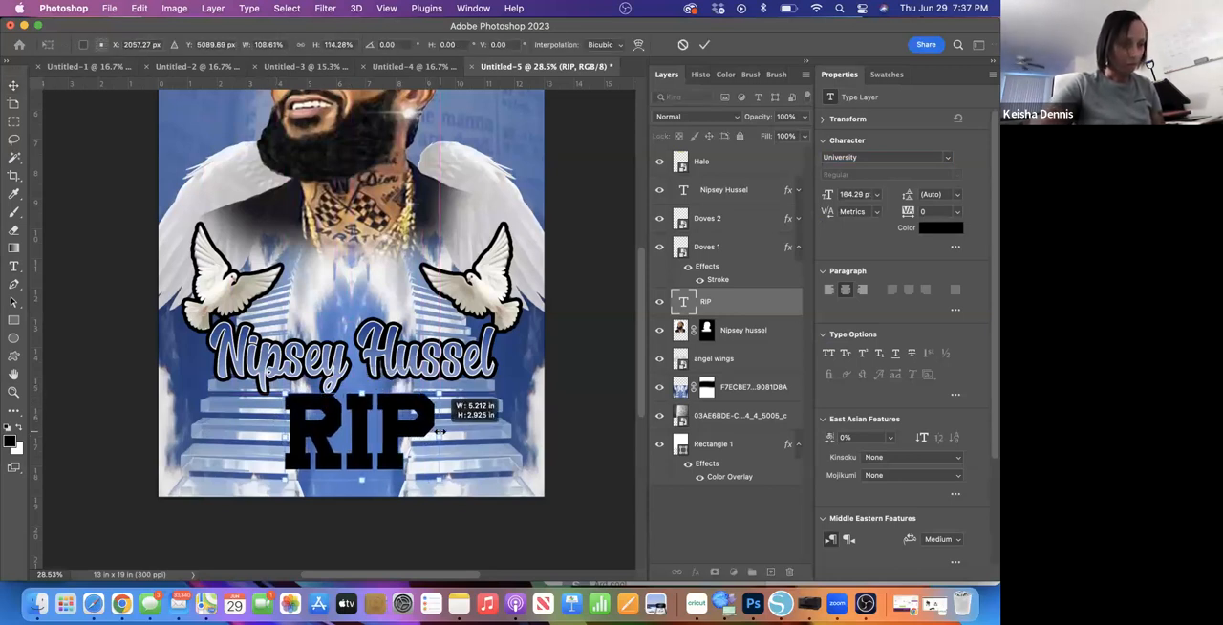
{"action": "left_click_drag", "start_coordinate": [283, 434], "coordinate": [272, 433]}
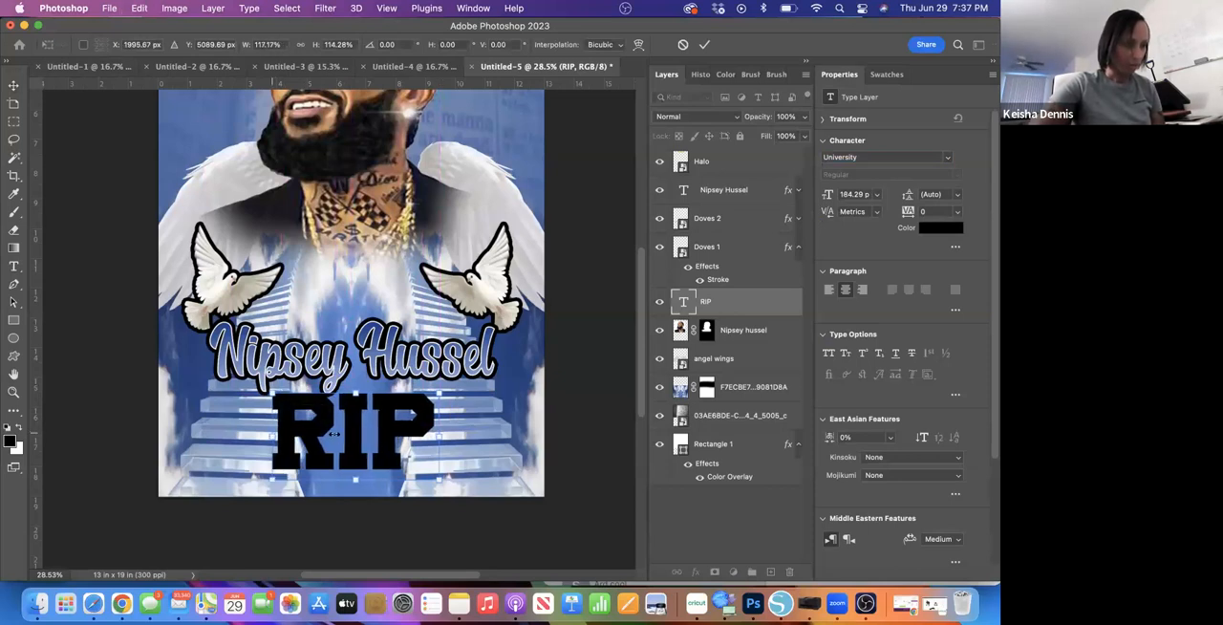
{"action": "left_click", "coordinate": [704, 43]}
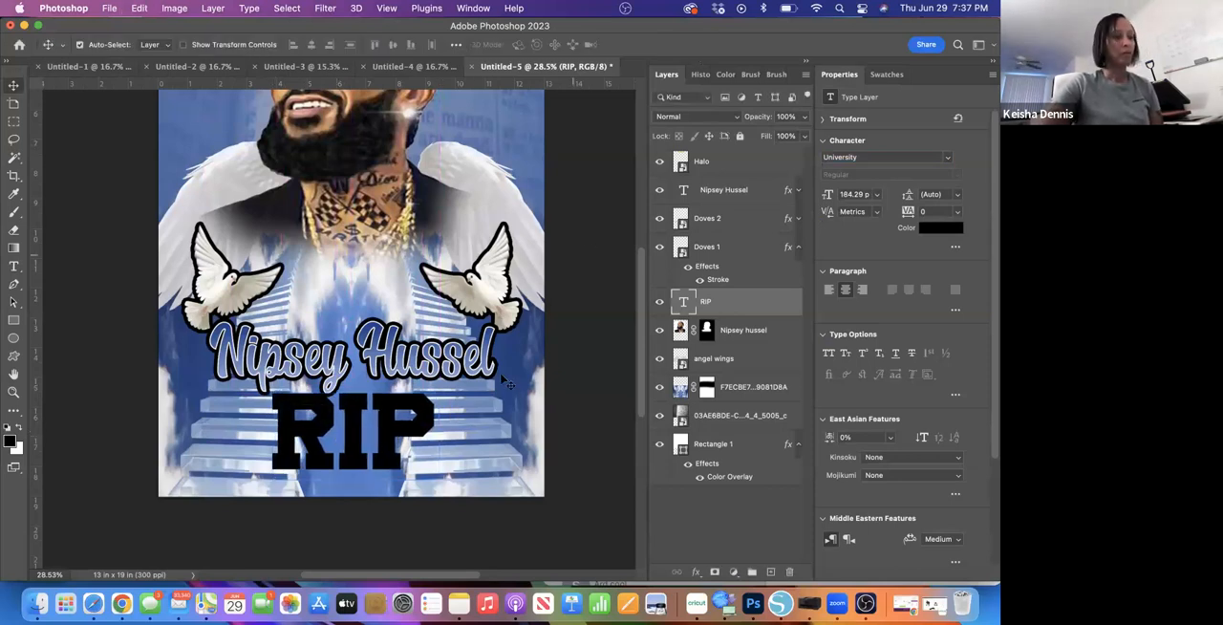
{"action": "left_click_drag", "start_coordinate": [356, 446], "coordinate": [356, 437]}
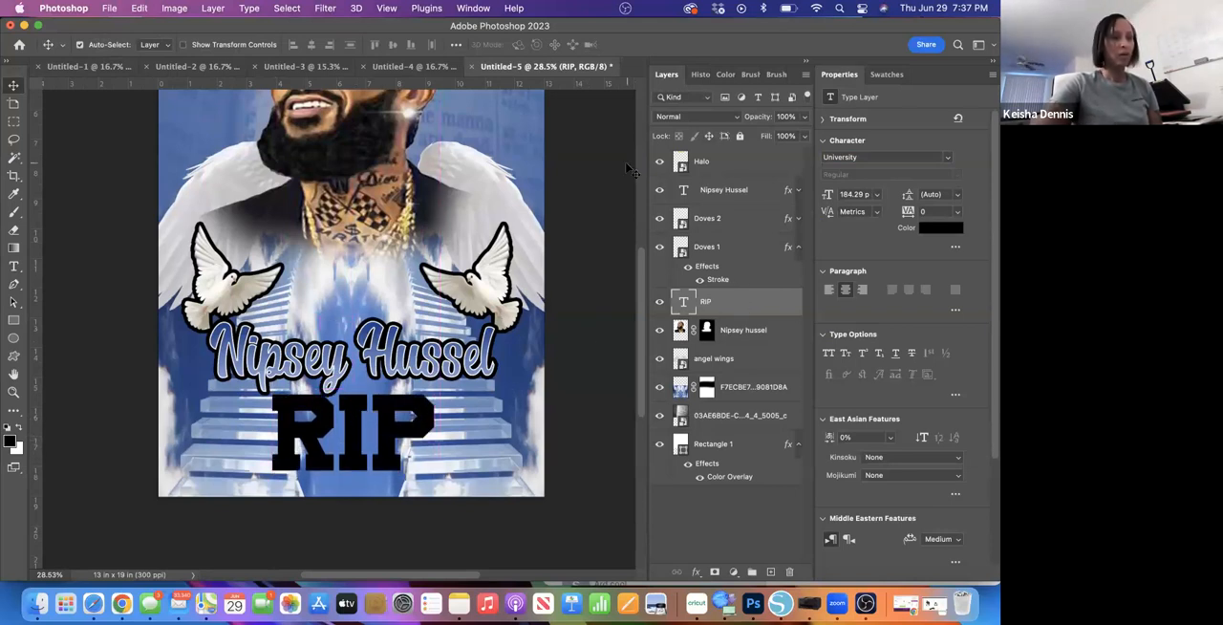
- Apply the blue Gradient Overlay, the black and white Strokes, and Bevel & Emboss to the RIP text layer
{"action": "double_click", "coordinate": [754, 308]}
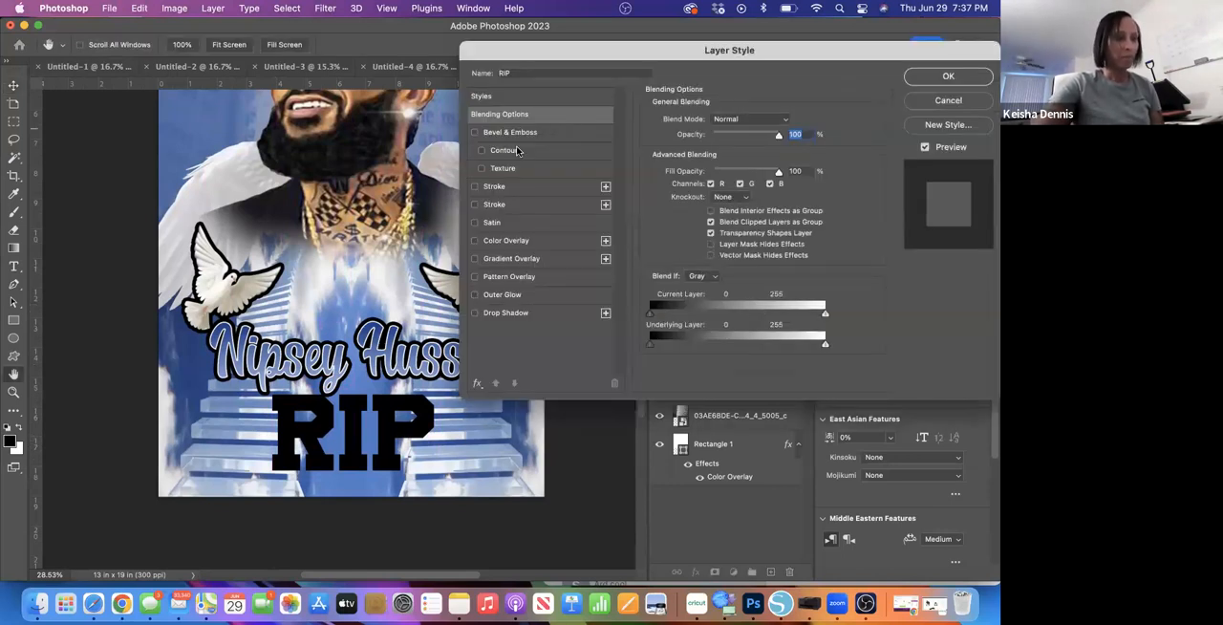
{"action": "left_click", "coordinate": [474, 259]}
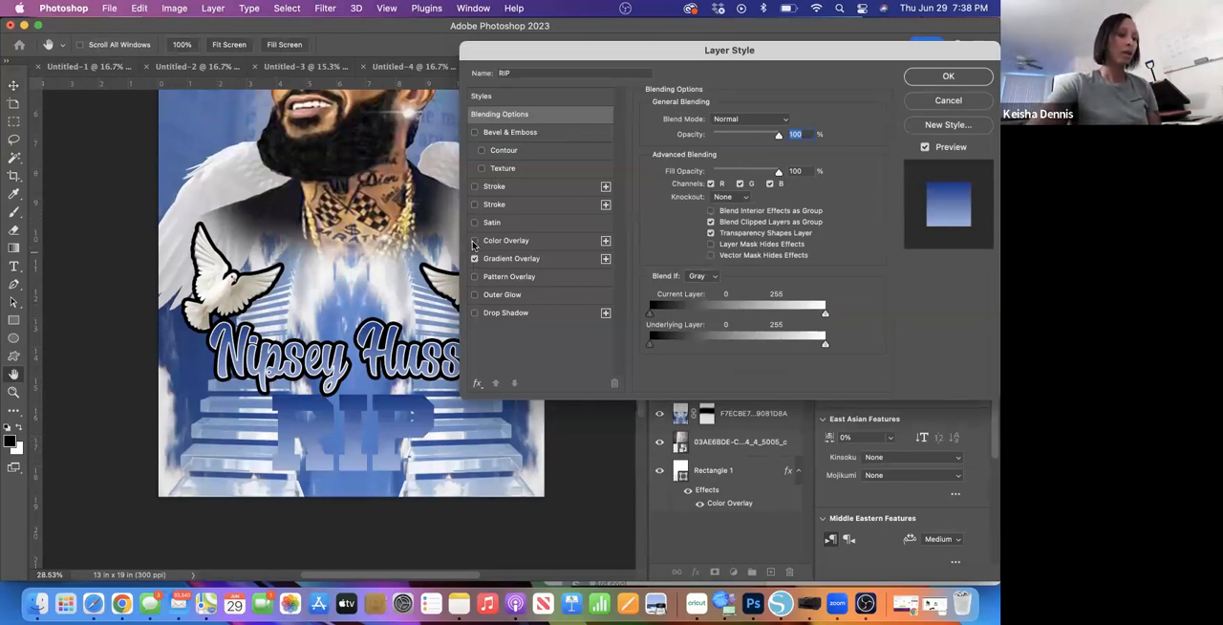
{"action": "left_click", "coordinate": [474, 186]}
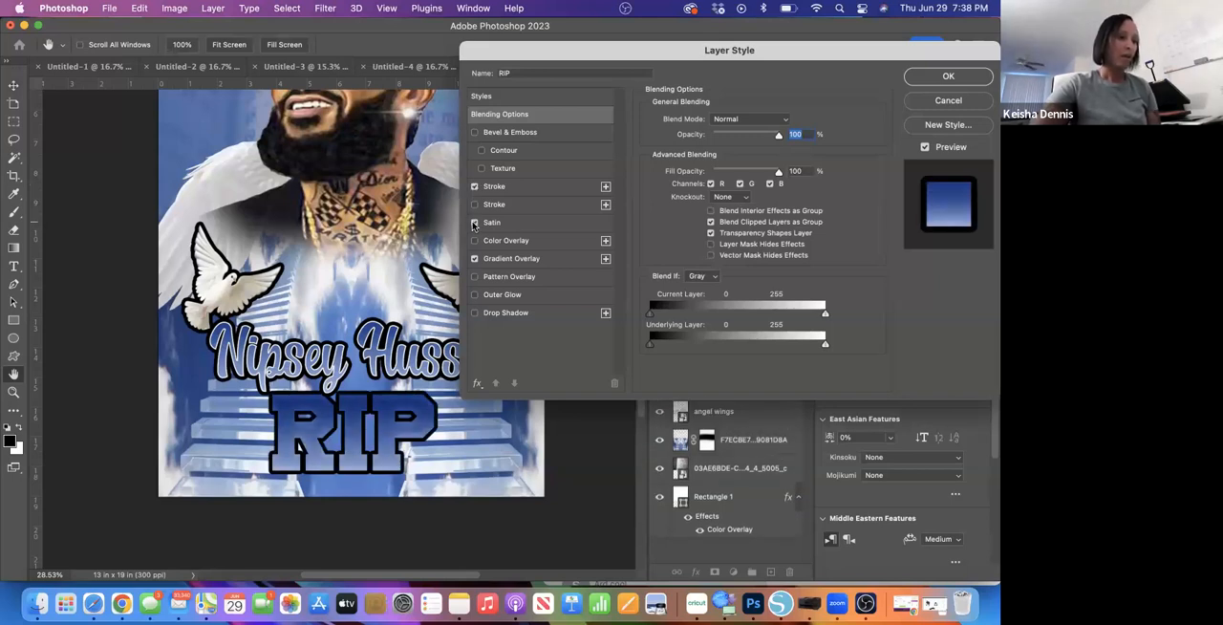
{"action": "left_click", "coordinate": [474, 204]}
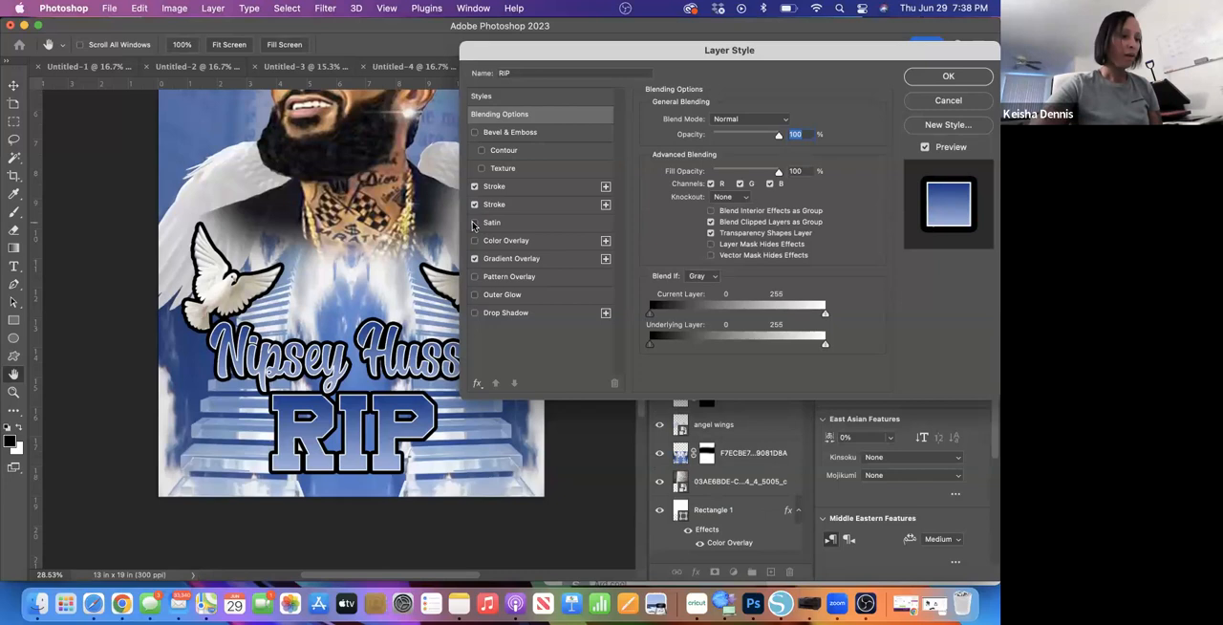
{"action": "left_click", "coordinate": [474, 223]}
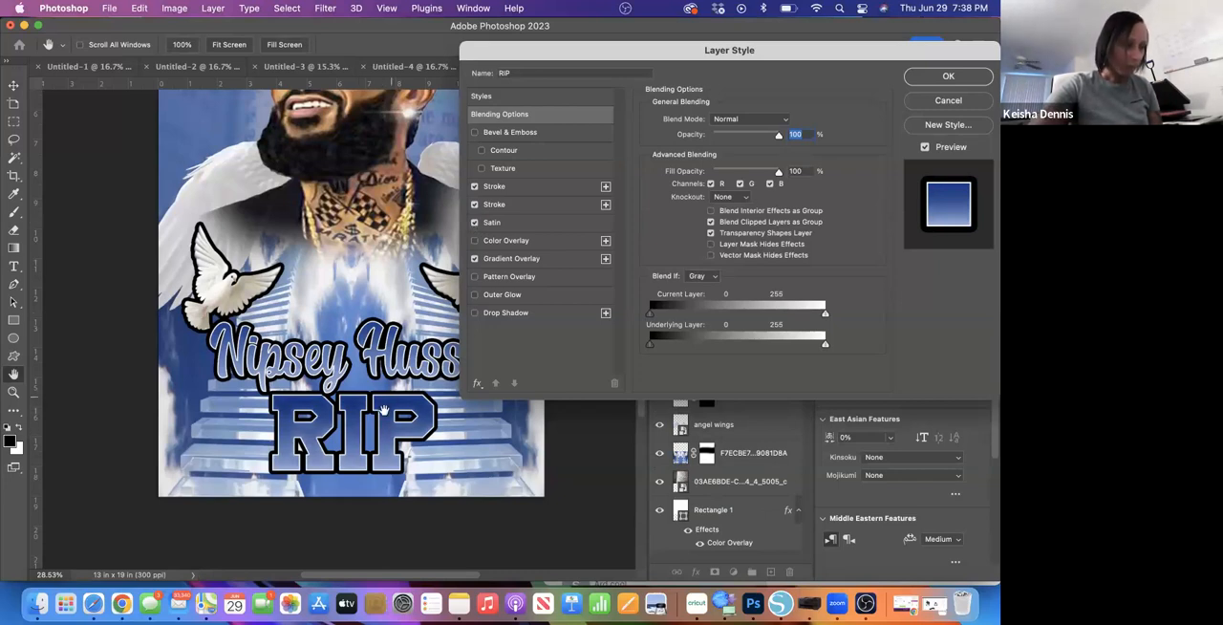
{"action": "left_click", "coordinate": [475, 222]}
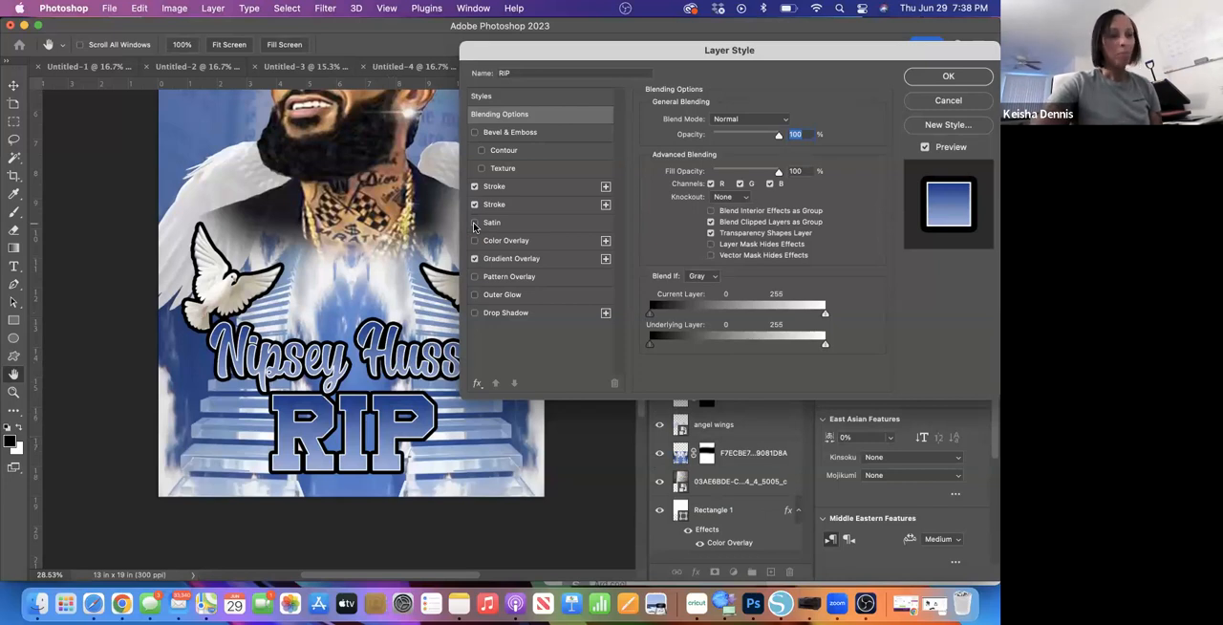
{"action": "left_click", "coordinate": [474, 133]}
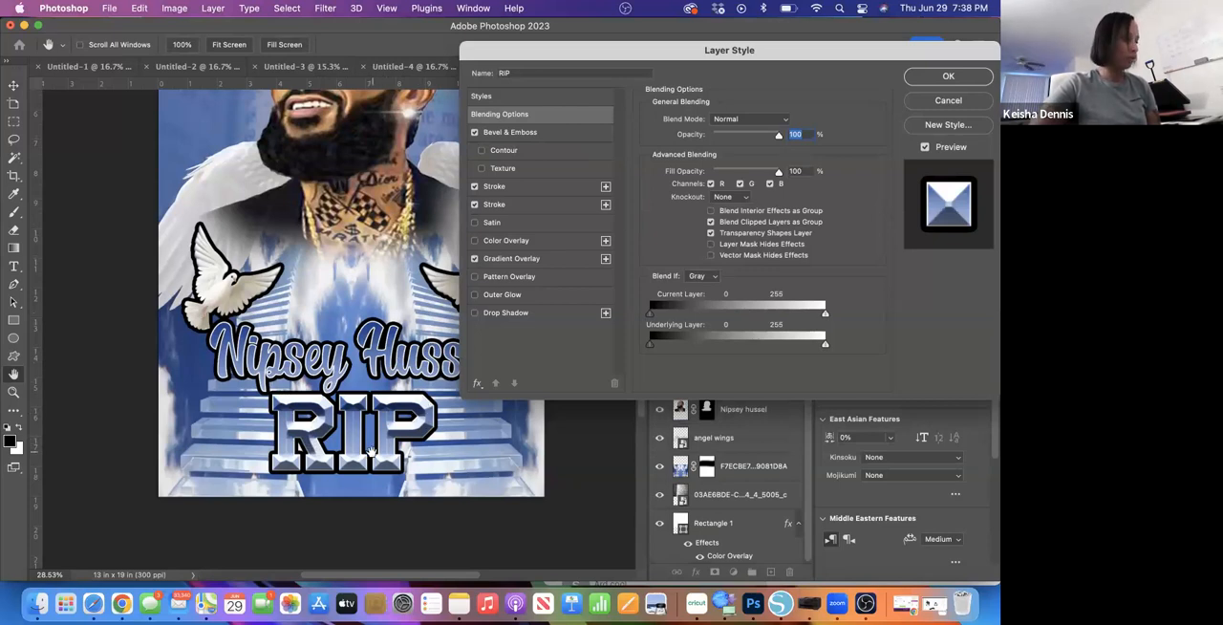
{"action": "left_click", "coordinate": [929, 80]}
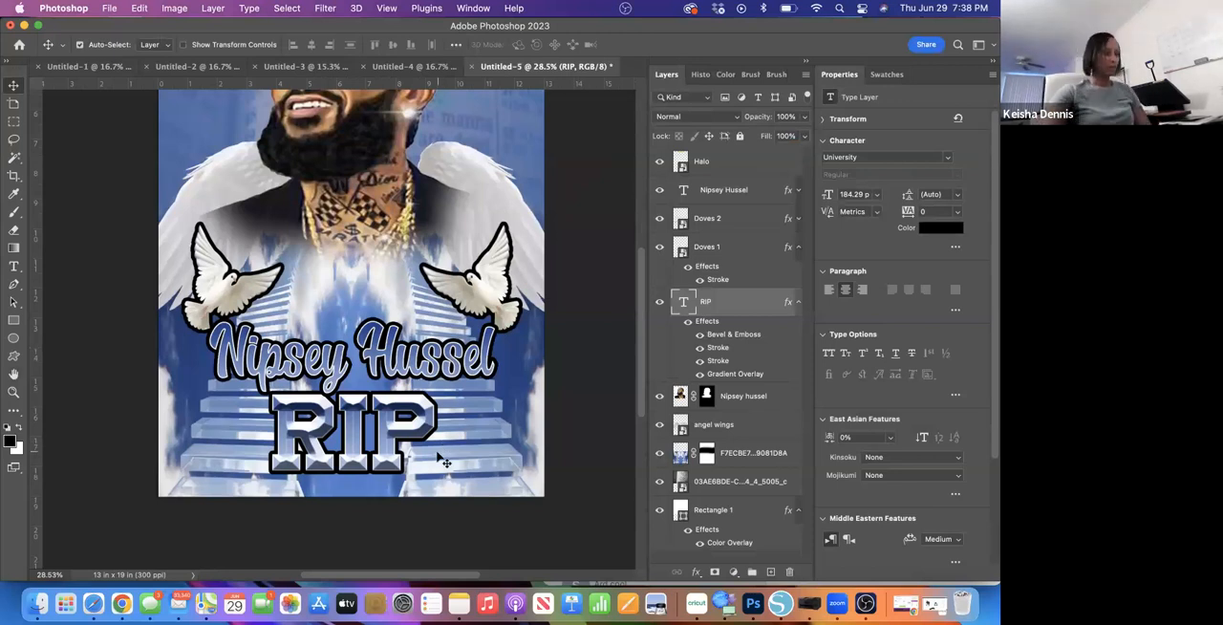
- Start placing an embedded image, search the Mac for "sparkles" and open the Sparkles folder
{"action": "scroll", "coordinate": [441, 460], "scroll_direction": "down", "scroll_amount": 3}
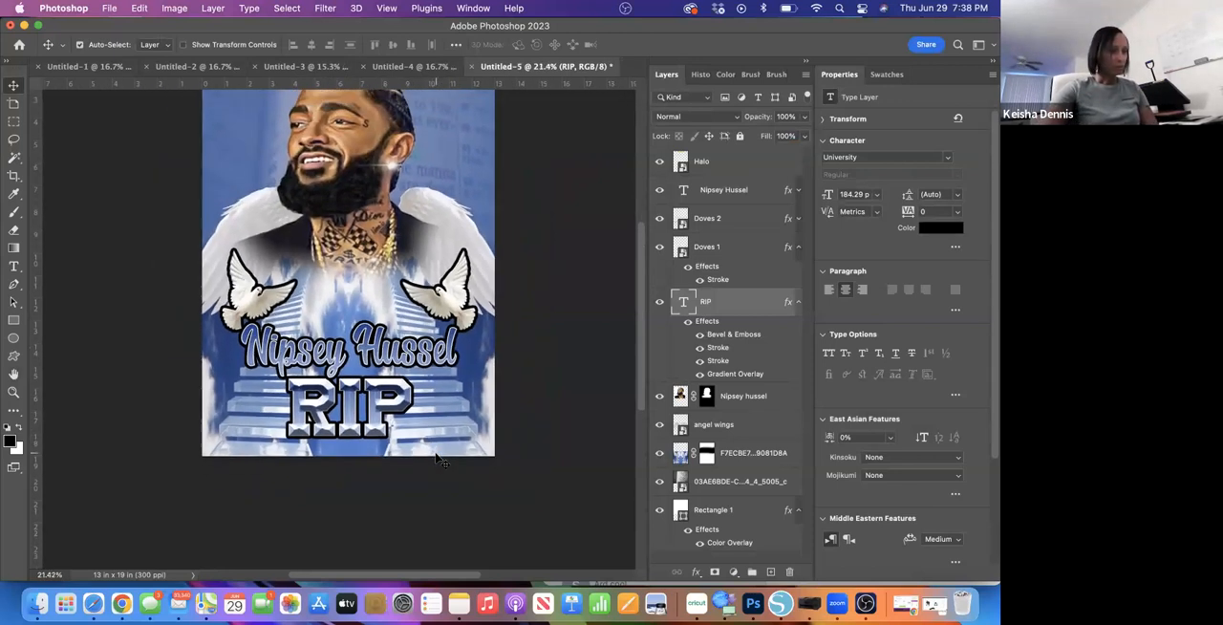
{"action": "scroll", "coordinate": [436, 456], "scroll_direction": "right", "scroll_amount": 1}
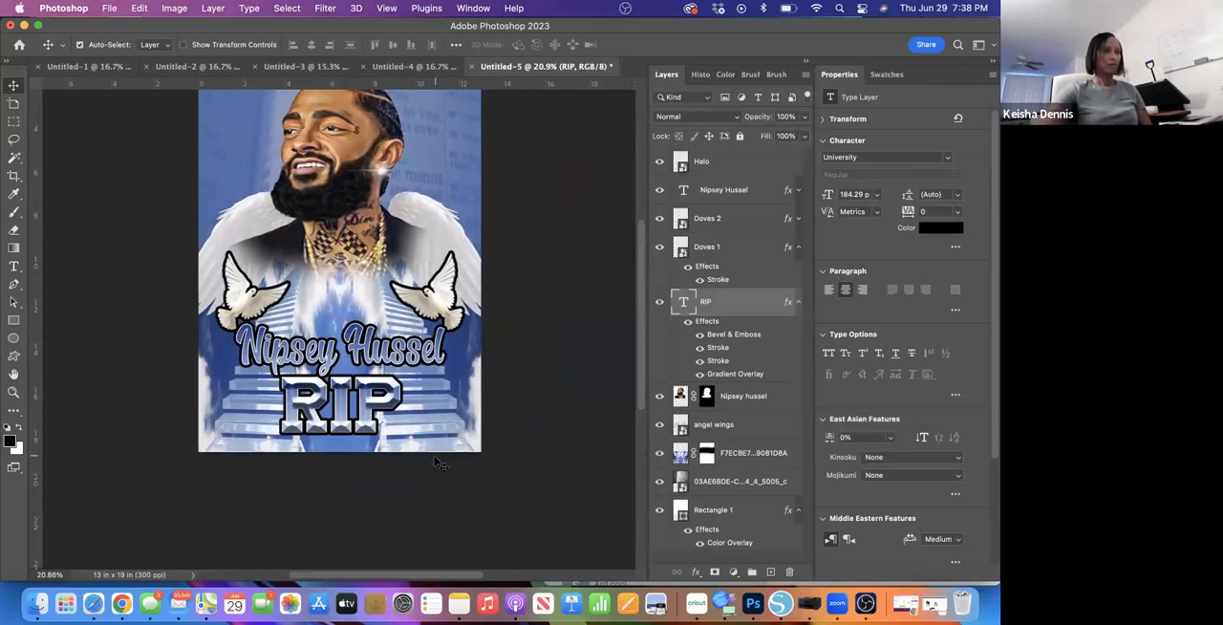
{"action": "scroll", "coordinate": [418, 326], "scroll_direction": "up", "scroll_amount": 3}
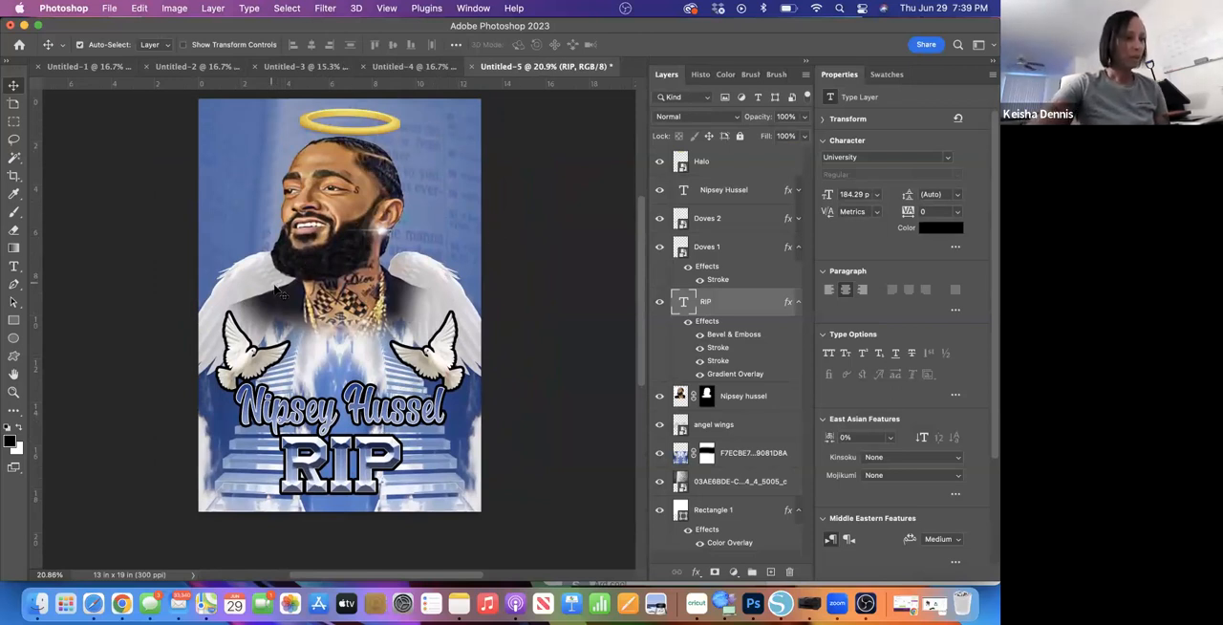
{"action": "left_click", "coordinate": [110, 9]}
{"action": "mouse_move", "coordinate": [120, 245]}
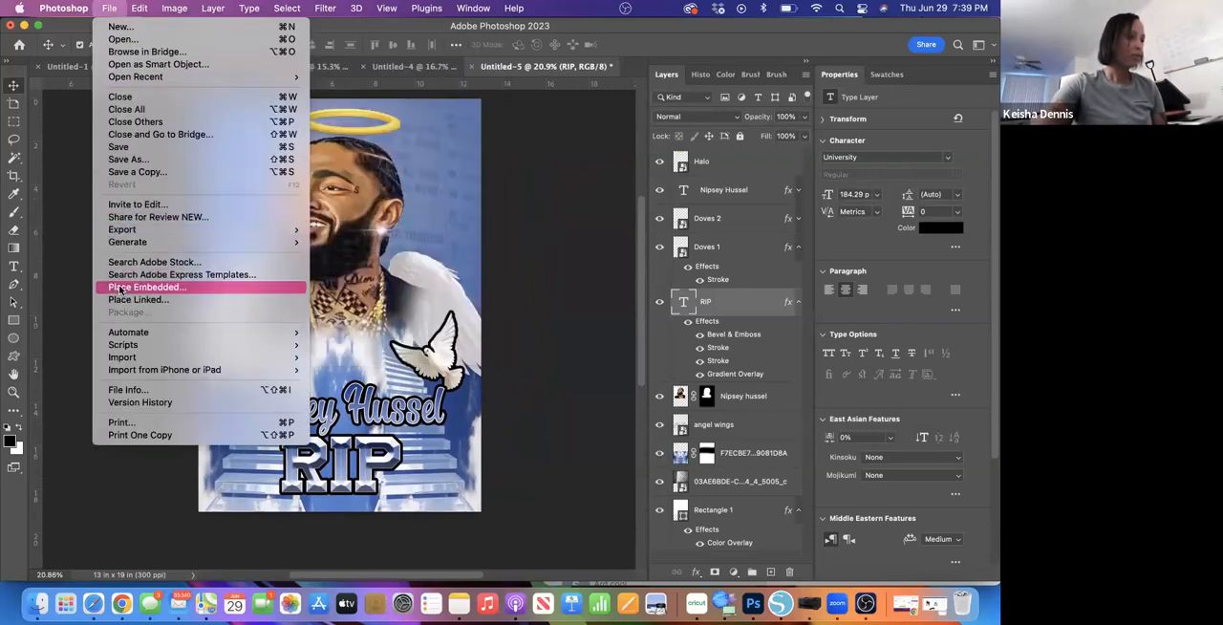
{"action": "left_click", "coordinate": [121, 287]}
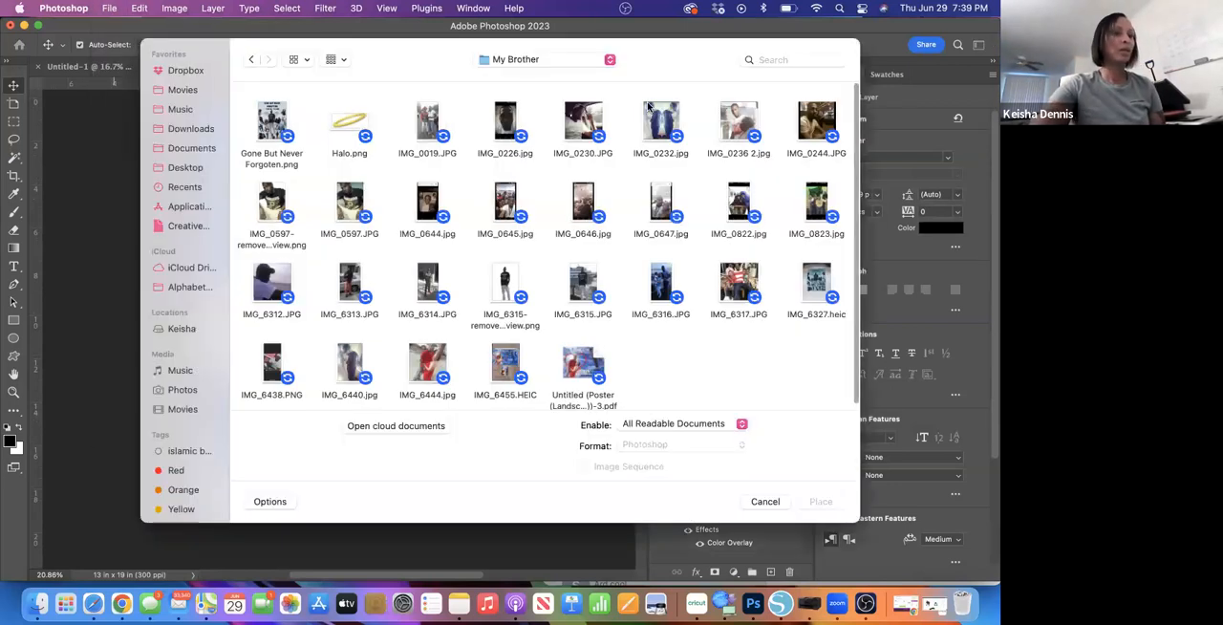
{"action": "left_click", "coordinate": [802, 59]}
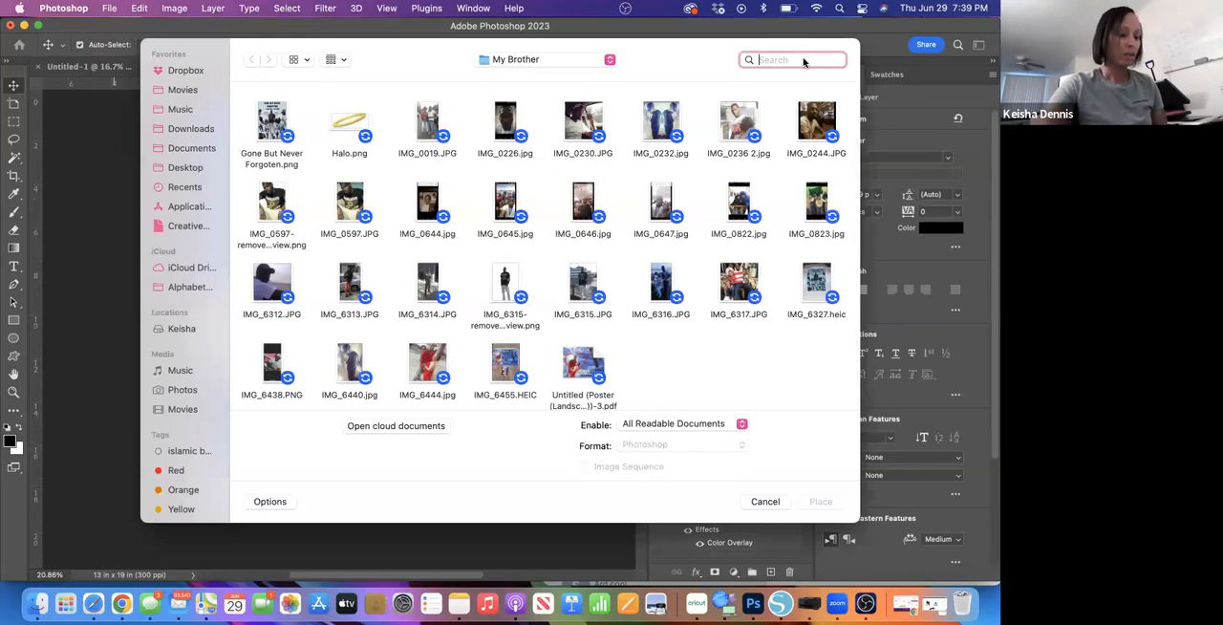
{"action": "type", "text": "spa"}
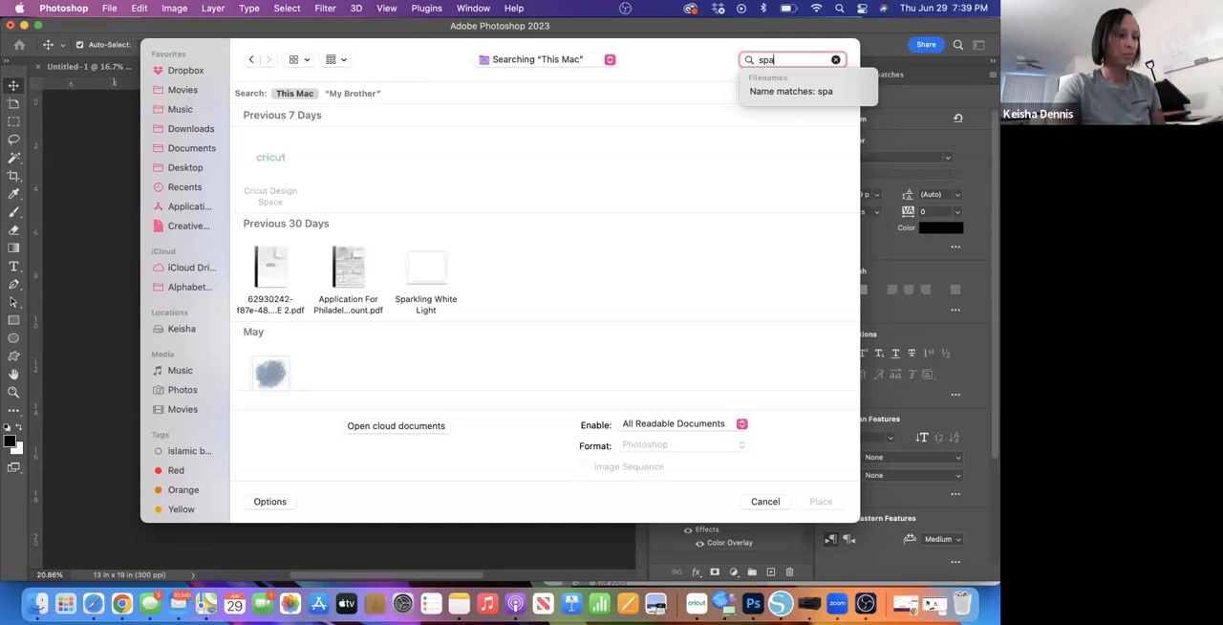
{"action": "type", "text": "rkles"}
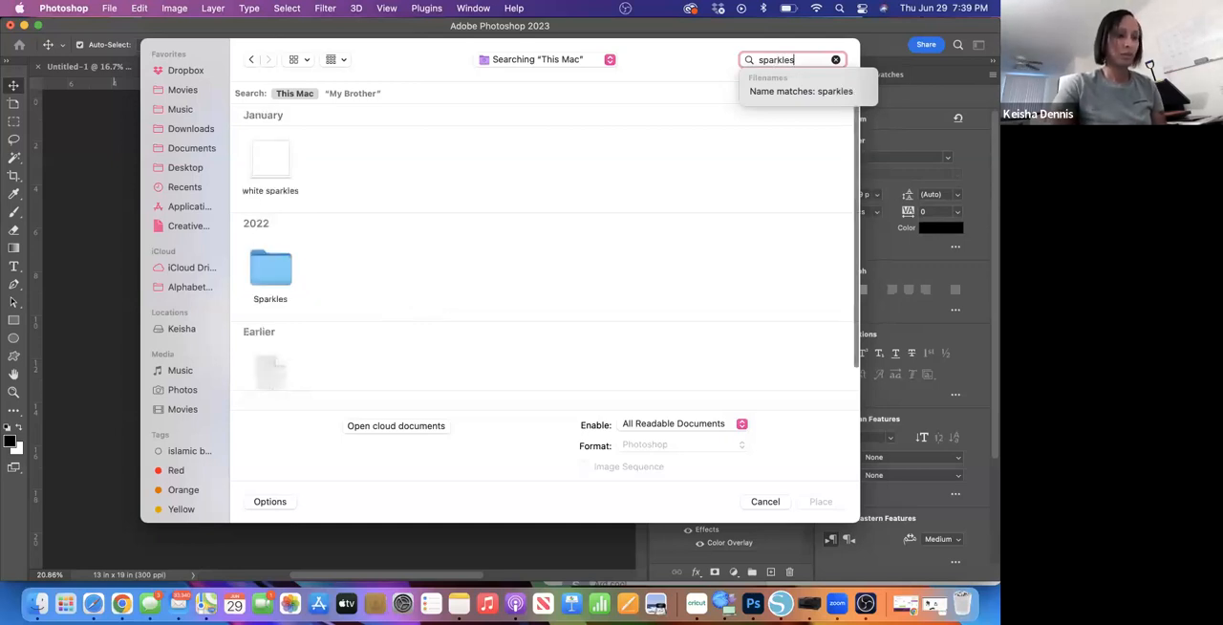
{"action": "double_click", "coordinate": [277, 272]}
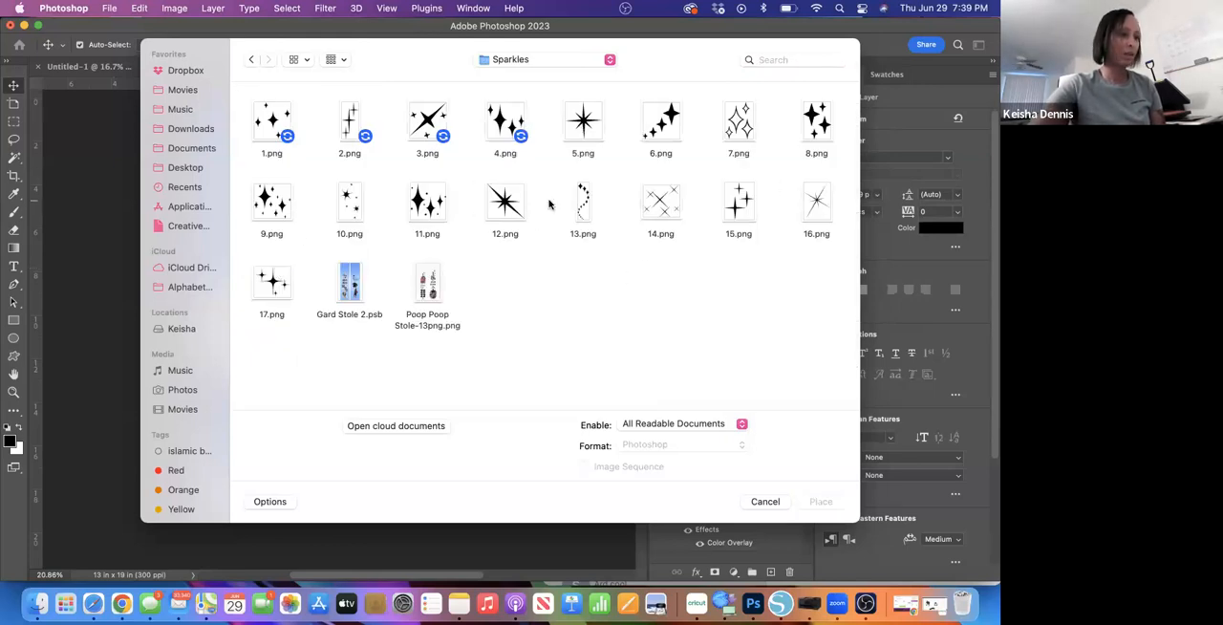
- Place 16.png, scaled to about 2.17 x 2.45 in, in the blue background just right of the halo
{"action": "left_click", "coordinate": [815, 202]}
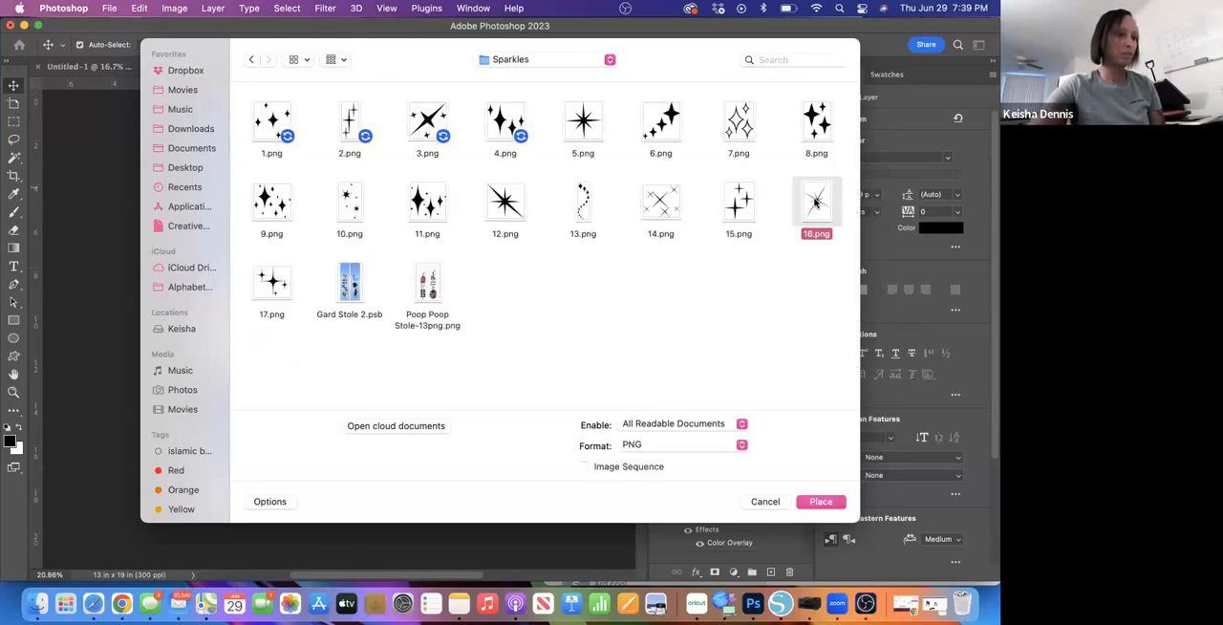
{"action": "left_click", "coordinate": [809, 499]}
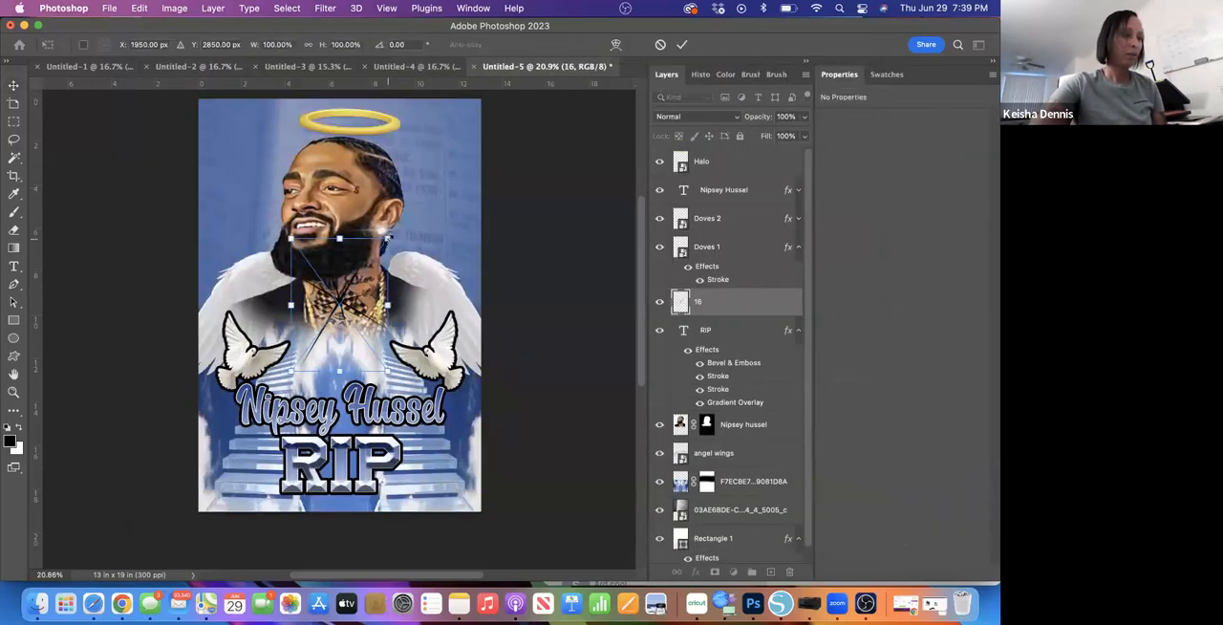
{"action": "left_click_drag", "start_coordinate": [387, 238], "coordinate": [475, 124]}
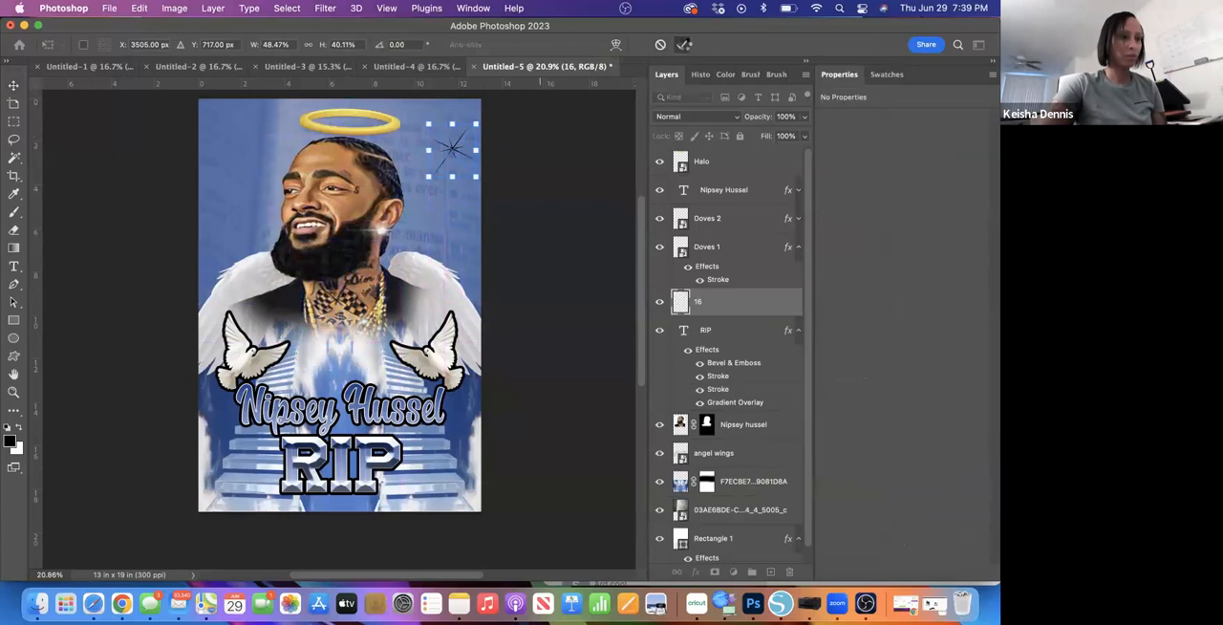
{"action": "left_click", "coordinate": [681, 44]}
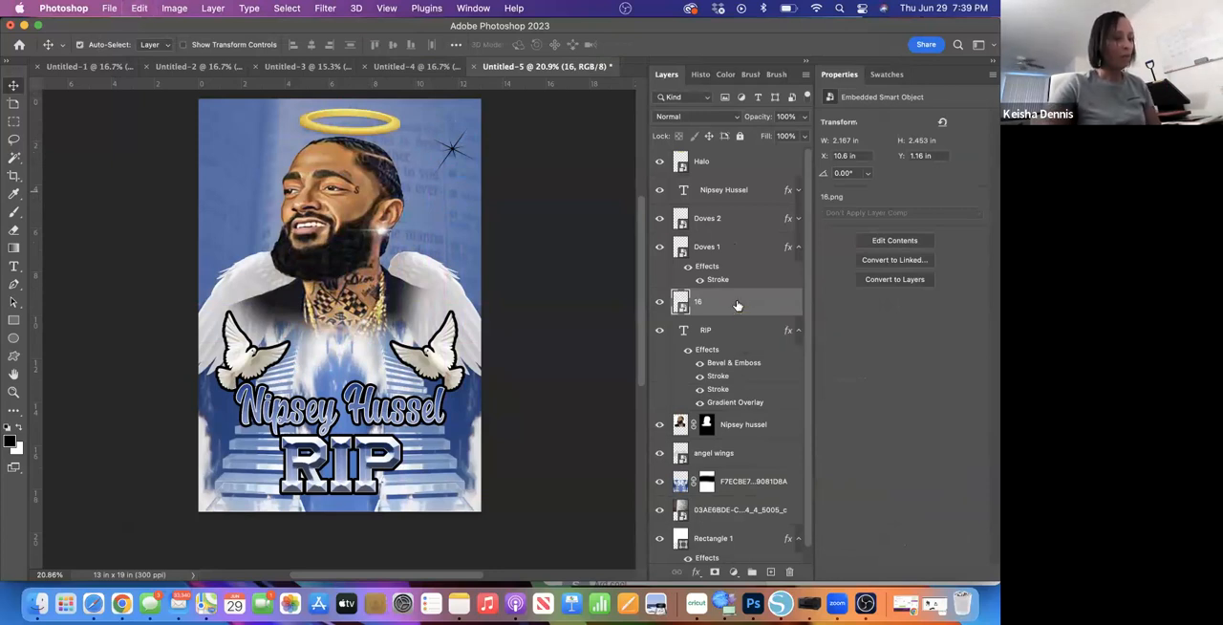
- Paste a copy of the sparkle and position it left of the portrait's beard, at about X 0.24, Y 4.57 in
{"action": "key", "text": "super+v"}
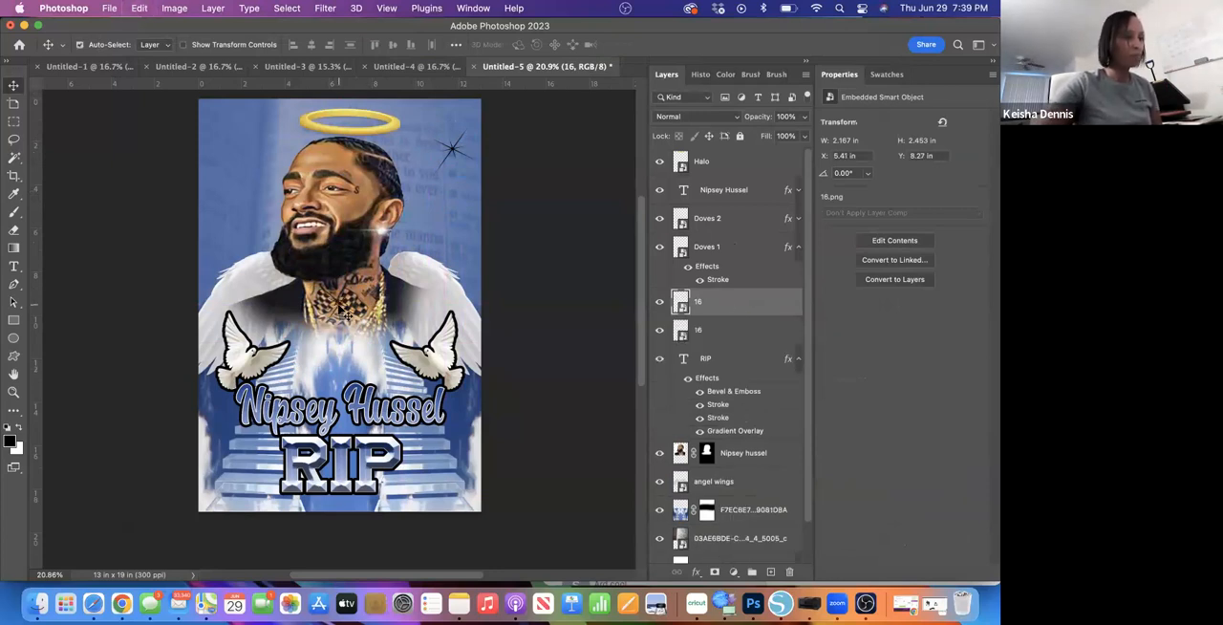
{"action": "left_click_drag", "start_coordinate": [344, 311], "coordinate": [228, 235]}
{"action": "left_click", "coordinate": [230, 239]}
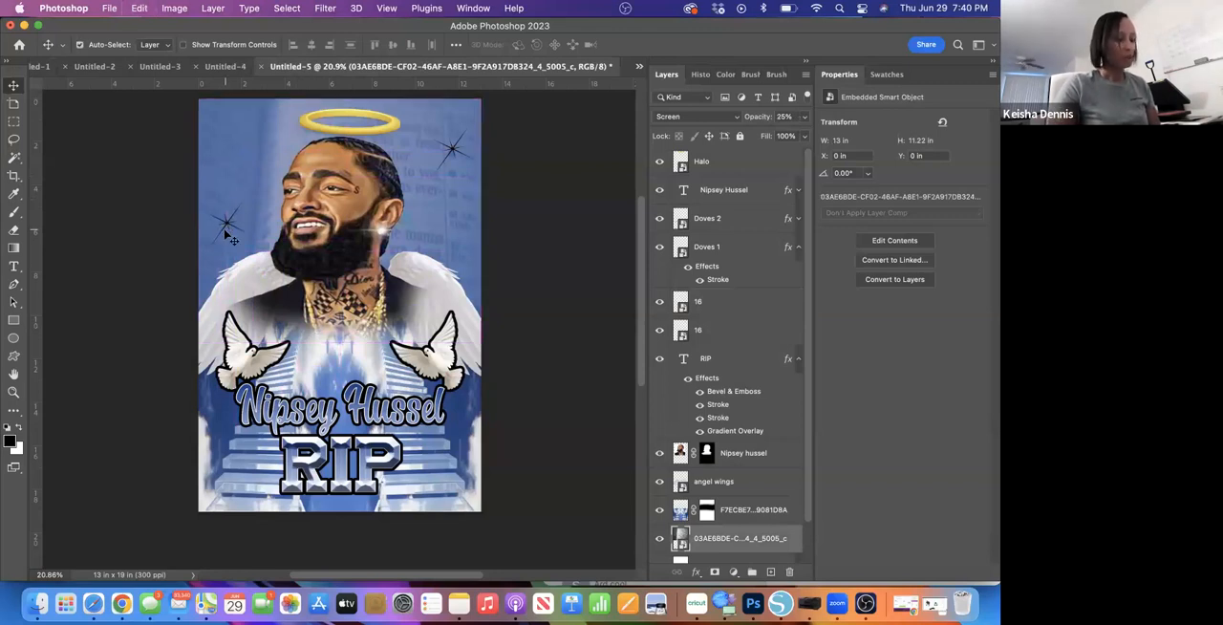
{"action": "key", "text": "super+z"}
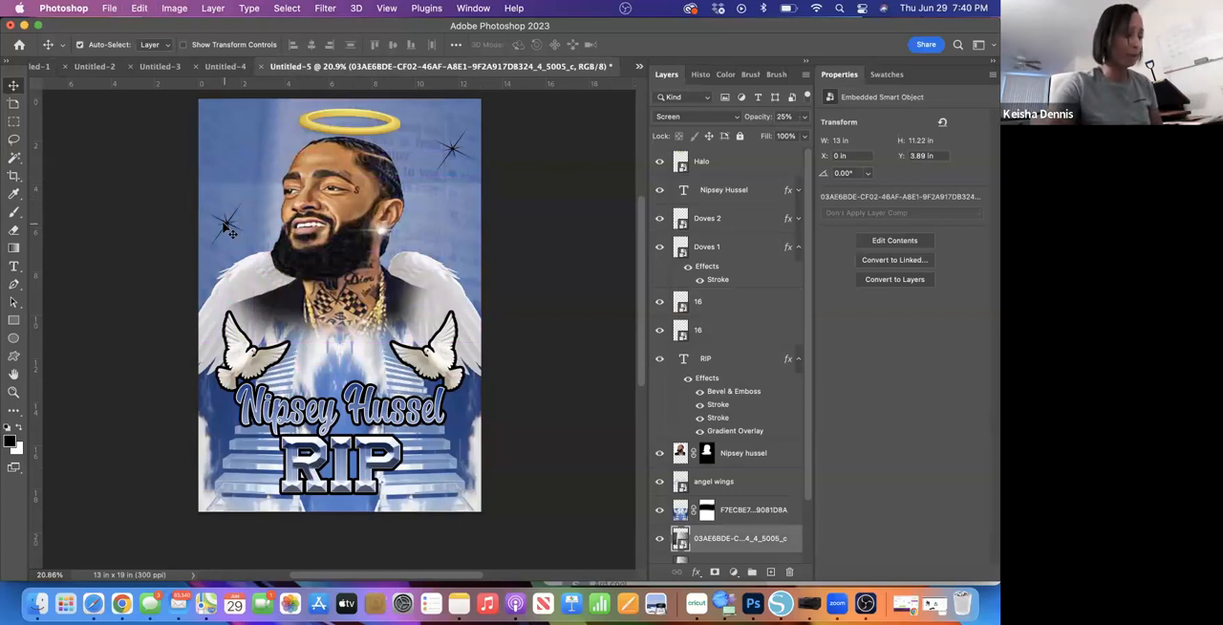
{"action": "key", "text": "super+shift+z"}
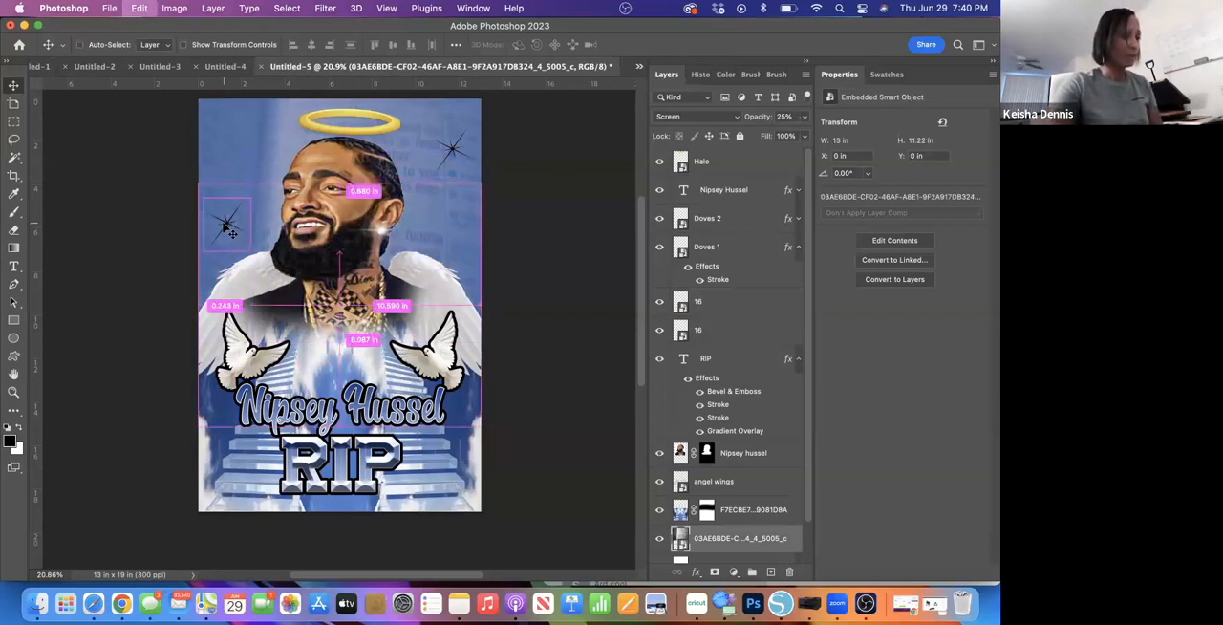
- Add a third copy of the sparkle on the stairs right of the RIP text, at about X 9.51, Y 15.5 in
{"action": "left_click", "coordinate": [750, 304]}
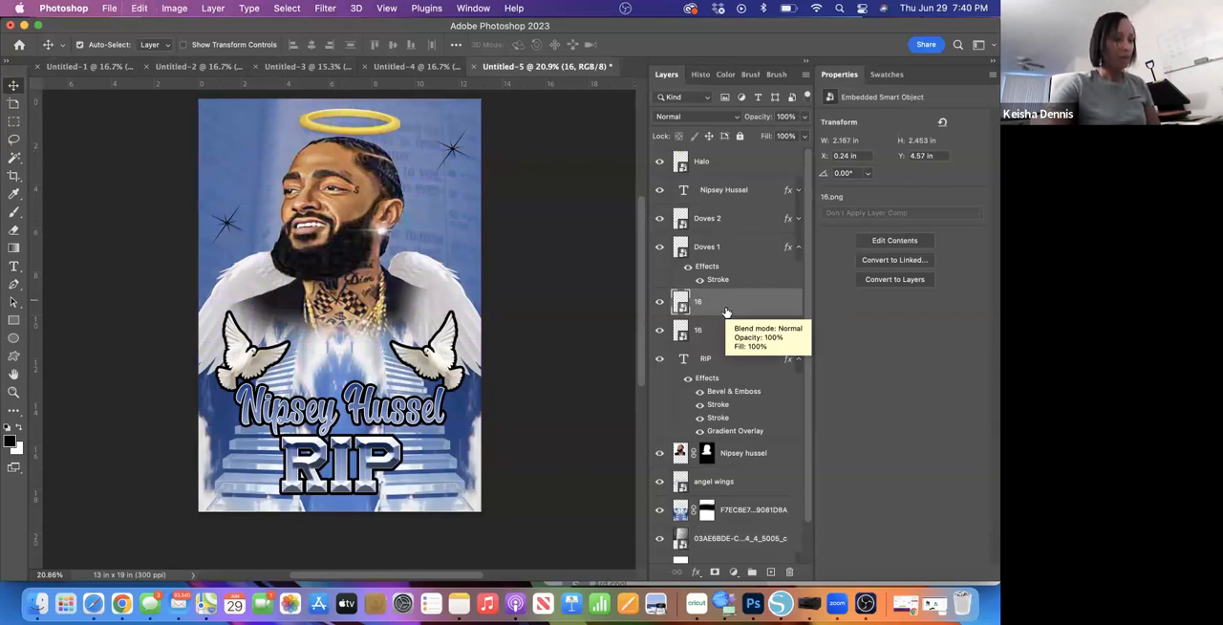
{"action": "key", "text": "super+j"}
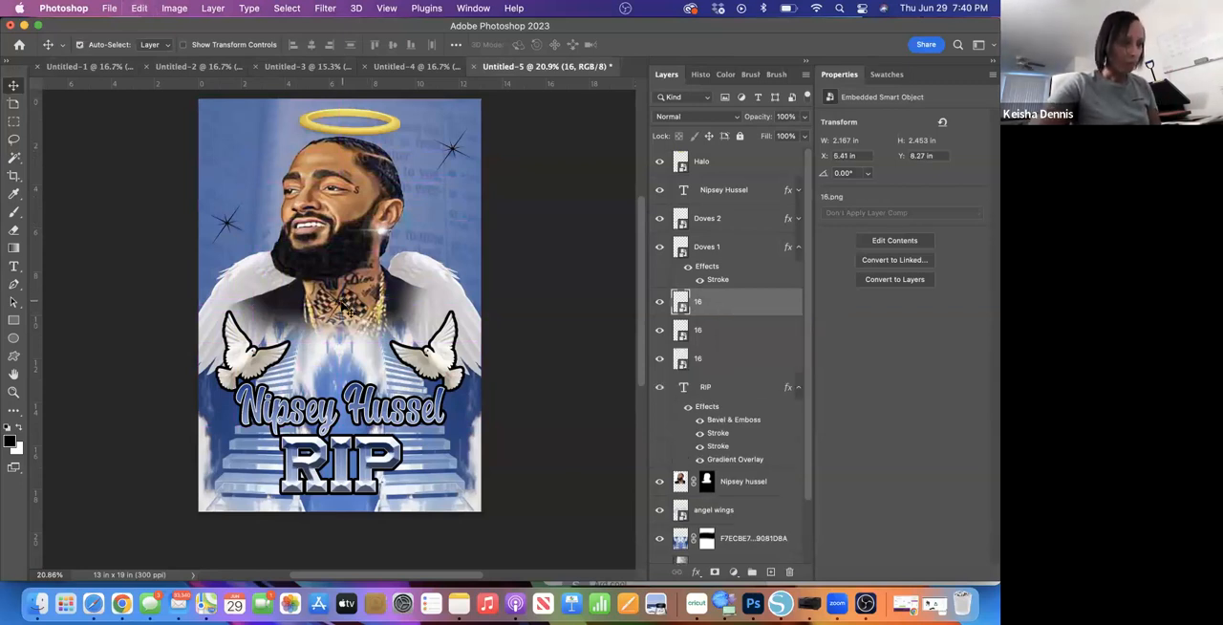
{"action": "key", "text": "super+t"}
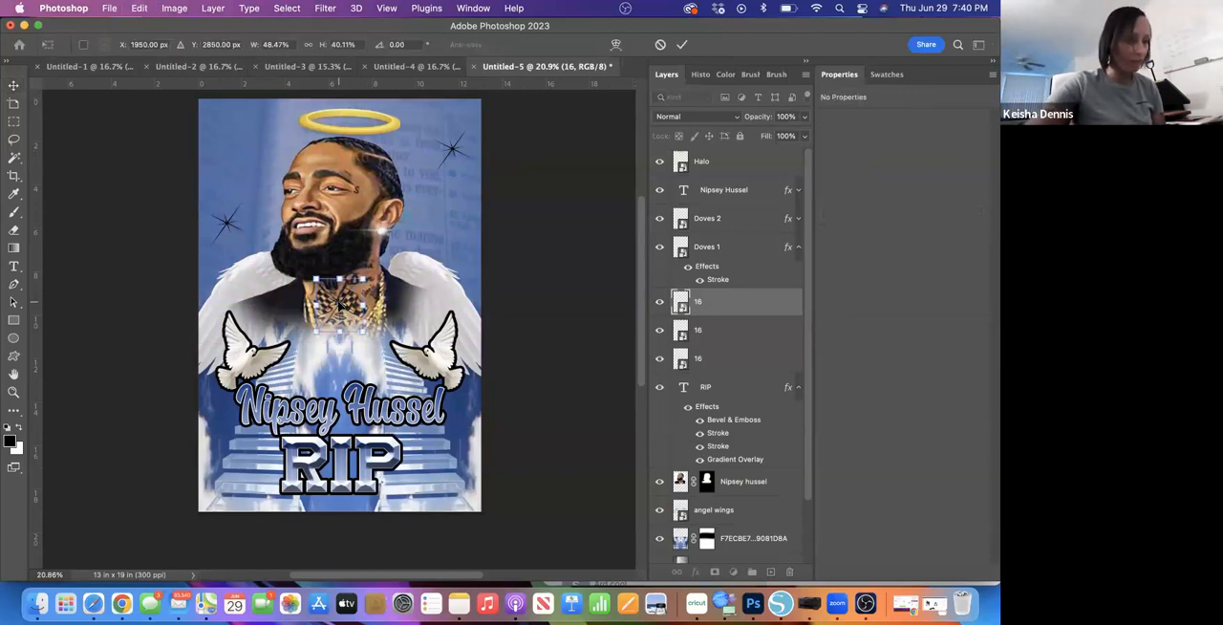
{"action": "left_click_drag", "start_coordinate": [339, 304], "coordinate": [428, 462]}
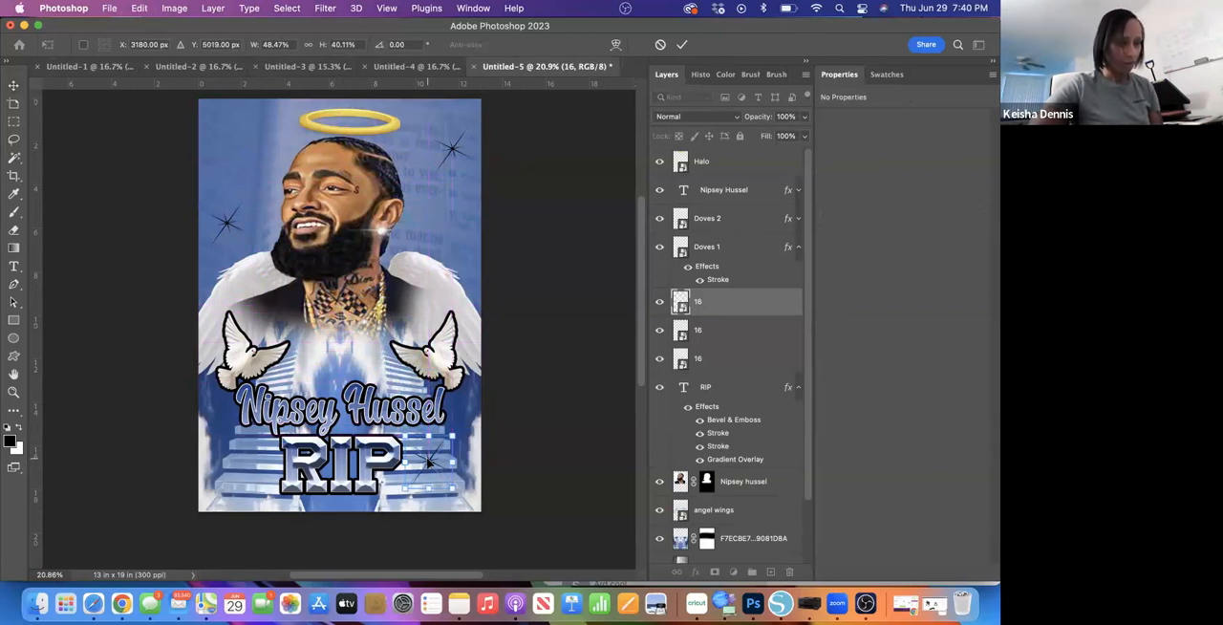
{"action": "key", "text": "Return"}
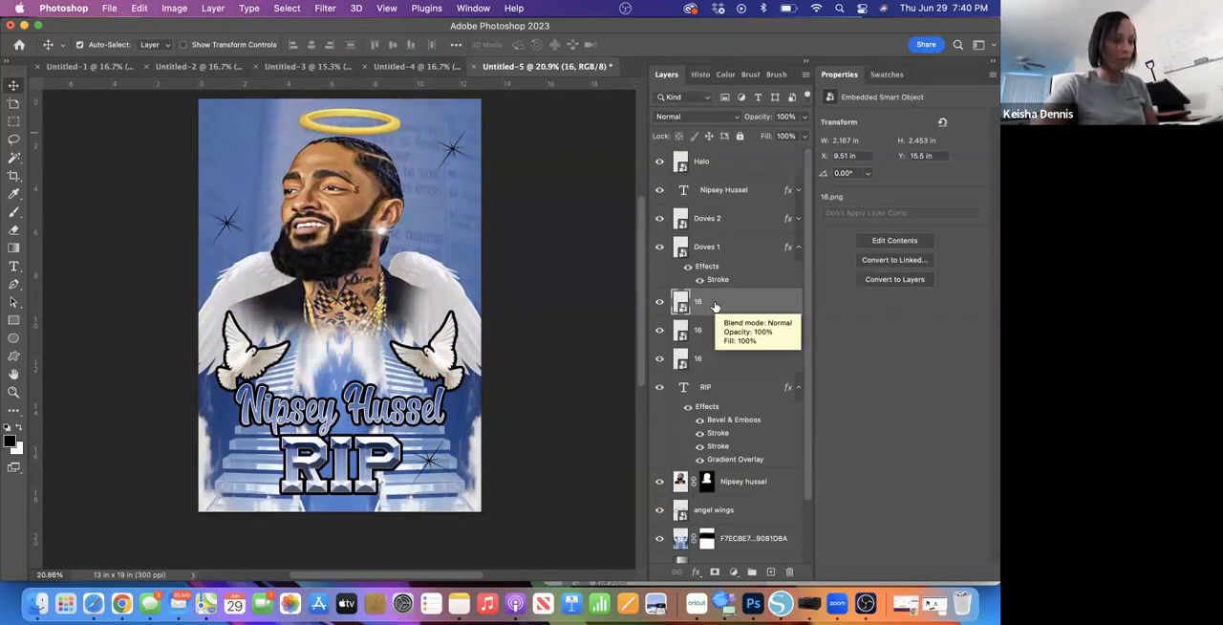
- Paste a fourth copy of the sparkle and position it on the stairs left of the RIP text, at about X 0.89, Y 15.59 in
{"action": "key", "text": "super+v"}
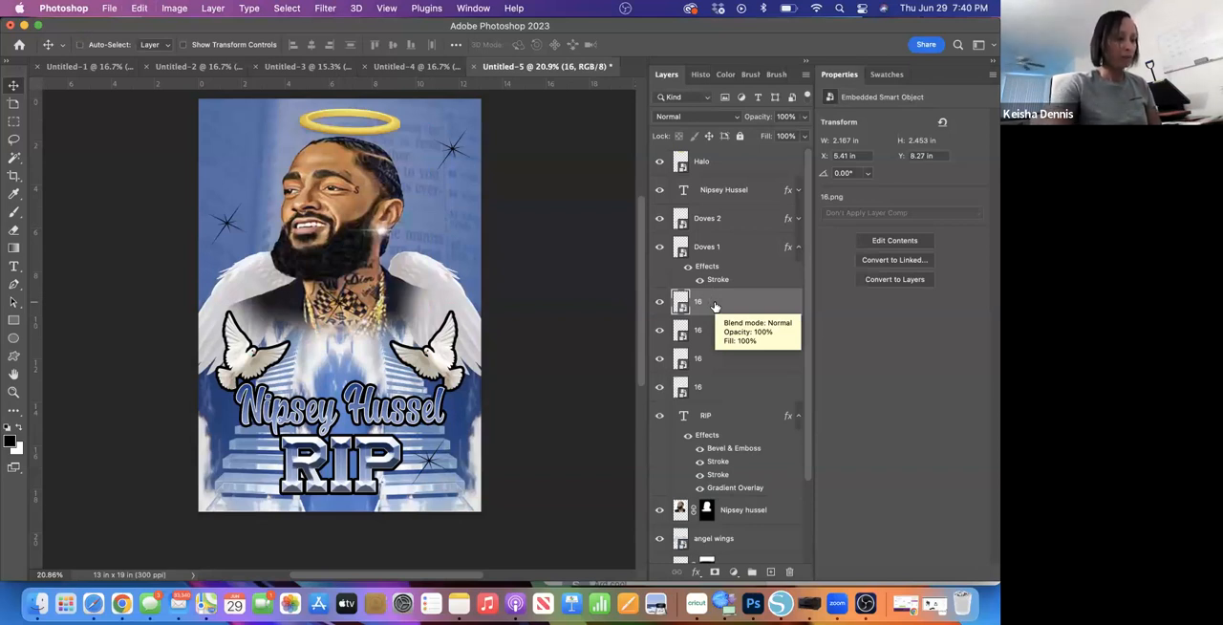
{"action": "key", "text": "super+t"}
{"action": "left_click_drag", "start_coordinate": [340, 306], "coordinate": [243, 465]}
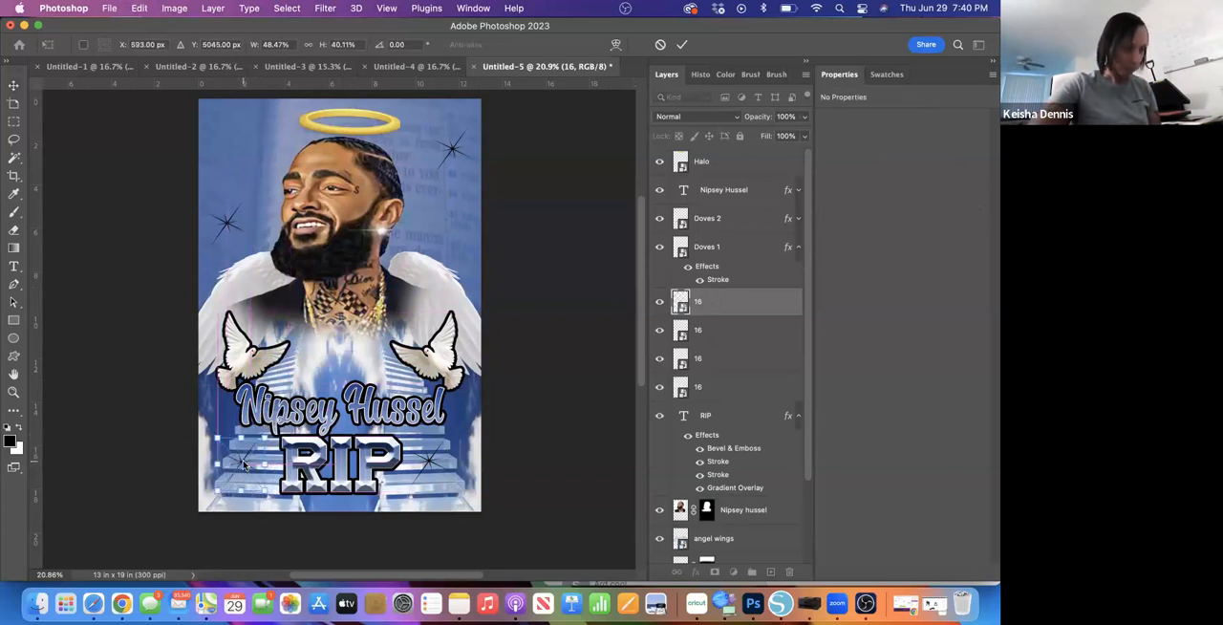
{"action": "left_click", "coordinate": [684, 45]}
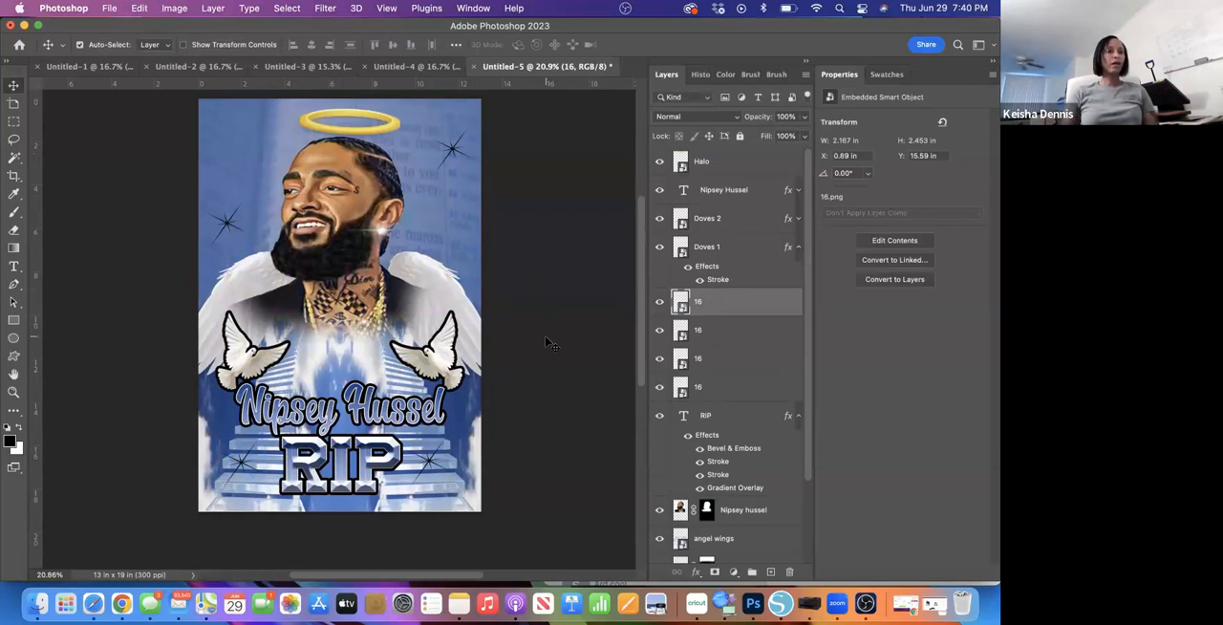
- Apply a white Color Overlay layer style to the sparkle left of the RIP text
{"action": "double_click", "coordinate": [742, 311]}
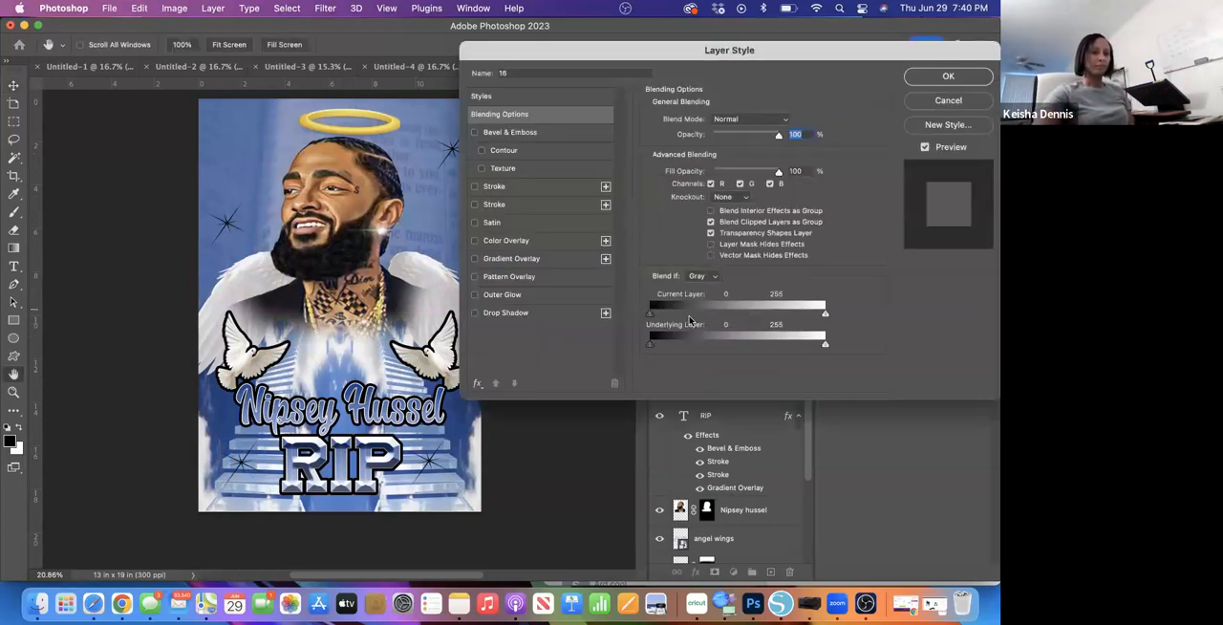
{"action": "left_click", "coordinate": [475, 240]}
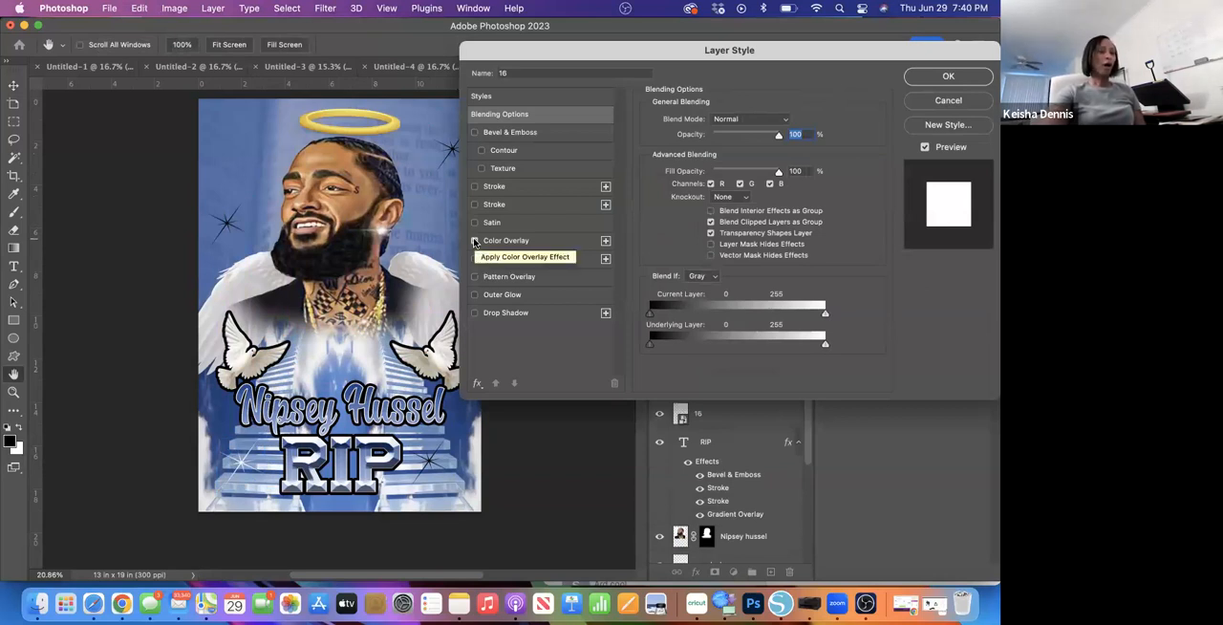
{"action": "left_click", "coordinate": [475, 240]}
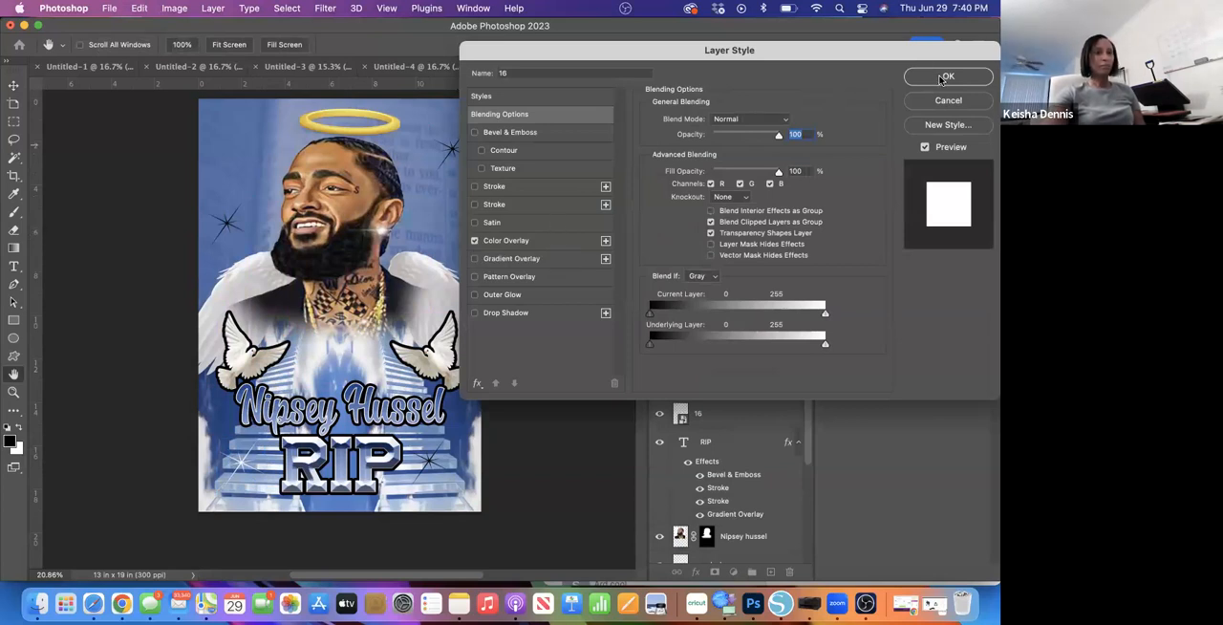
{"action": "left_click", "coordinate": [945, 77]}
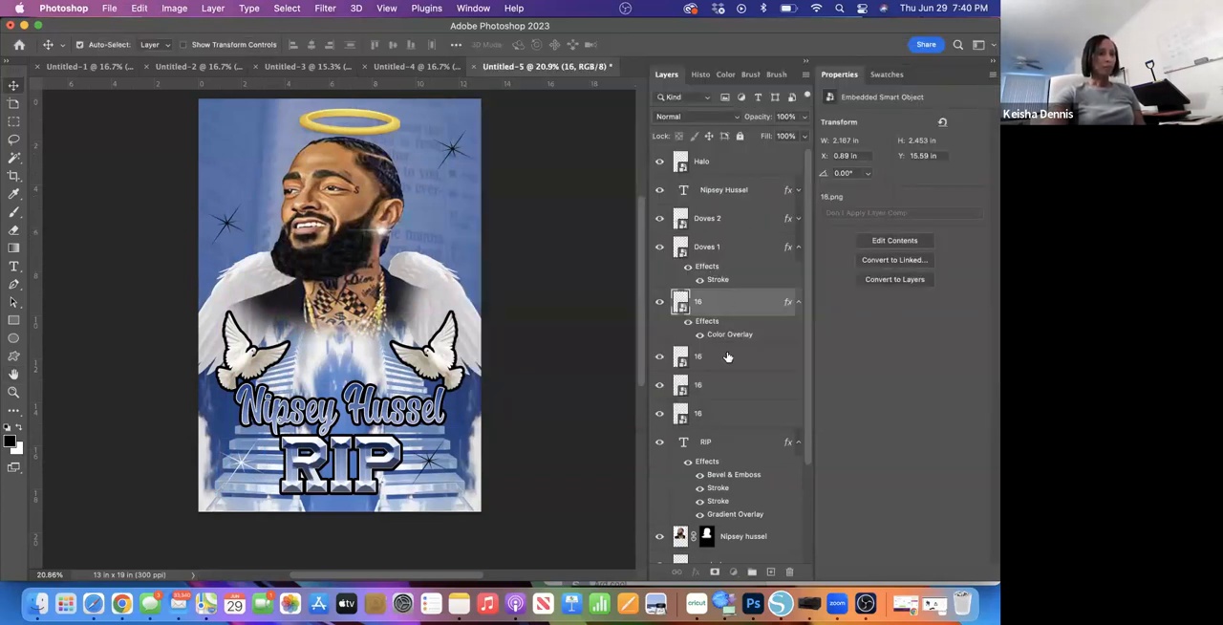
- Apply the same white Color Overlay to the other three sparkles, right of RIP, beside the beard and beside the halo
{"action": "double_click", "coordinate": [727, 357]}
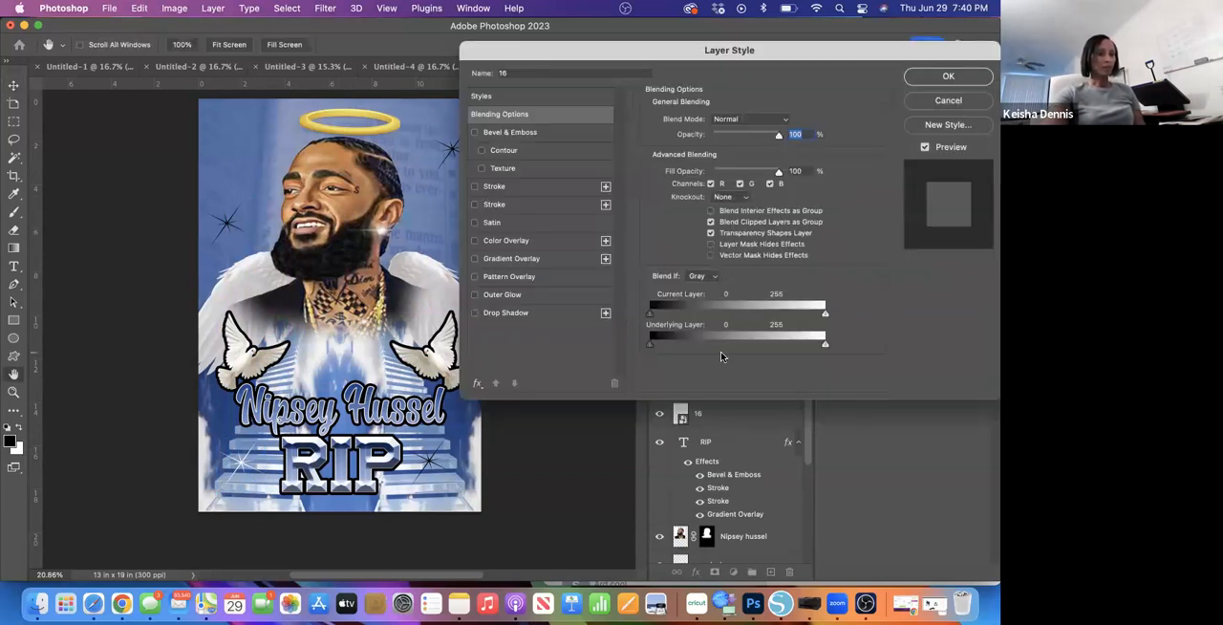
{"action": "left_click", "coordinate": [475, 240]}
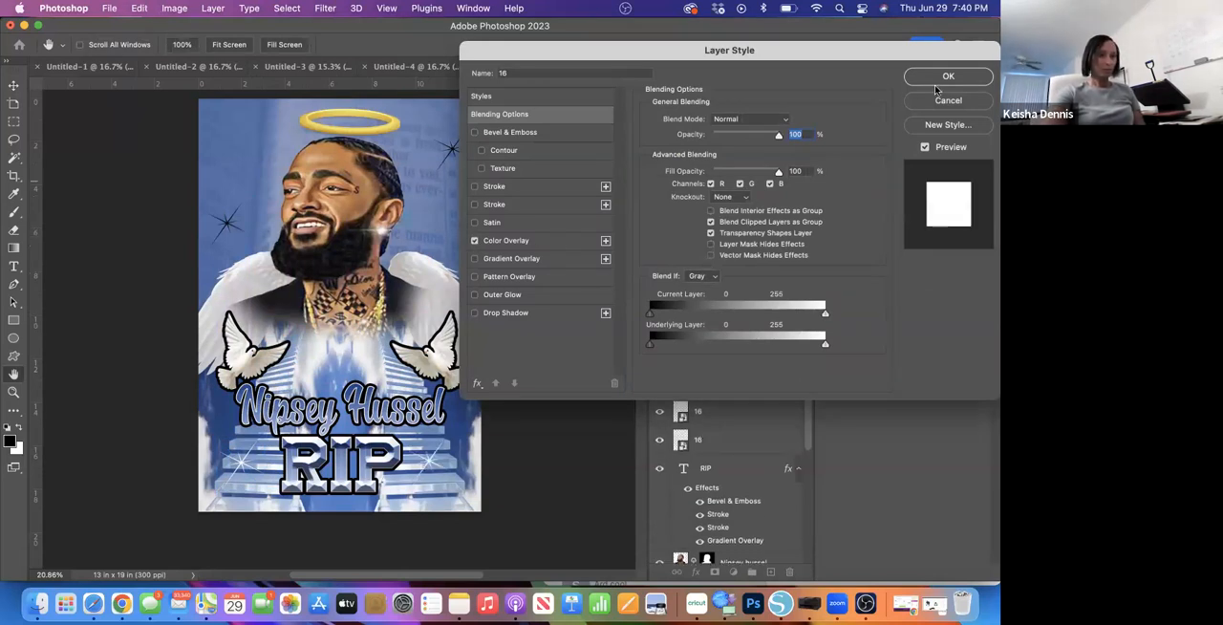
{"action": "left_click", "coordinate": [945, 77]}
{"action": "double_click", "coordinate": [728, 417]}
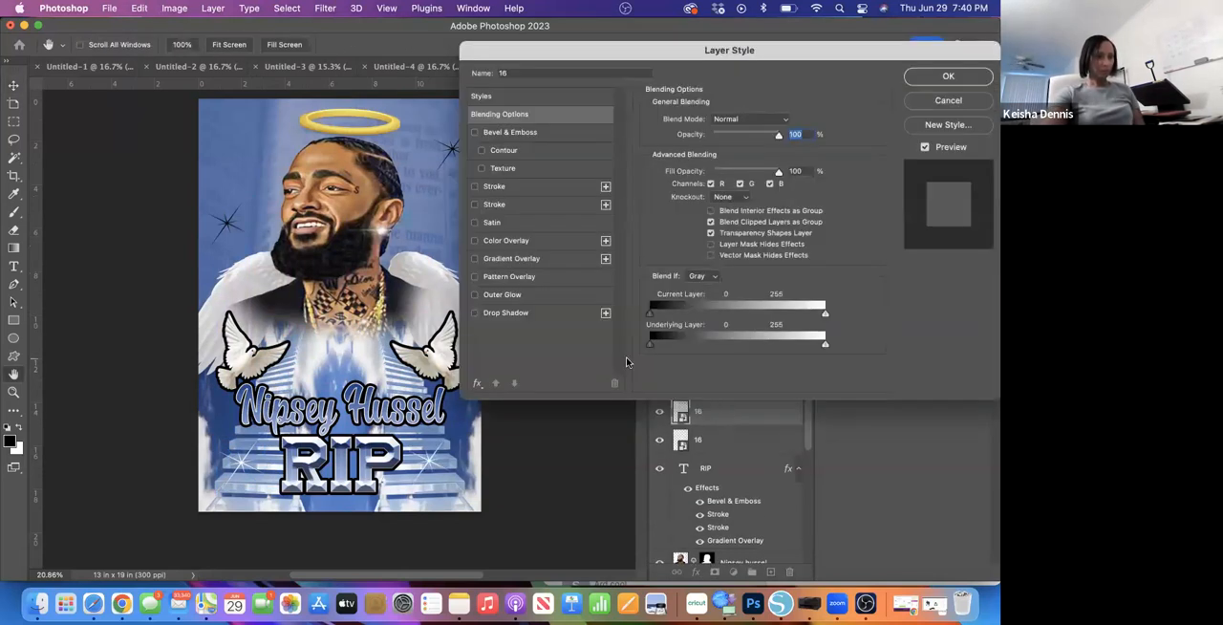
{"action": "left_click", "coordinate": [475, 241]}
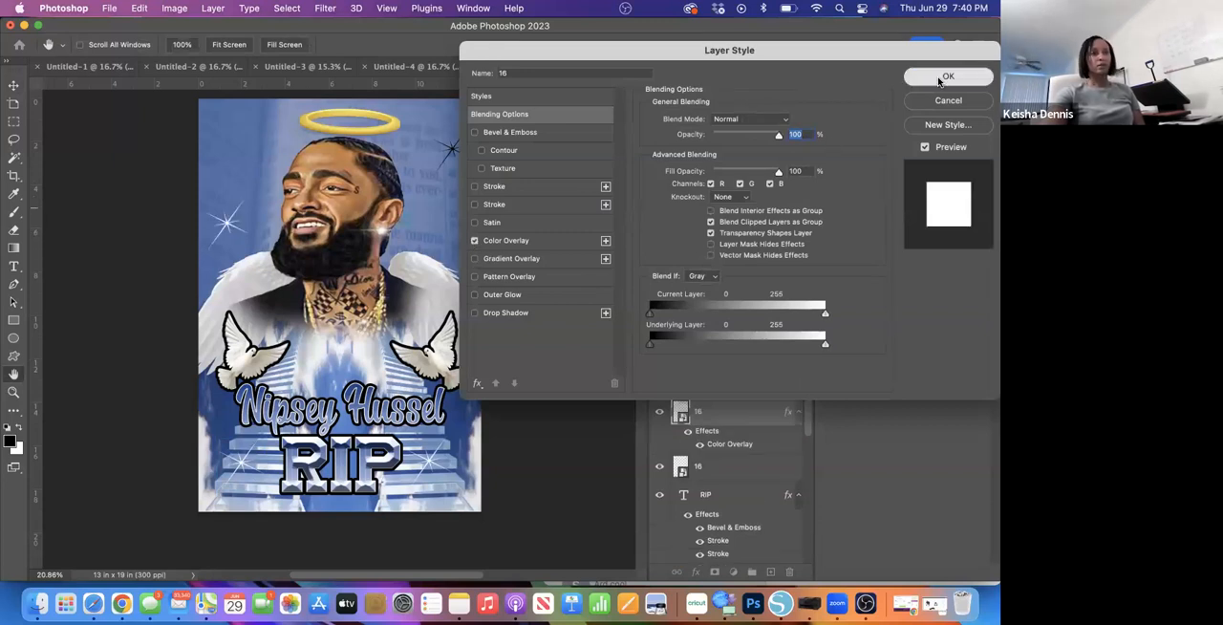
{"action": "left_click", "coordinate": [939, 77]}
{"action": "double_click", "coordinate": [732, 467]}
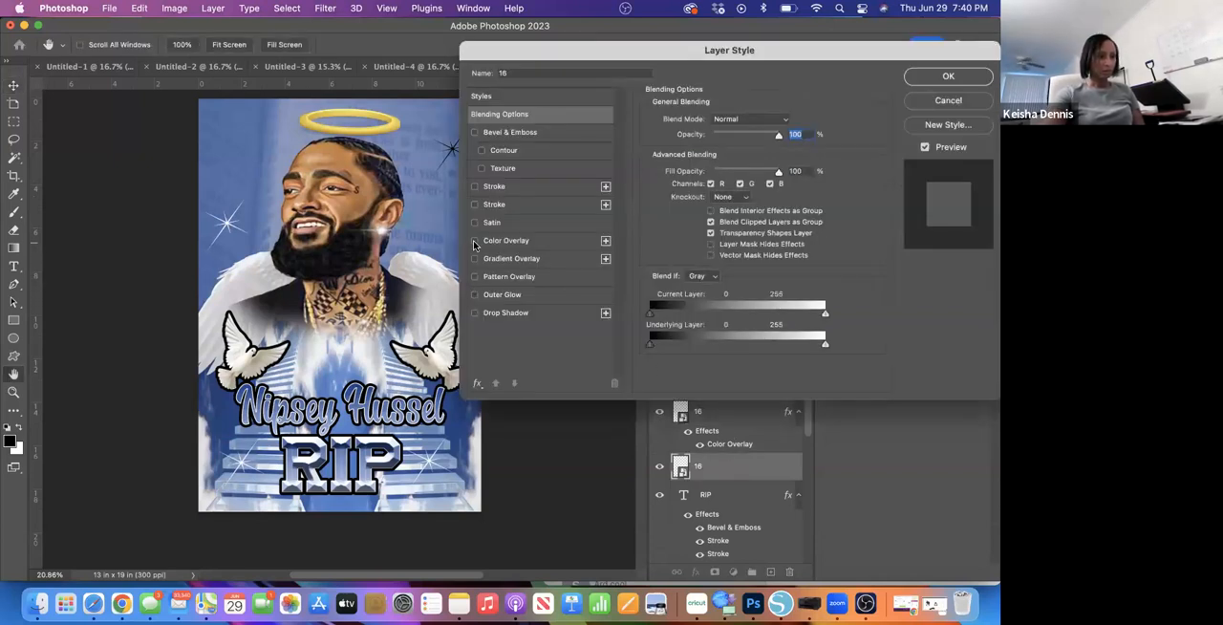
{"action": "left_click", "coordinate": [474, 241]}
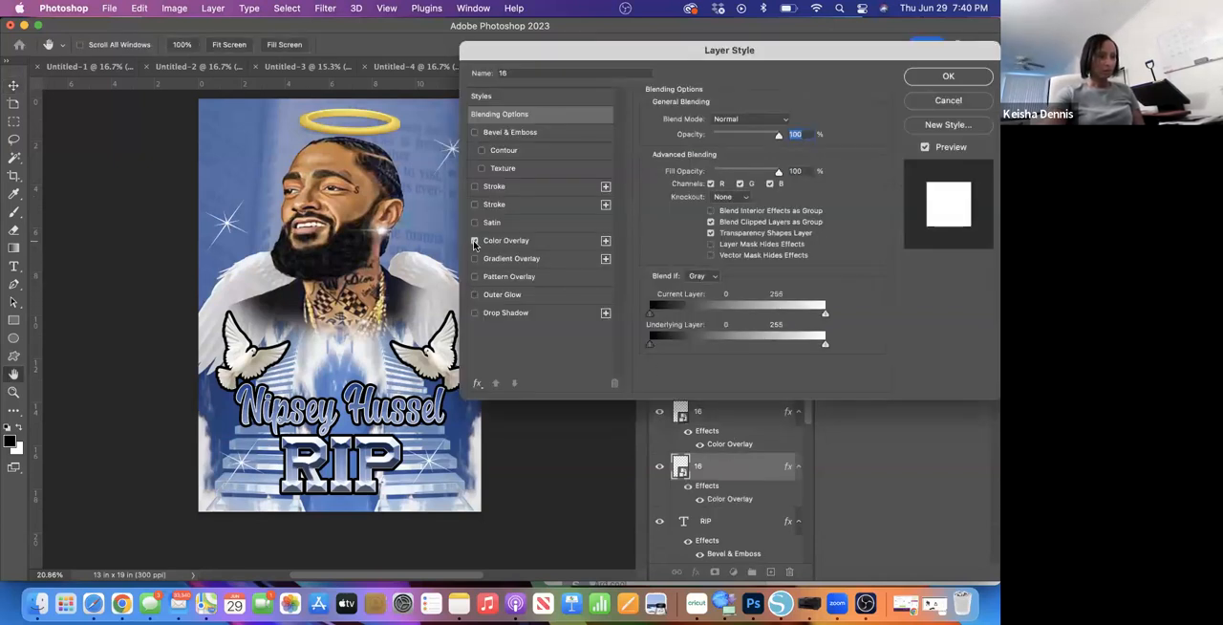
{"action": "left_click", "coordinate": [946, 78]}
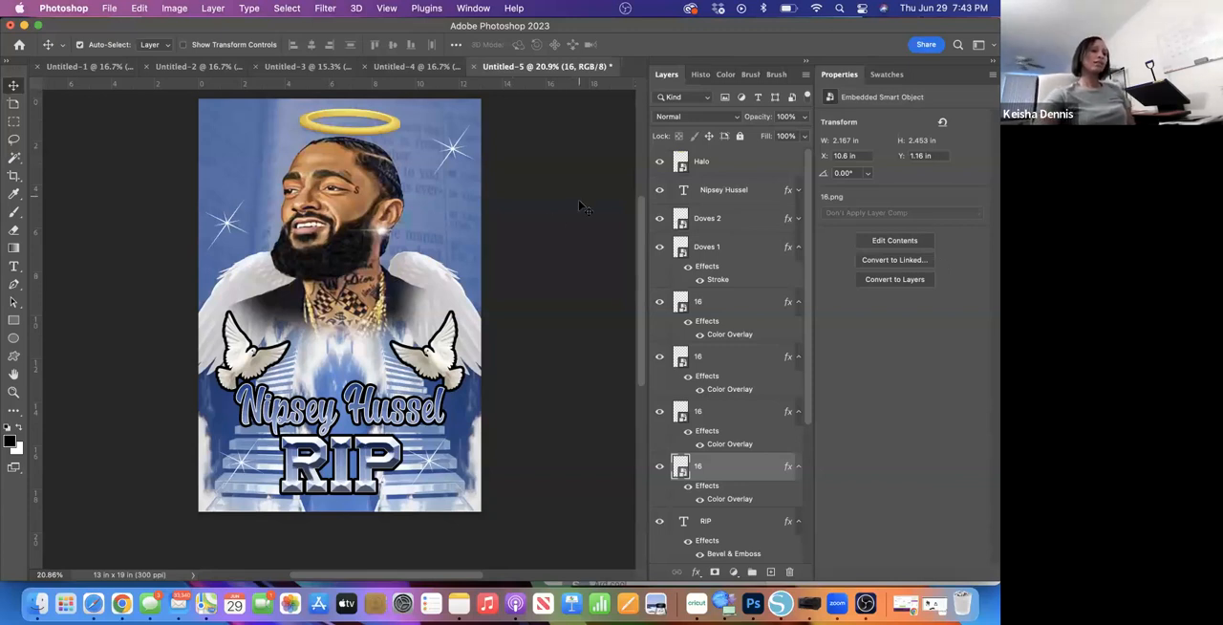
{"action": "left_click", "coordinate": [110, 8]}
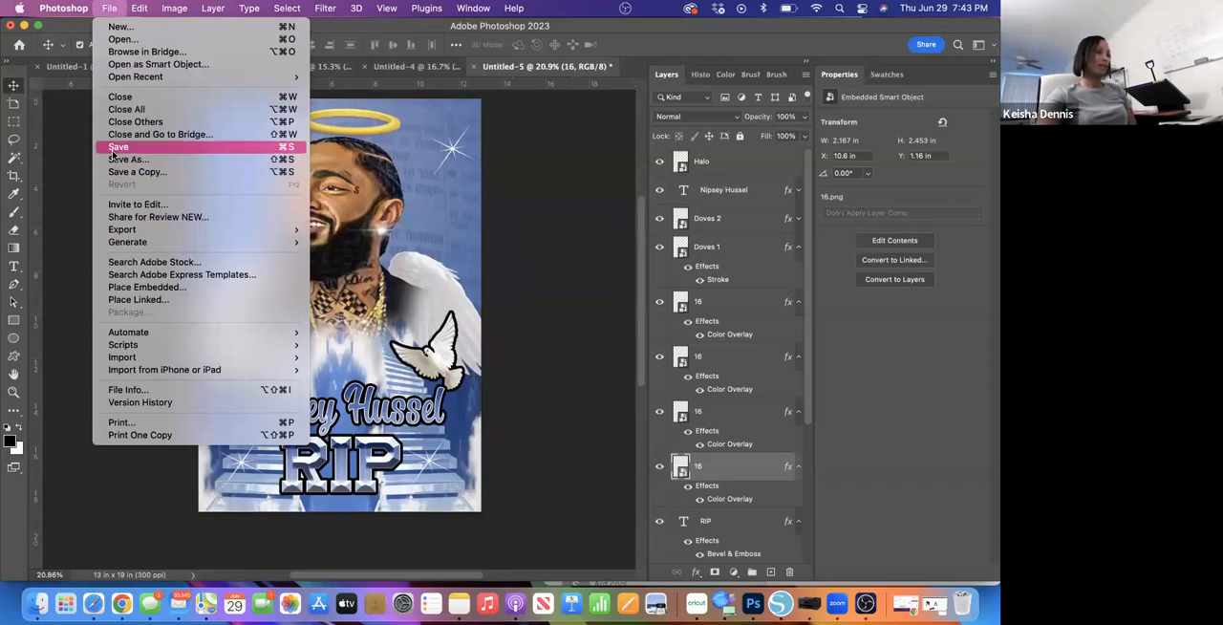
{"action": "mouse_move", "coordinate": [121, 230]}
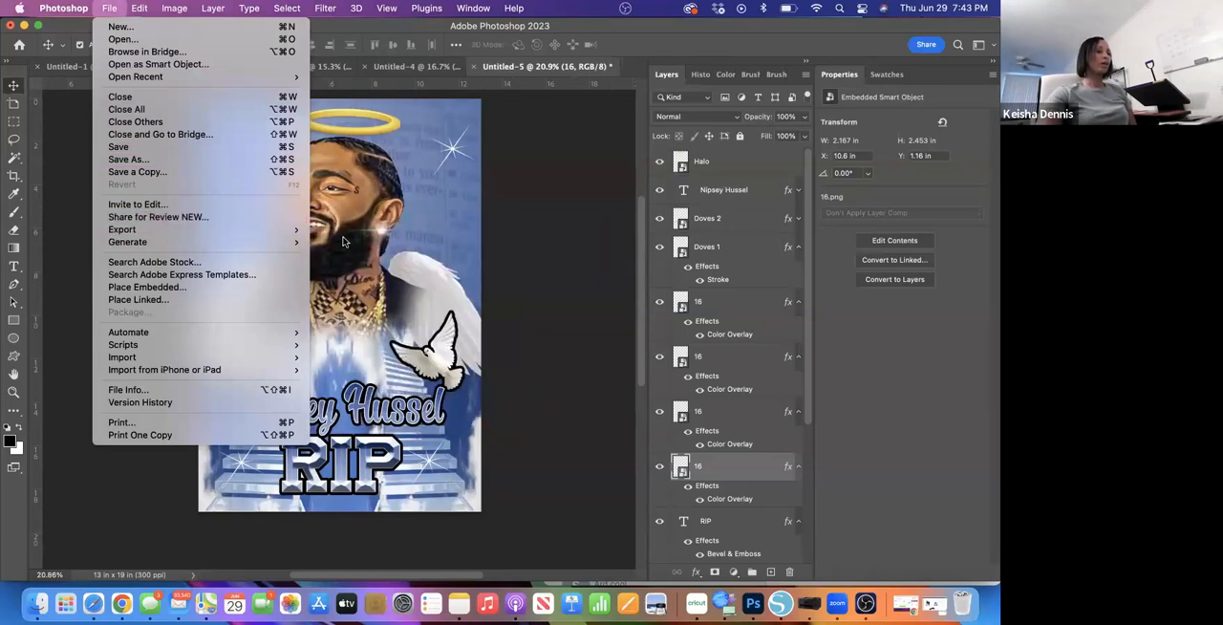
{"action": "mouse_move", "coordinate": [304, 230]}
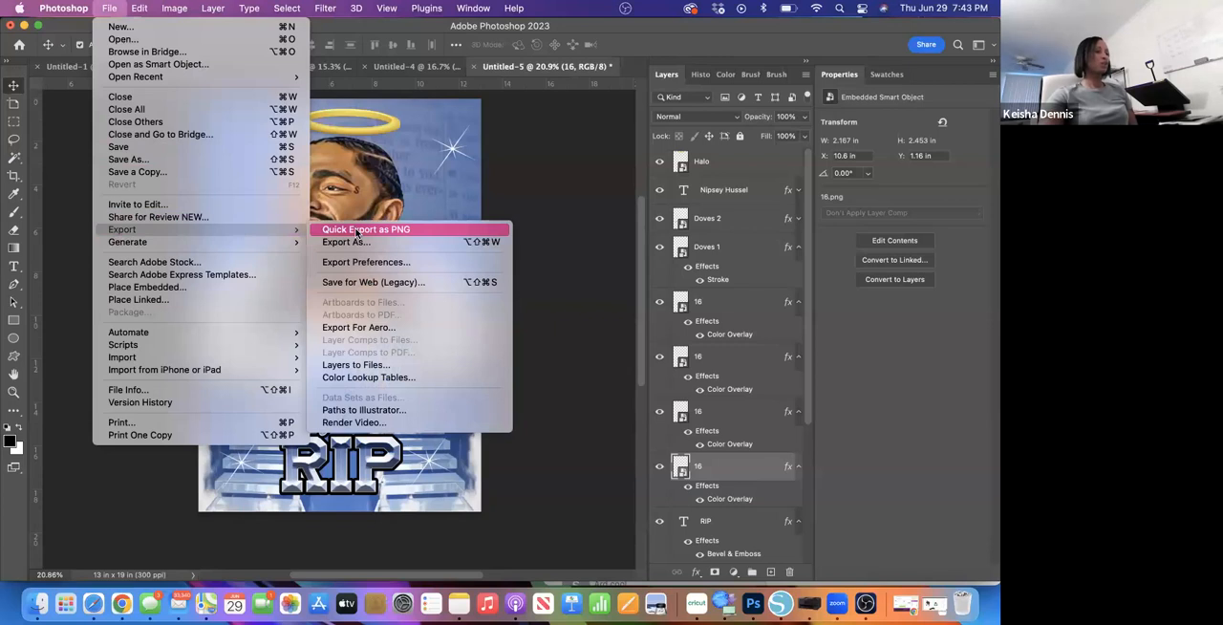
{"action": "left_click", "coordinate": [355, 231]}
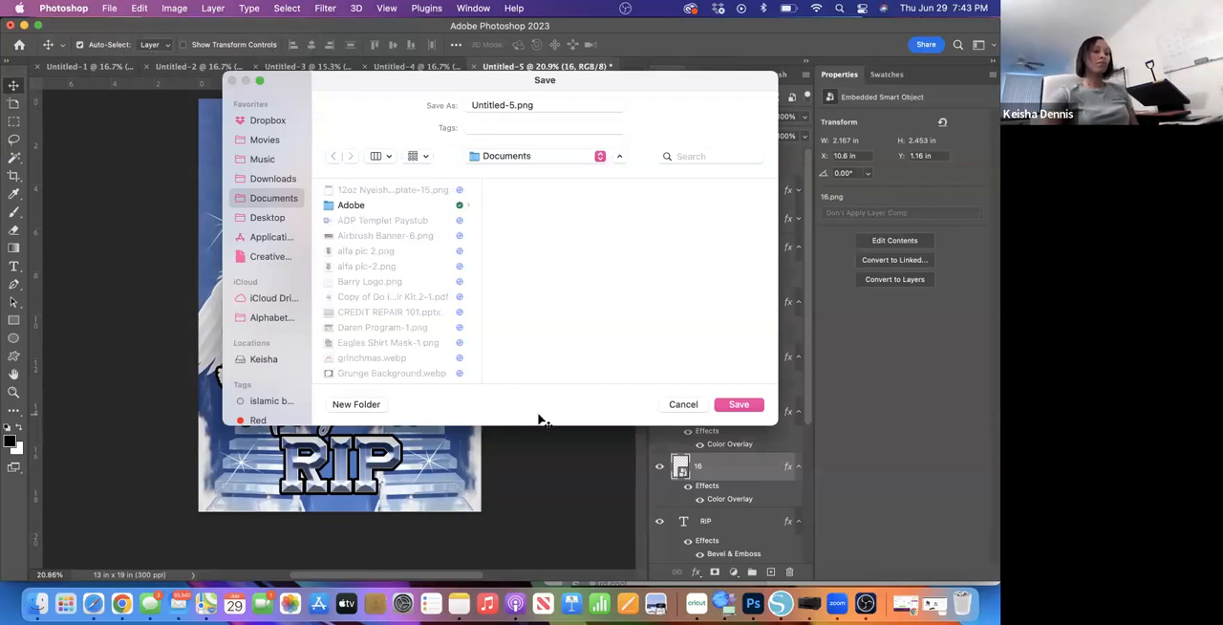
{"action": "left_click", "coordinate": [682, 404]}
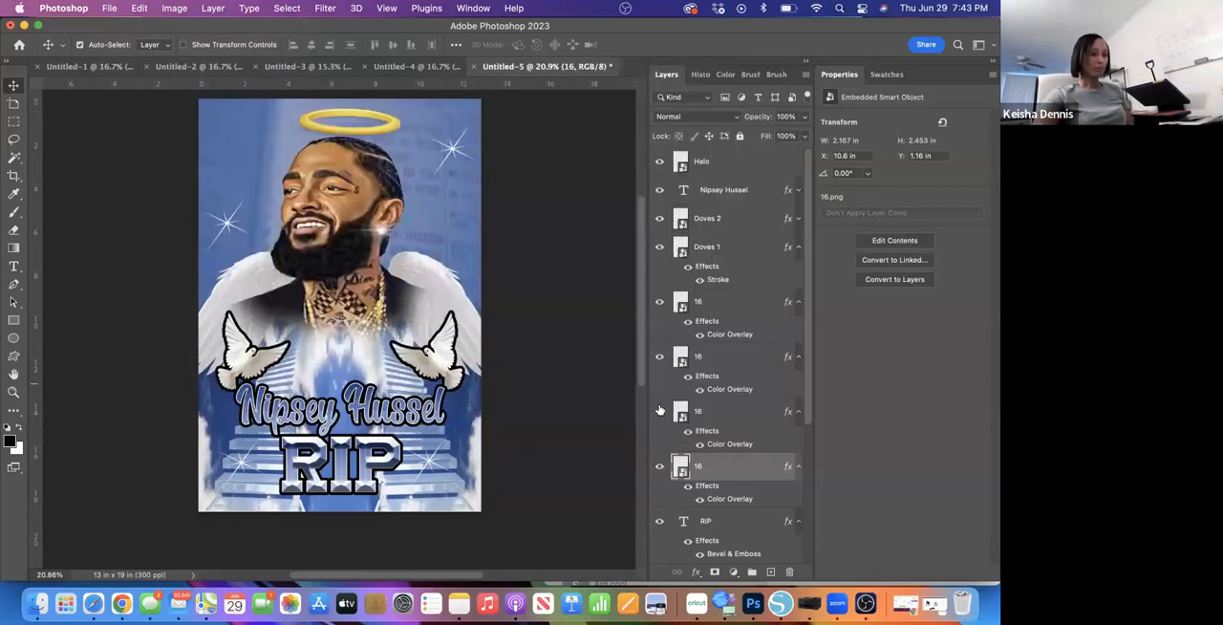